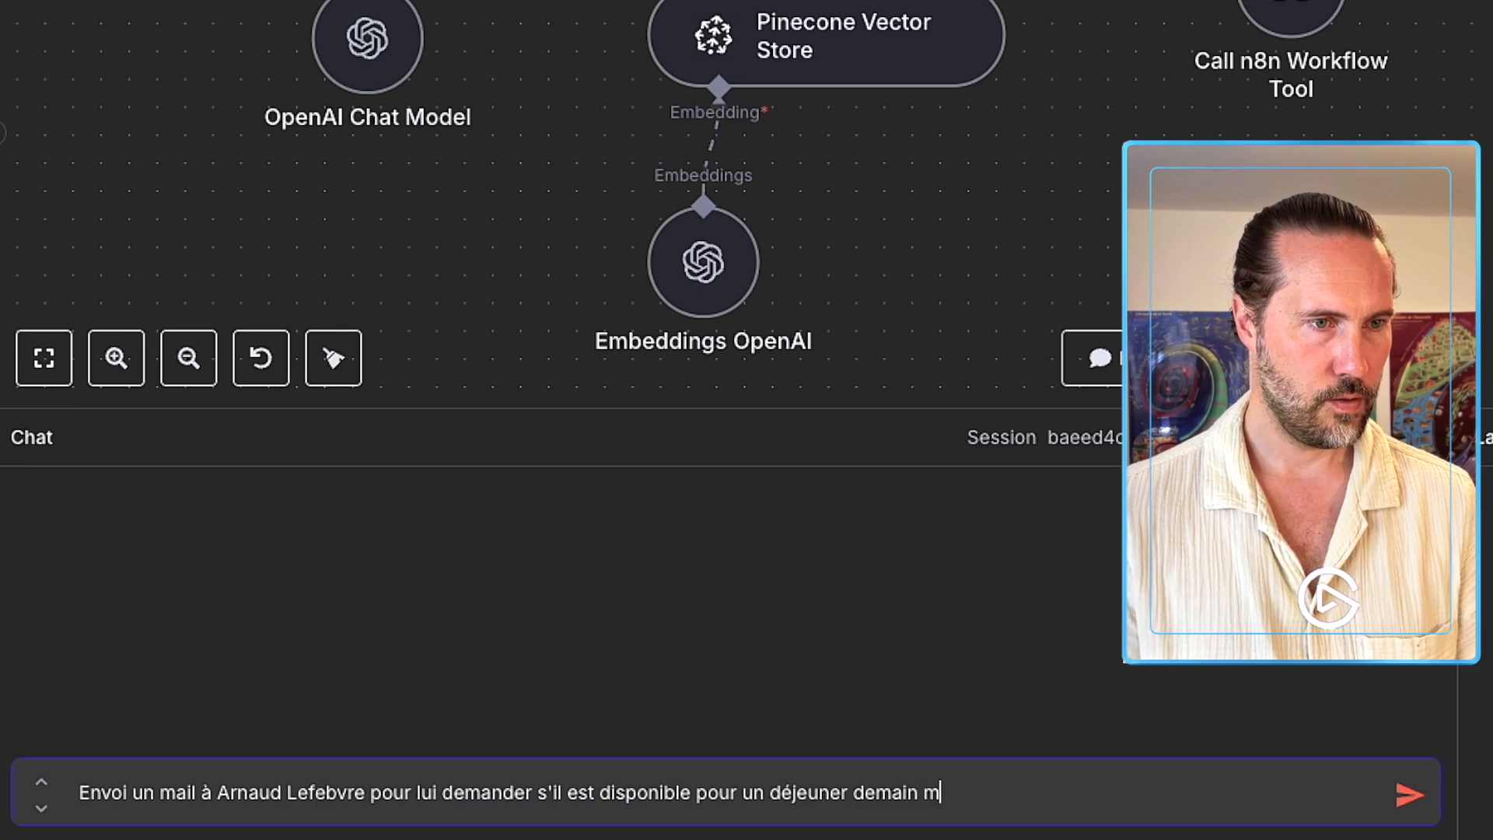
Ask the agent in chat to email a contact about lunch tomorrow at noon, then switch to Gmail.
type("idi")
key("Return")
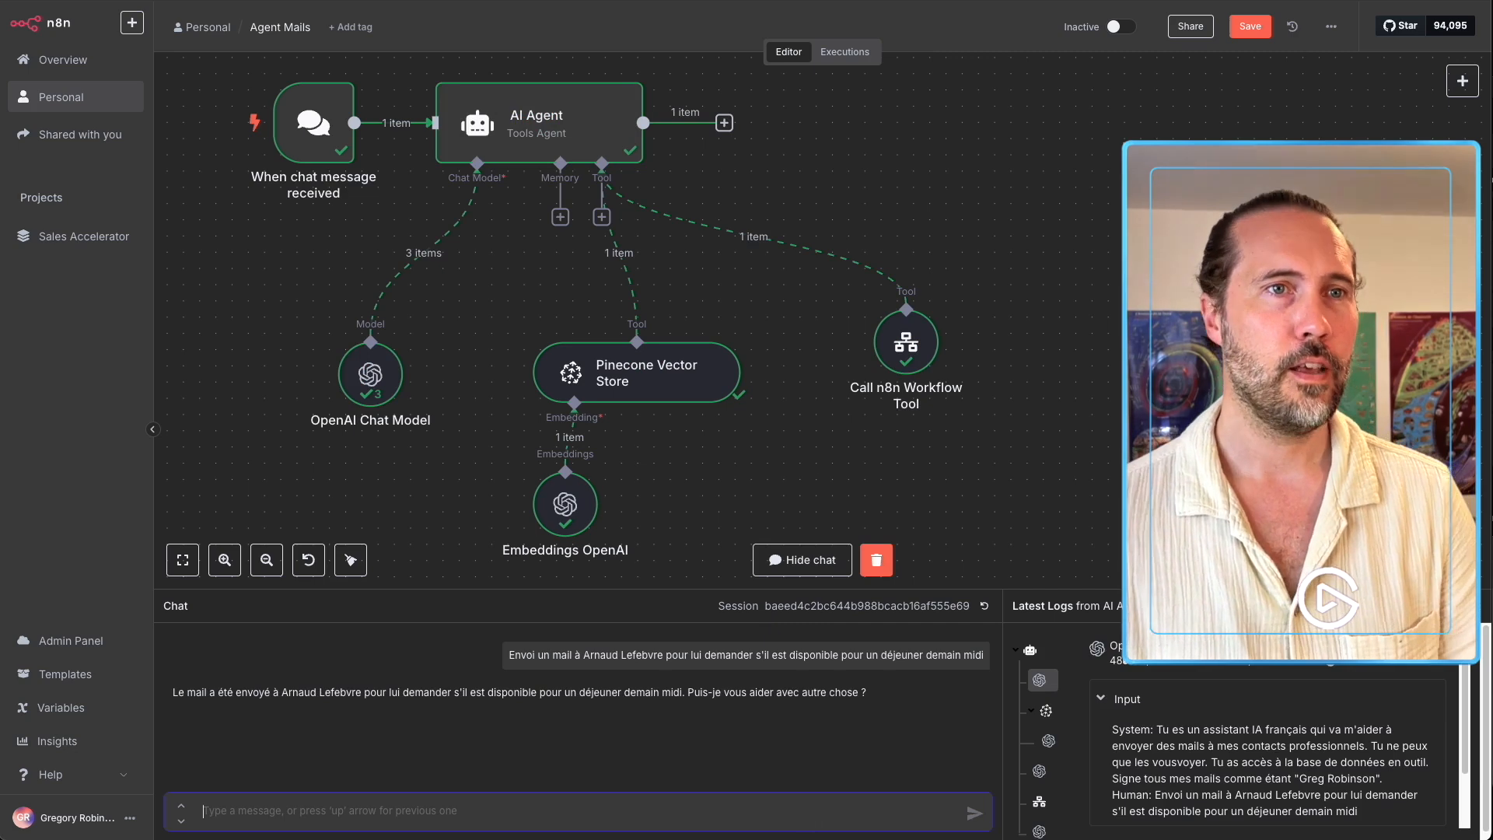
key("super+Tab")
Reload the Gmail inbox and open the 'Déjeuner demain midi' email.
key("super+r")
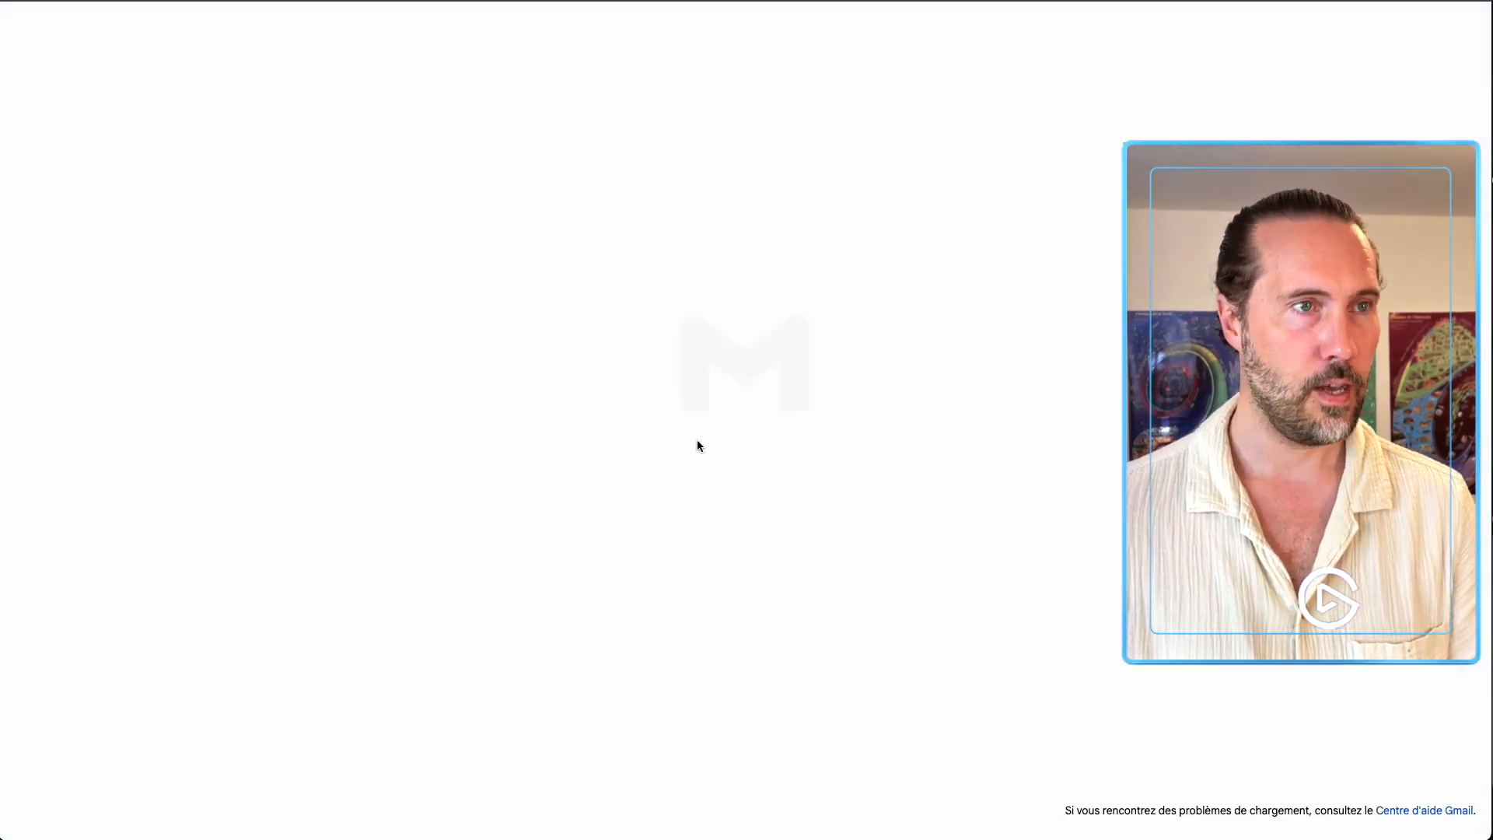
left_click(464, 146)
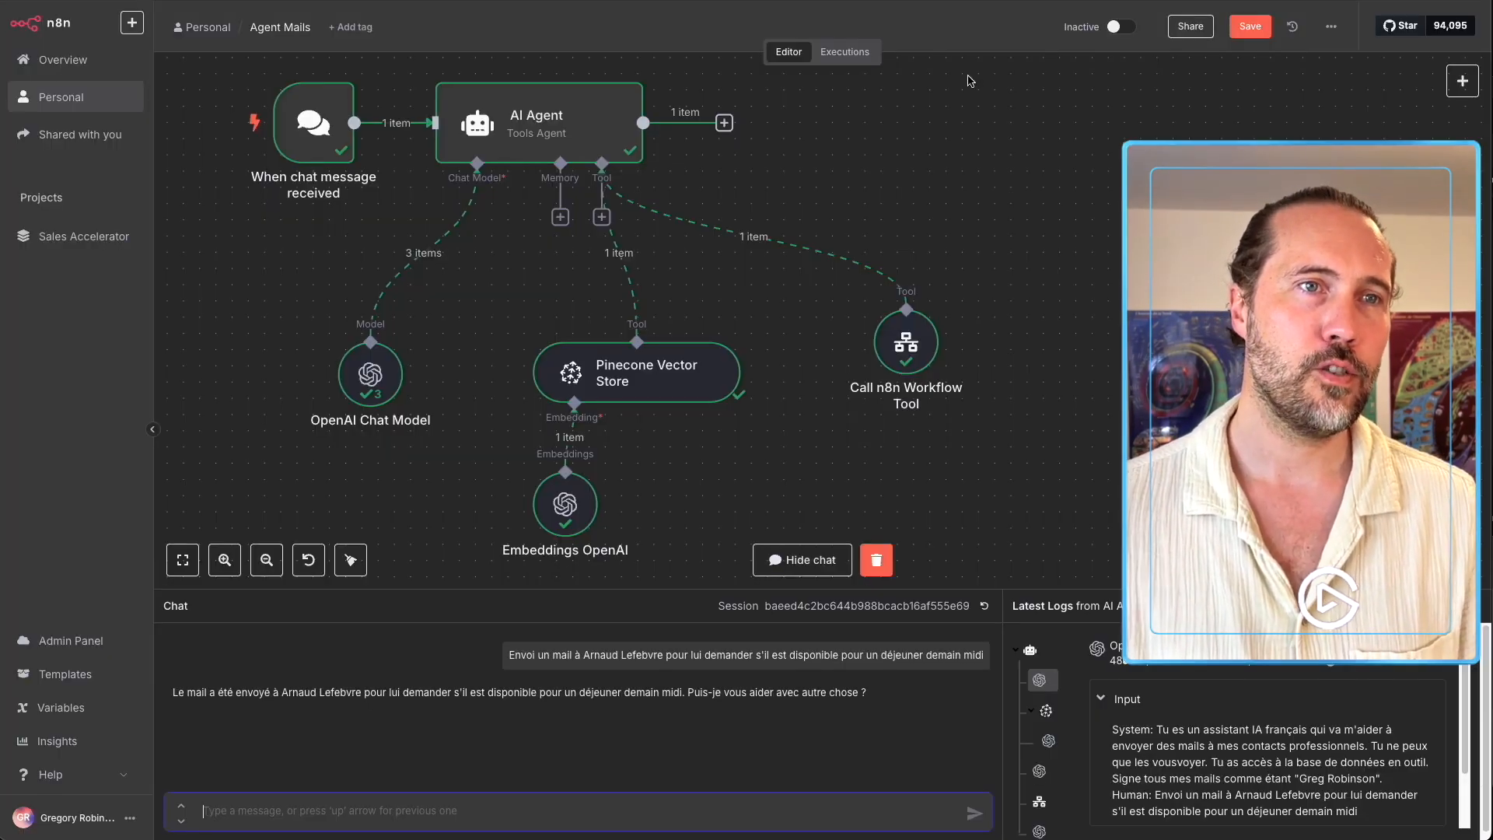
Return to the Agent Mails workflow, recentre the canvas and hide the chat panel.
left_click(963, 256)
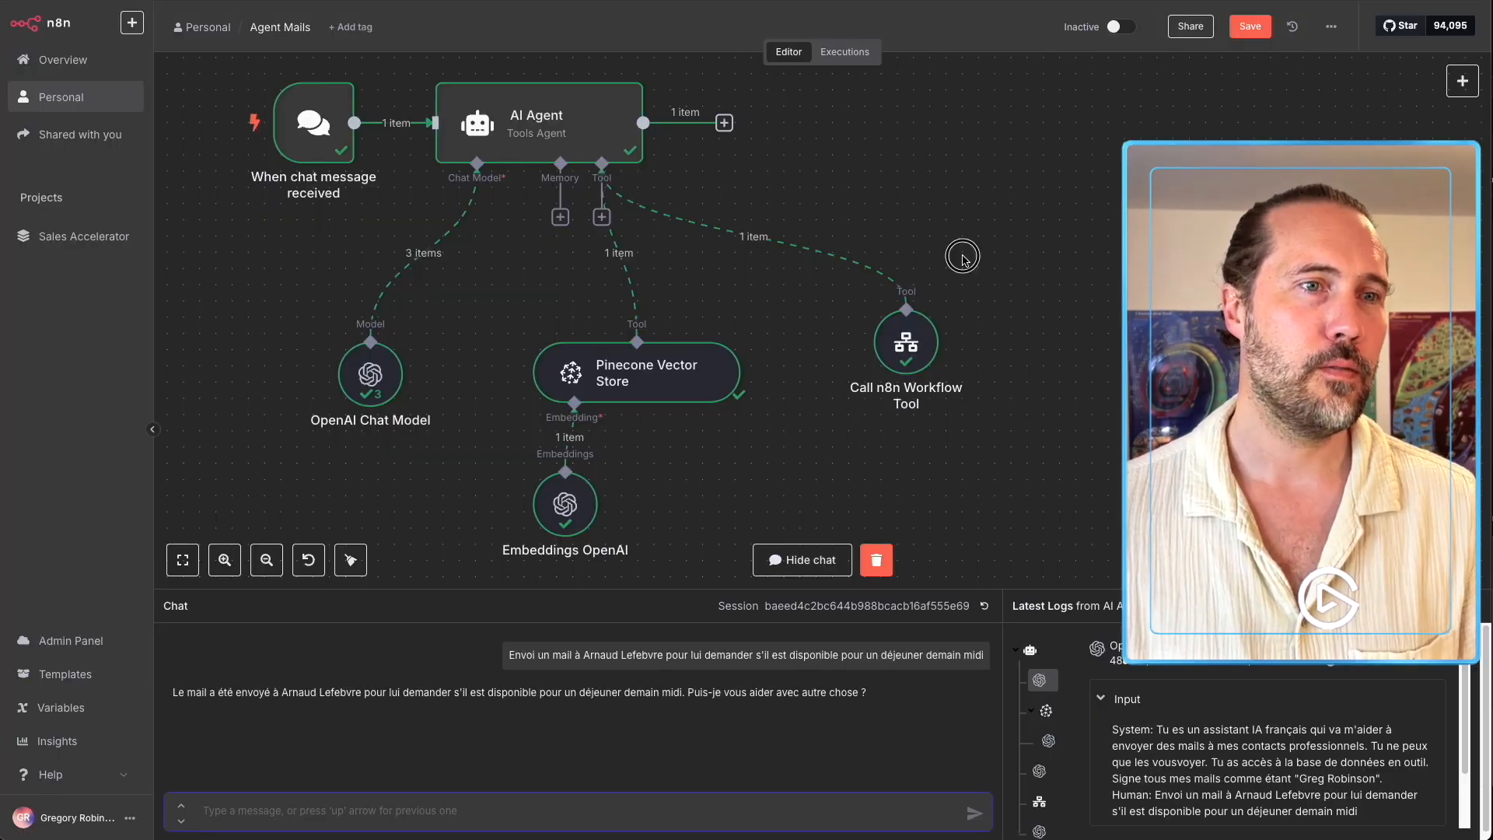
left_click_drag(887, 200, 1005, 266)
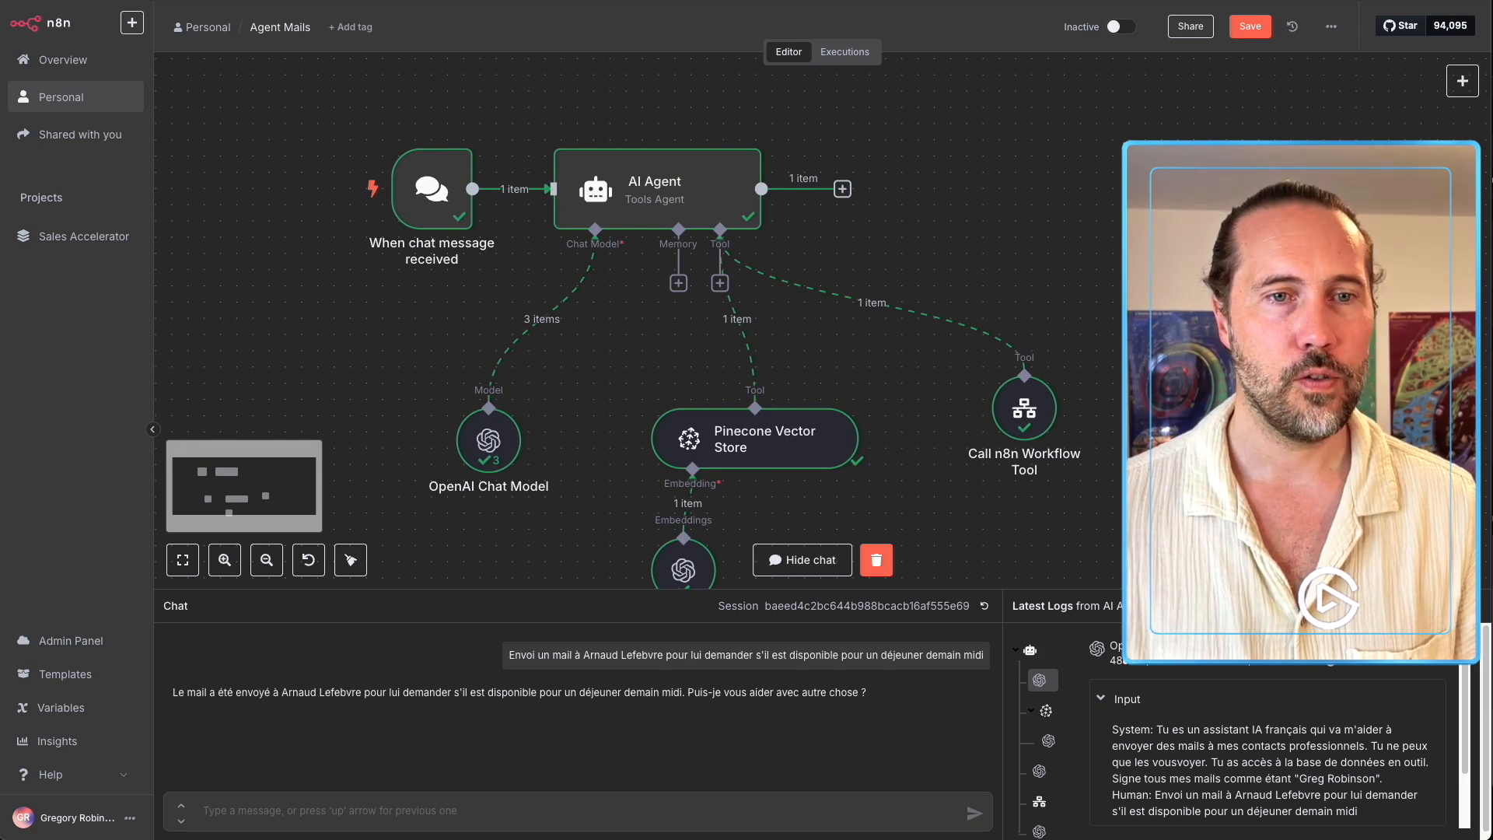
left_click(802, 560)
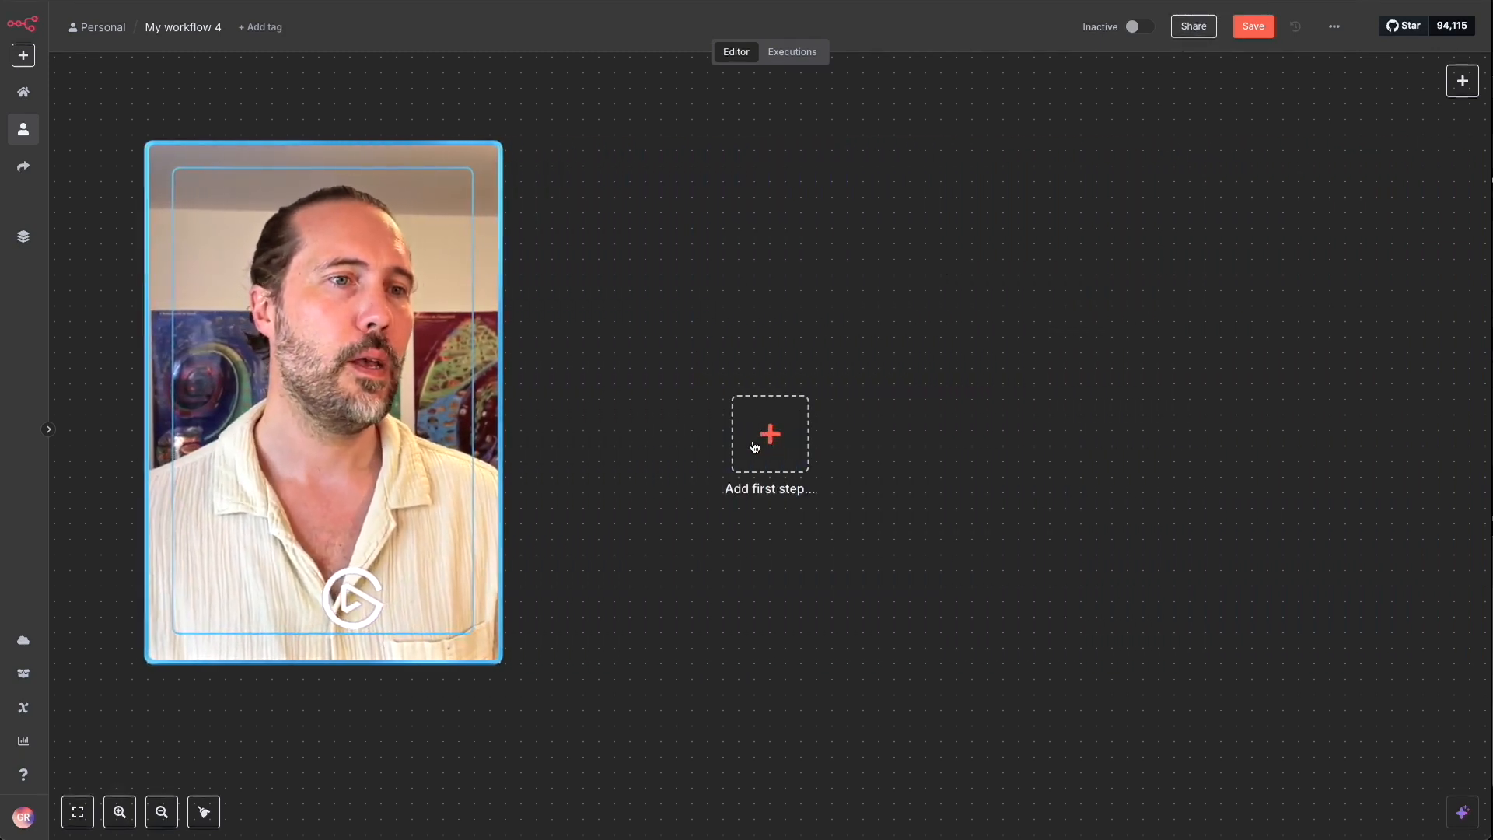
Start the new workflow with a Trigger manually node.
left_click(755, 447)
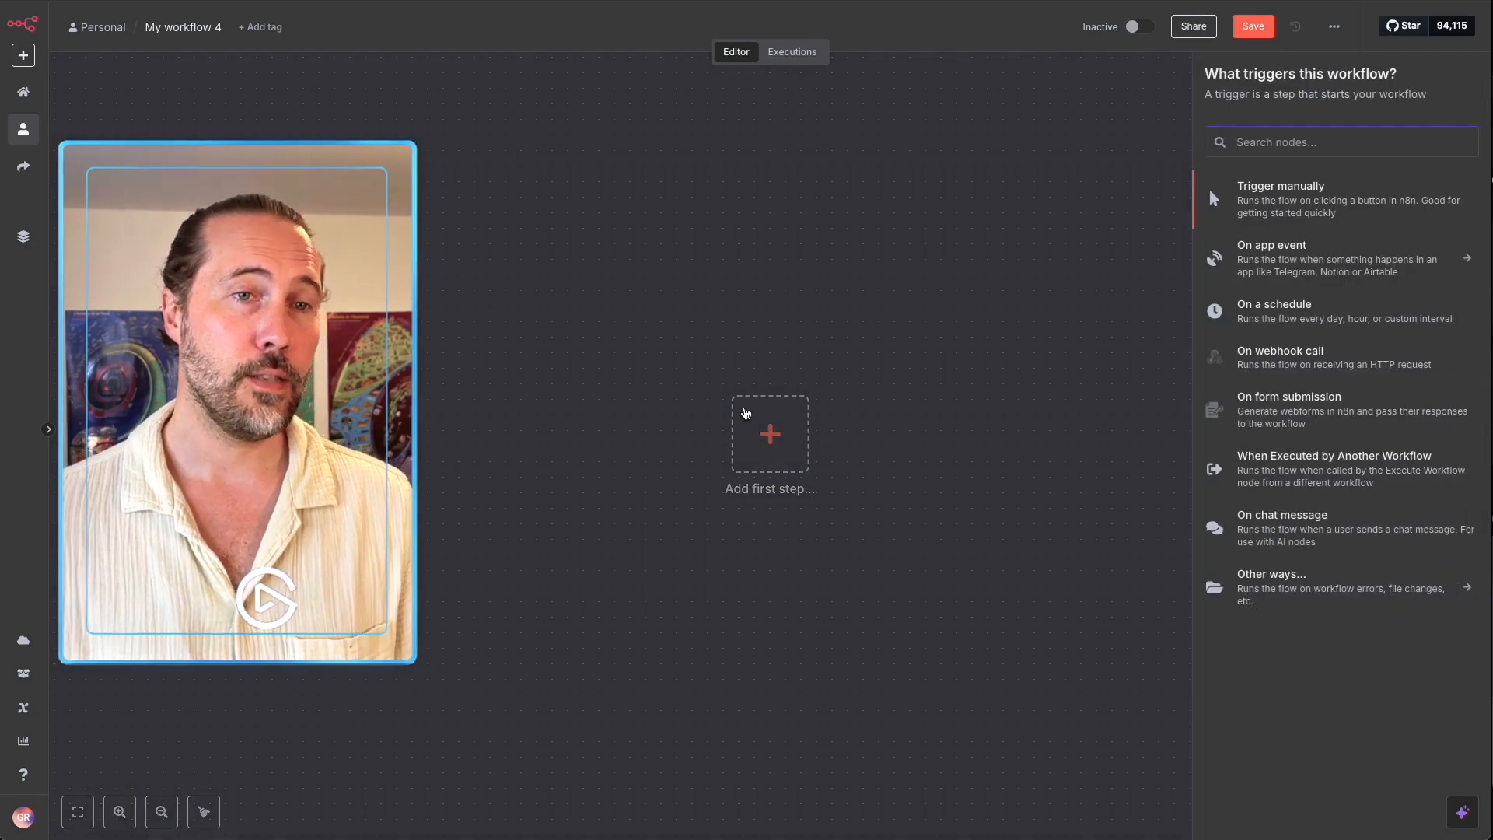
left_click(1322, 210)
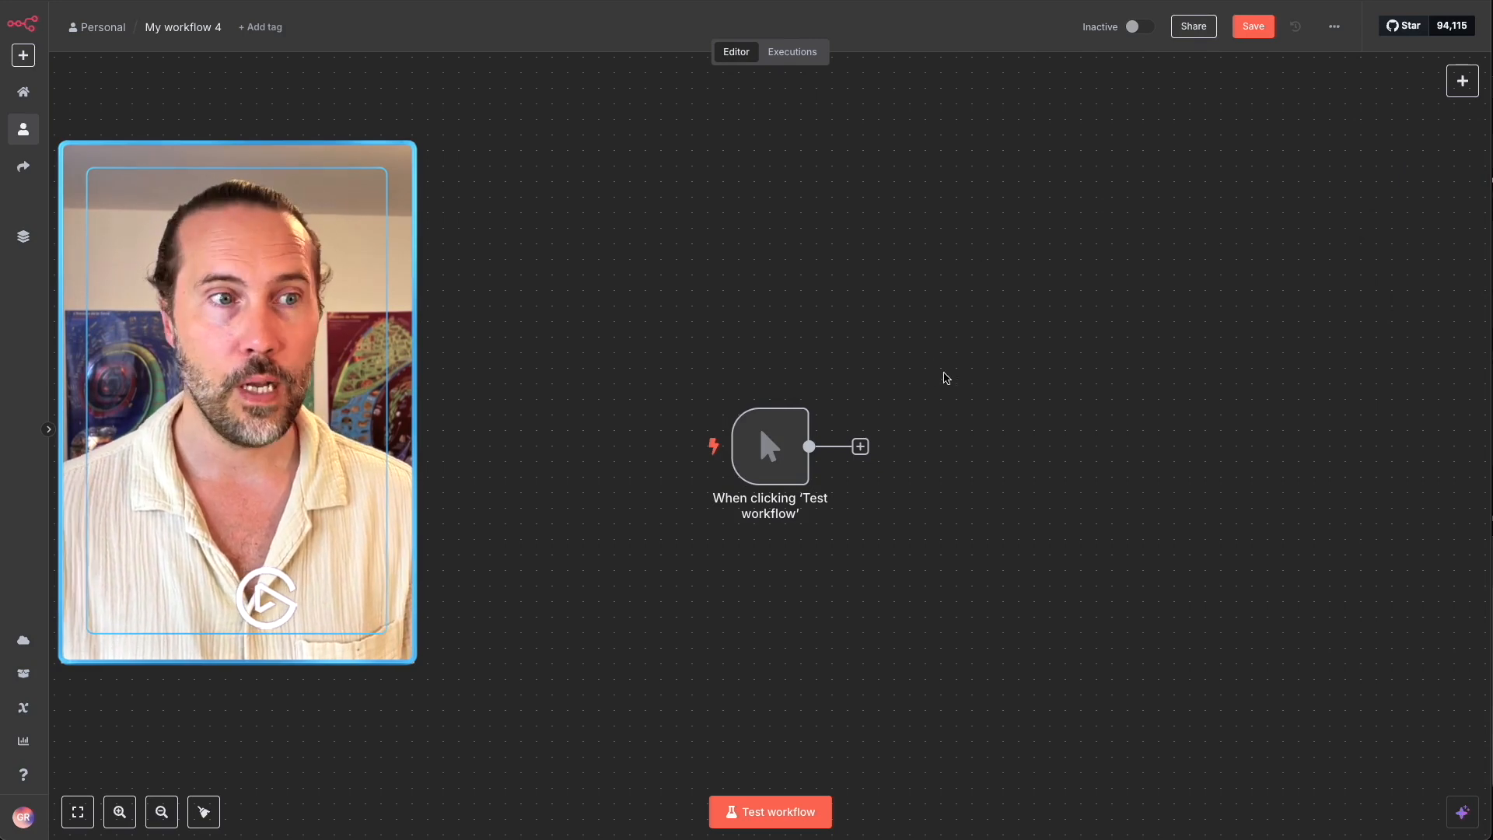
left_click_drag(927, 377, 677, 283)
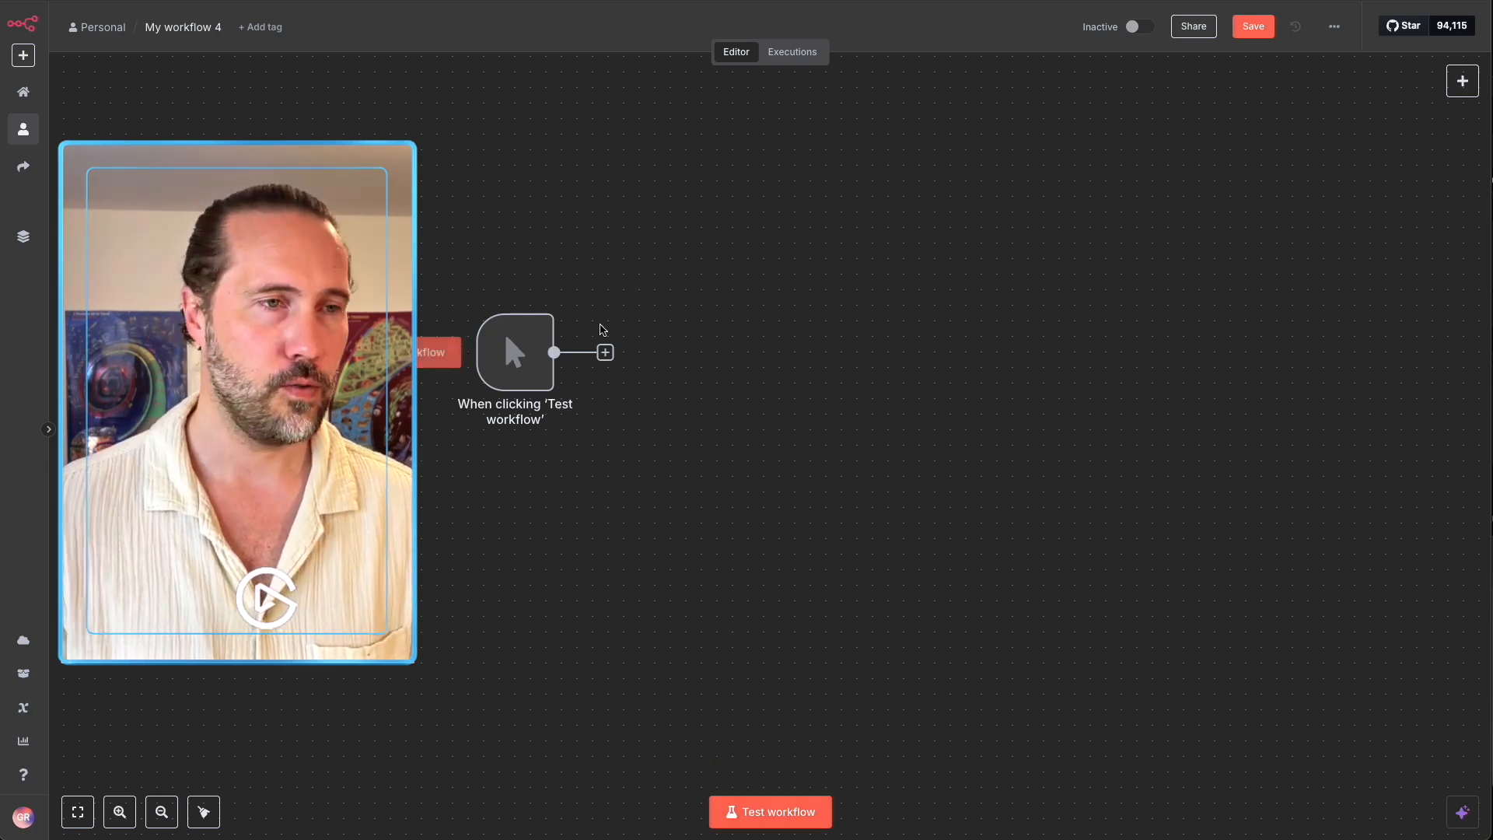
Add a Google Docs 'Get a document' step after the manual trigger.
left_click(605, 353)
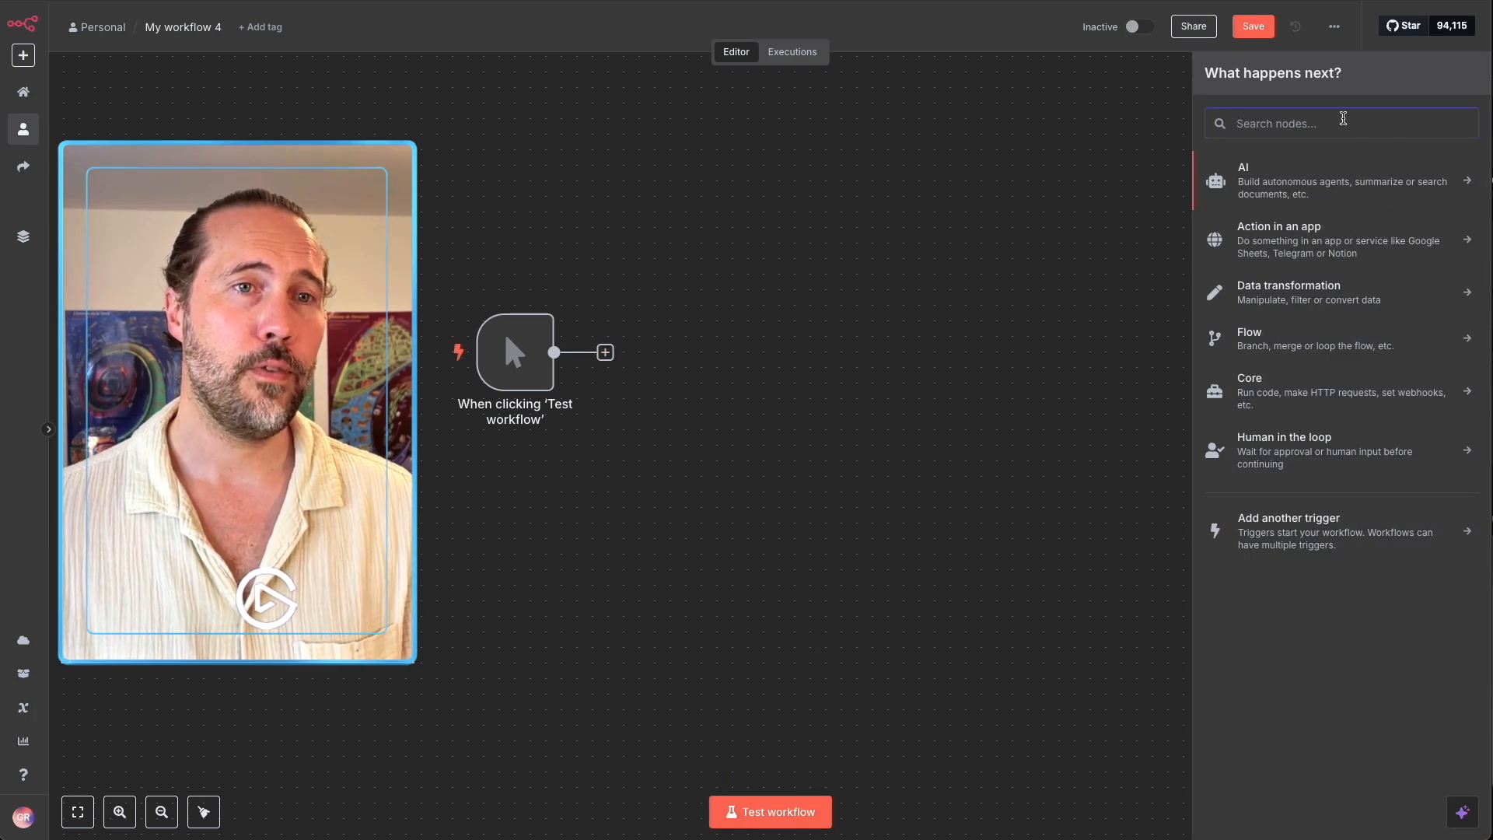
type("docs")
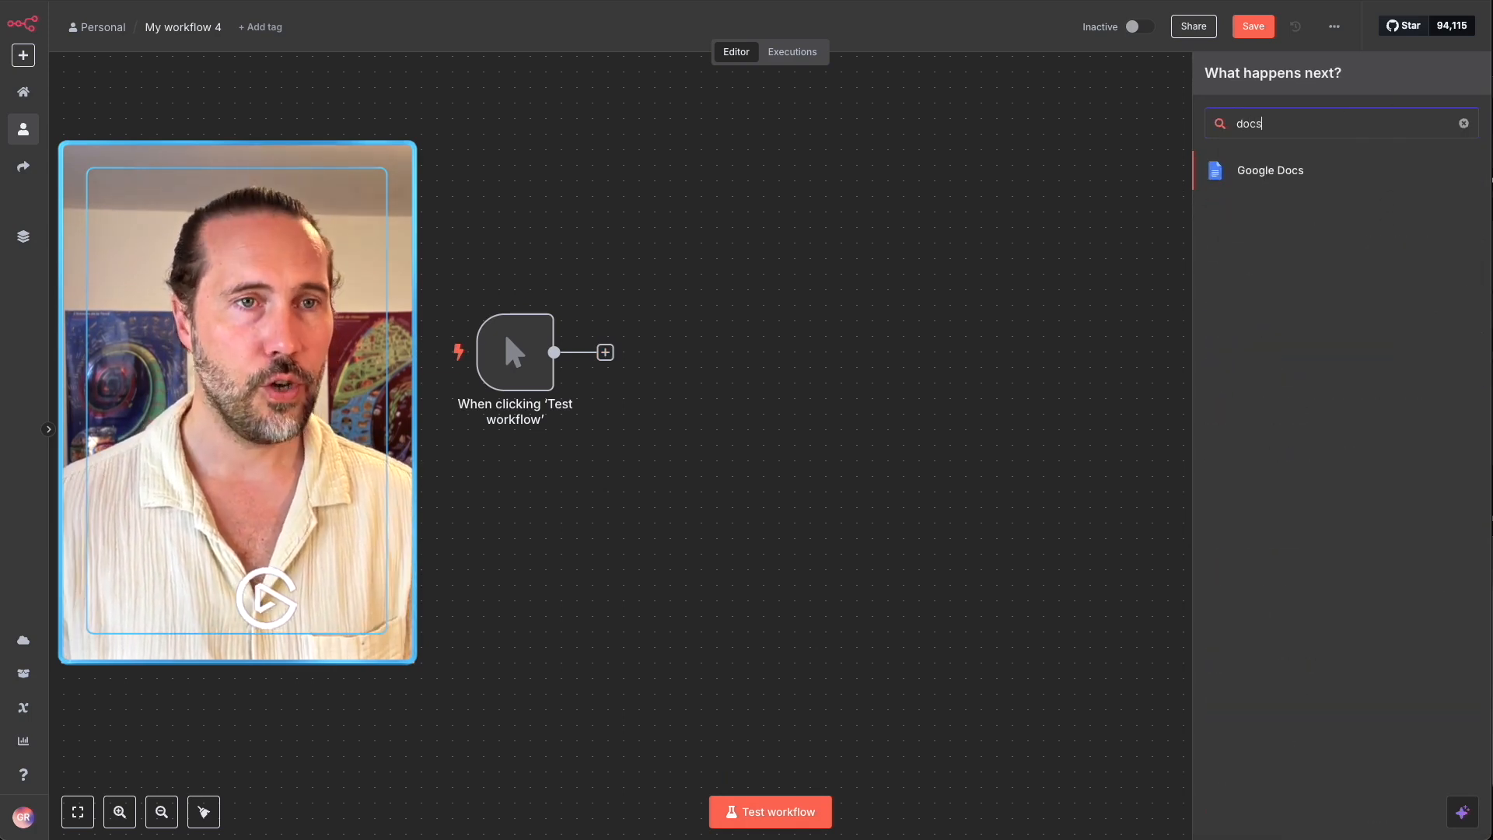
left_click(1300, 172)
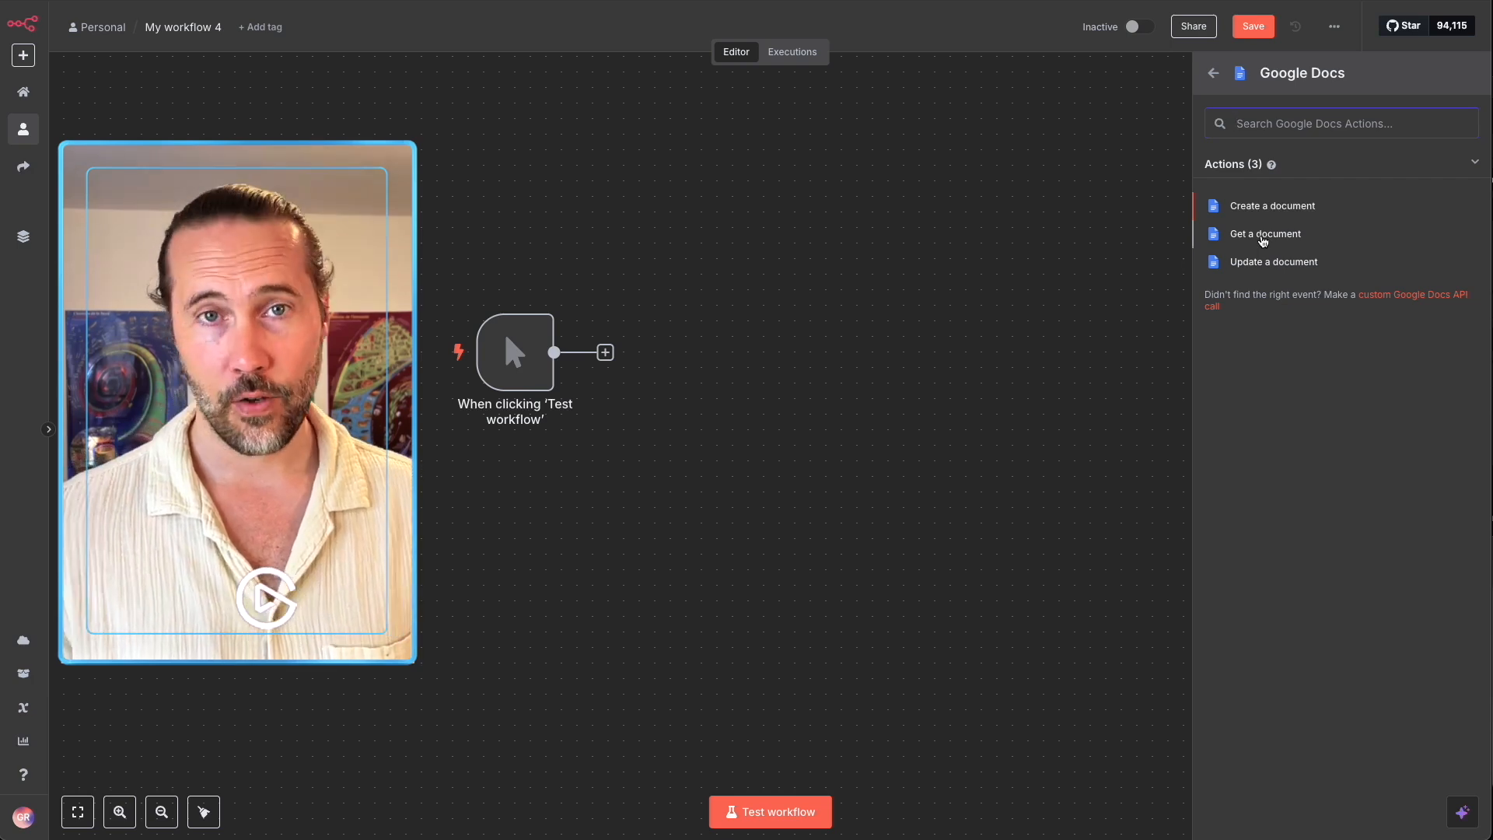
left_click(1260, 235)
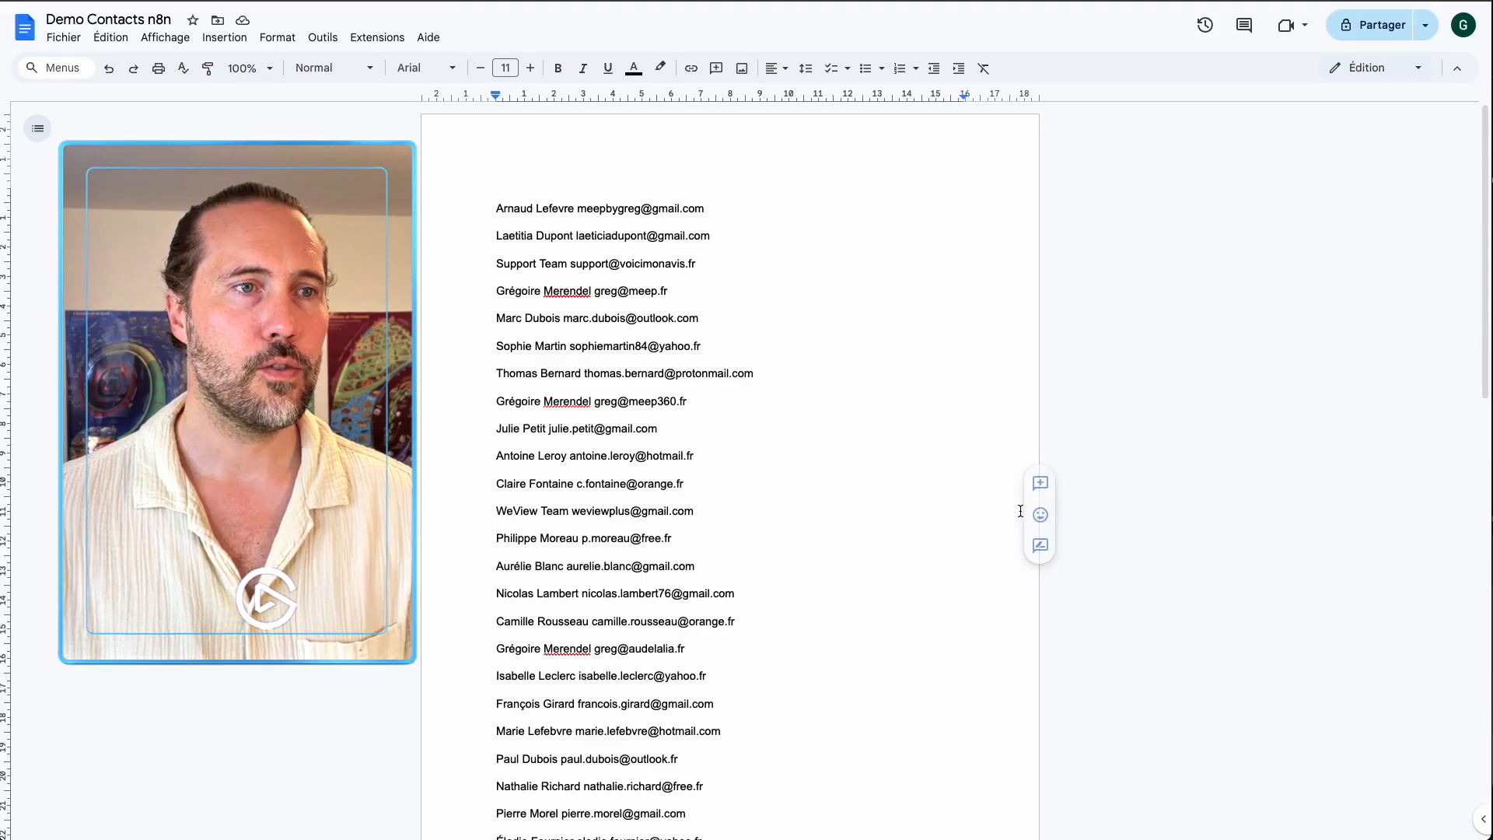
Highlight contact names and e-mail addresses in the Demo Contacts n8n document.
double_click(508, 206)
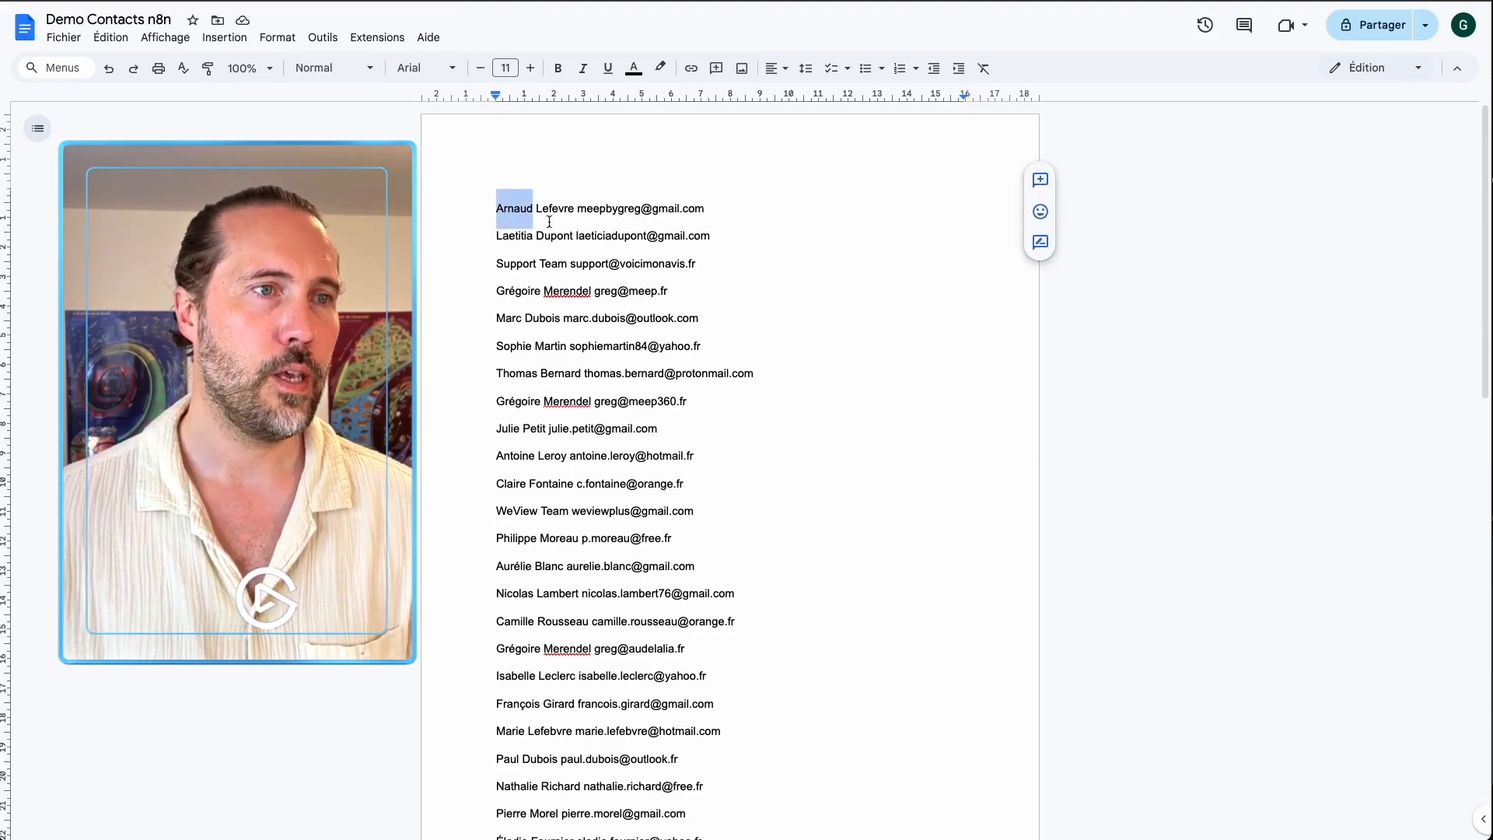
double_click(550, 208)
left_click_drag(610, 204, 760, 207)
left_click(760, 207)
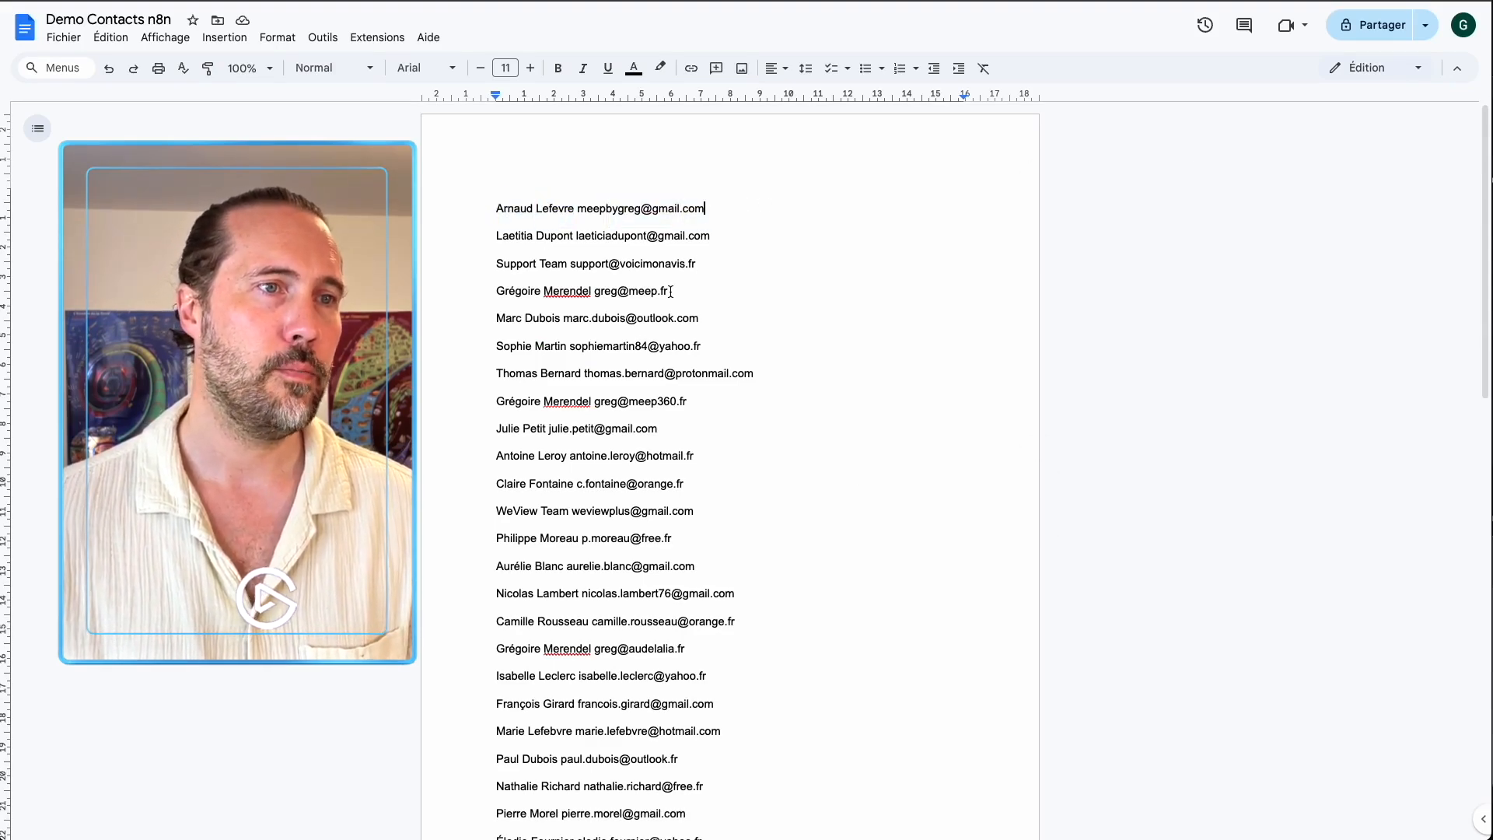
left_click_drag(598, 233, 710, 553)
left_click(715, 552)
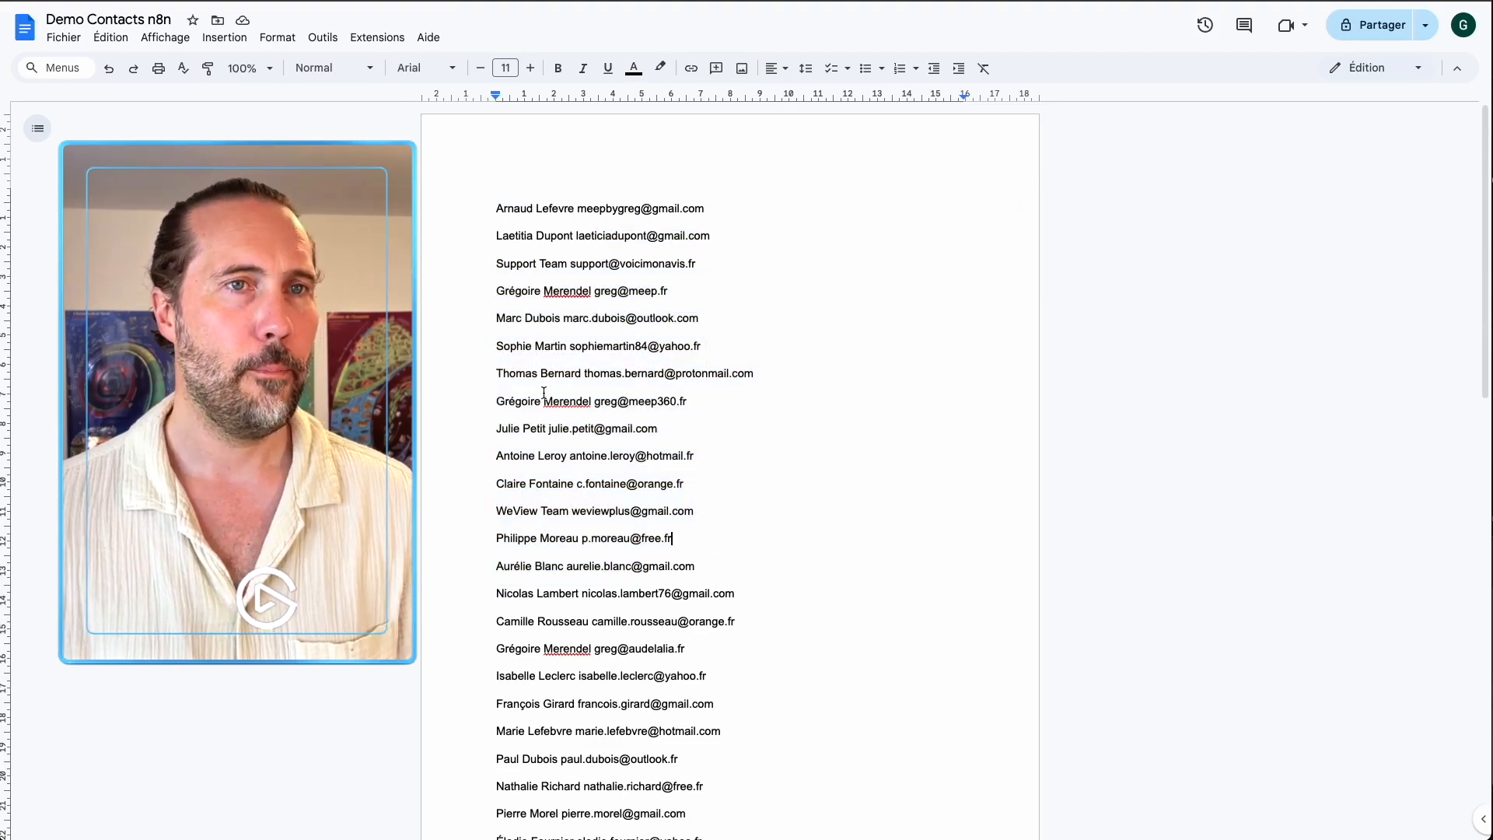
left_click_drag(611, 401, 657, 402)
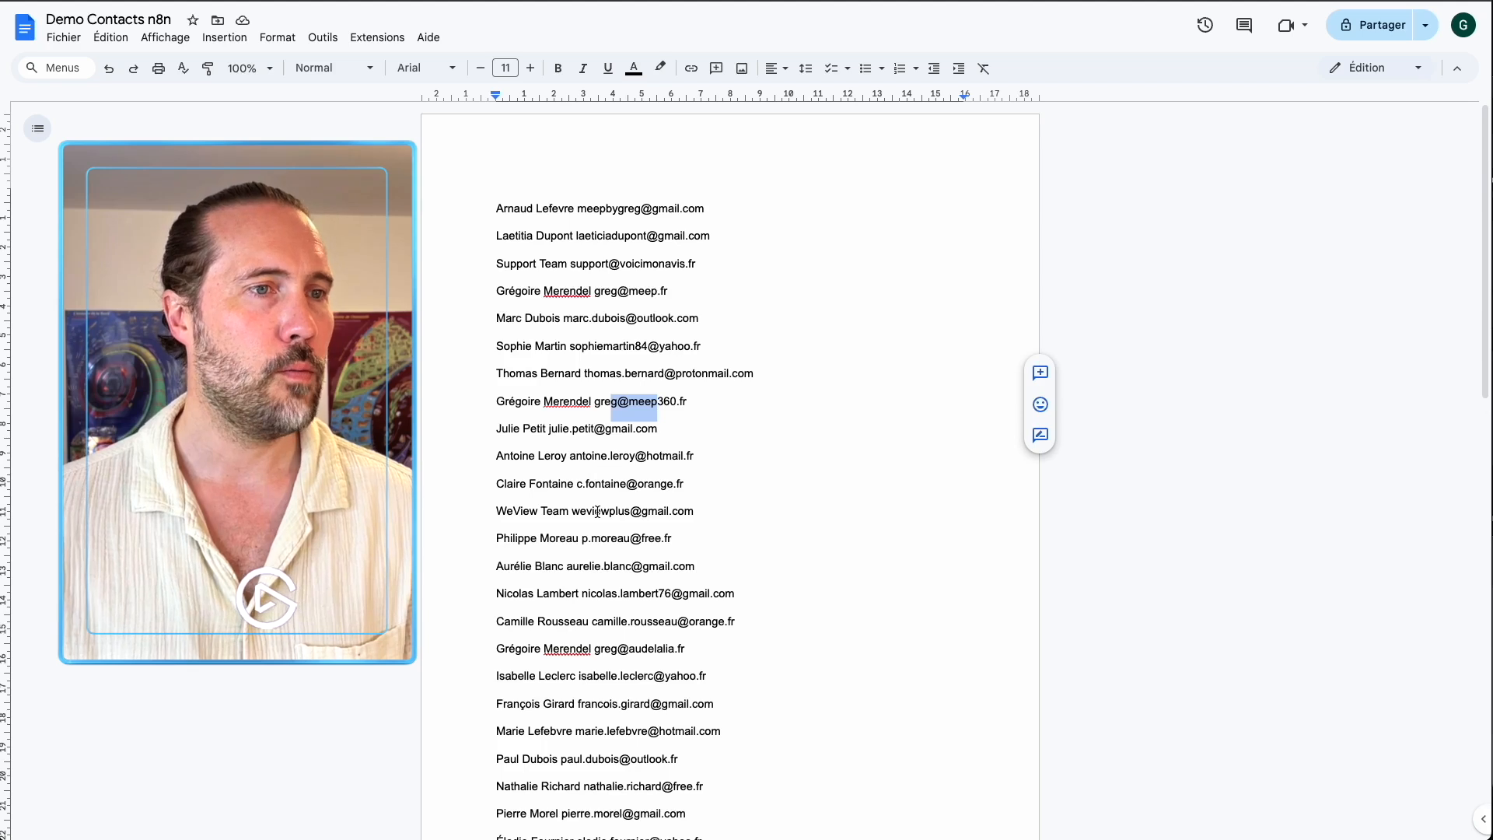
left_click(738, 429)
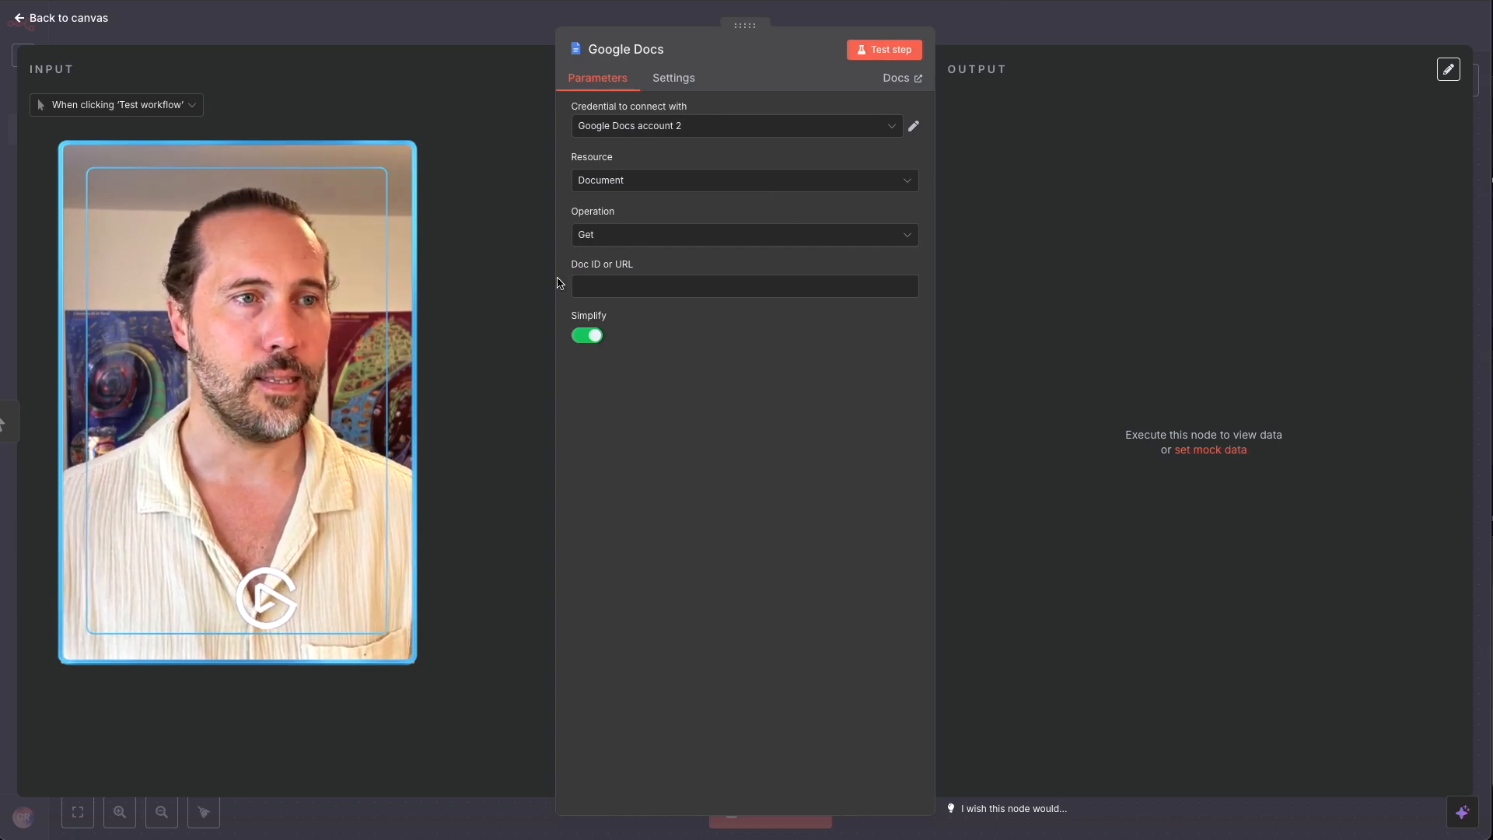
Place the cursor in the Google Docs node's Doc ID or URL field.
left_click(684, 329)
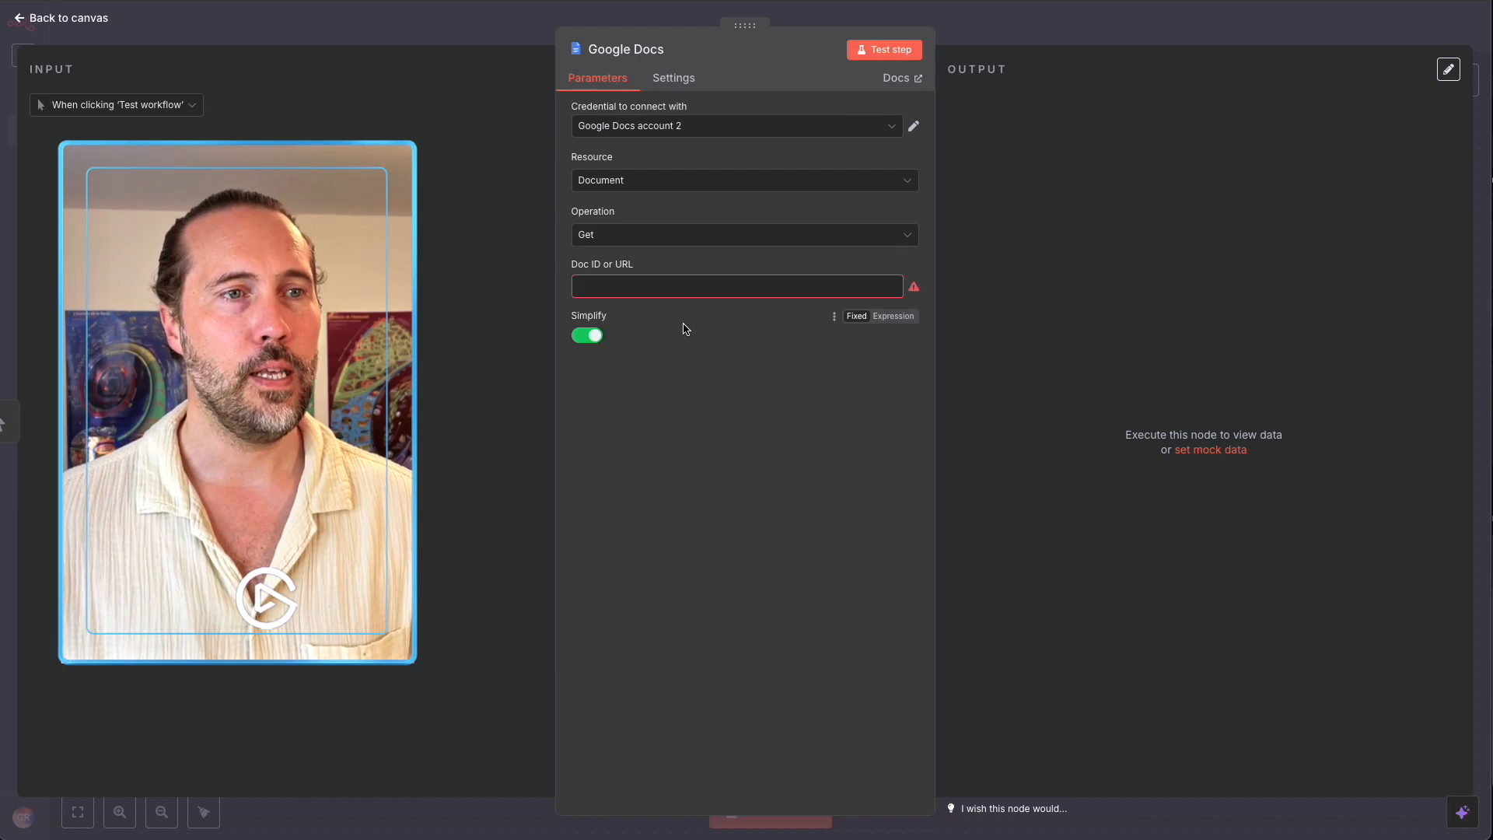
left_click(685, 289)
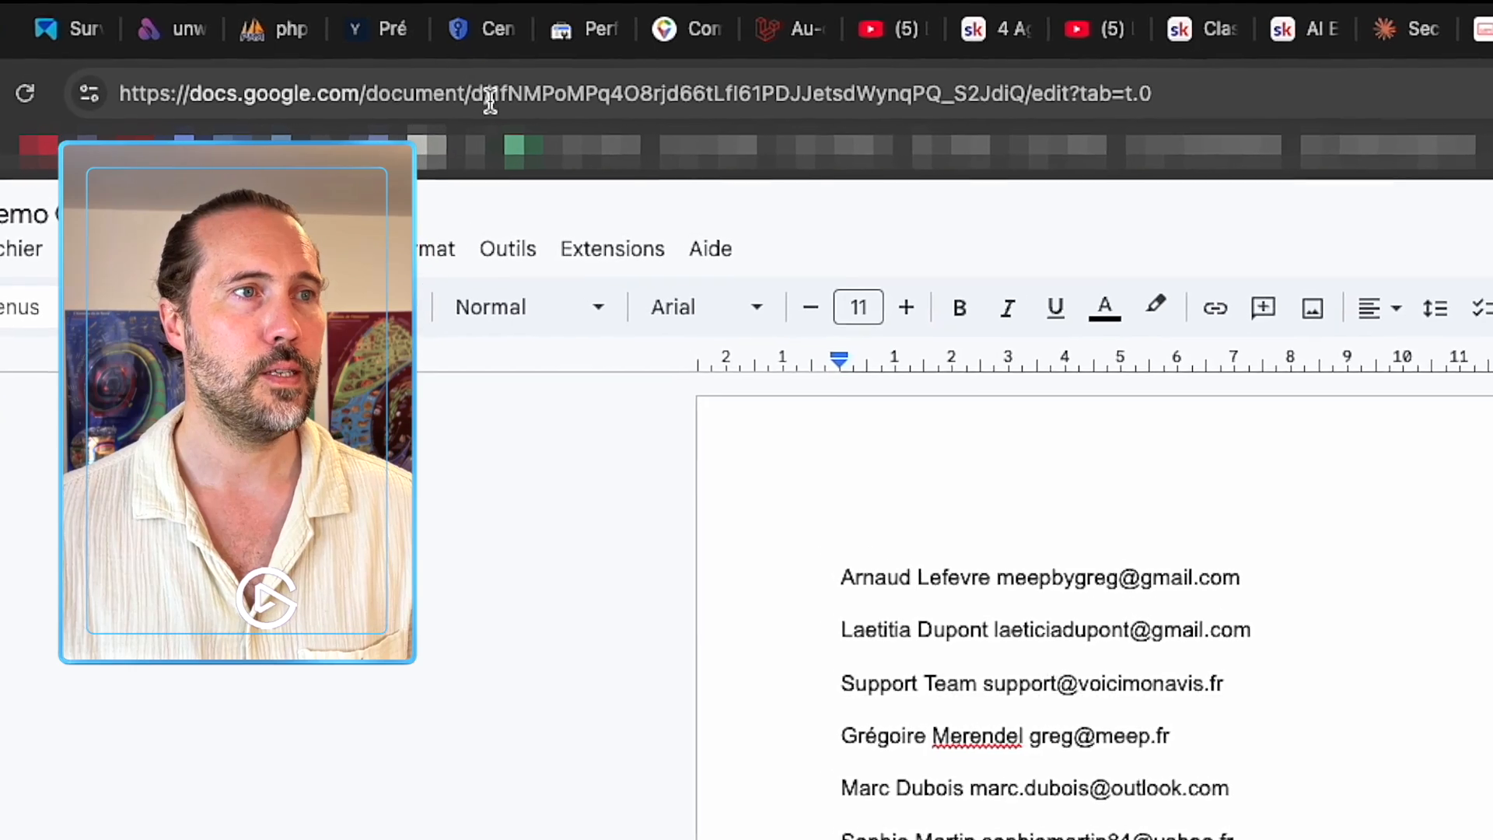
Select the document ID in the Demo Contacts n8n URL and copy it.
left_click_drag(488, 94, 1060, 96)
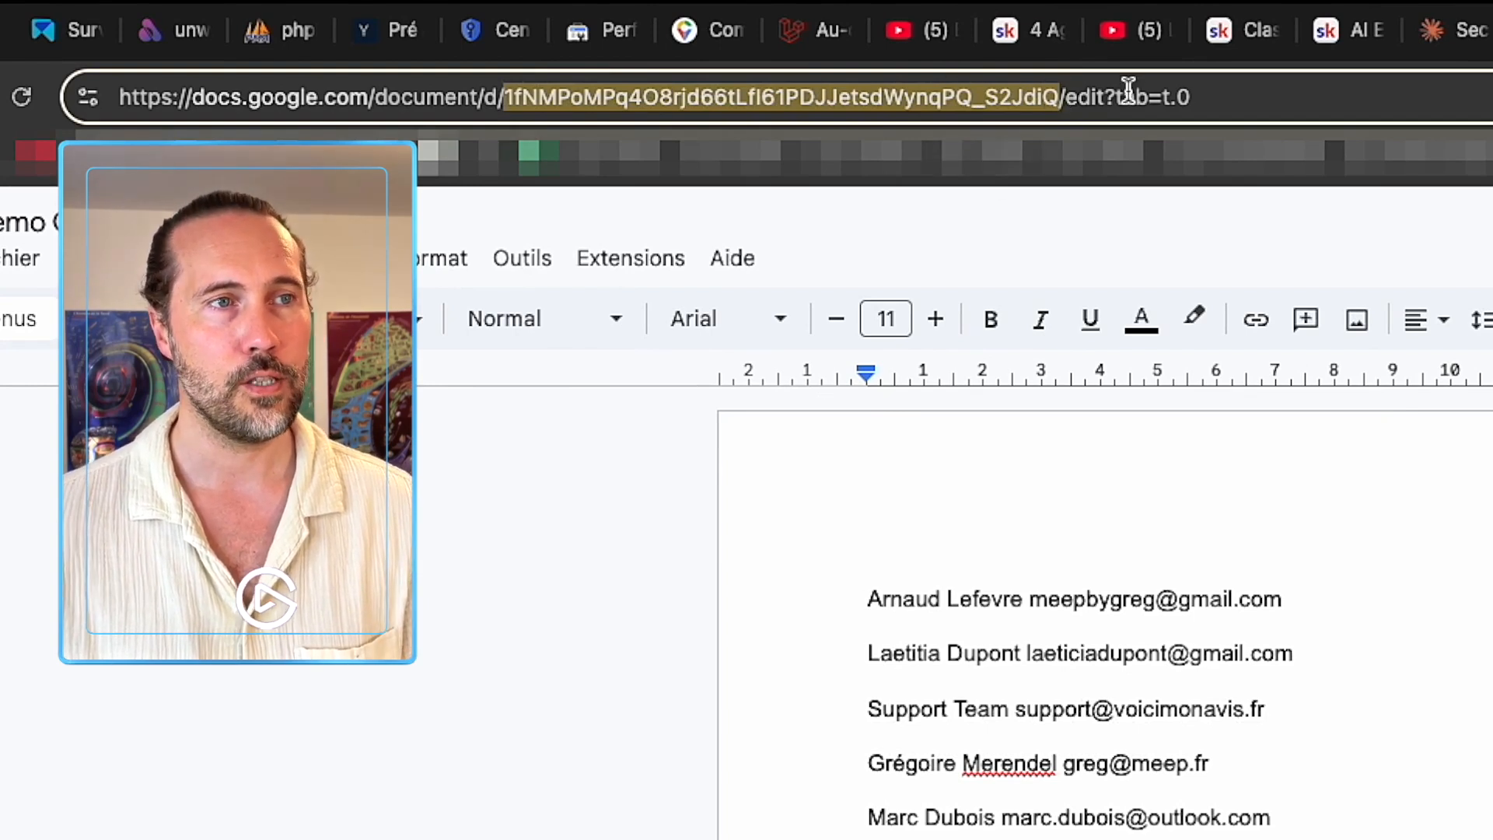
Paste the copied document ID into the Google Docs node's Doc ID or URL field.
left_click(1096, 16)
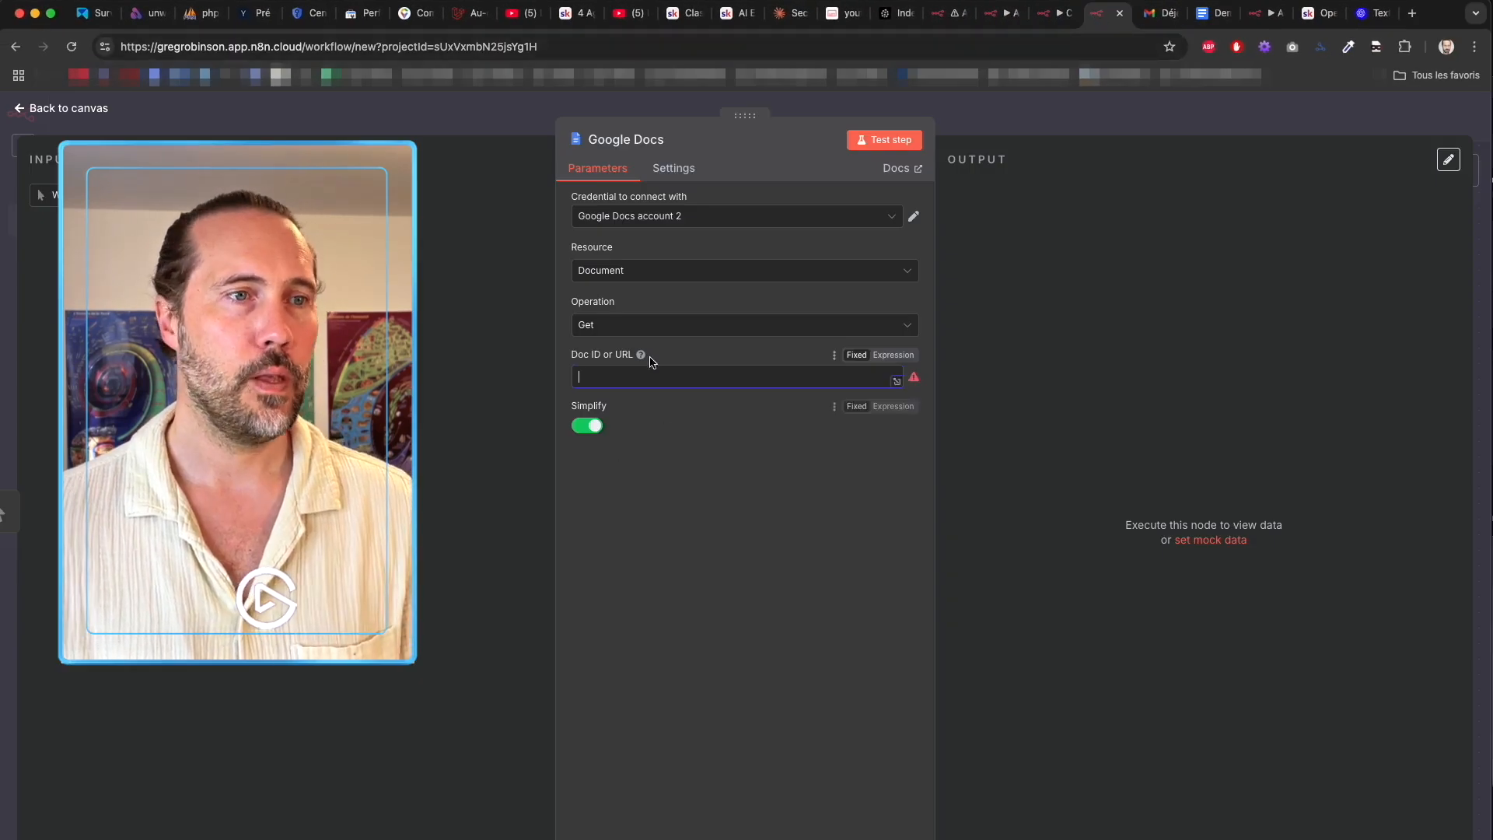
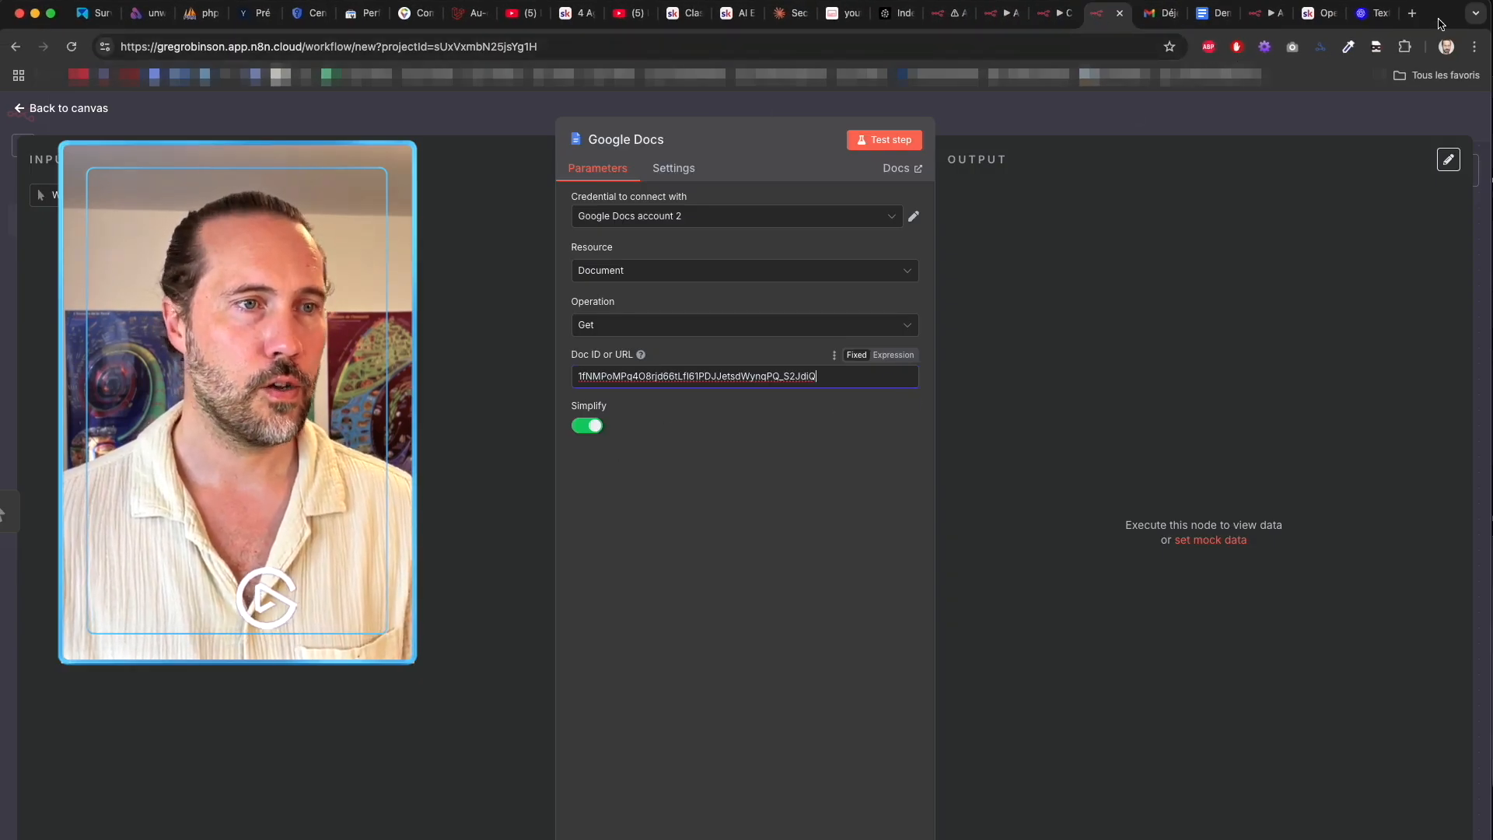
left_click(744, 473)
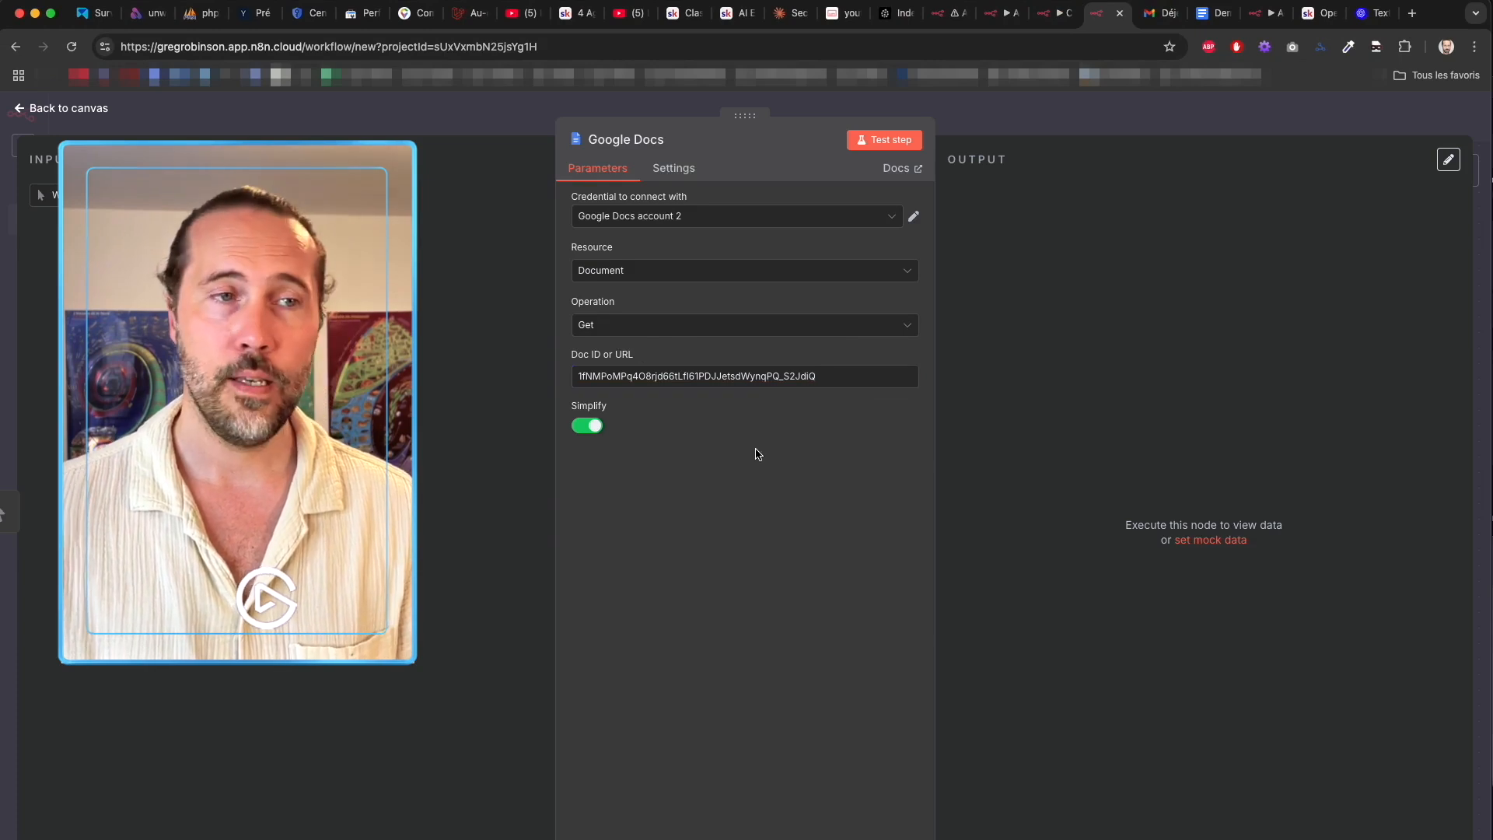
left_click(701, 489)
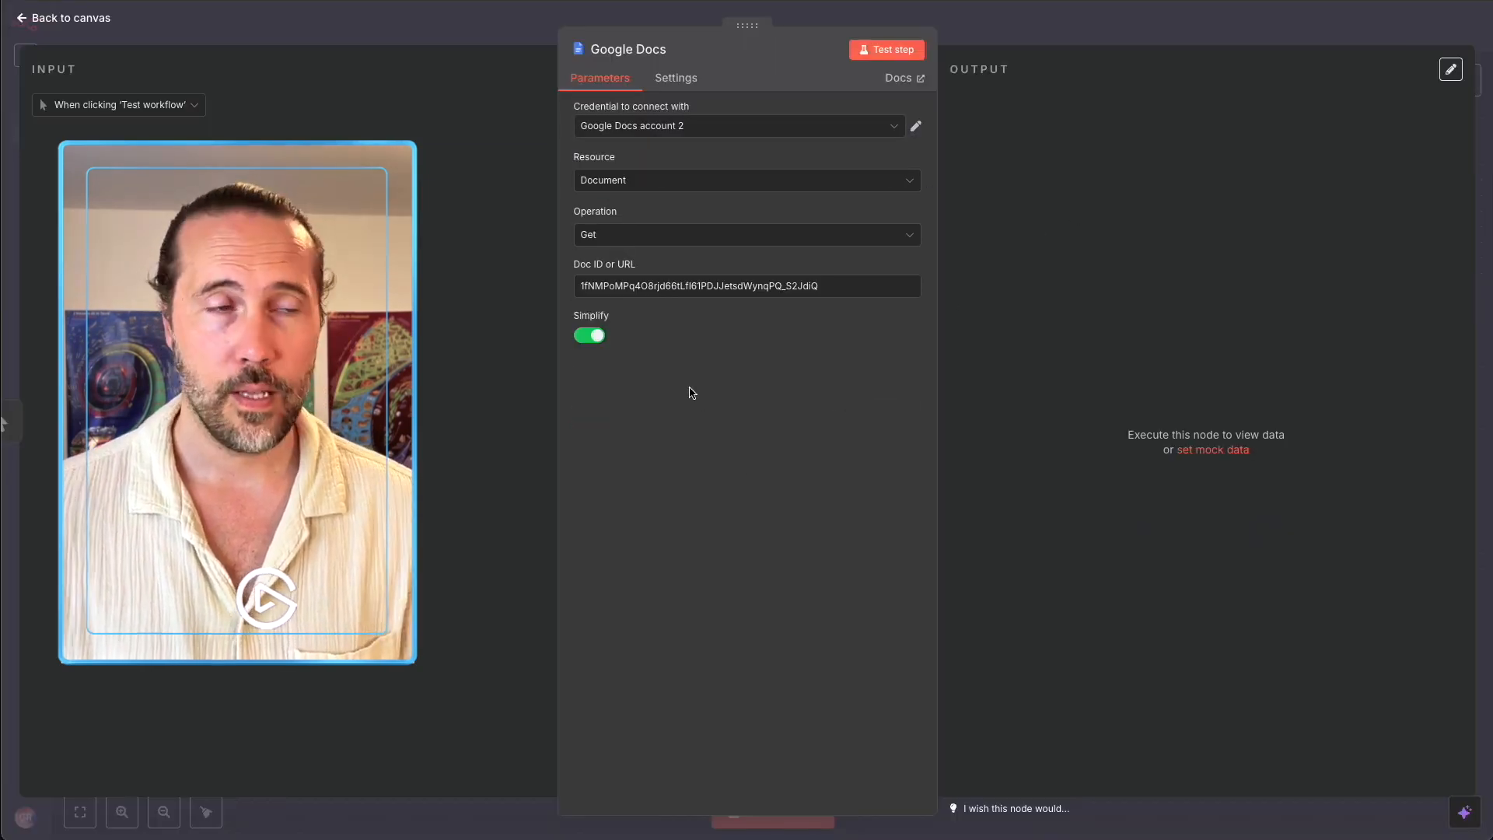
Test the step to fetch the document, keeping Google Docs account 2 as credential.
left_click(880, 53)
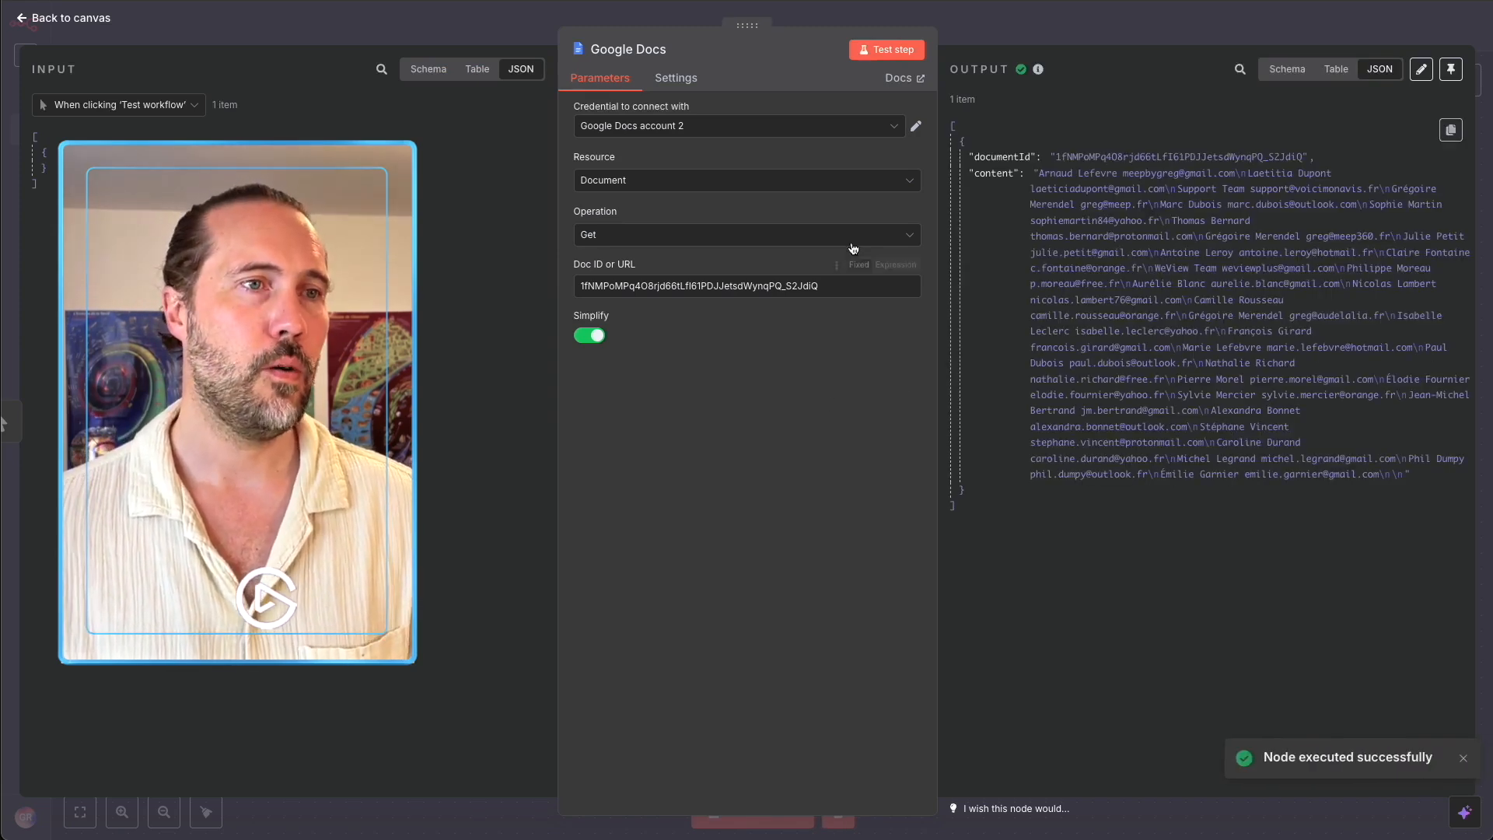
left_click(745, 127)
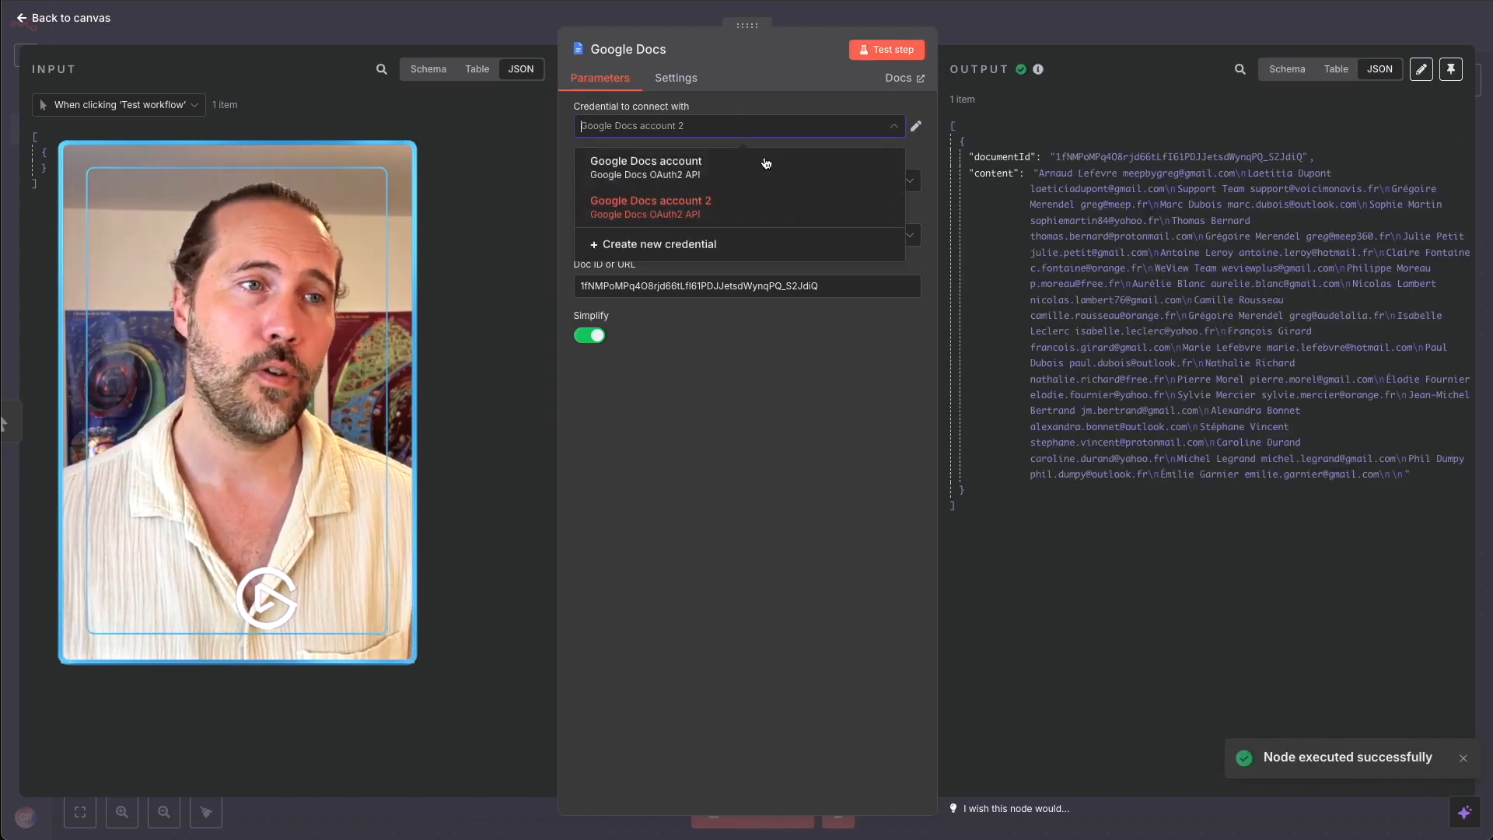
left_click(797, 416)
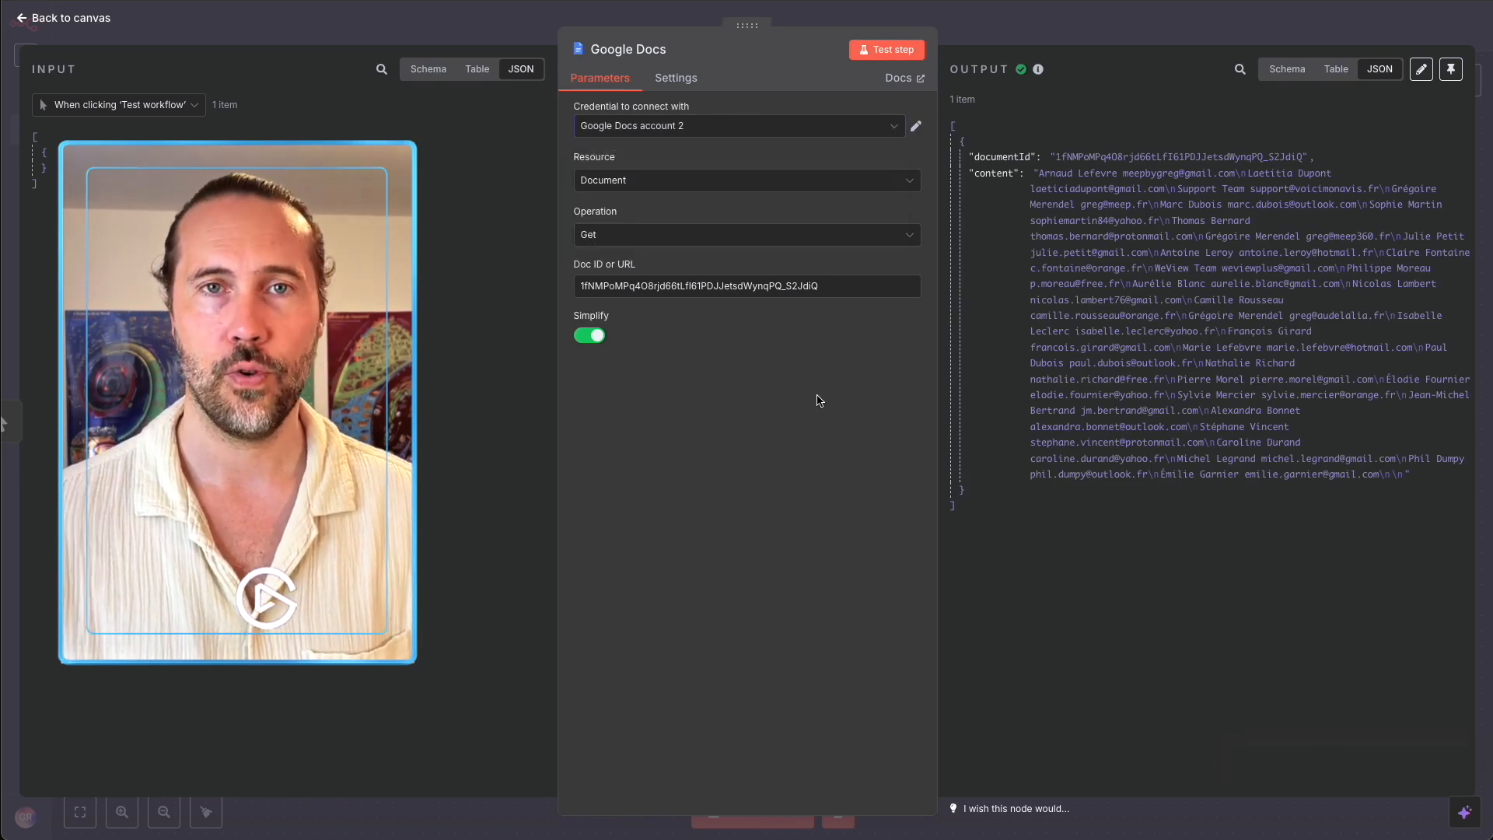
key("Escape")
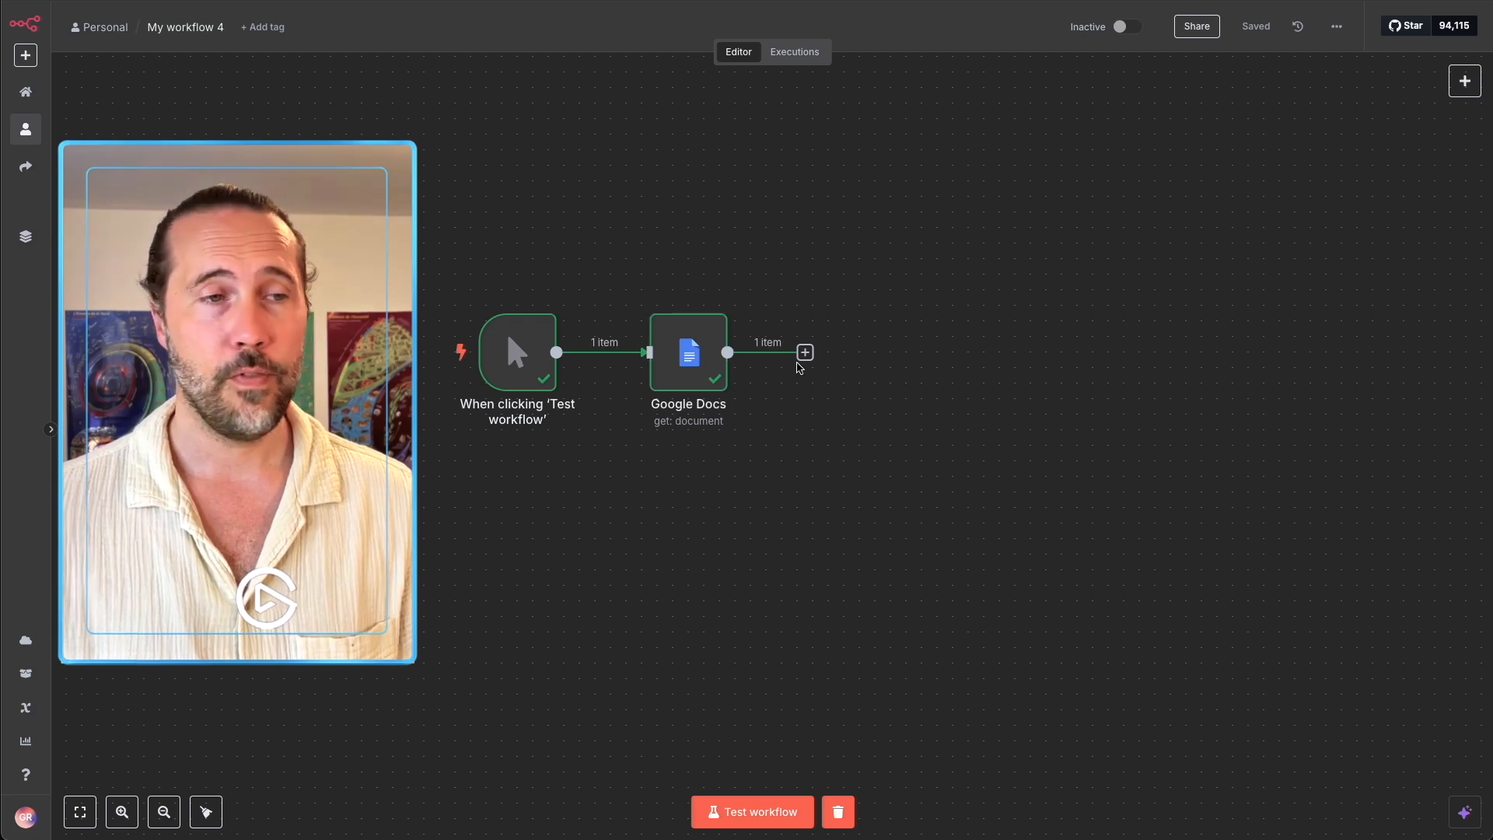
Add a Pinecone Vector Store 'Add documents to vector store' node and start a new Pinecone credential.
left_click(805, 352)
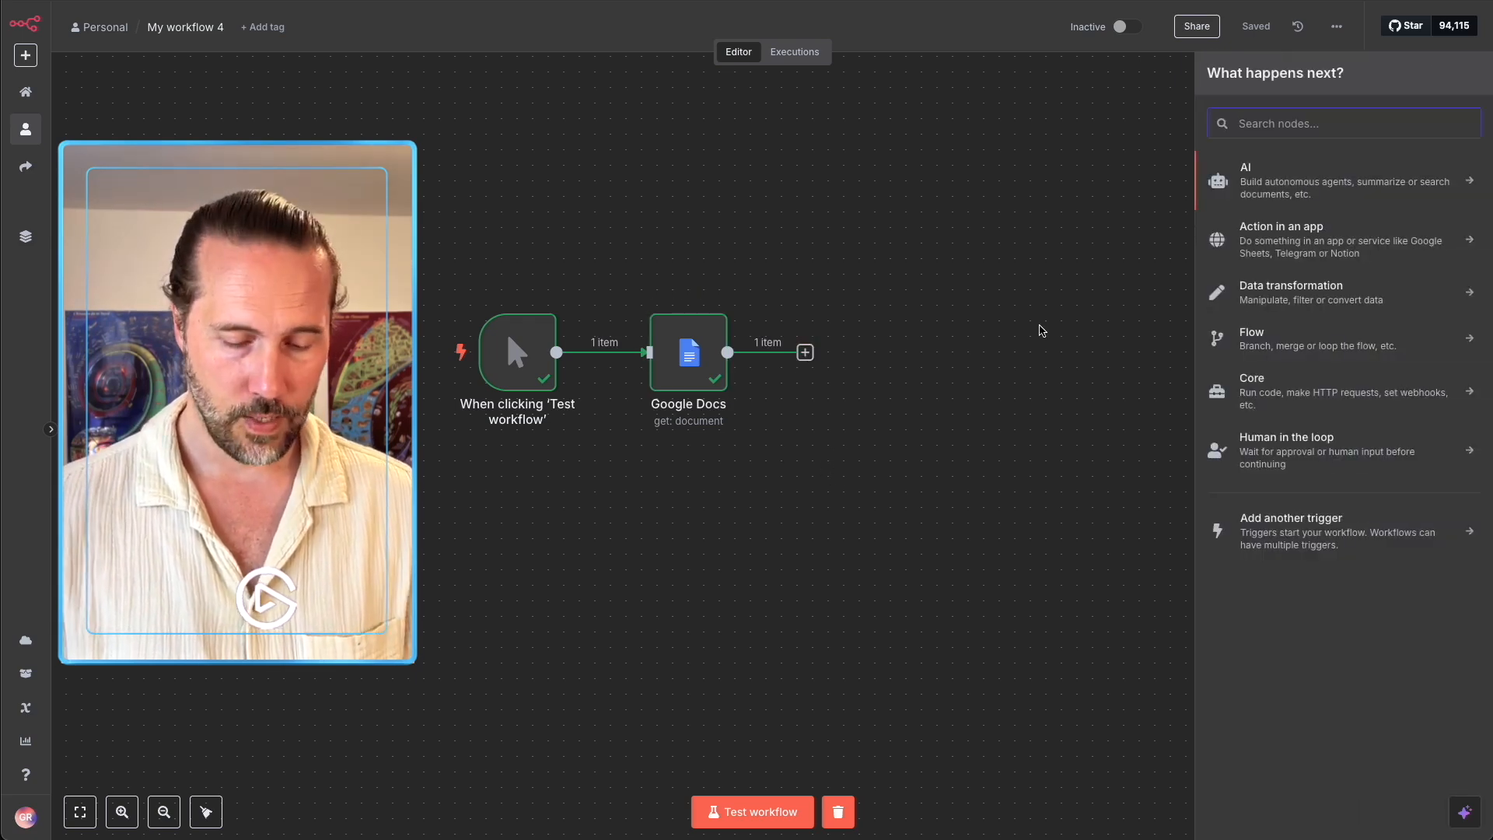
type("pine")
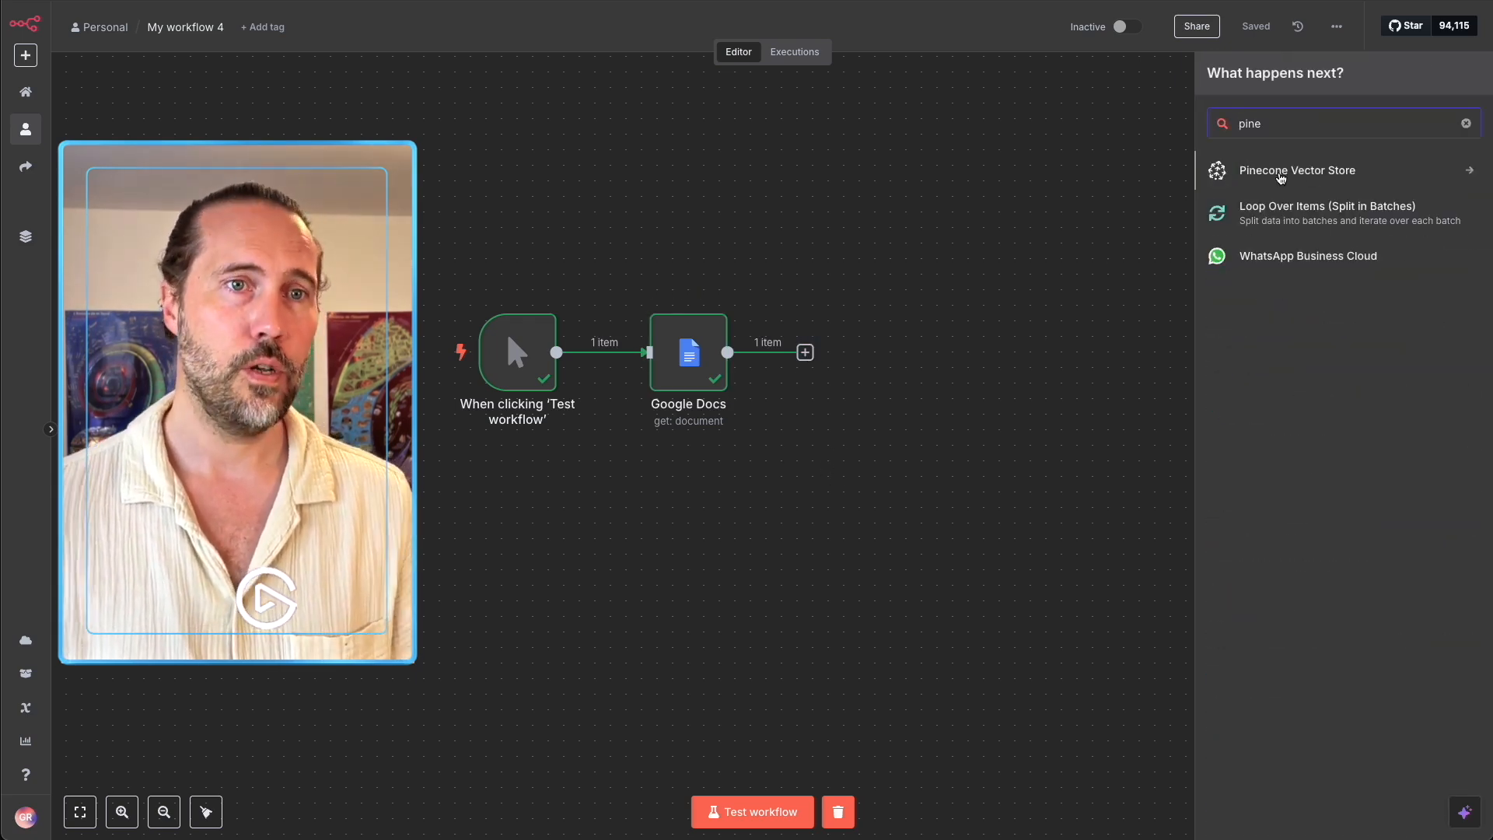
left_click(1326, 172)
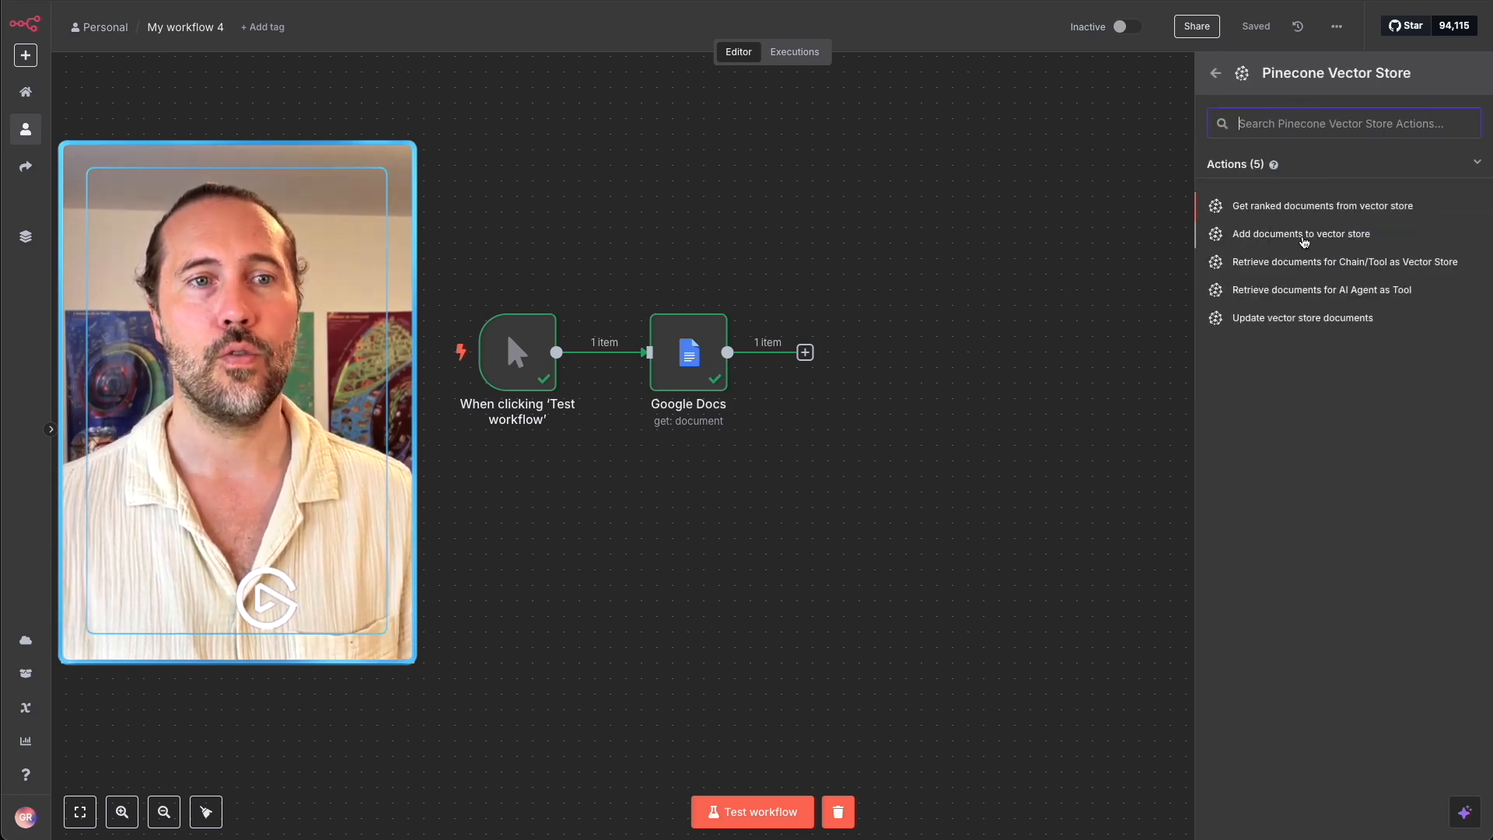
left_click(1314, 234)
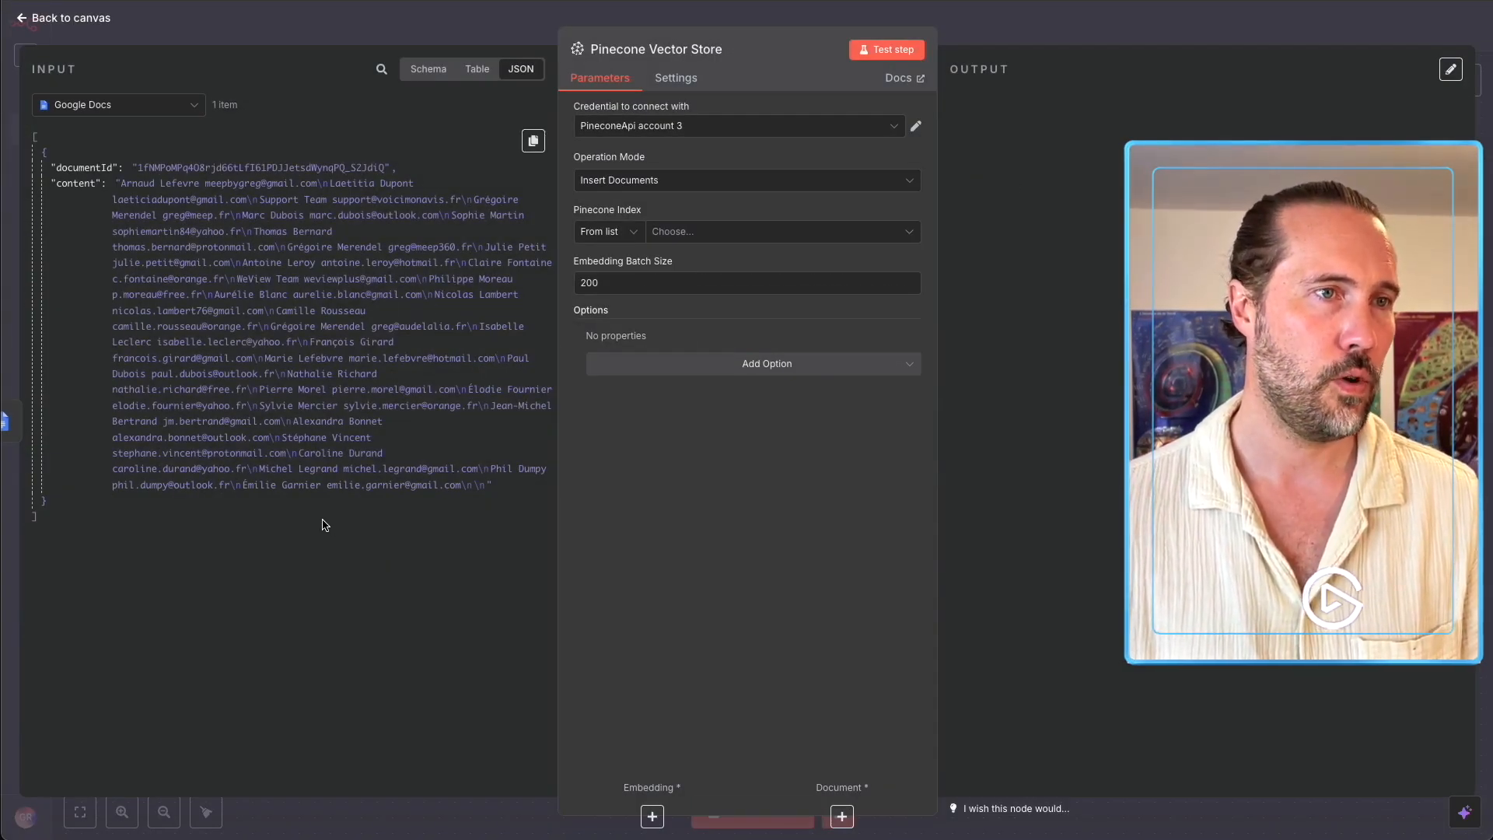
left_click(630, 126)
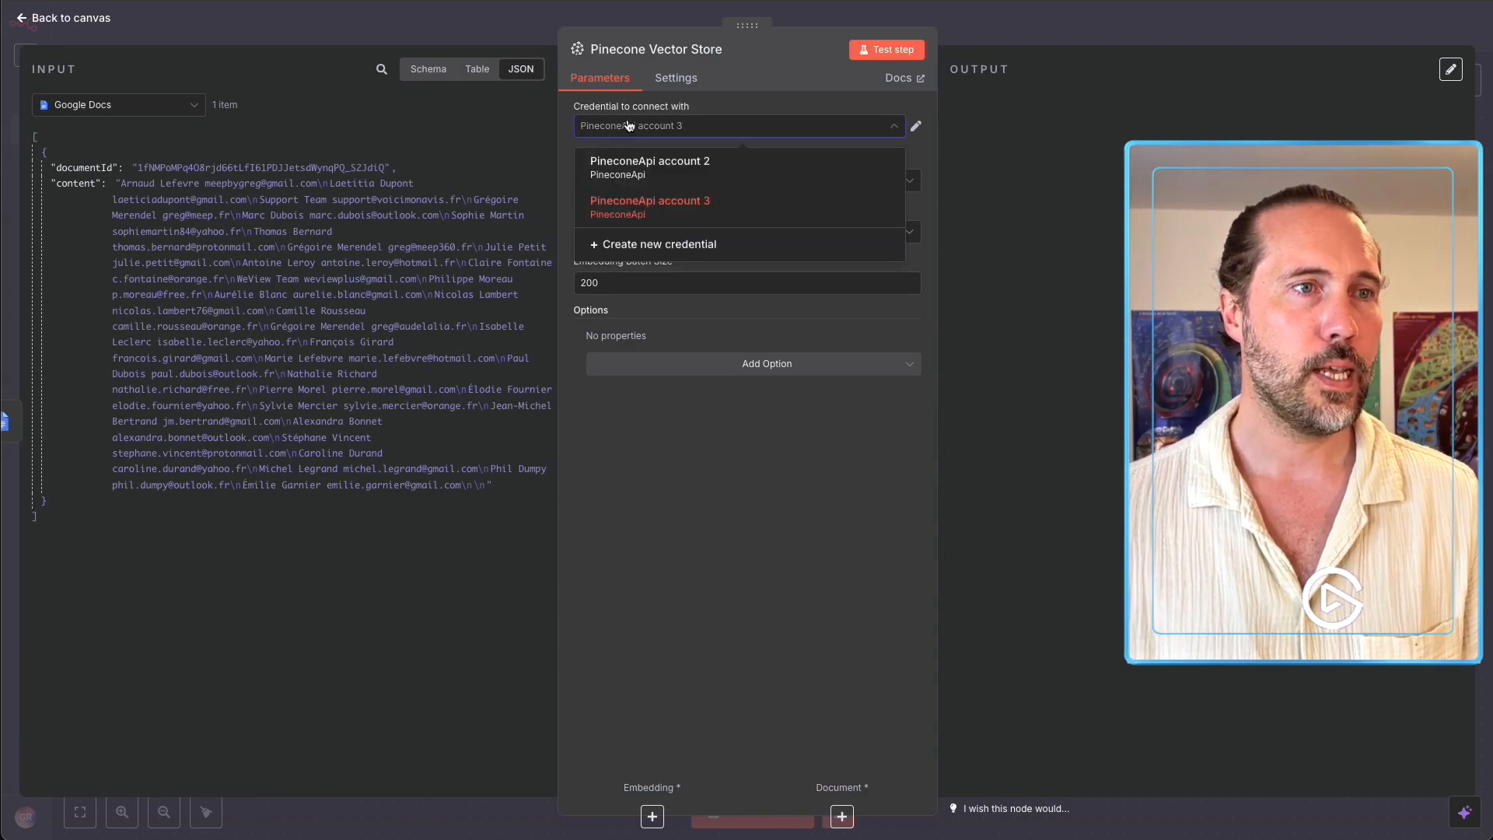
left_click(671, 246)
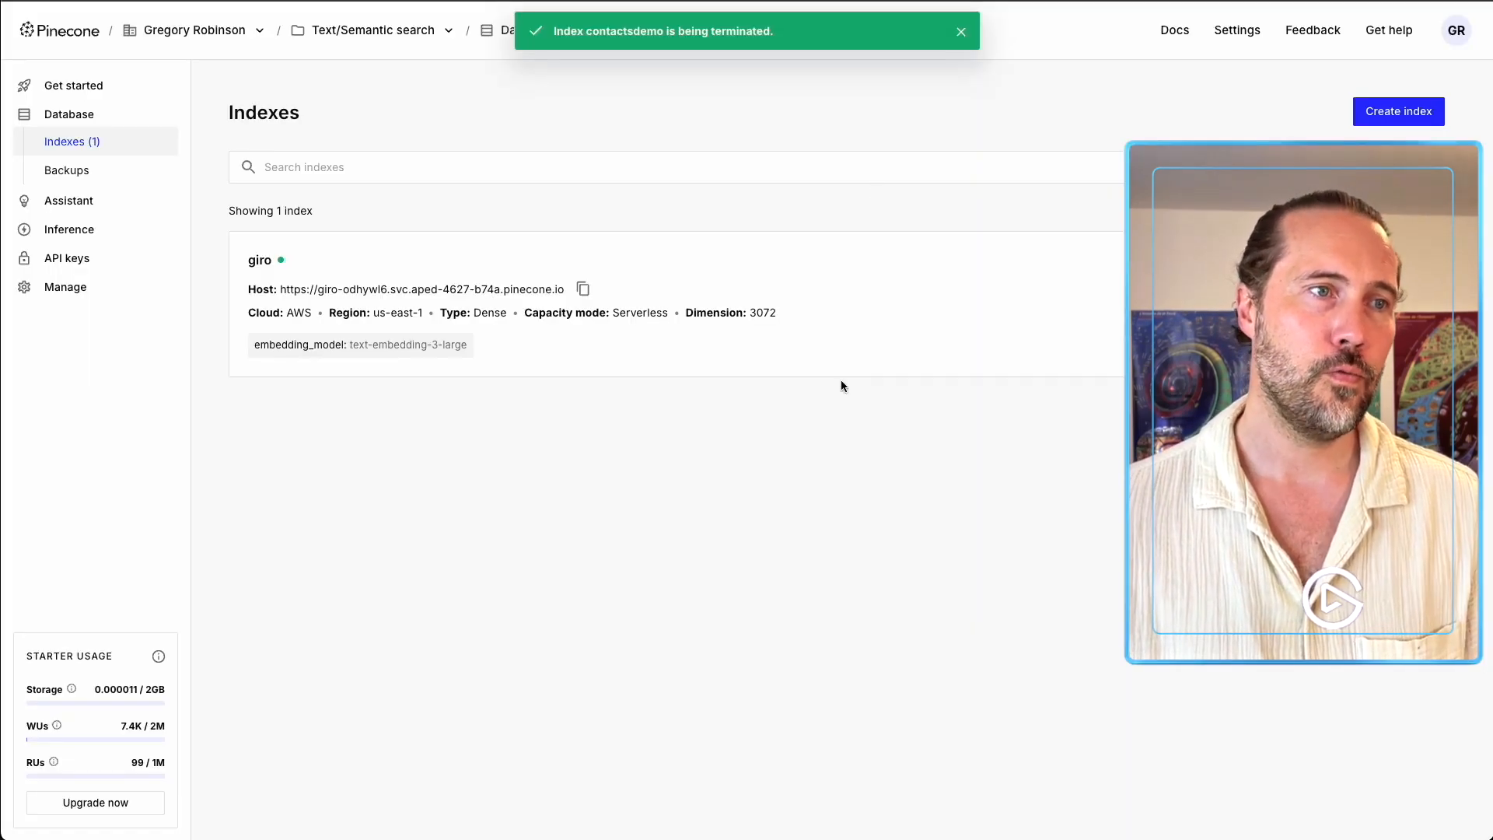
Generate a Pinecone API key named demon8n and paste it into the n8n credential.
left_click(62, 41)
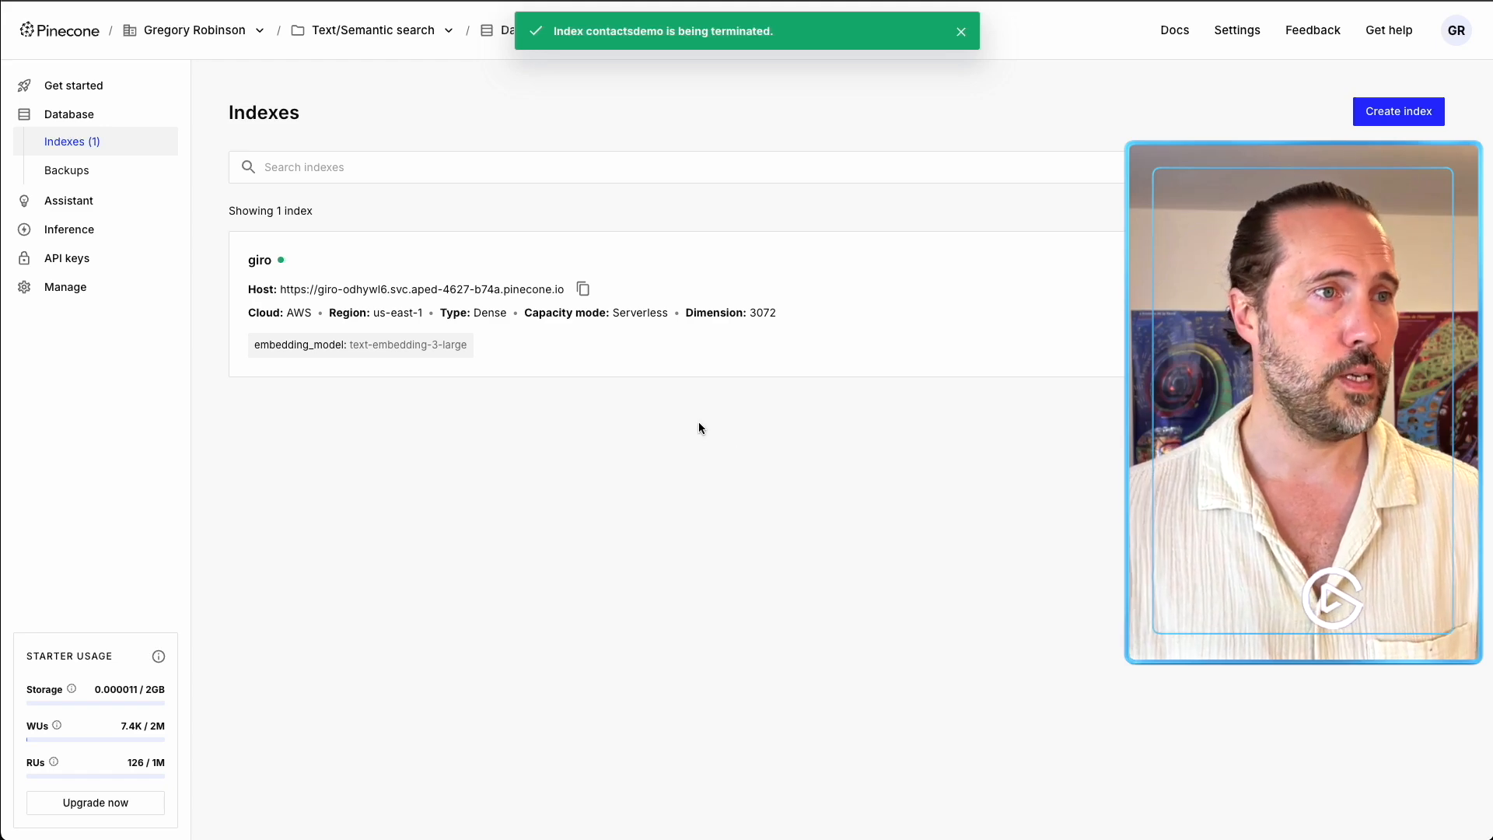
left_click(76, 86)
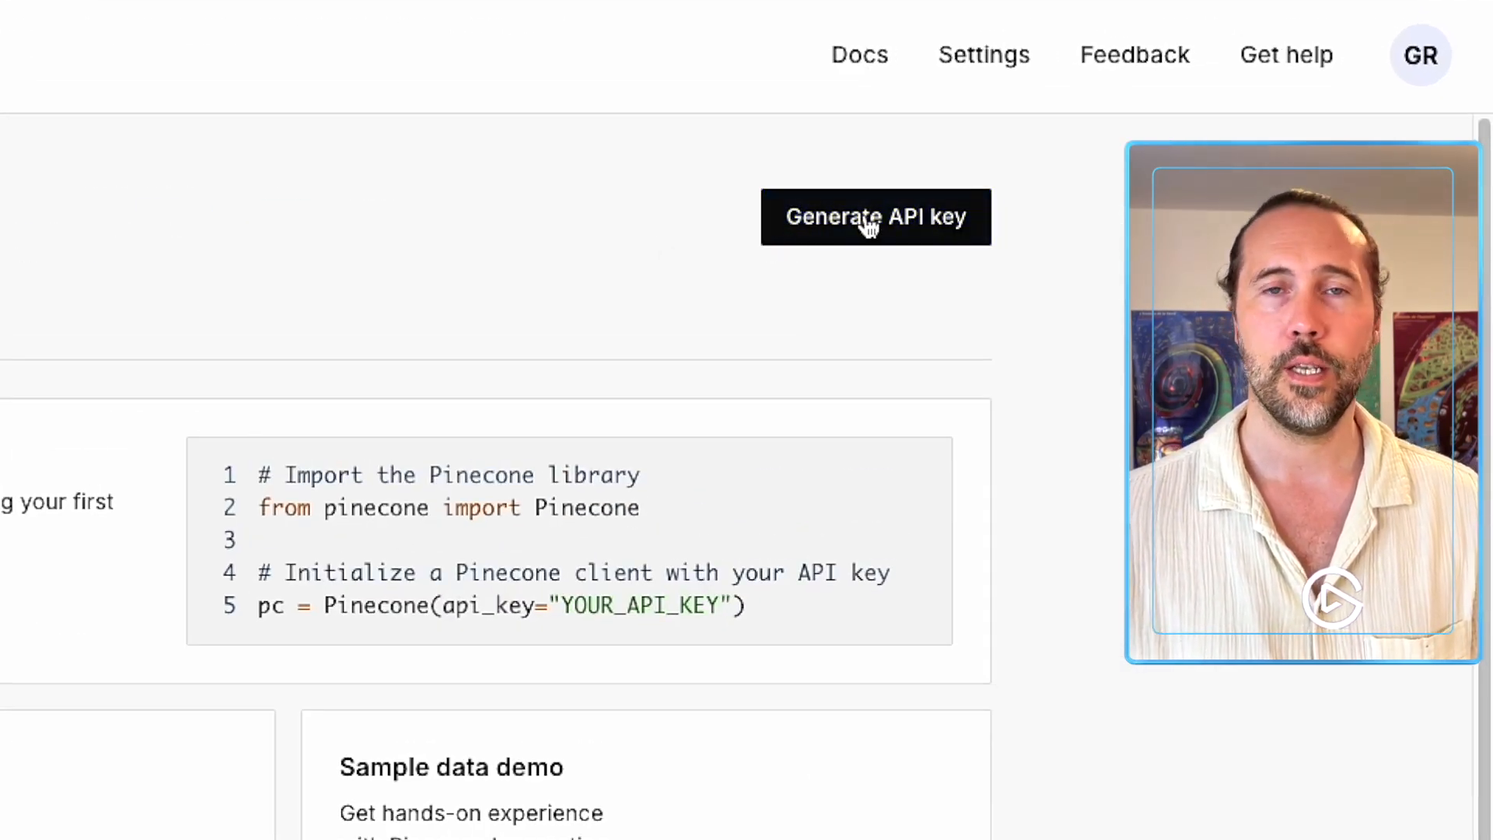
left_click(868, 225)
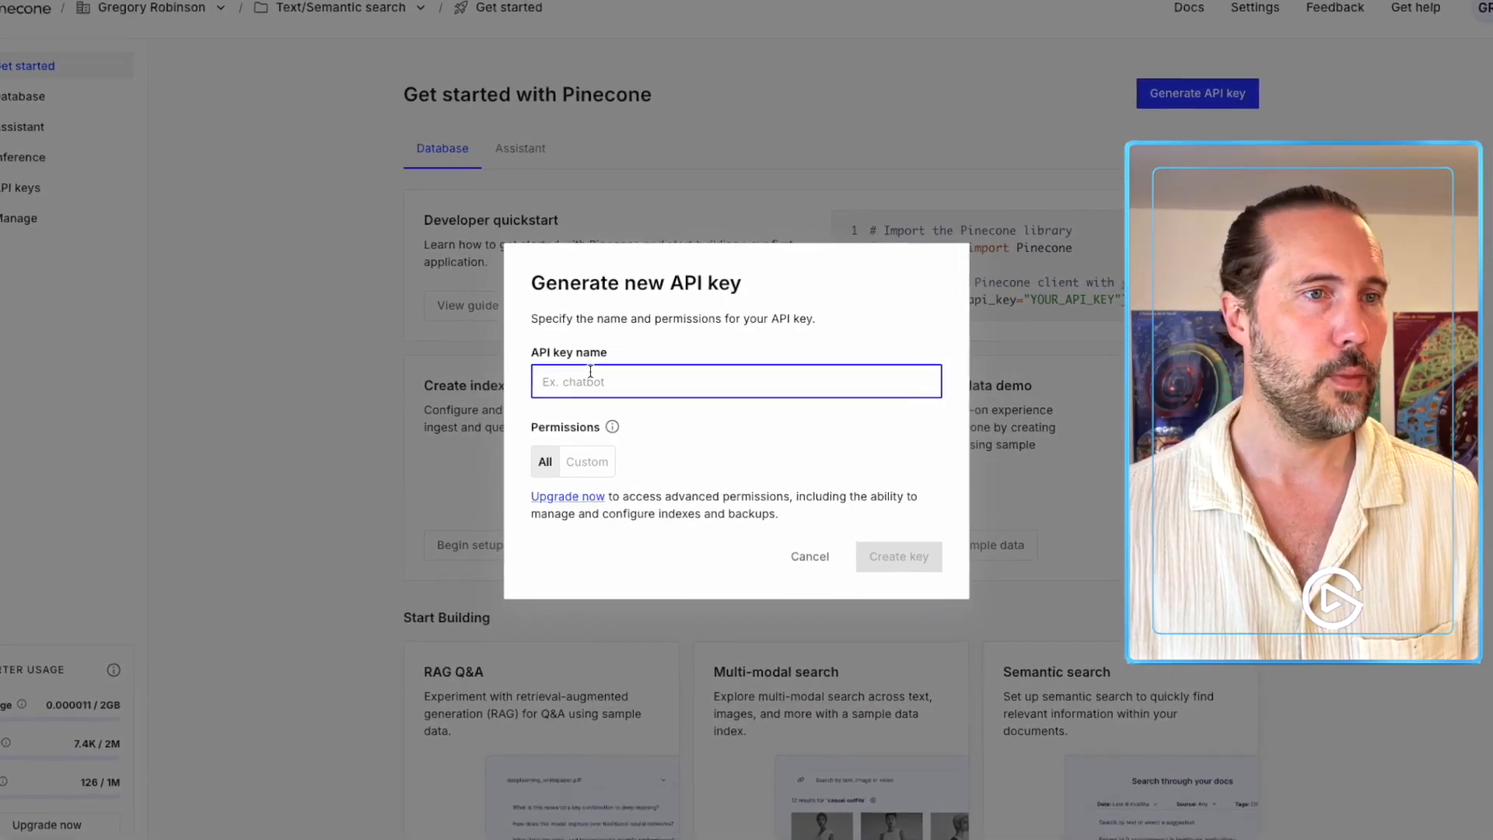
type("demon8n")
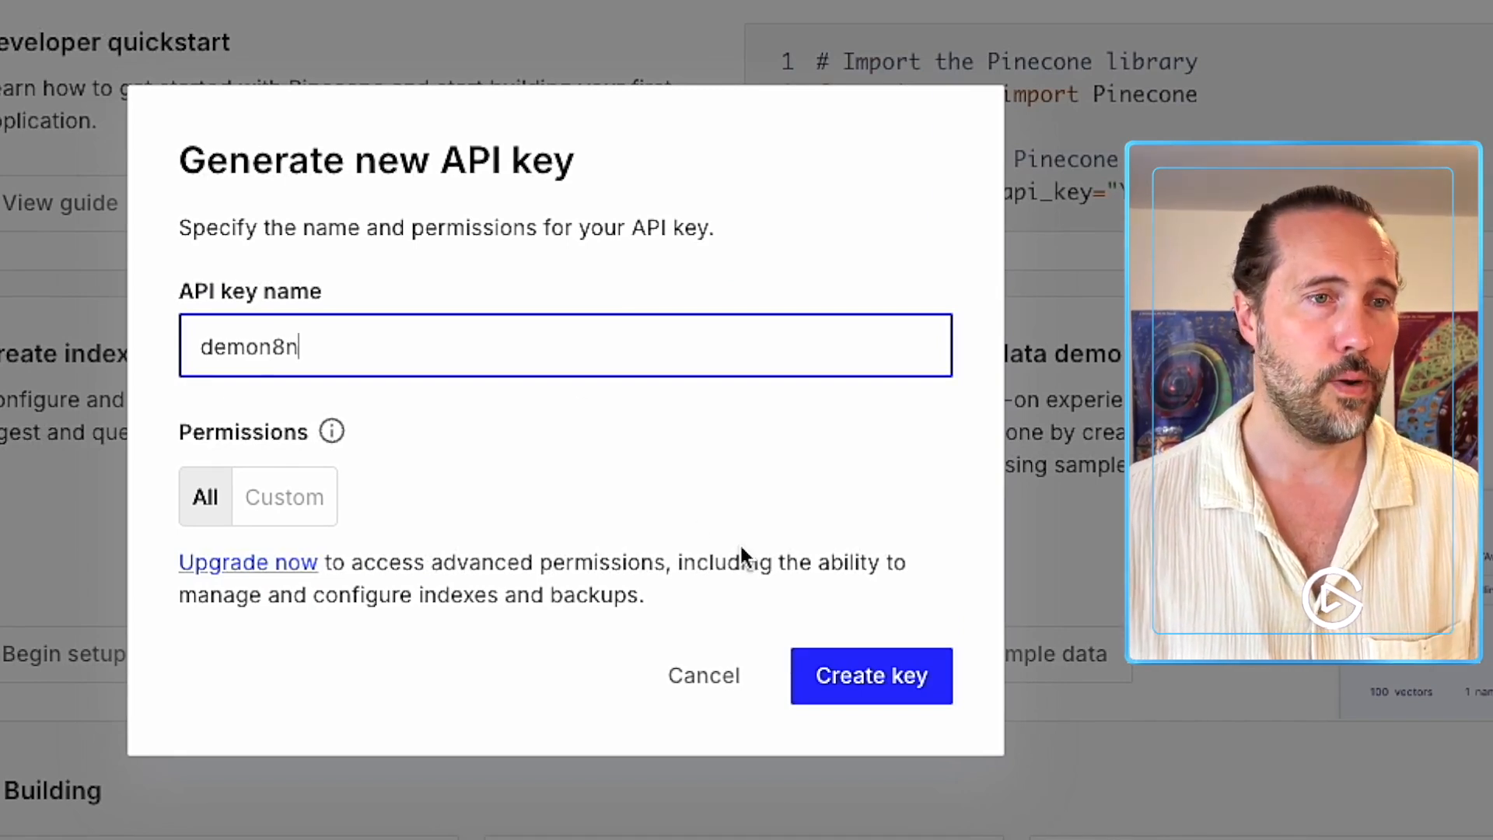
left_click(866, 676)
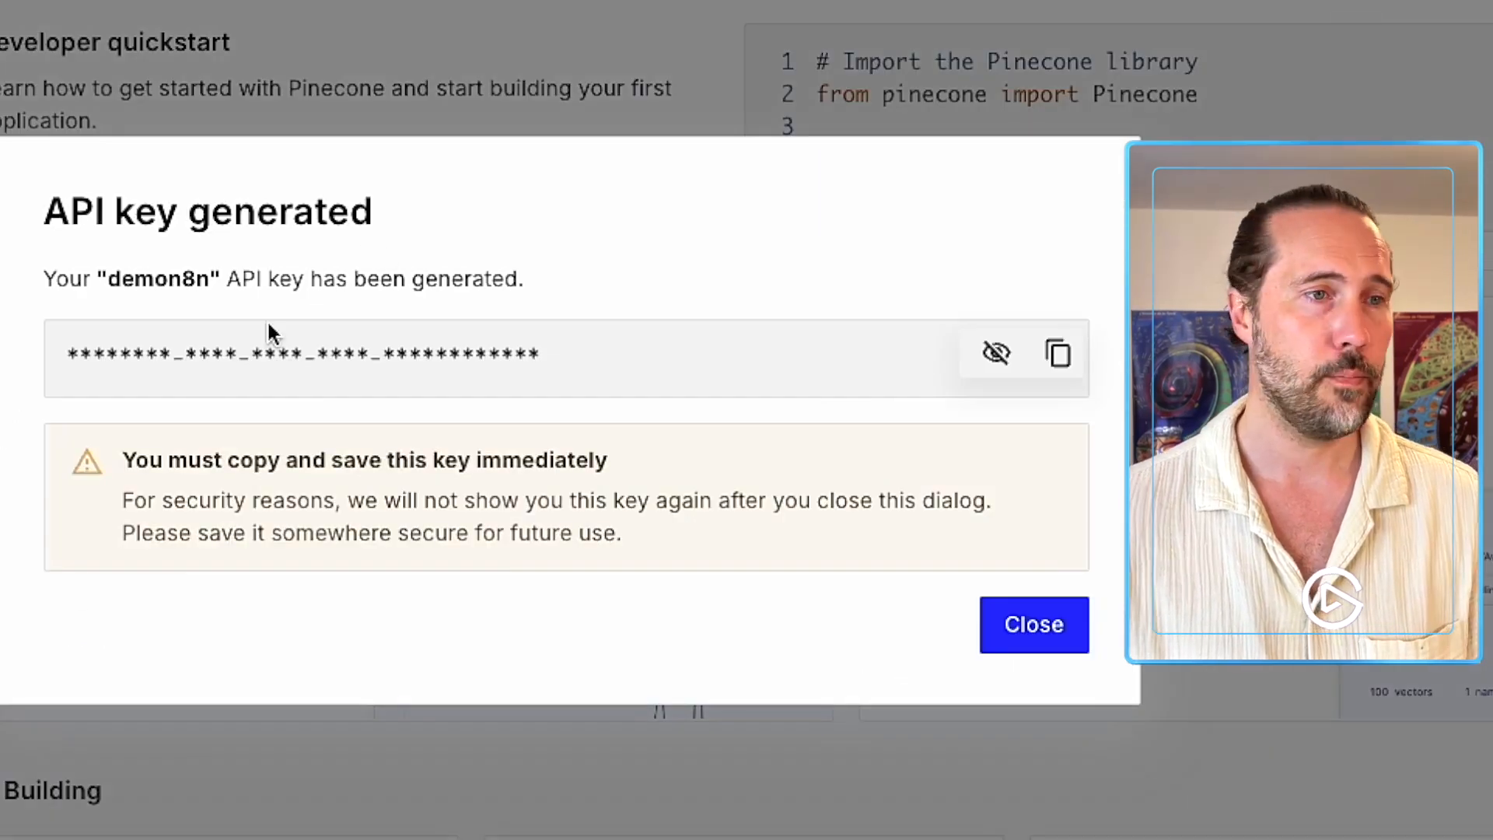
left_click(1062, 352)
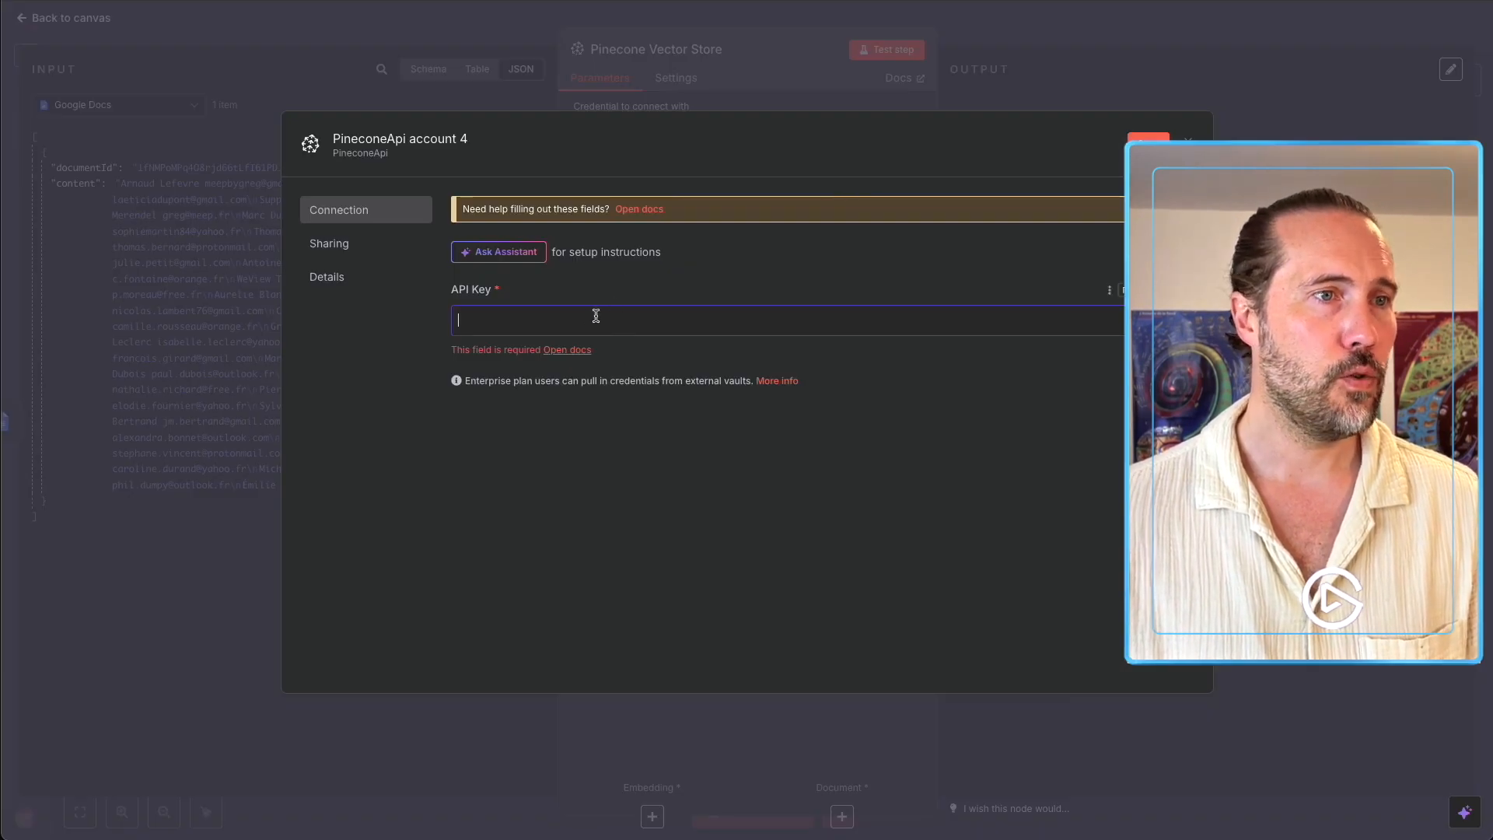
key("ctrl+v")
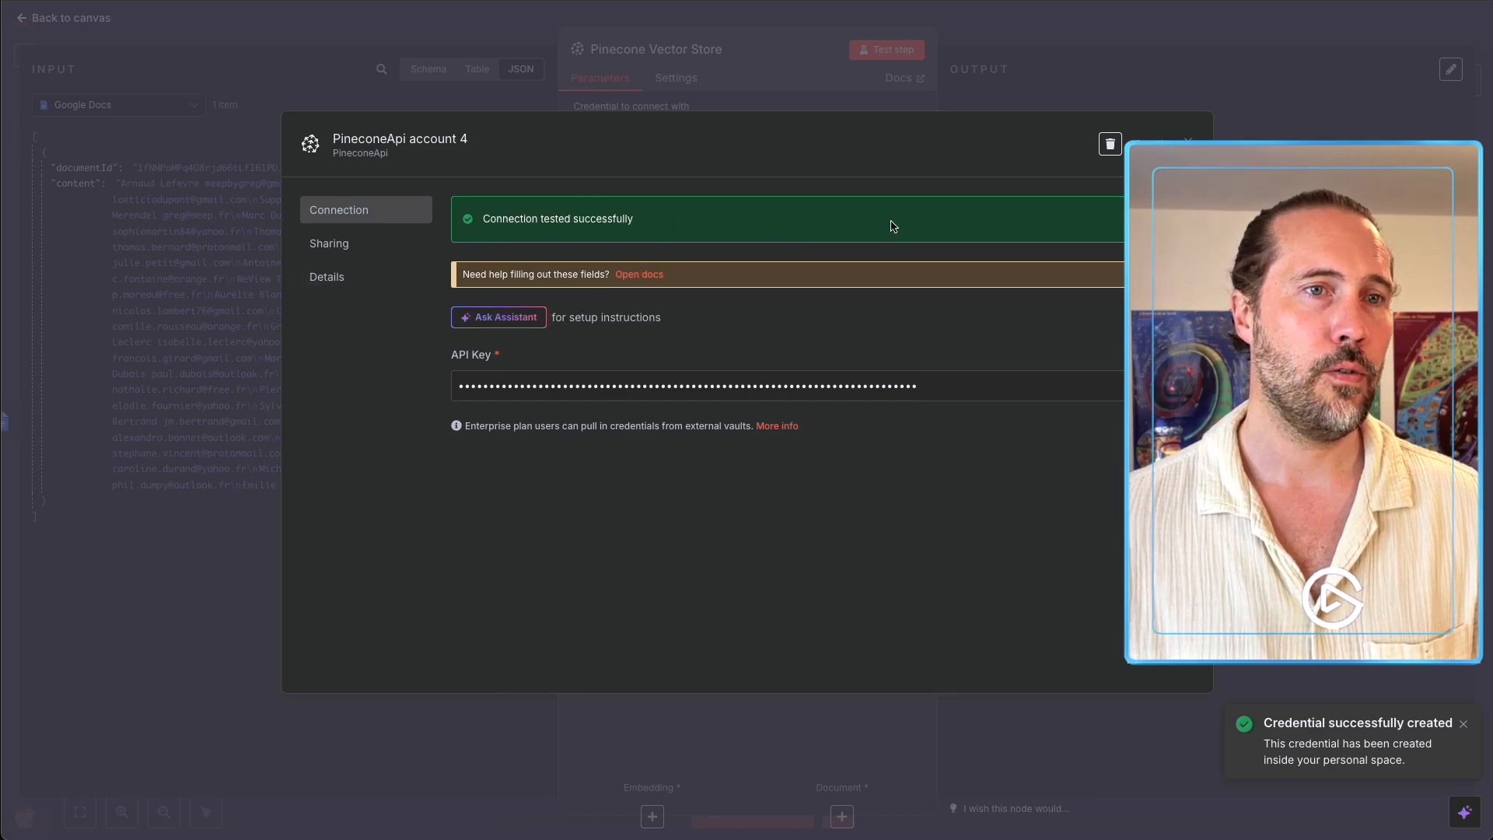
Close the PineconeApi account 4 credential dialog and keep the Operation Mode at Insert Documents.
left_click(912, 110)
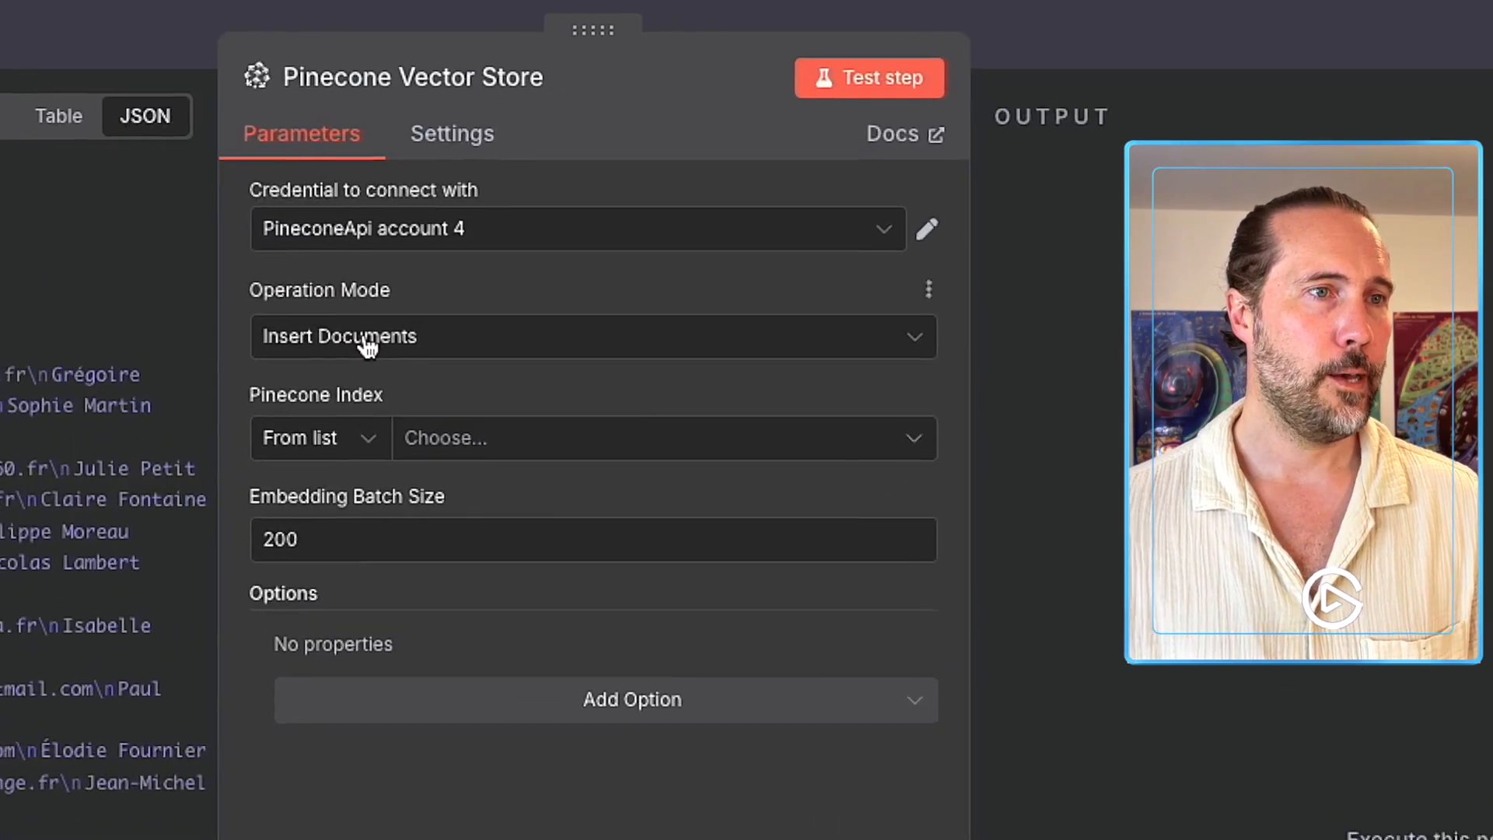
left_click(632, 182)
left_click(460, 288)
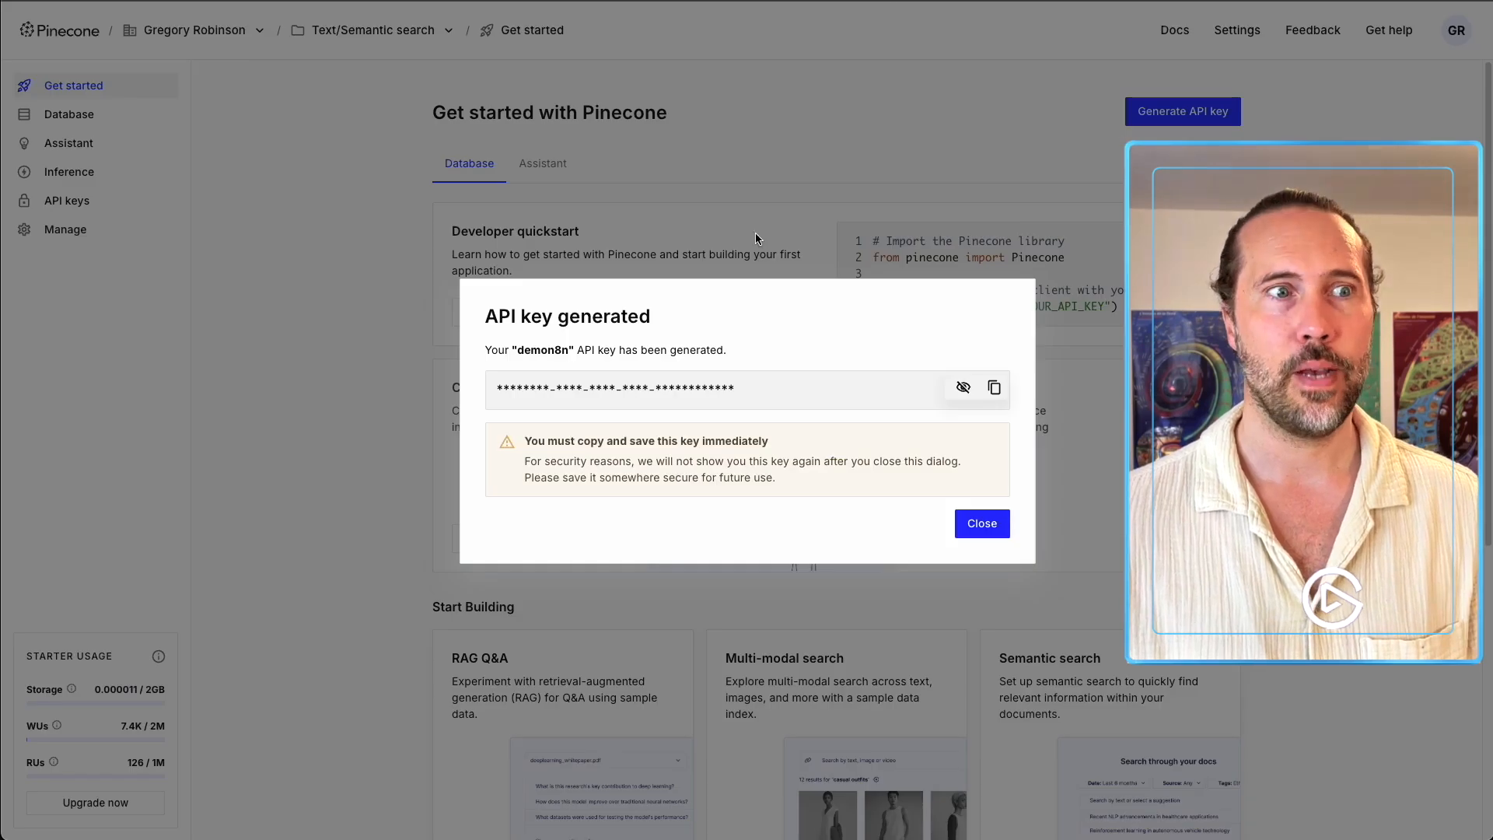
Start a new Pinecone index named contacts-demo using text-embedding-3-small with 1536 dimensions.
left_click(755, 238)
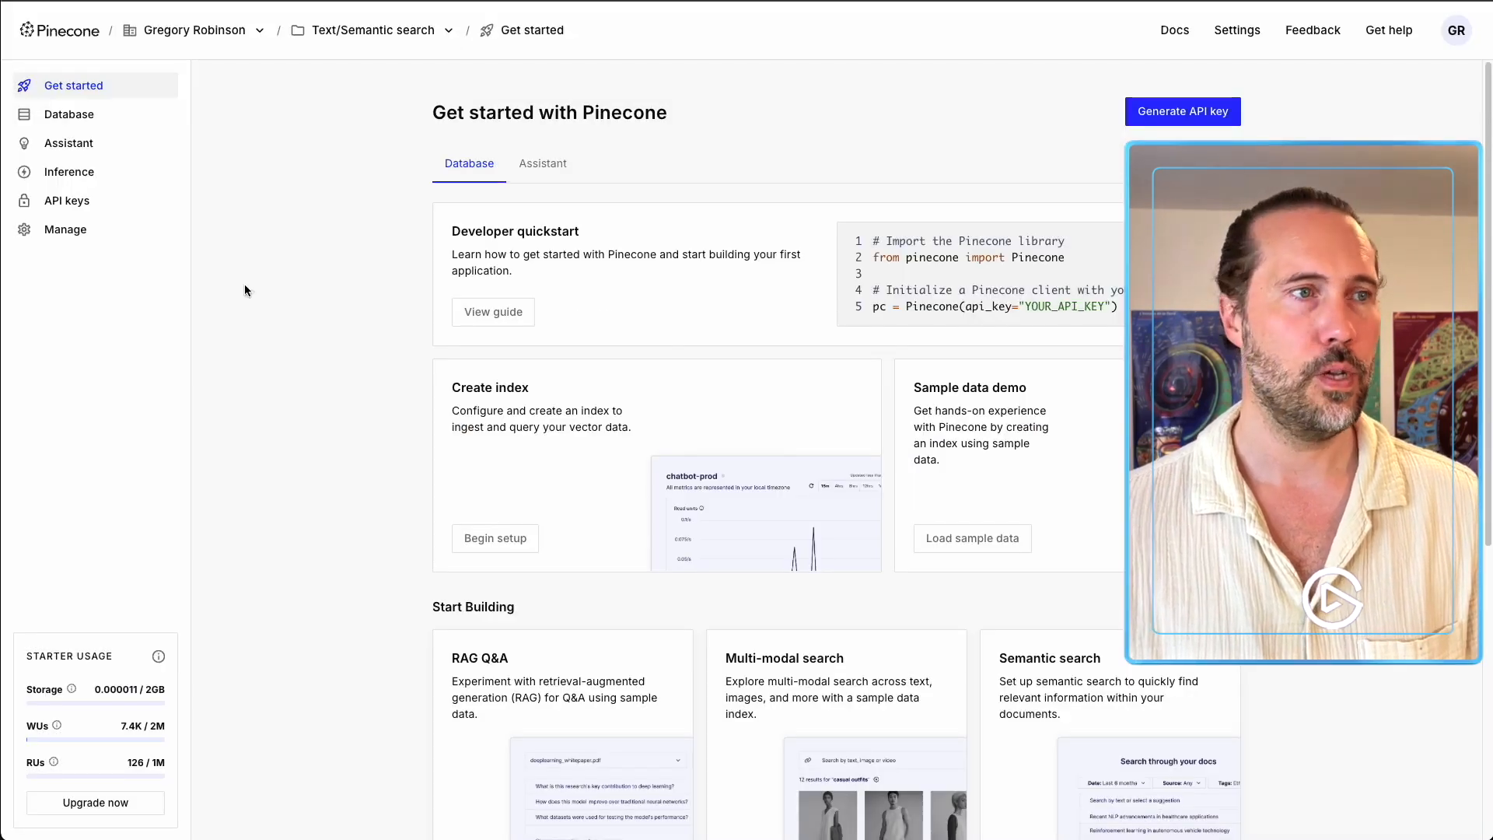
left_click(62, 119)
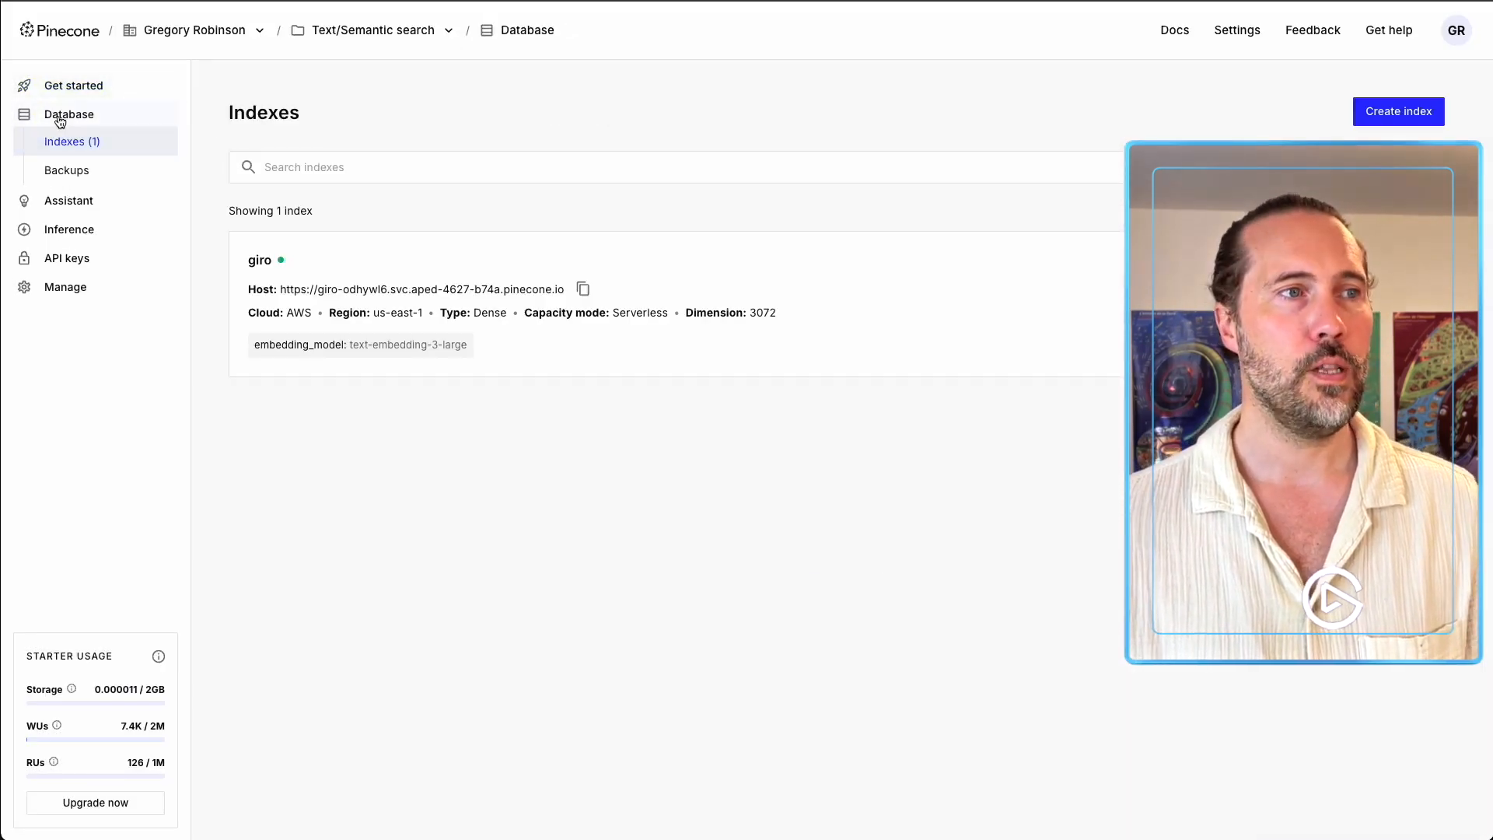
left_click(1358, 115)
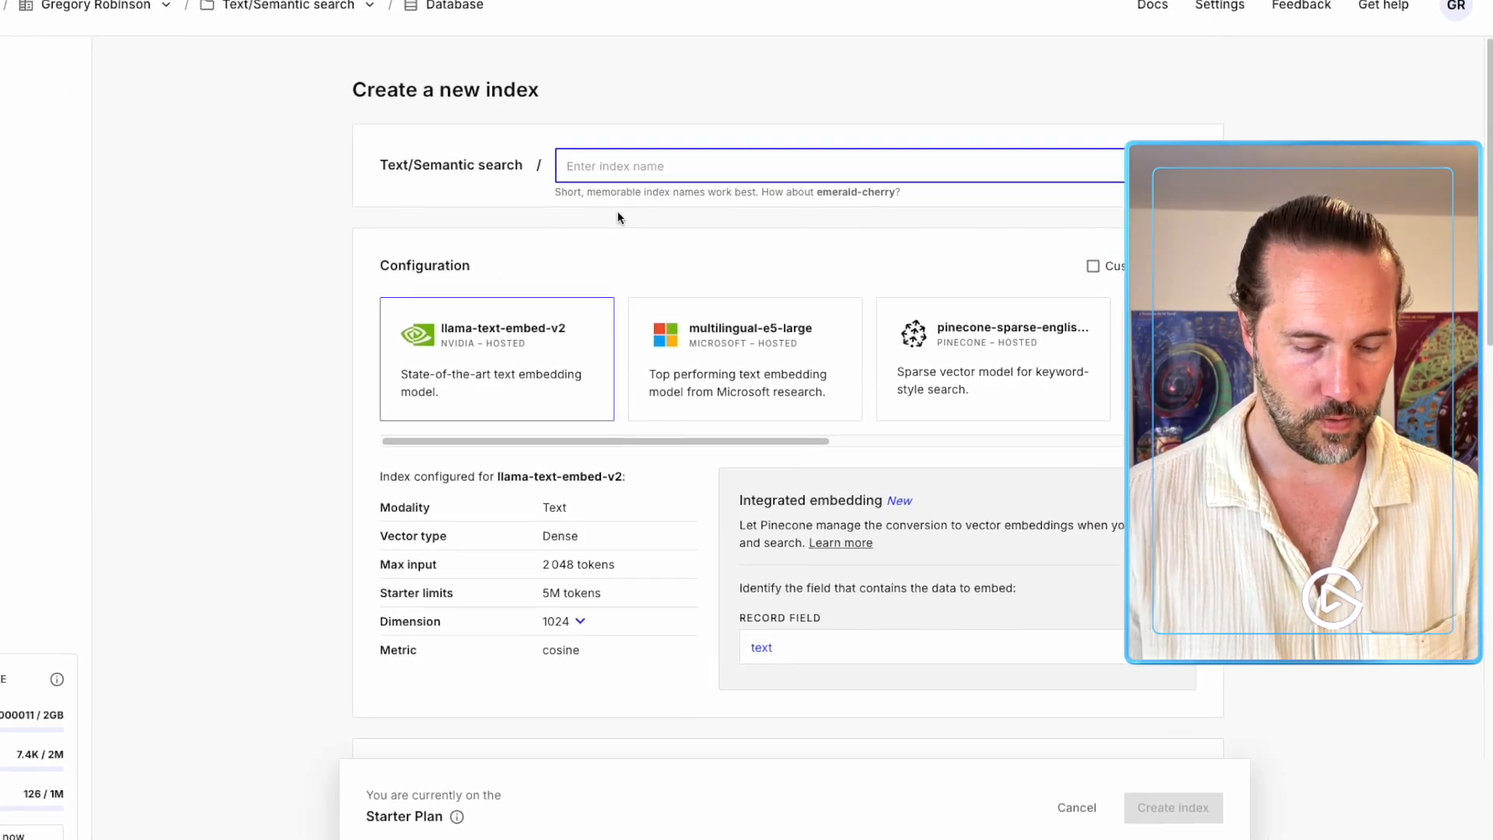
type("contacts-demo")
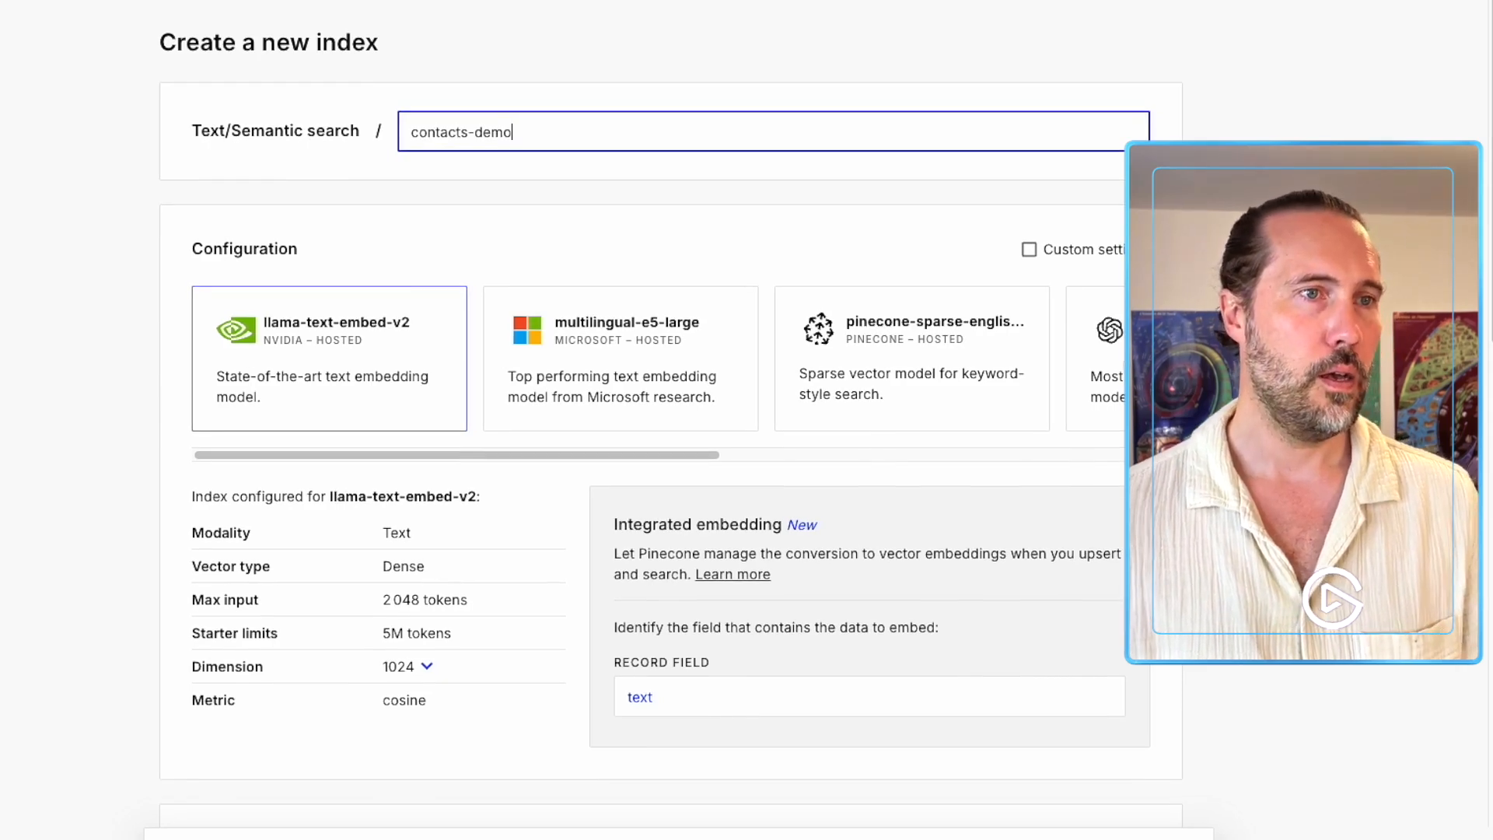
left_click(463, 241)
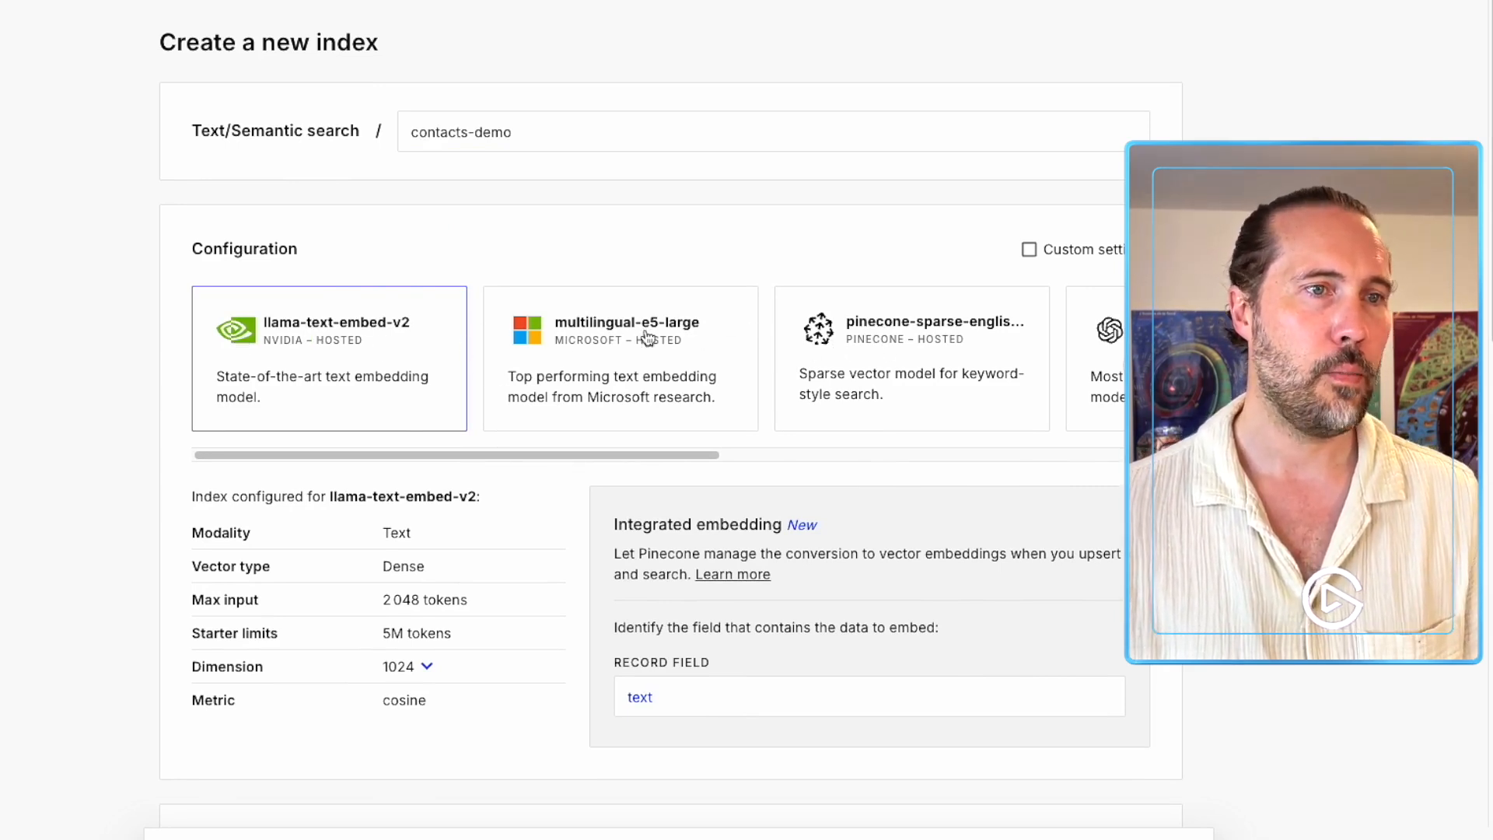
left_click(786, 443)
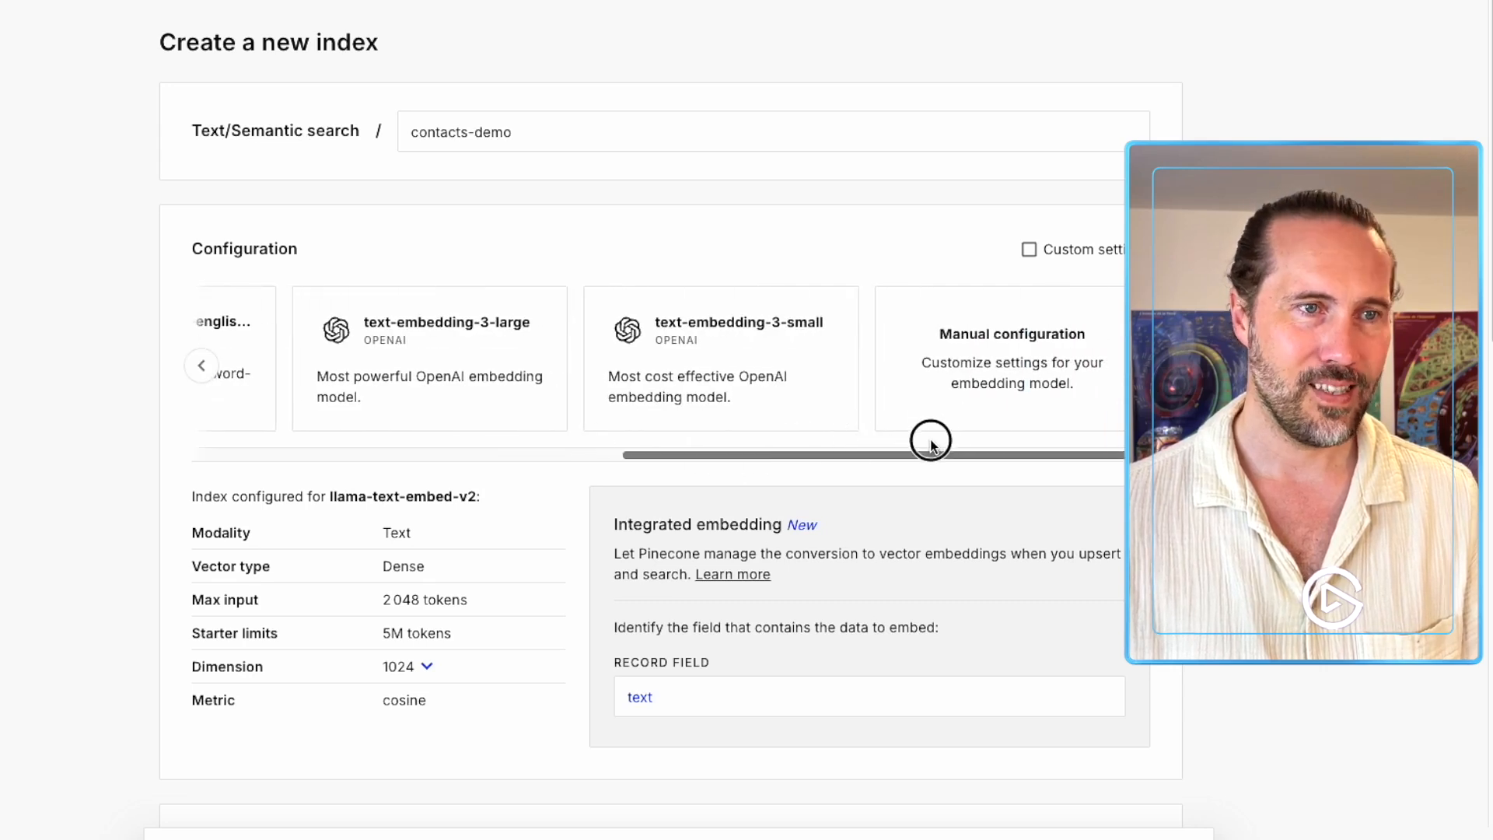
left_click(705, 351)
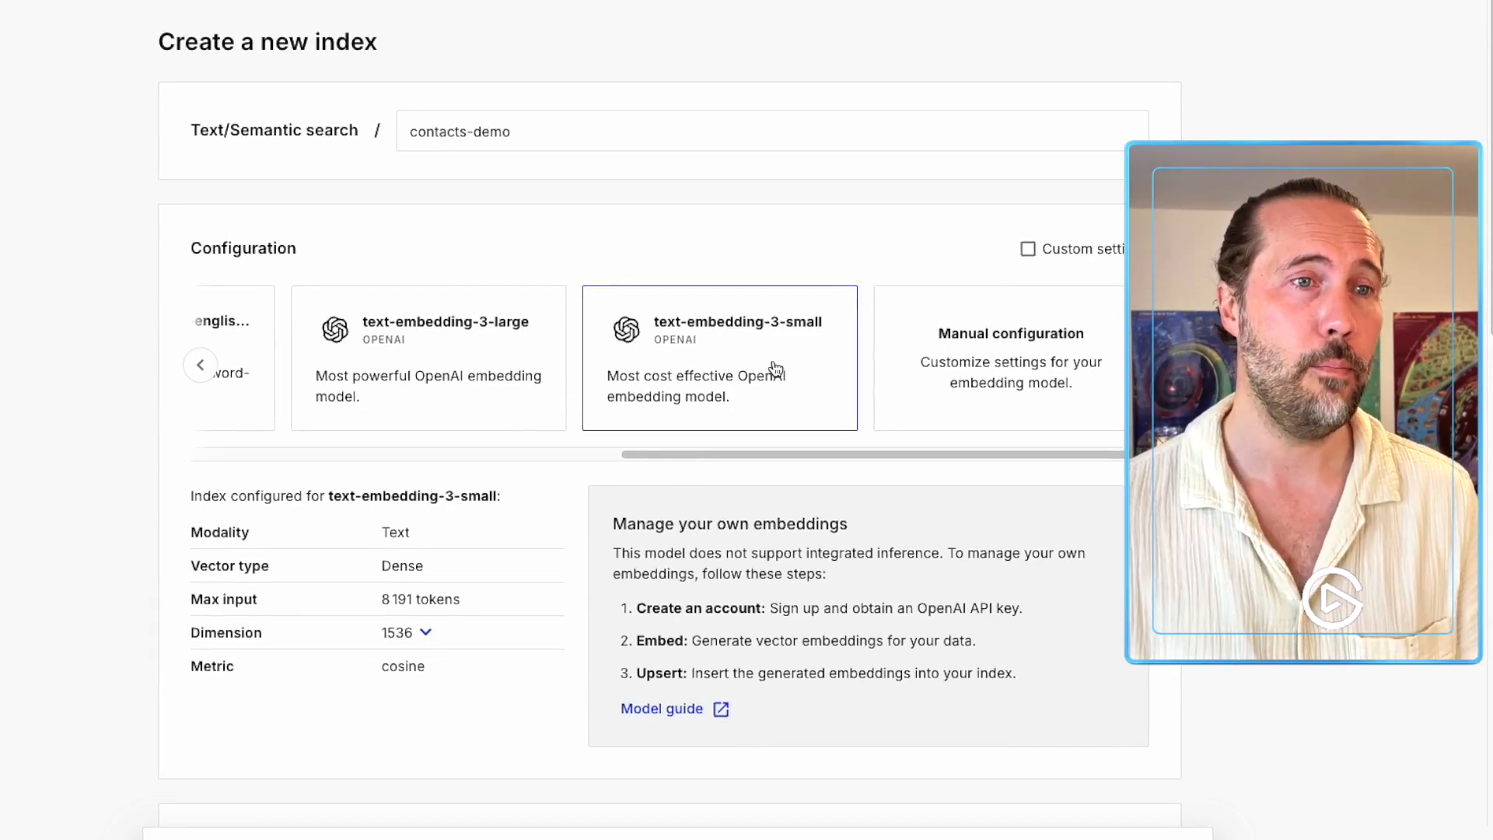
Compare the Google Cloud and Azure region options, then keep AWS as the cloud provider.
scroll(563, 397, "down", 5)
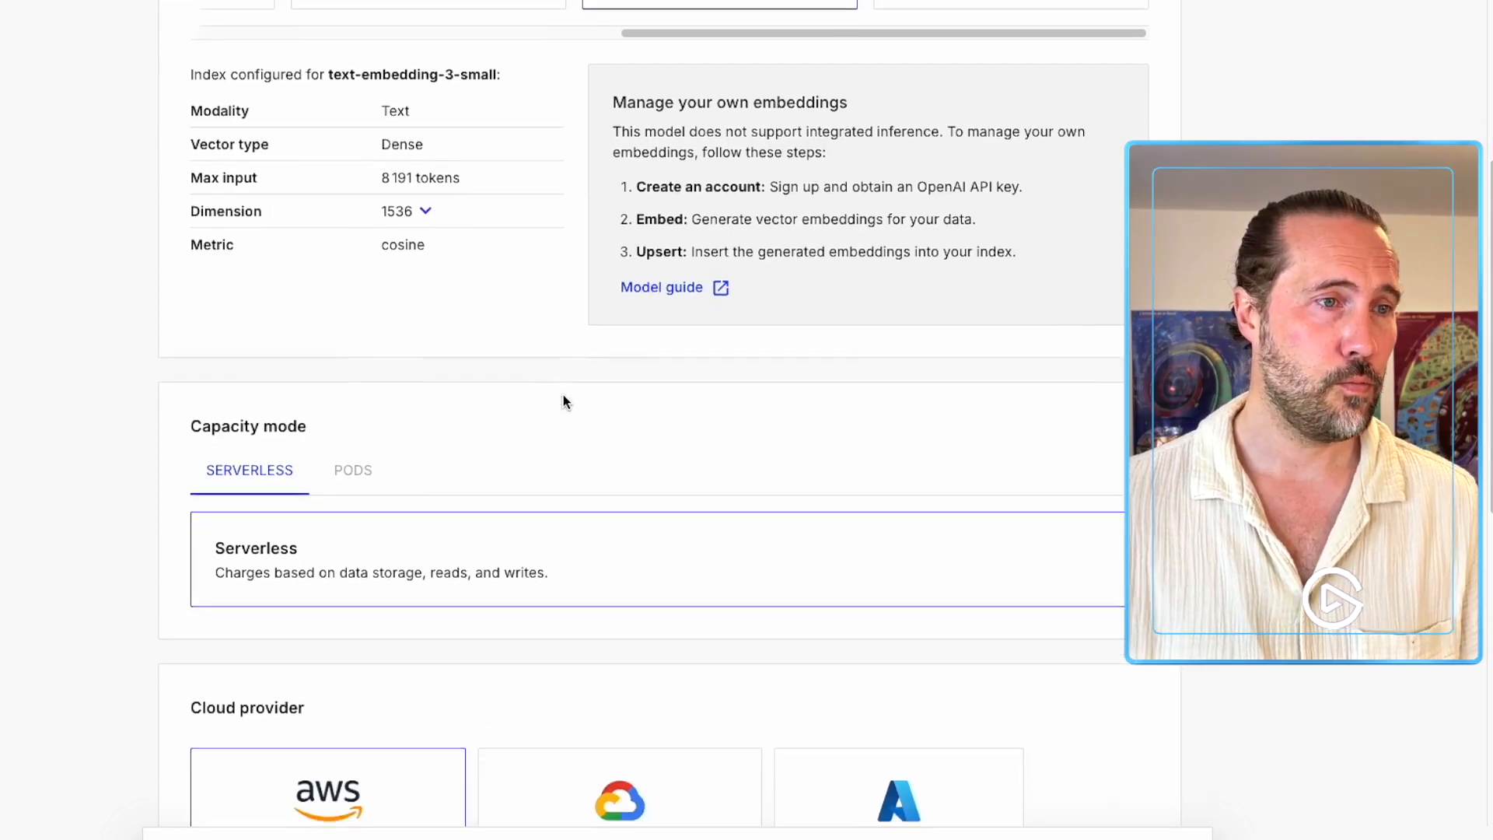
scroll(567, 389, "down", 3)
scroll(504, 315, "down", 3)
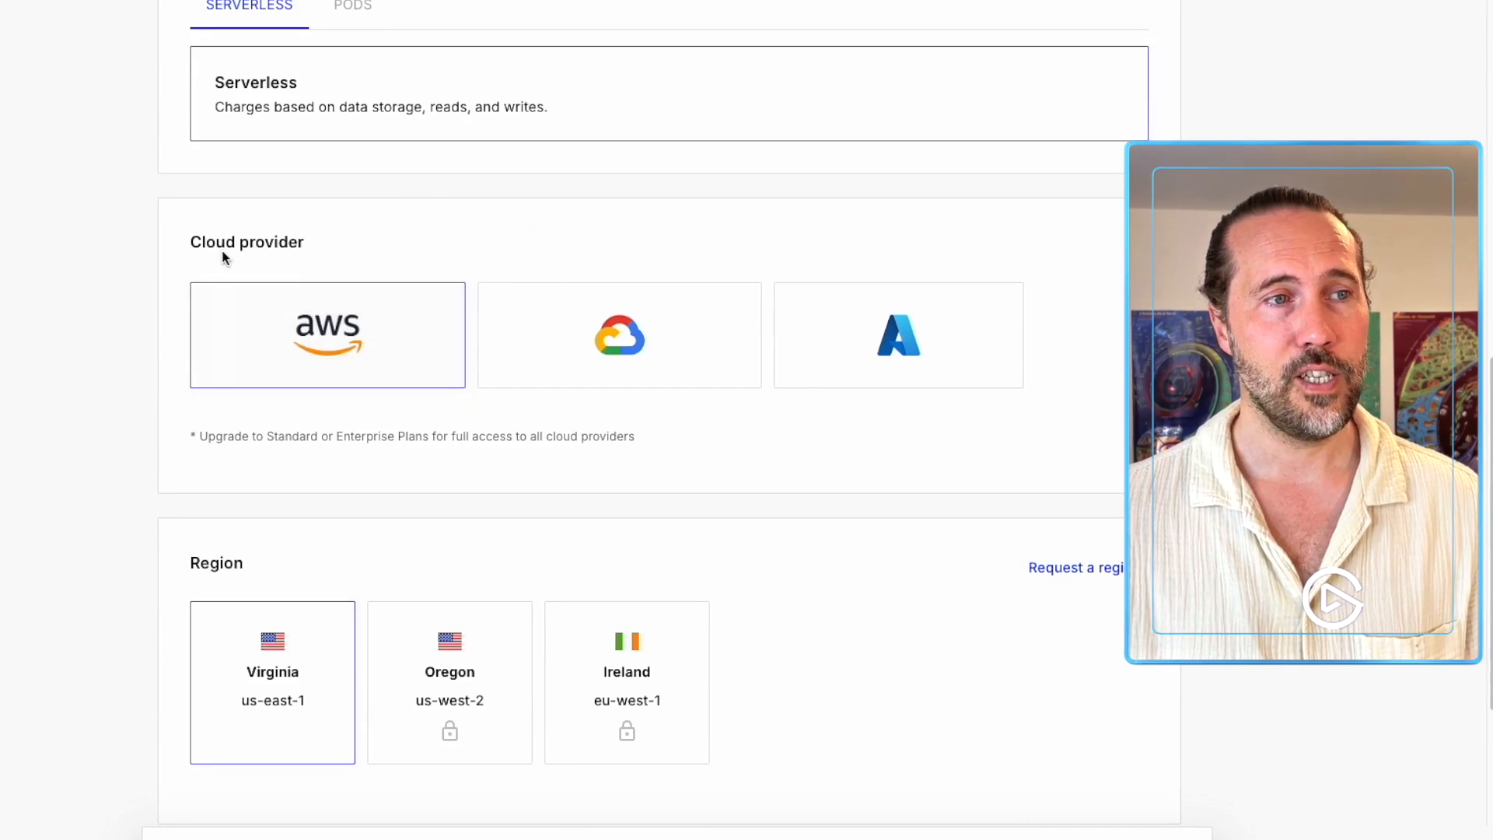
scroll(538, 579, "down", 1)
scroll(538, 580, "down", 2)
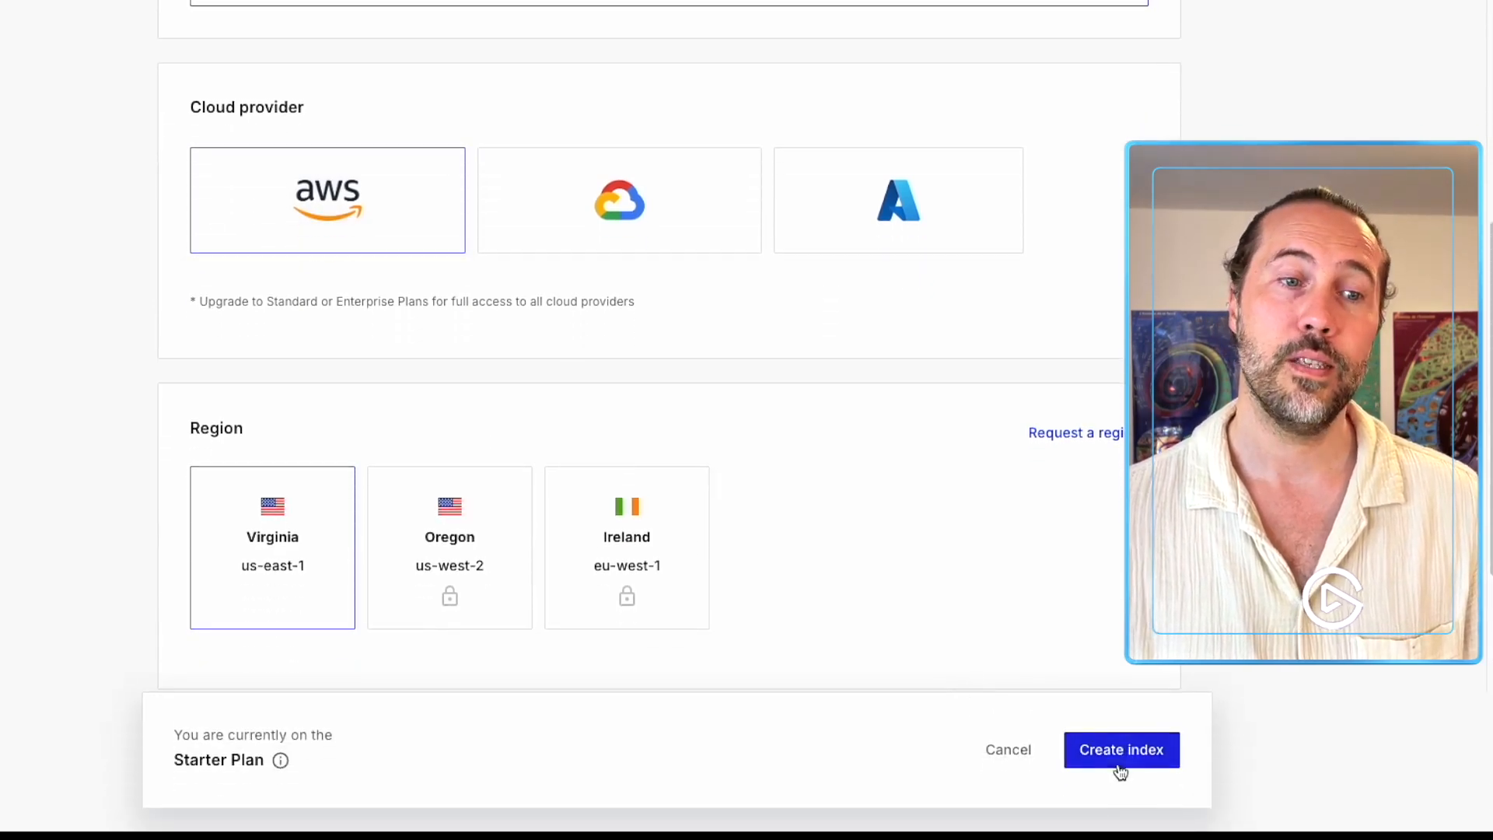
left_click(535, 221)
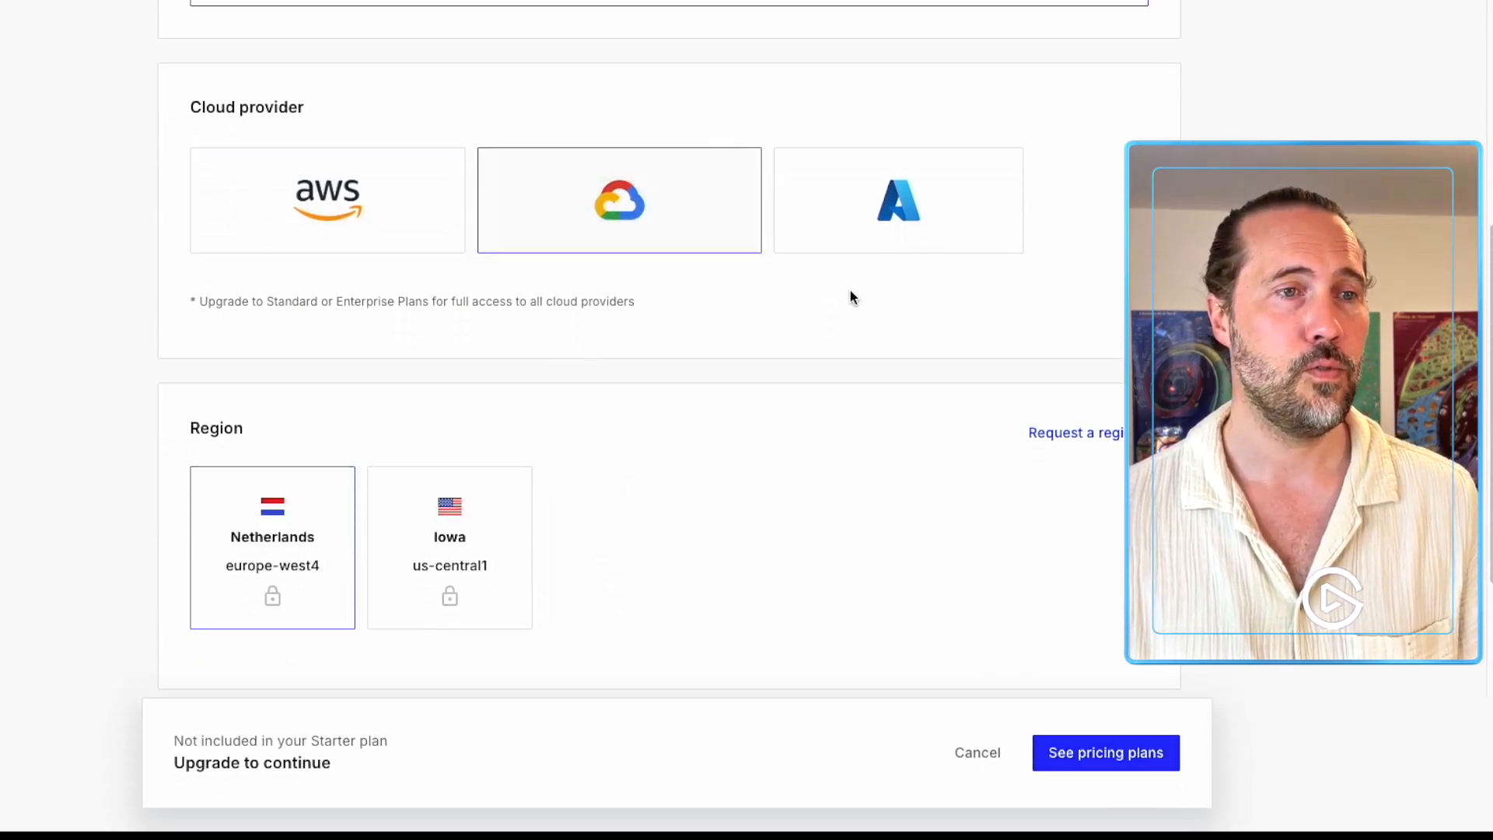
left_click(850, 226)
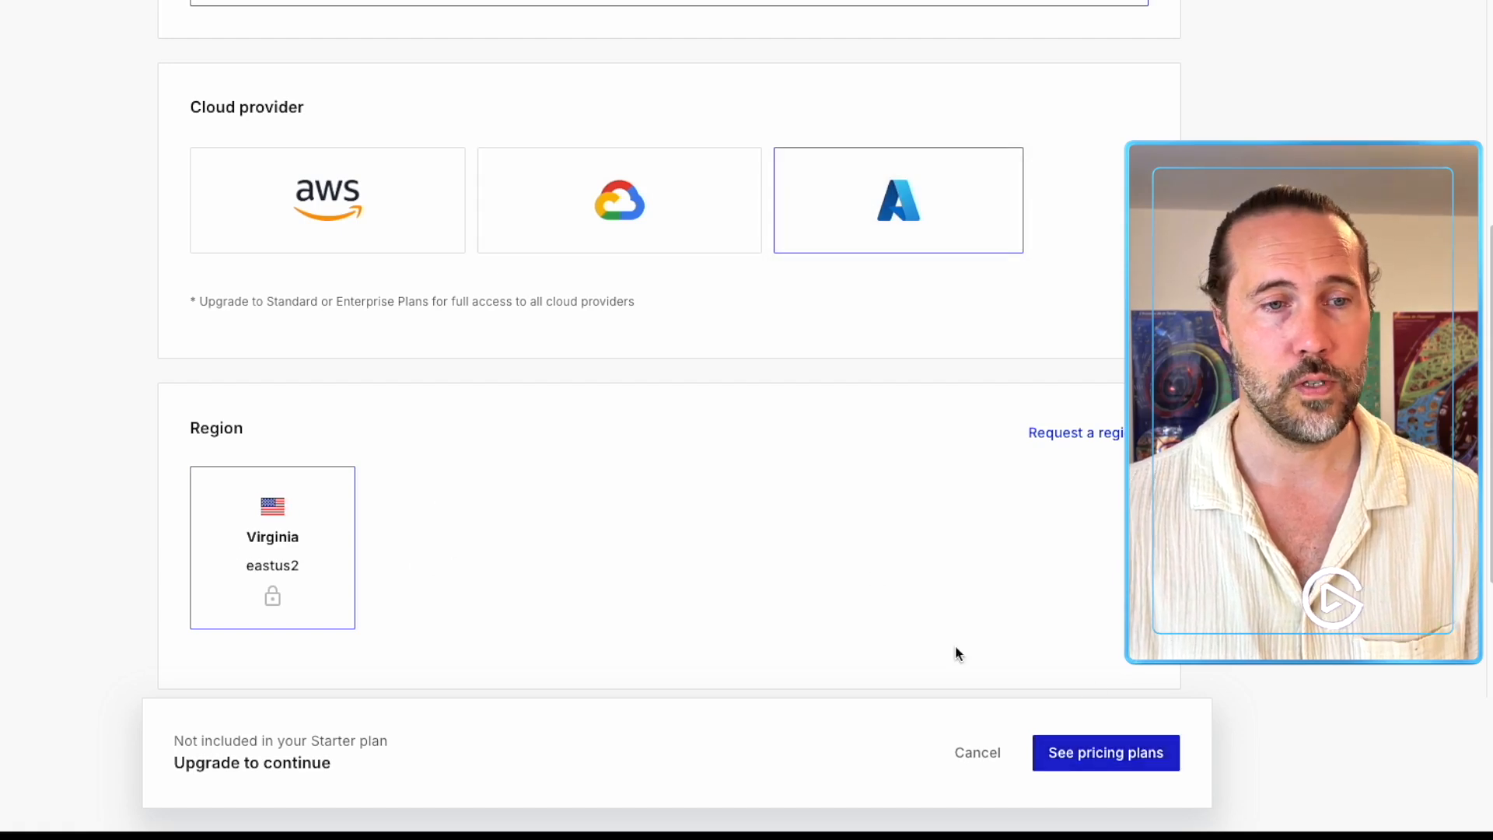
left_click(417, 217)
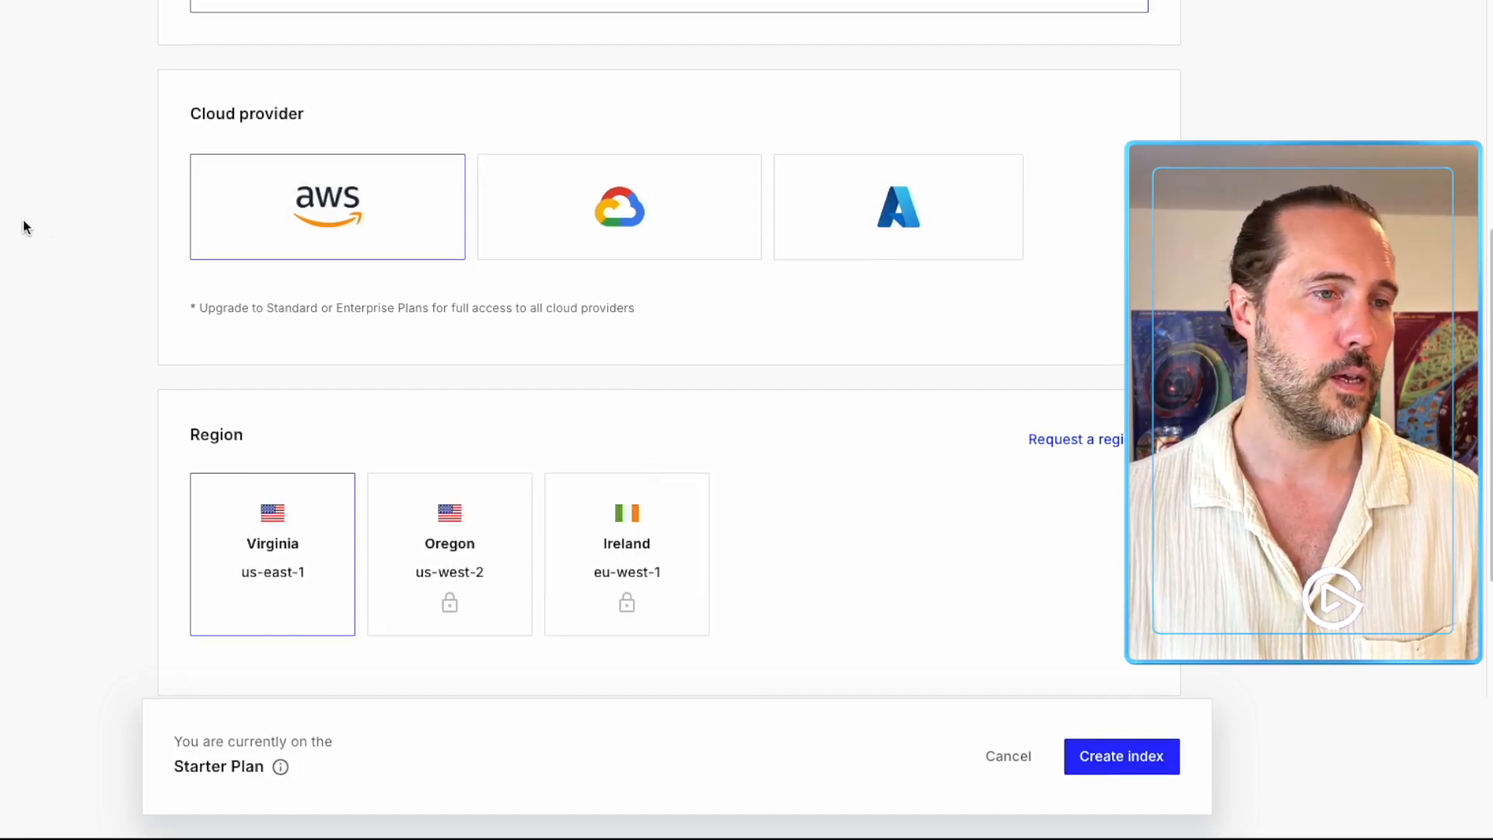
Keep Virginia us-east-1 as the region and create the contacts-demo index.
scroll(27, 303, "down", 1)
scroll(24, 303, "down", 1)
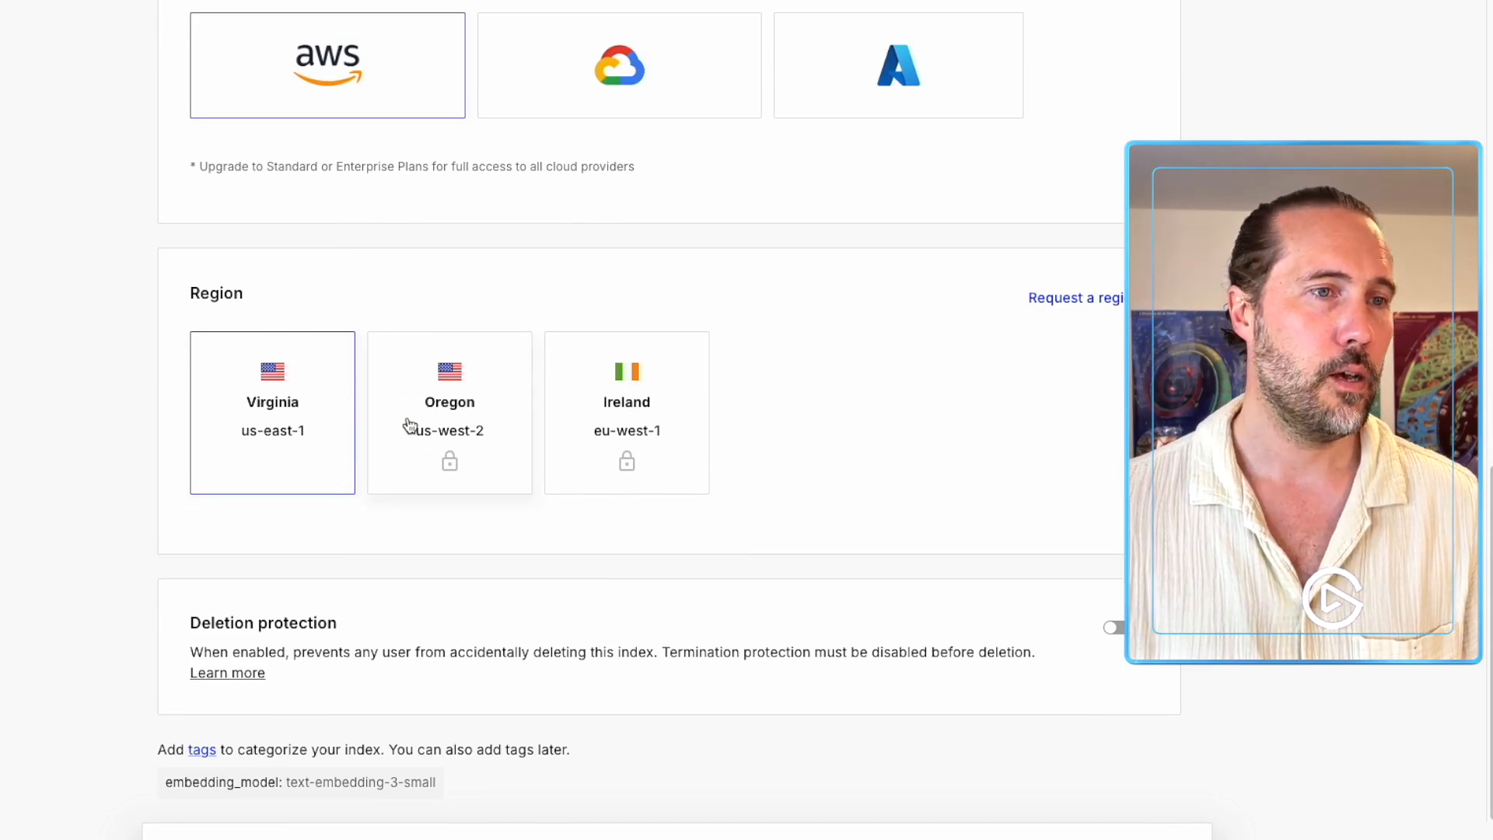
left_click(459, 470)
left_click(322, 448)
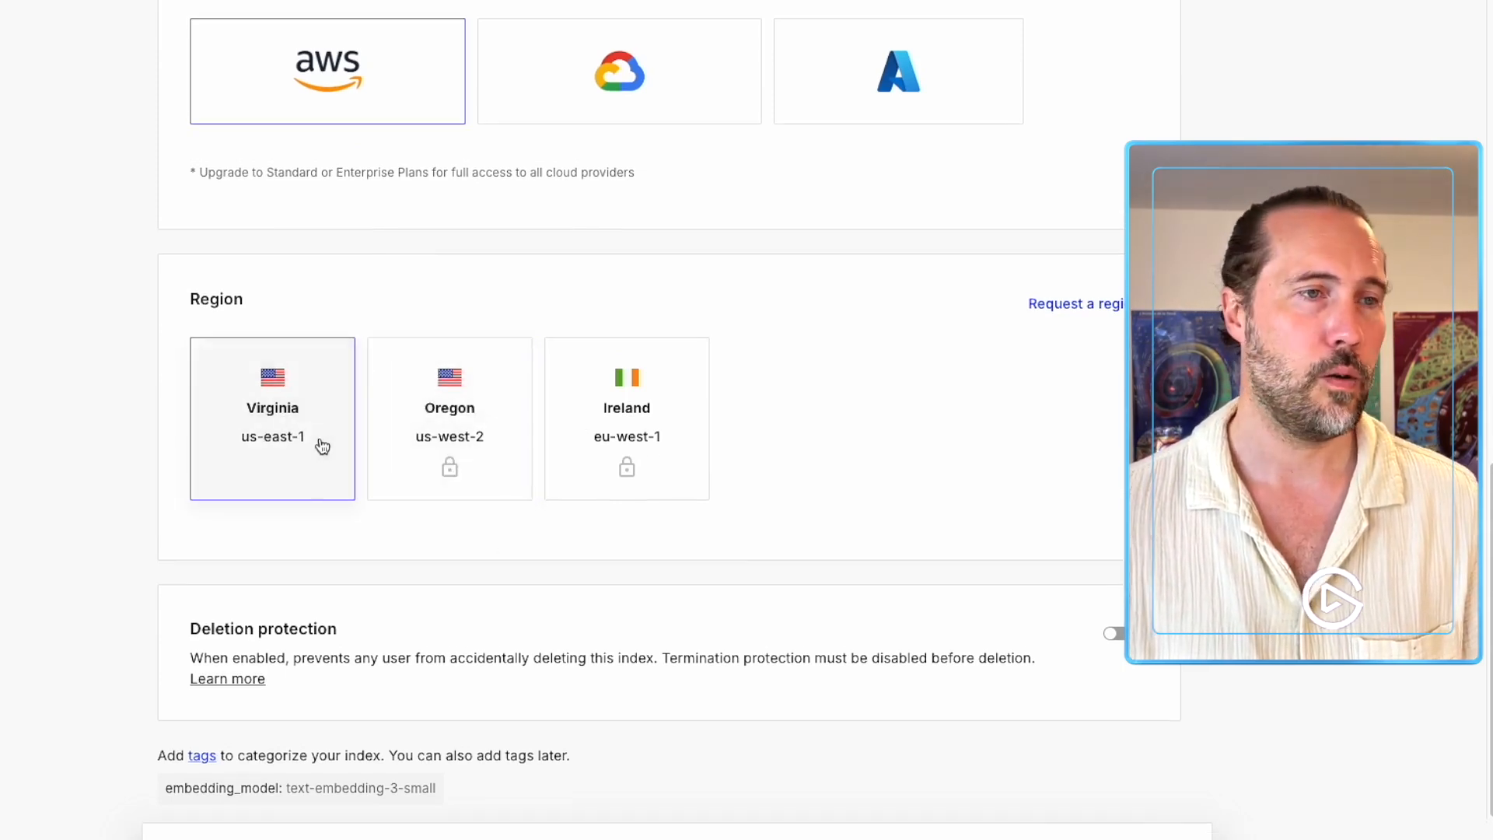
left_click(1141, 796)
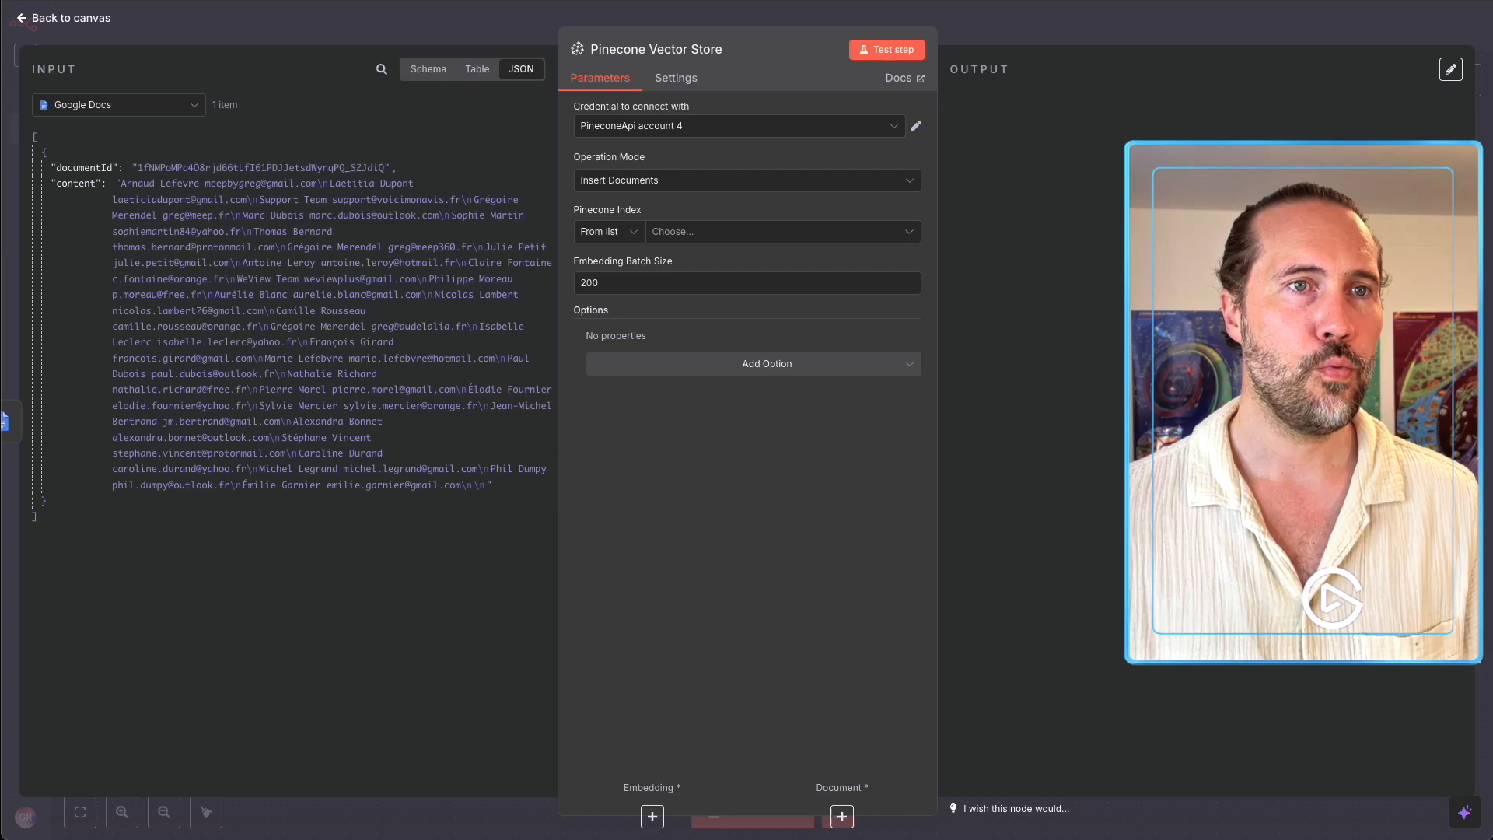
Choose the contacts-demo Pinecone index, set Embedding Batch Size to 1000, and close the node.
left_click(686, 246)
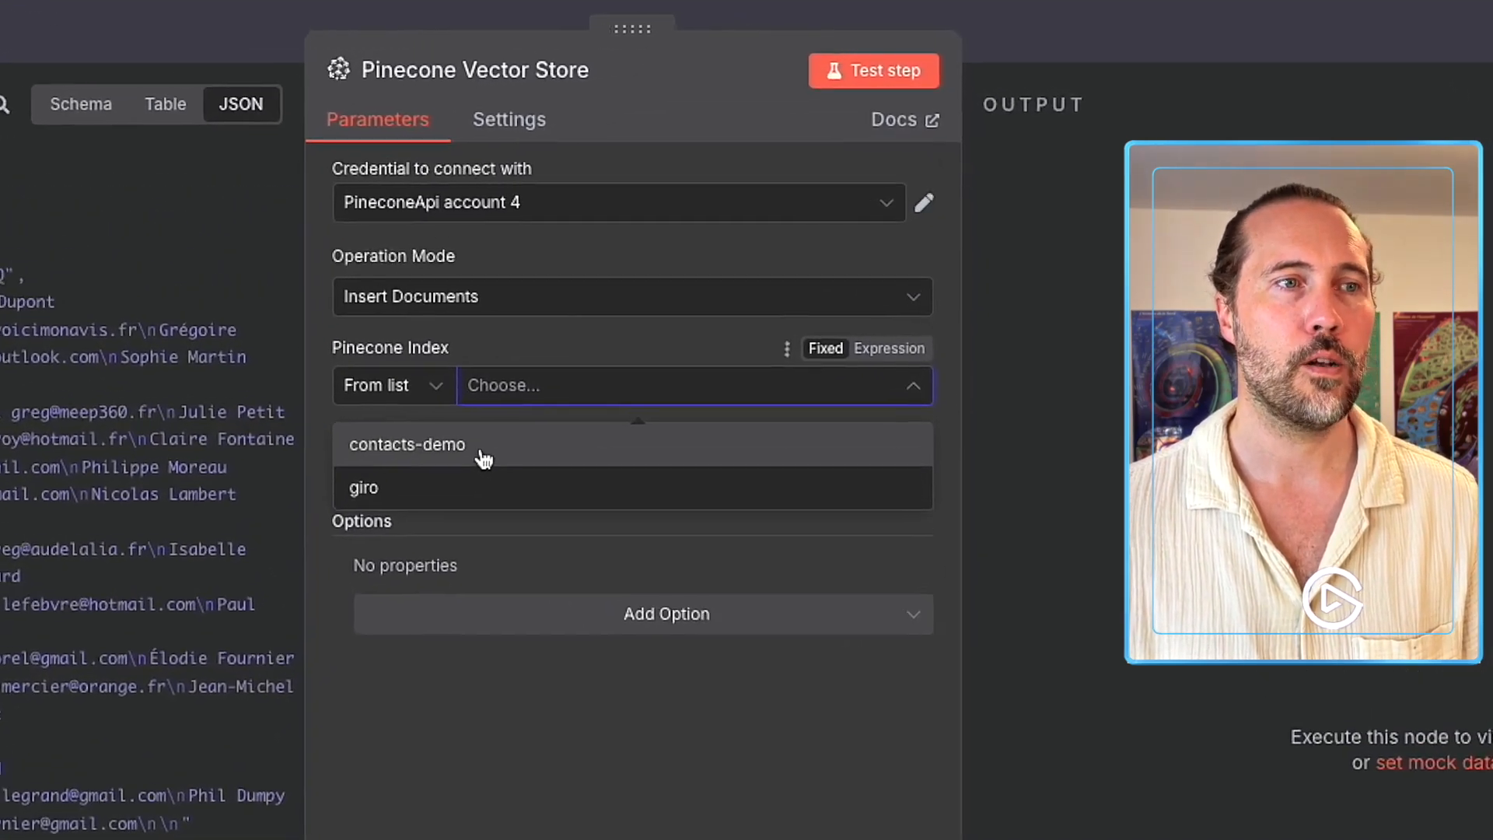
left_click(505, 402)
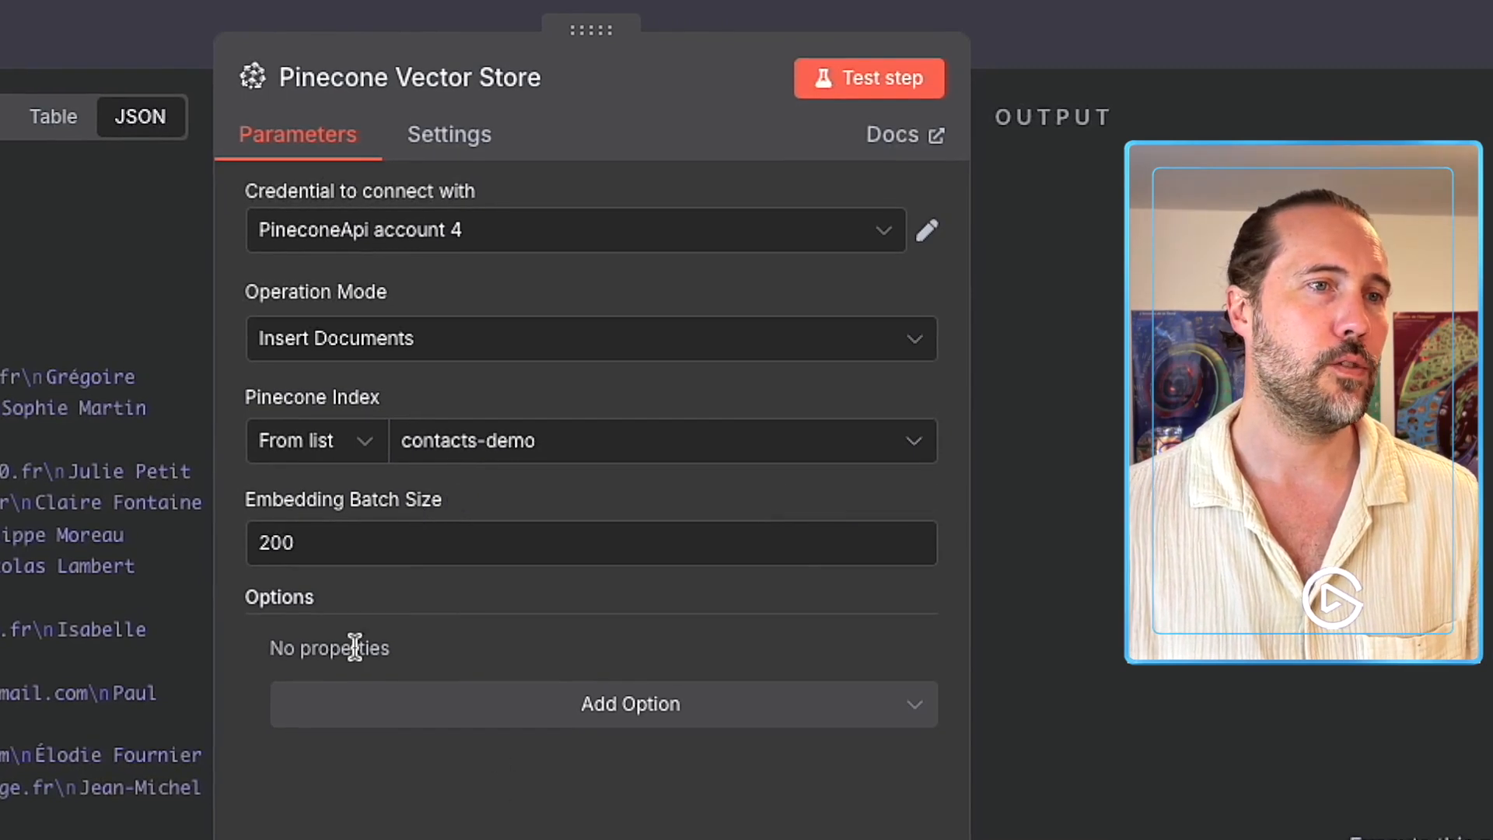
left_click_drag(319, 543, 188, 543)
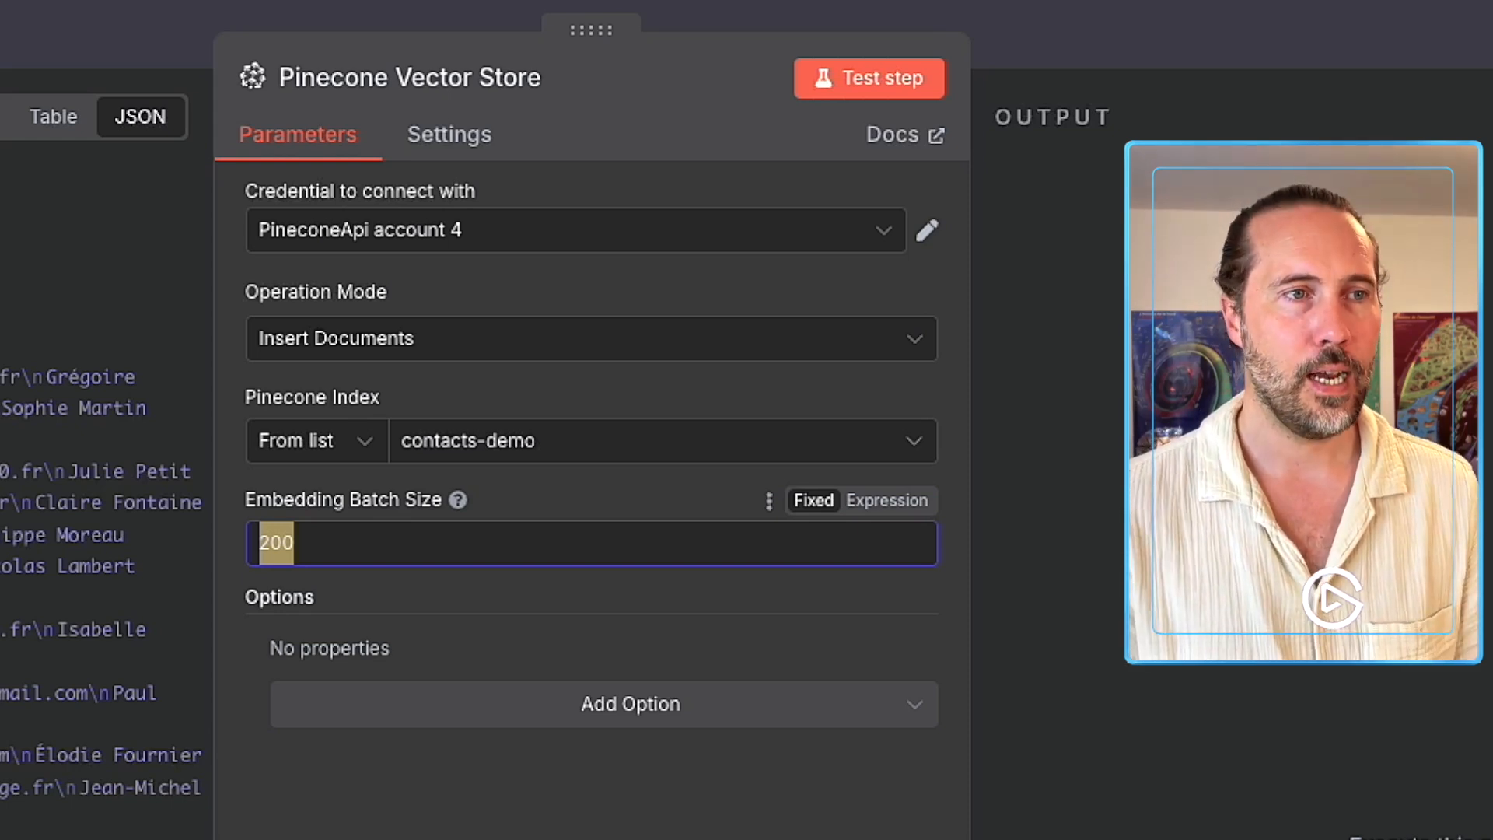
type("1000")
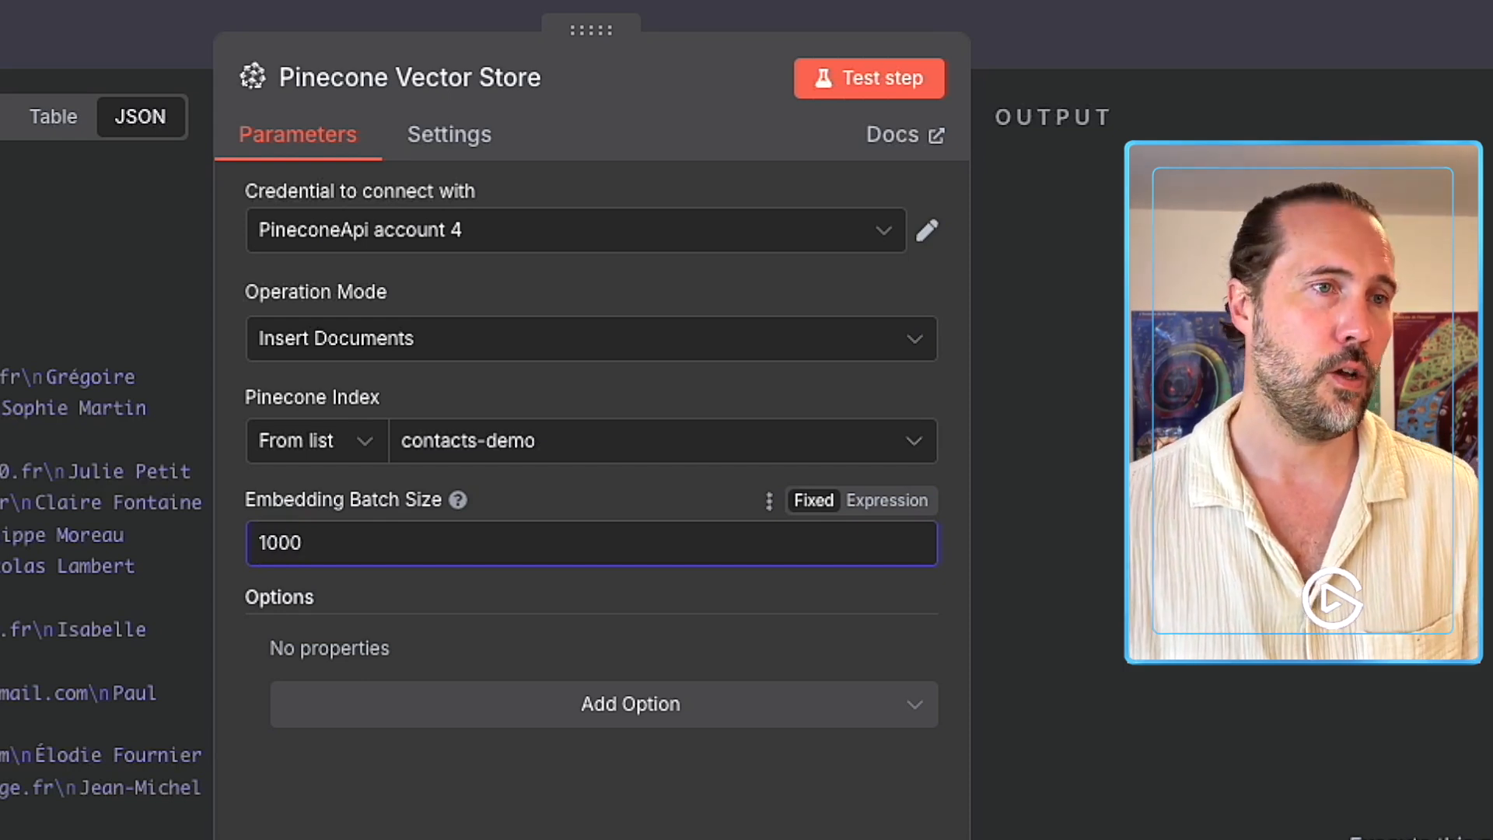
key("Tab")
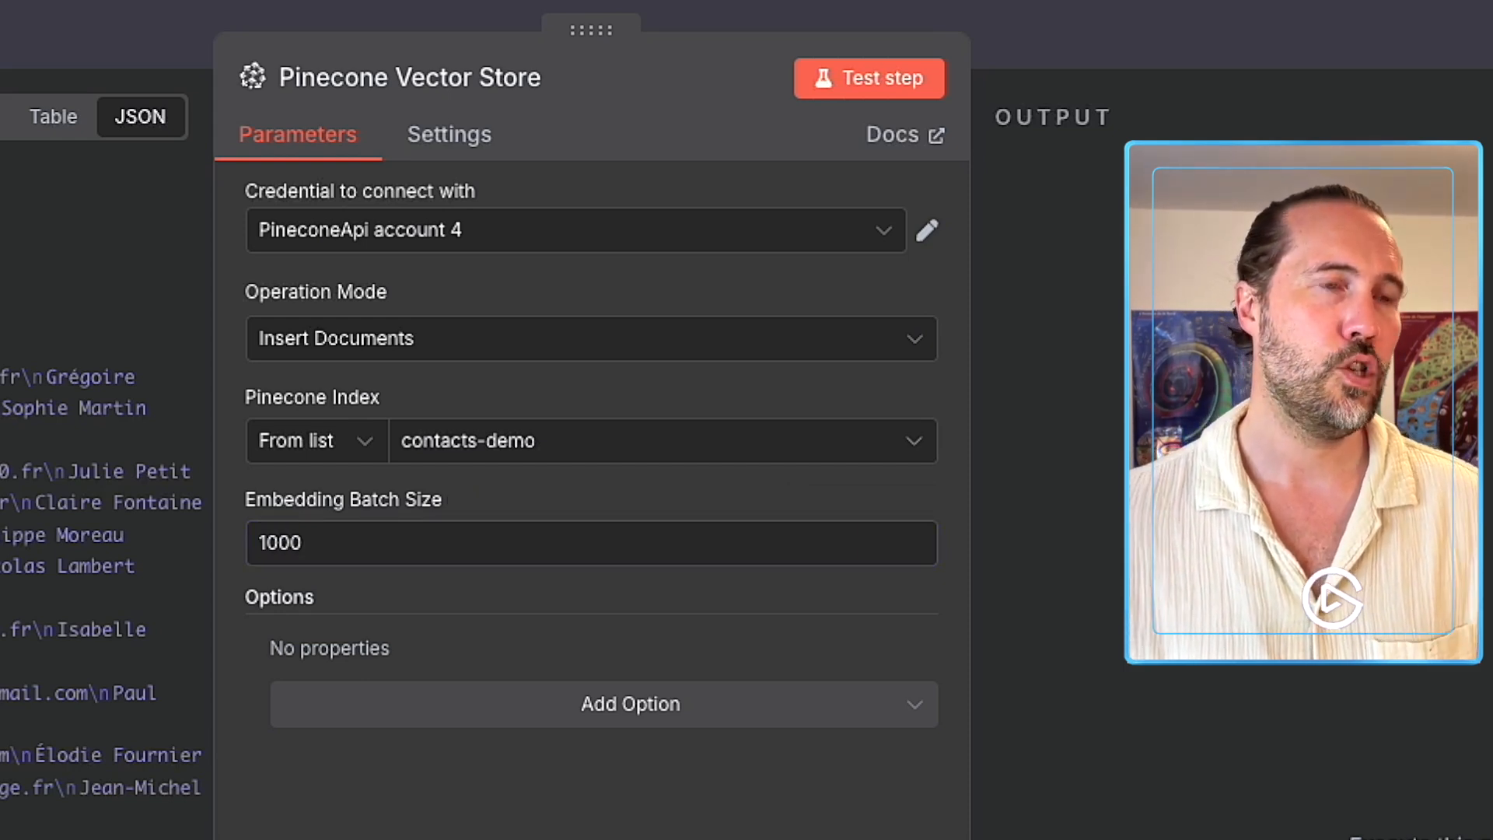
left_click_drag(39, 660, 1, 451)
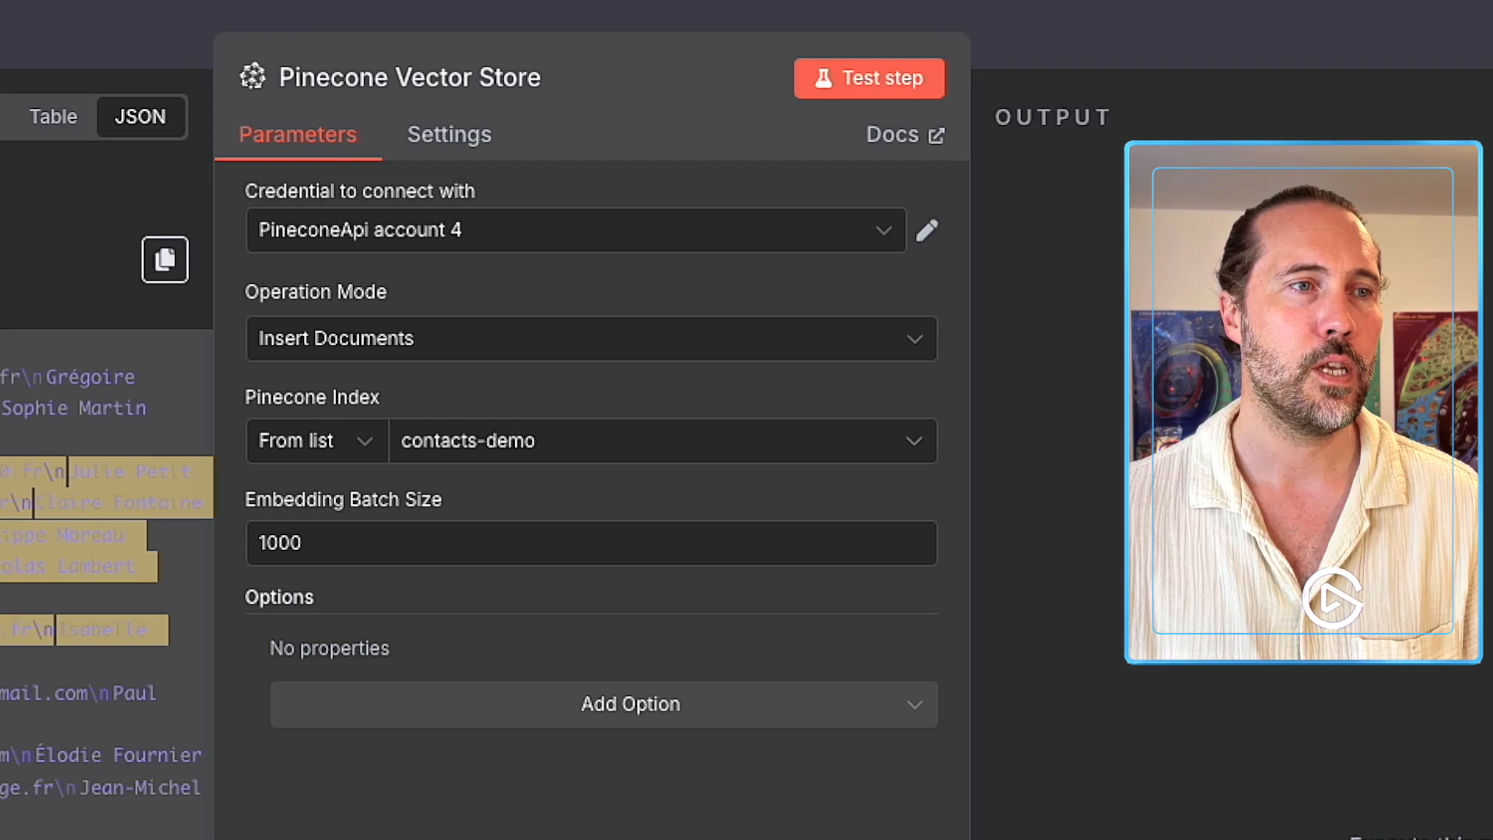
left_click(29, 790)
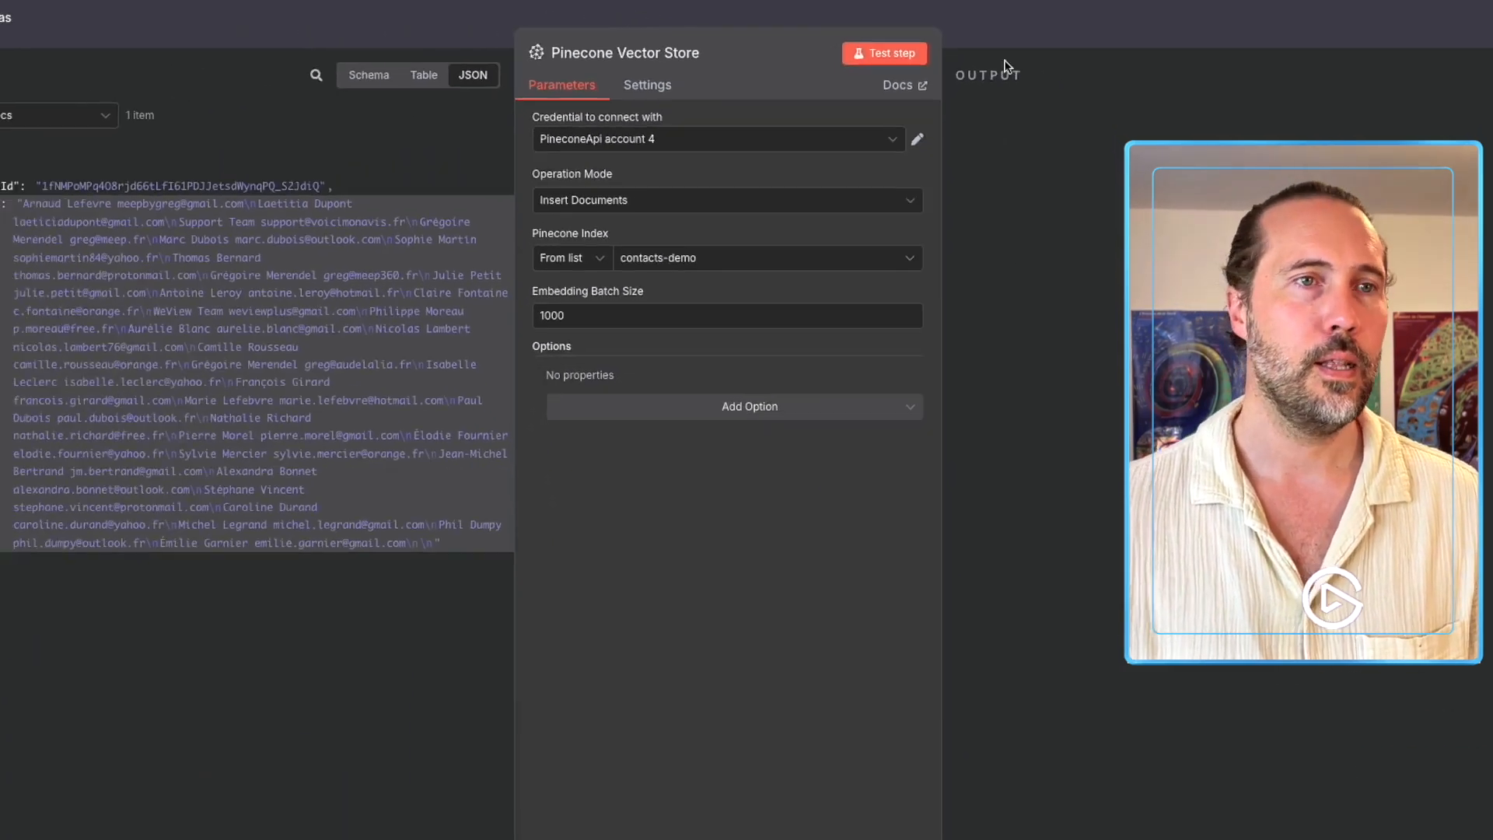
left_click(1059, 45)
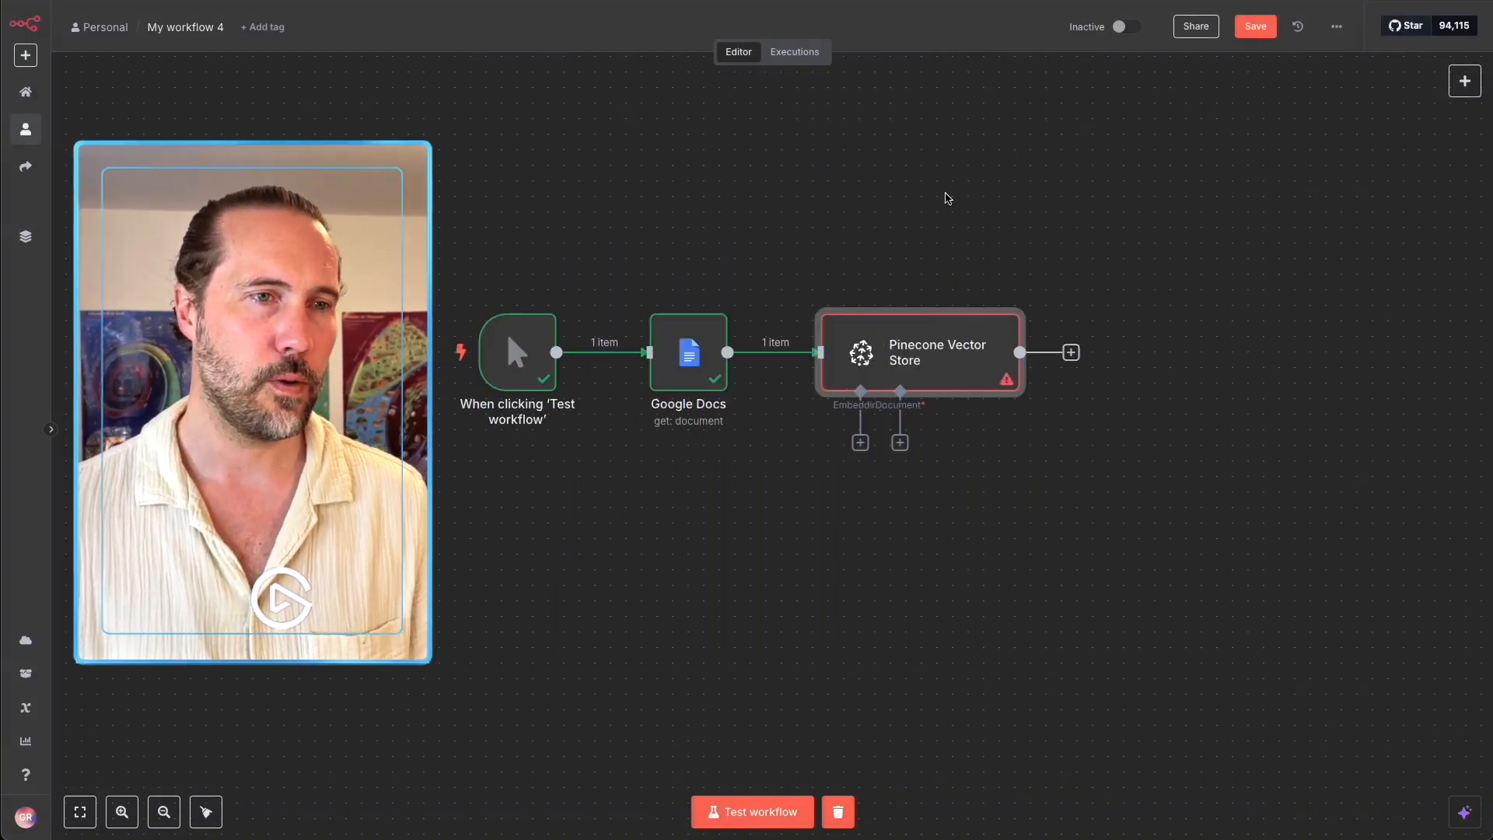
Add an Embeddings OpenAI sub-node with text-embedding-3-small, move it aside, and list document loader choices.
left_click(860, 440)
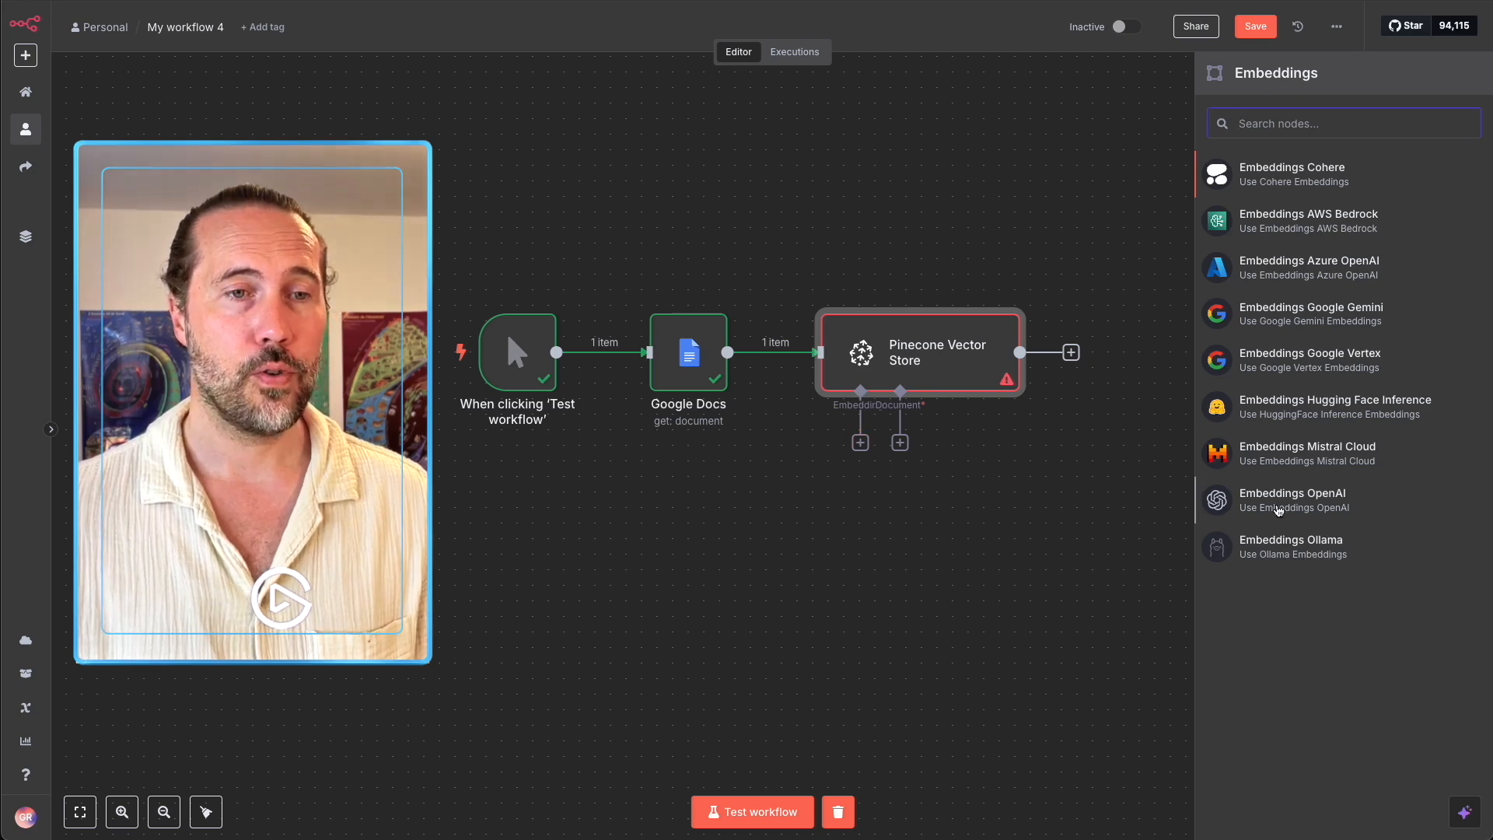
left_click(1279, 504)
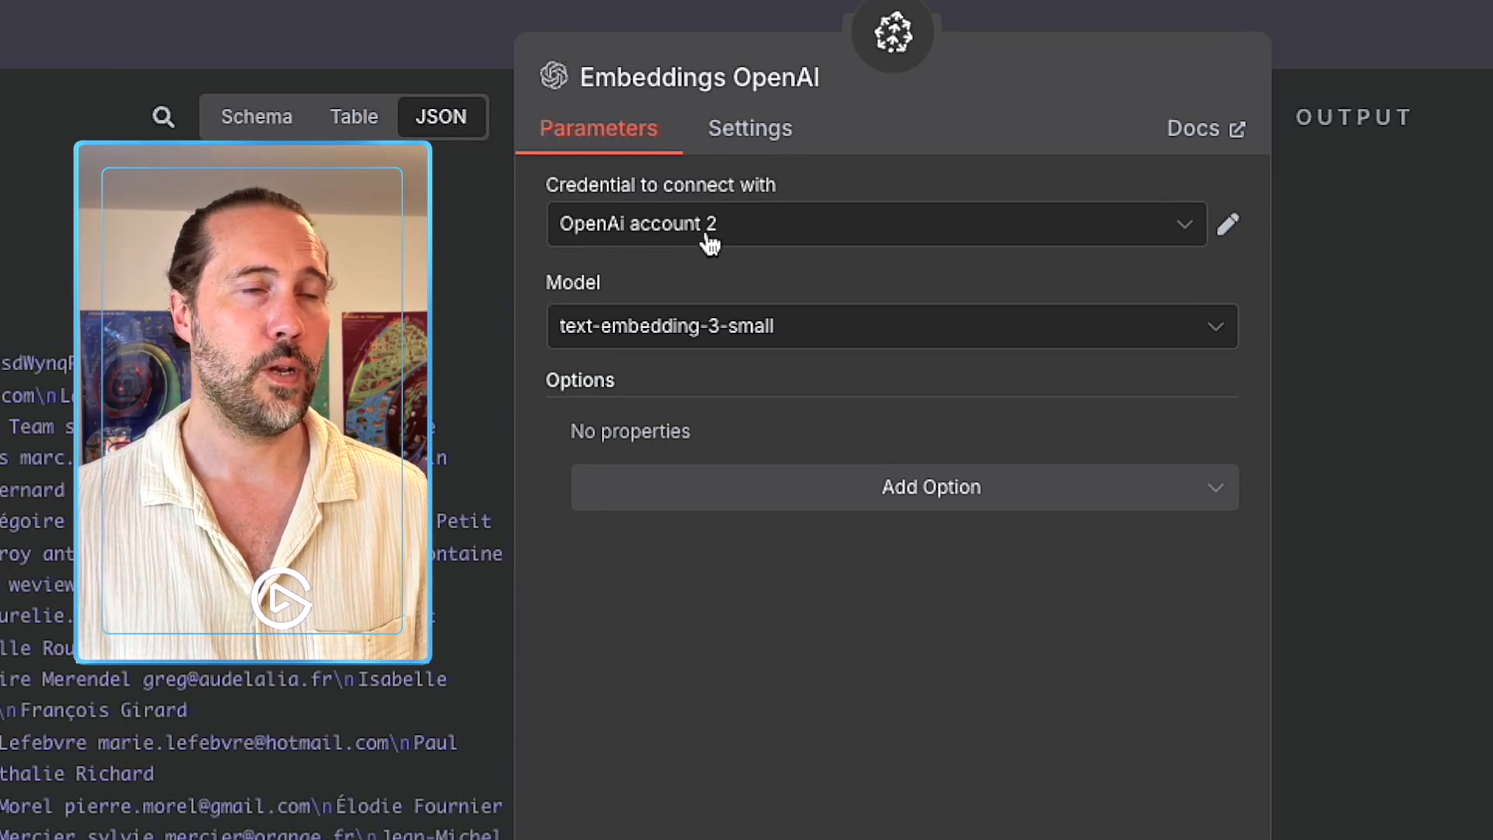
left_click(692, 327)
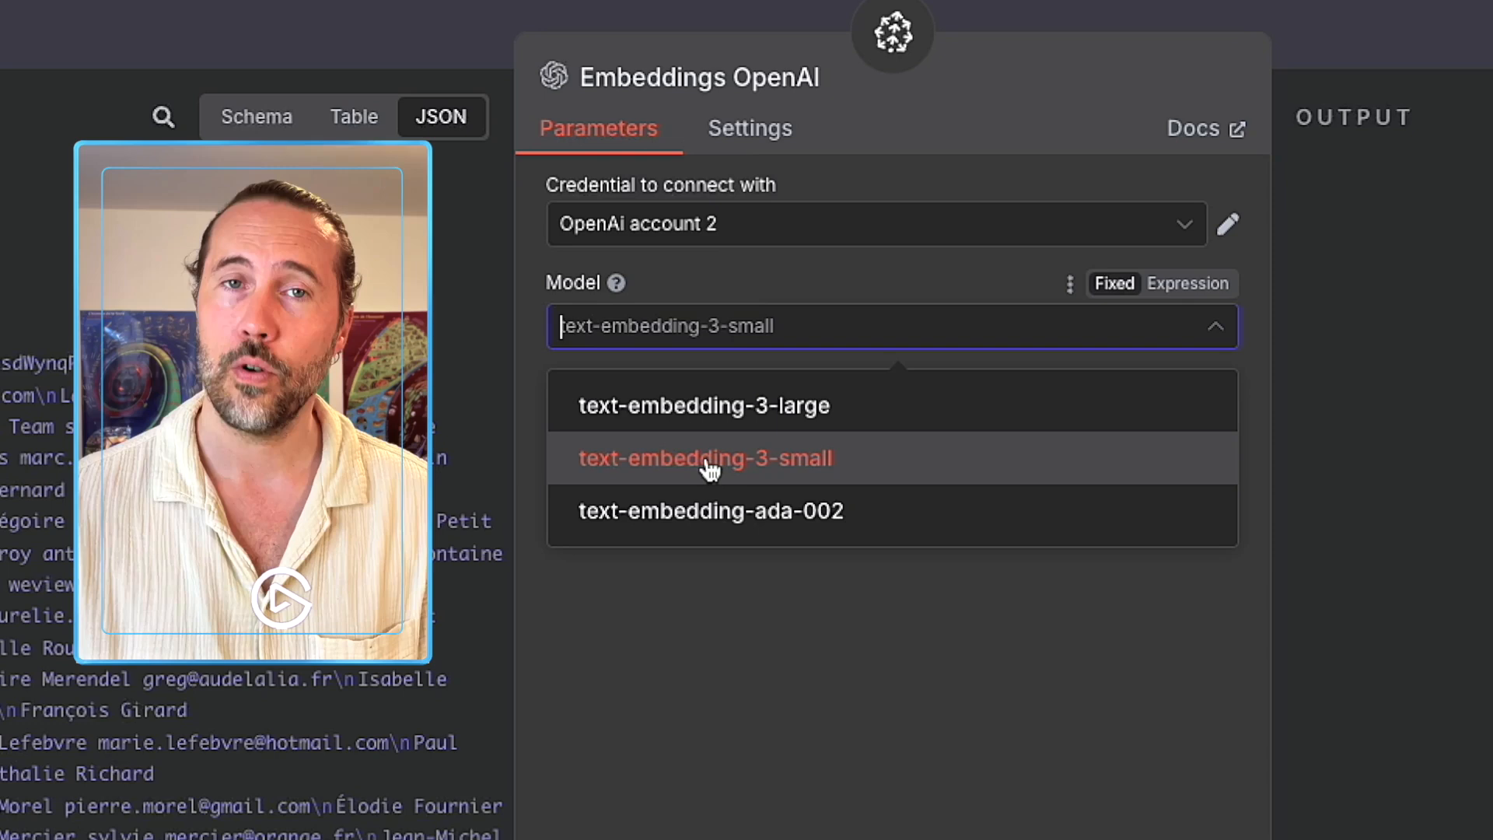
left_click(709, 467)
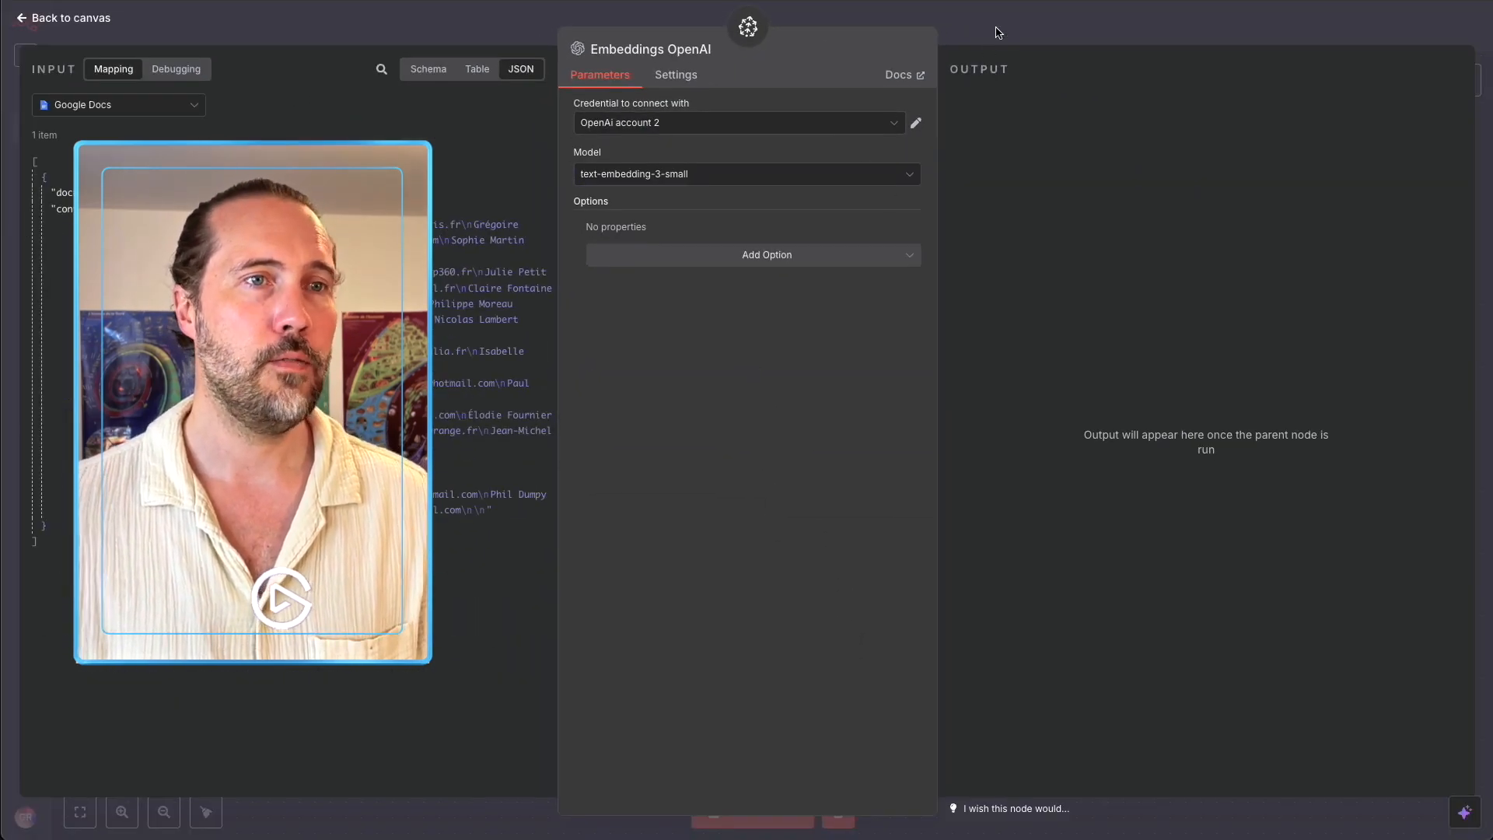
left_click(998, 33)
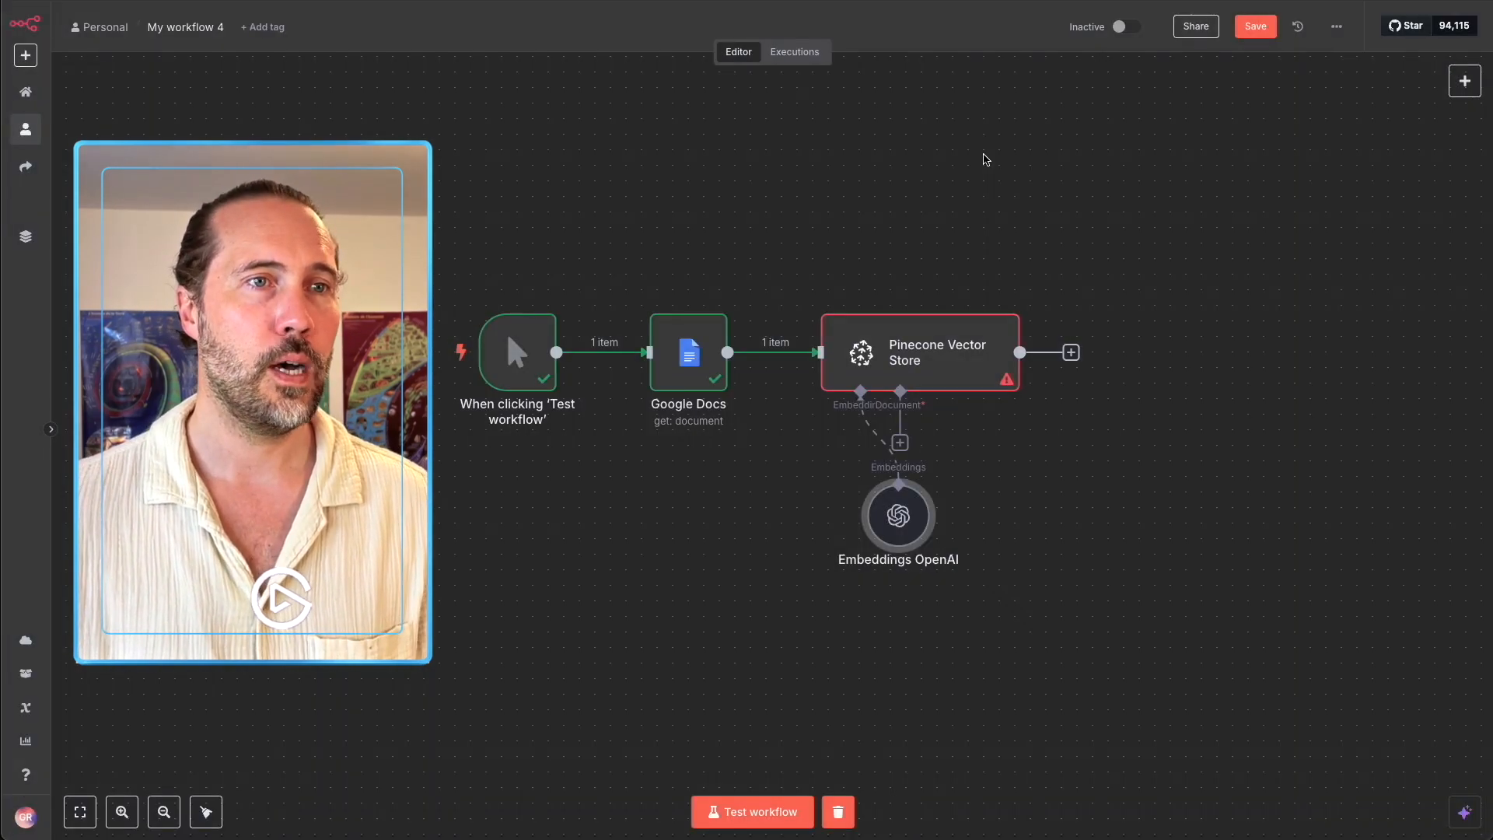
left_click_drag(908, 519, 768, 612)
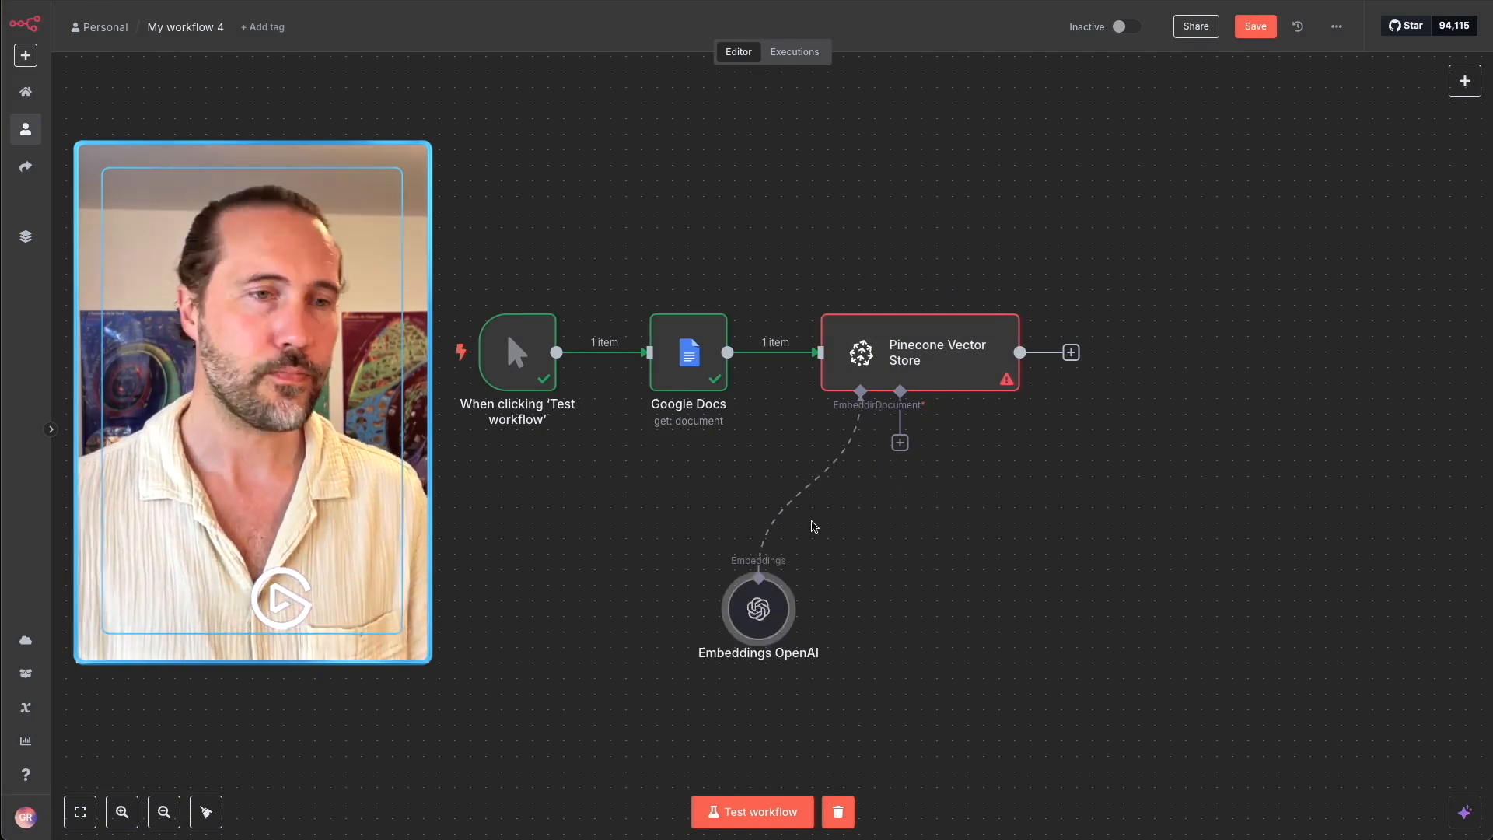
left_click(900, 443)
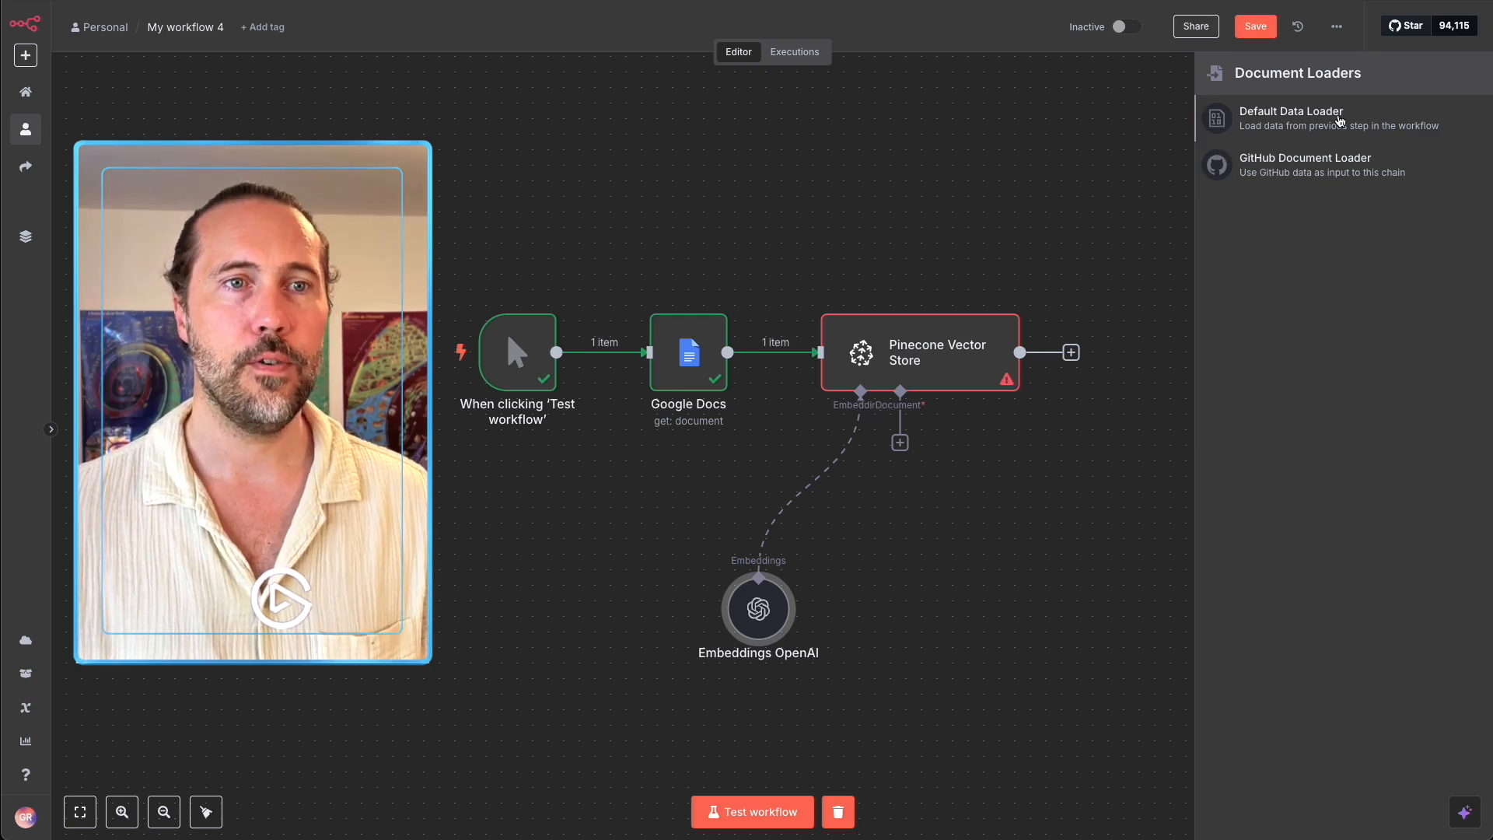
Attach a Default Data Loader to the Pinecone Vector Store and position it on the canvas.
left_click(1340, 120)
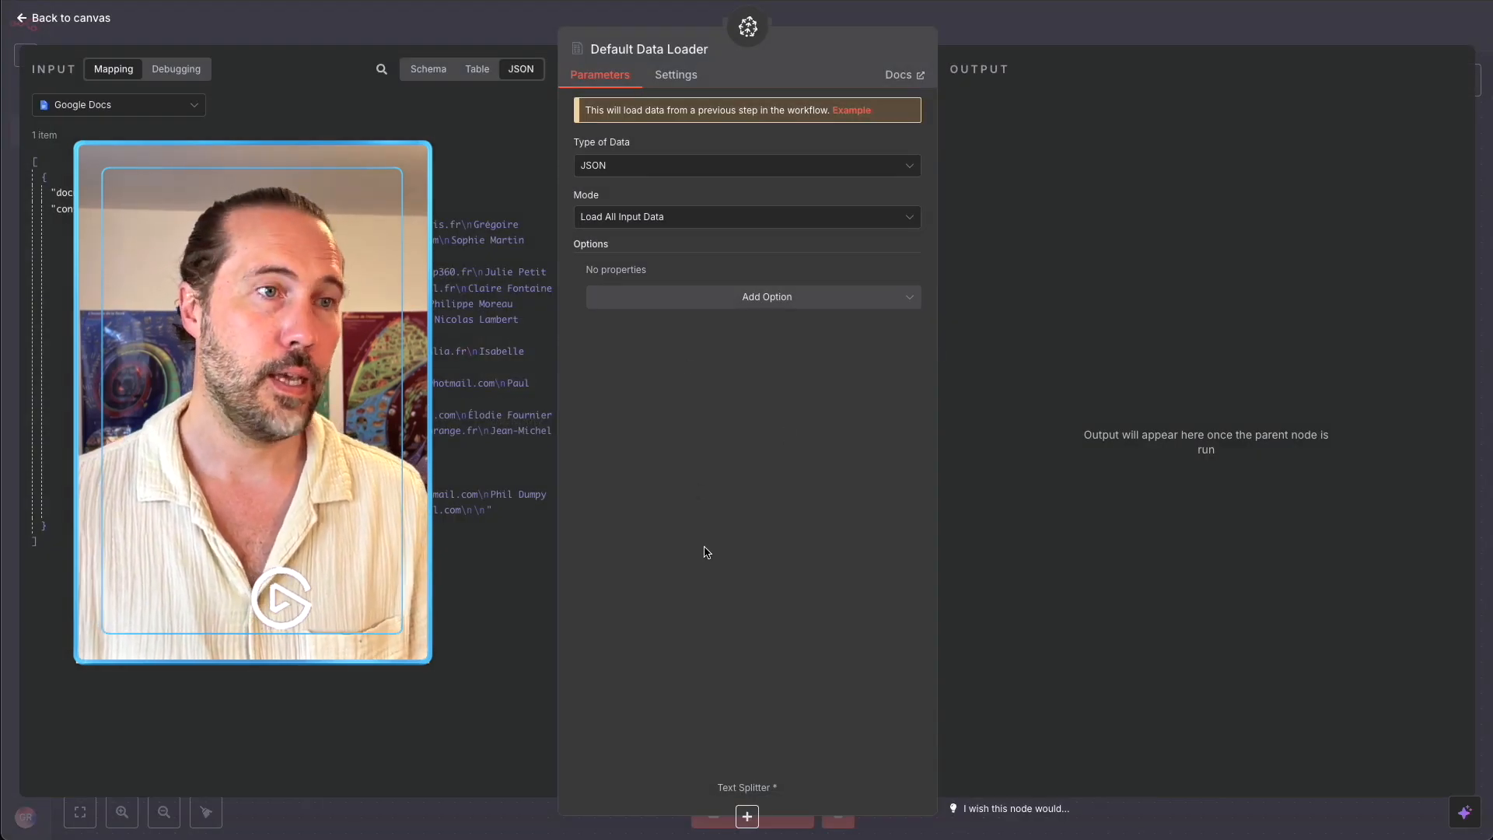
left_click(1025, 43)
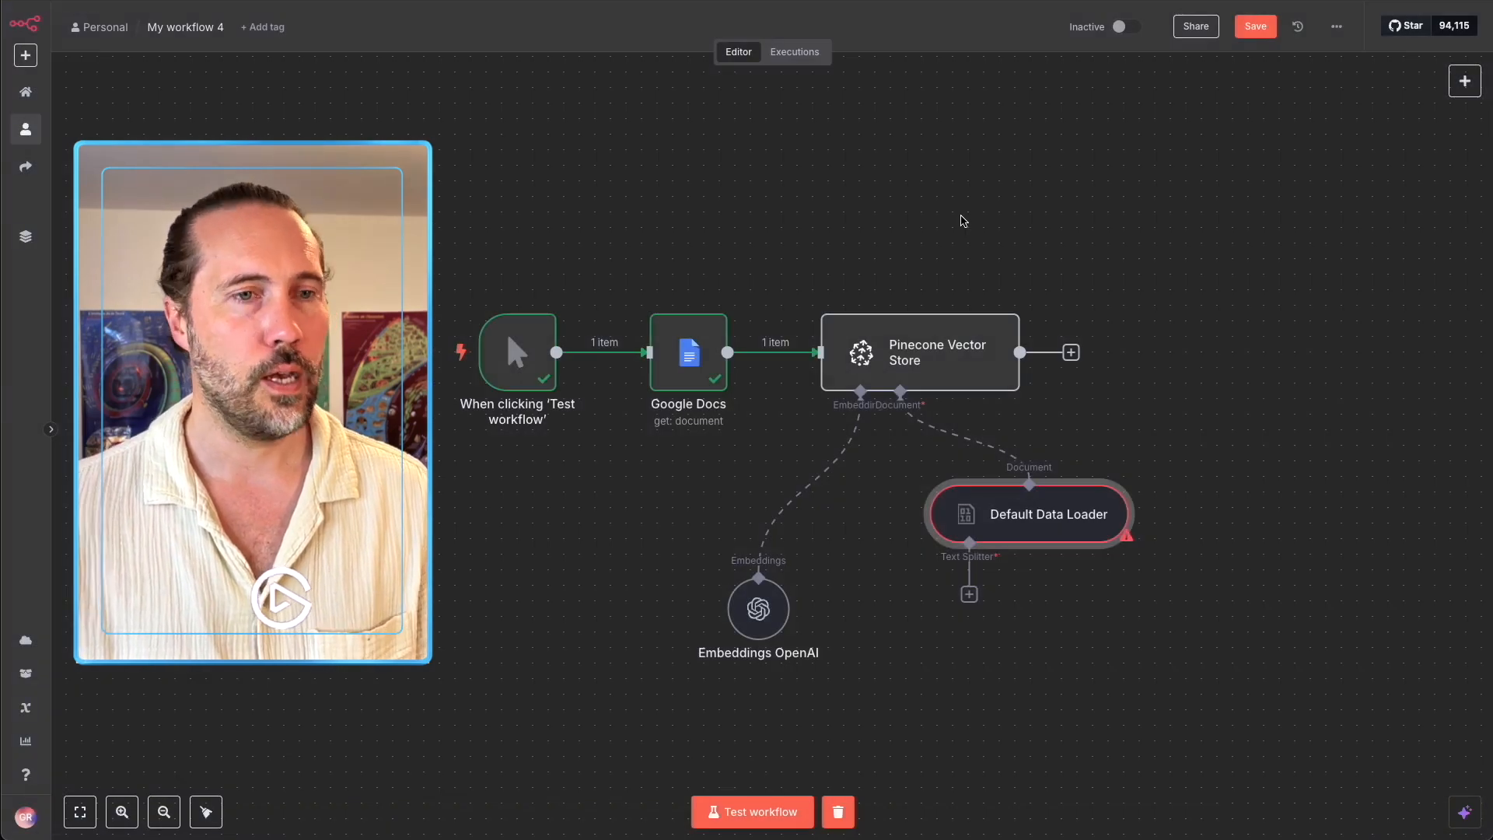
left_click_drag(1008, 535, 1013, 549)
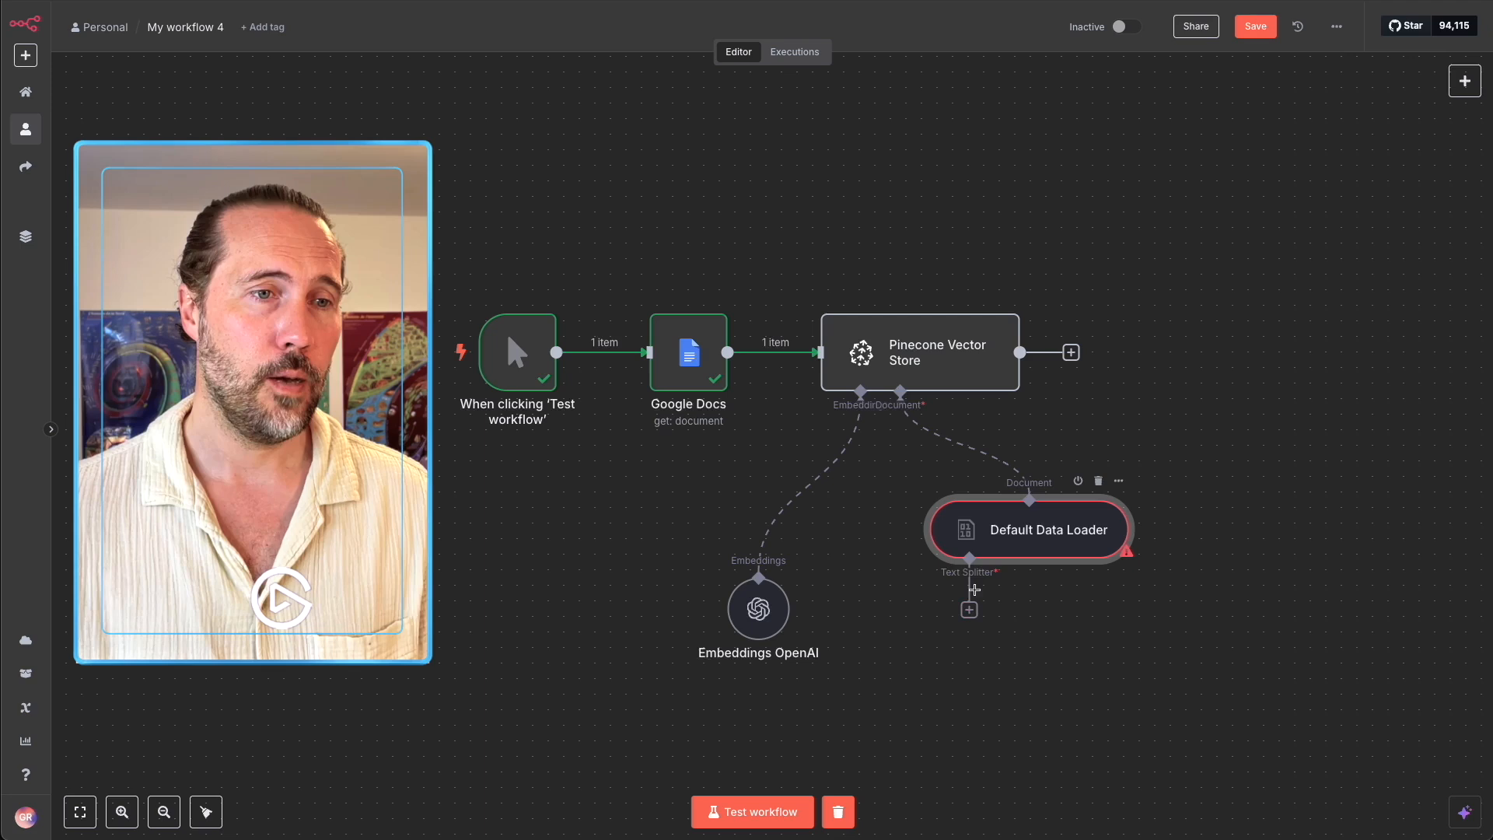
Give the data loader a Token Splitter with chunk size 1000 and chunk overlap 0.
left_click(968, 610)
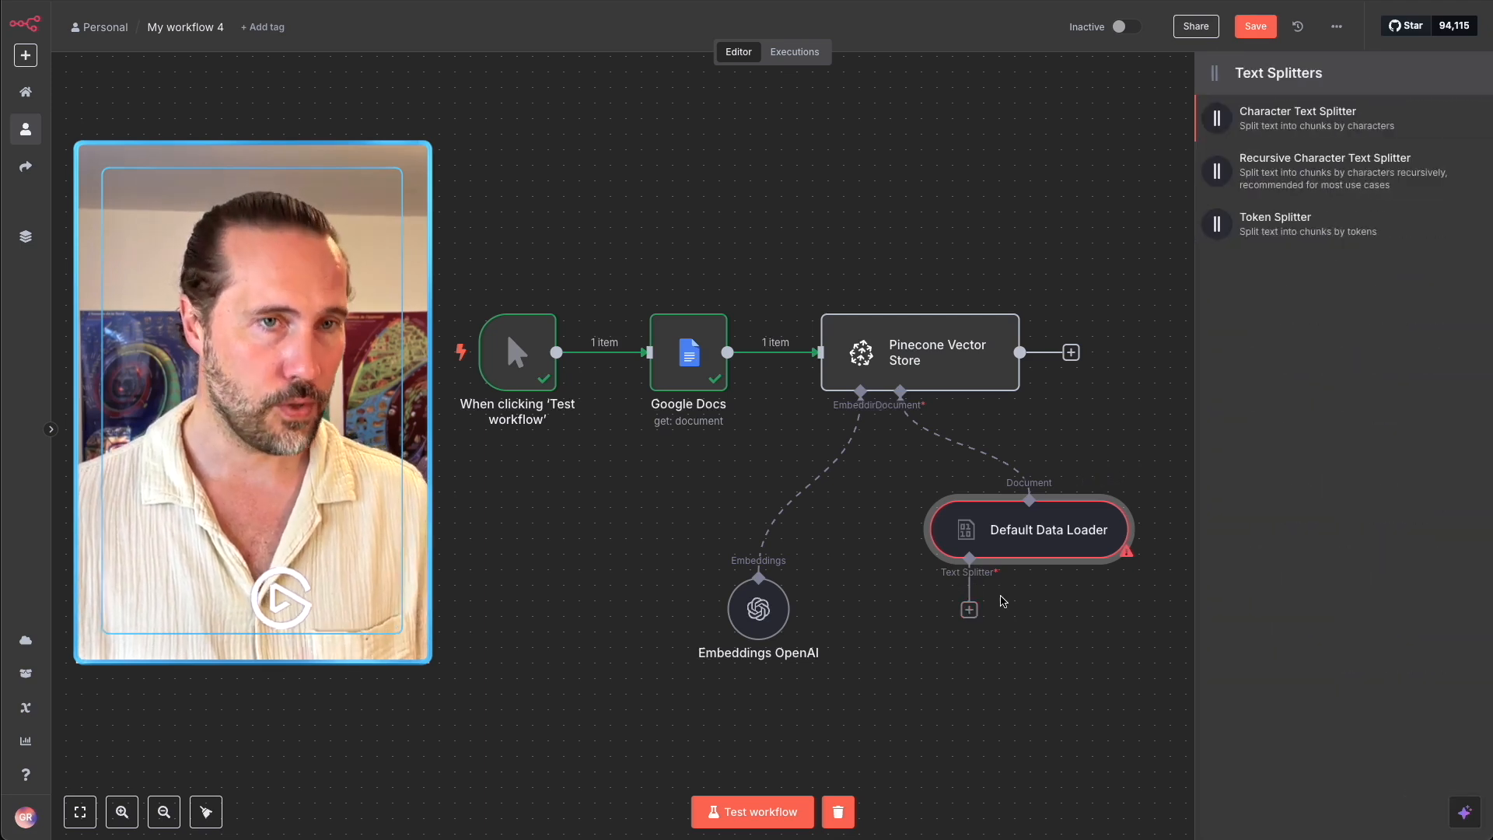
left_click(1276, 226)
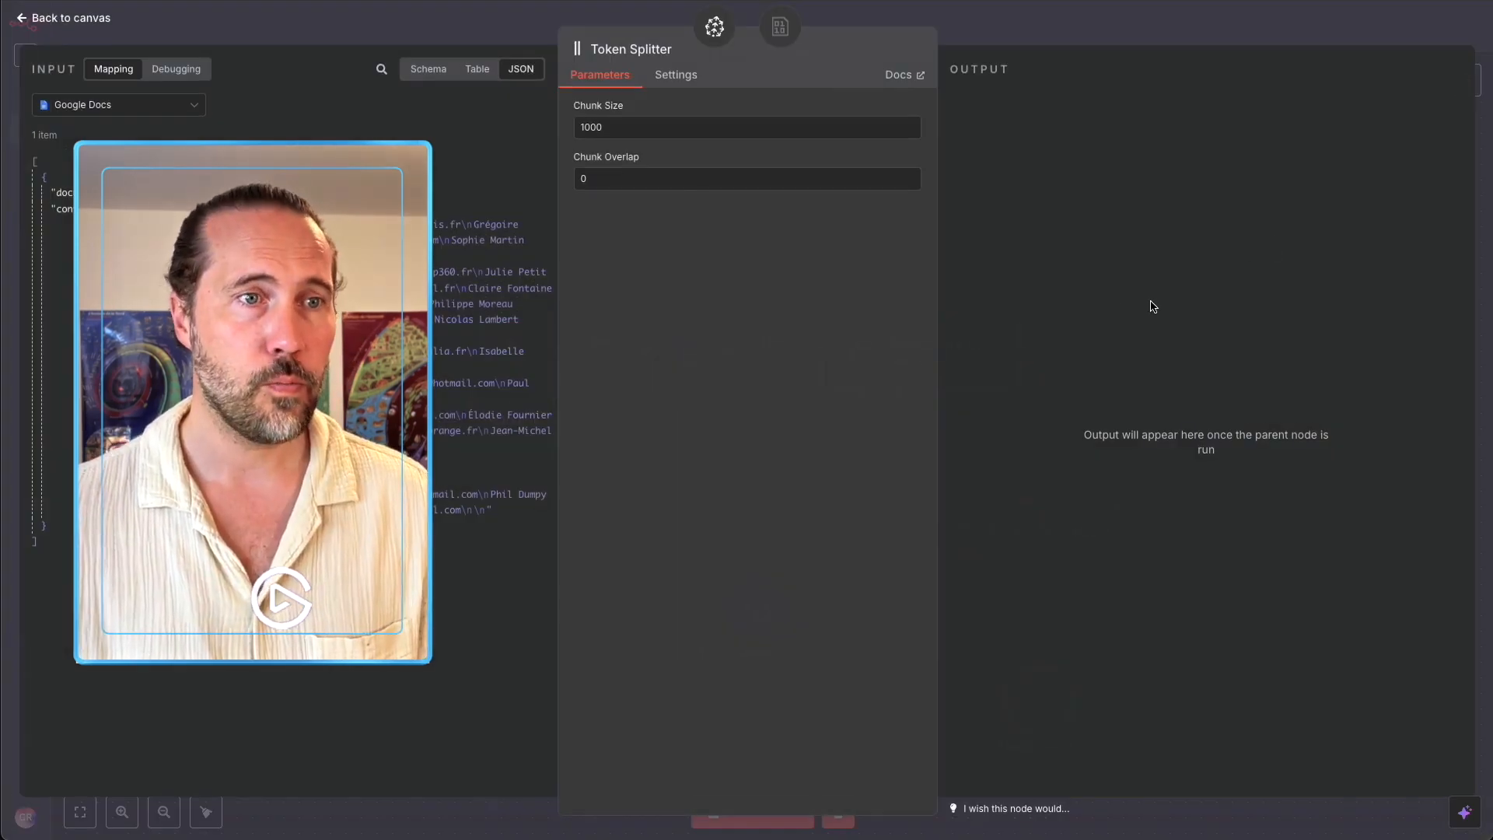
double_click(627, 125)
left_click(690, 316)
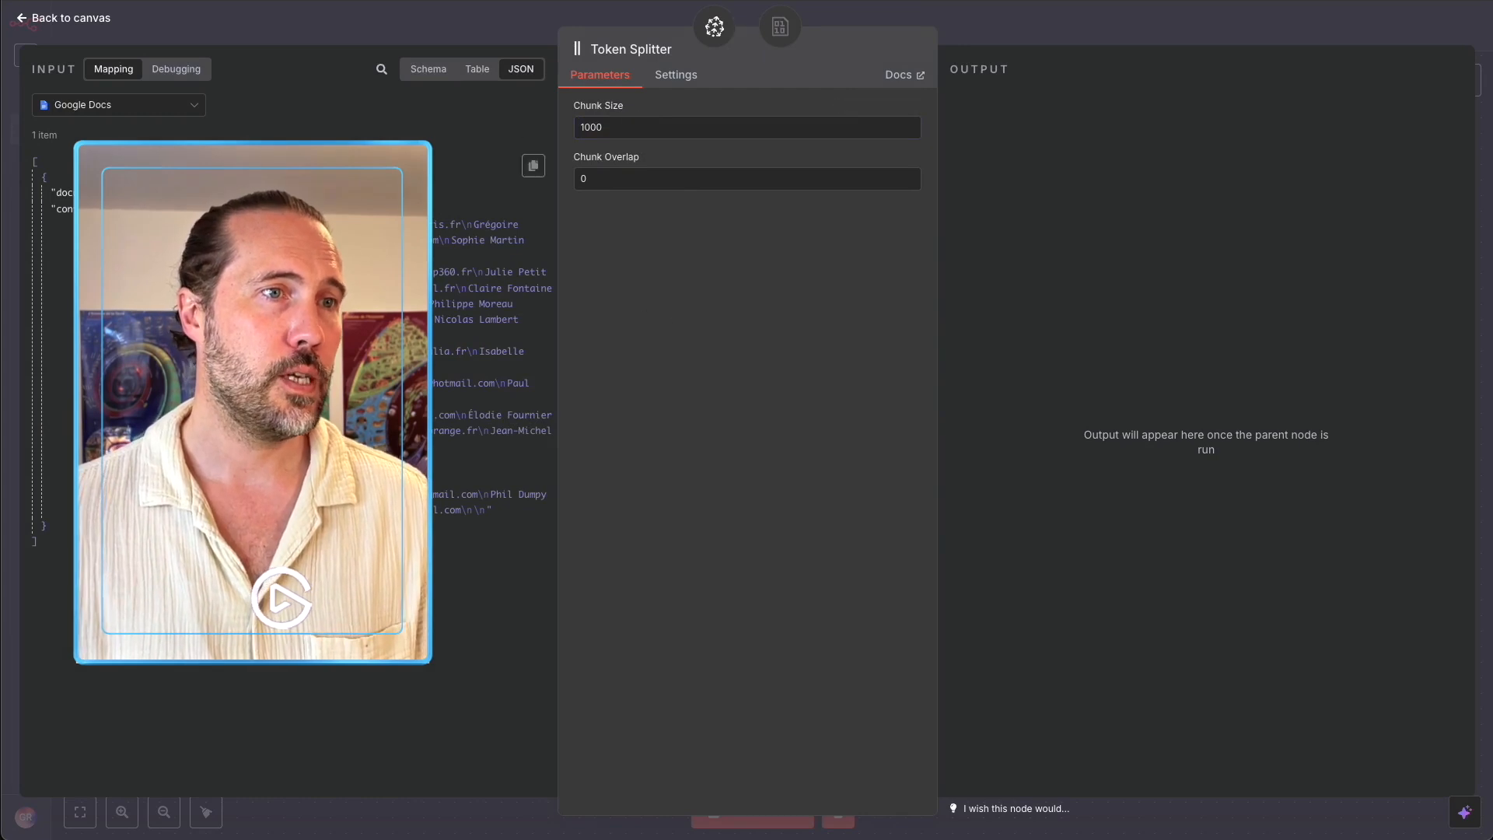
left_click_drag(311, 268, 311, 367)
left_click(645, 383)
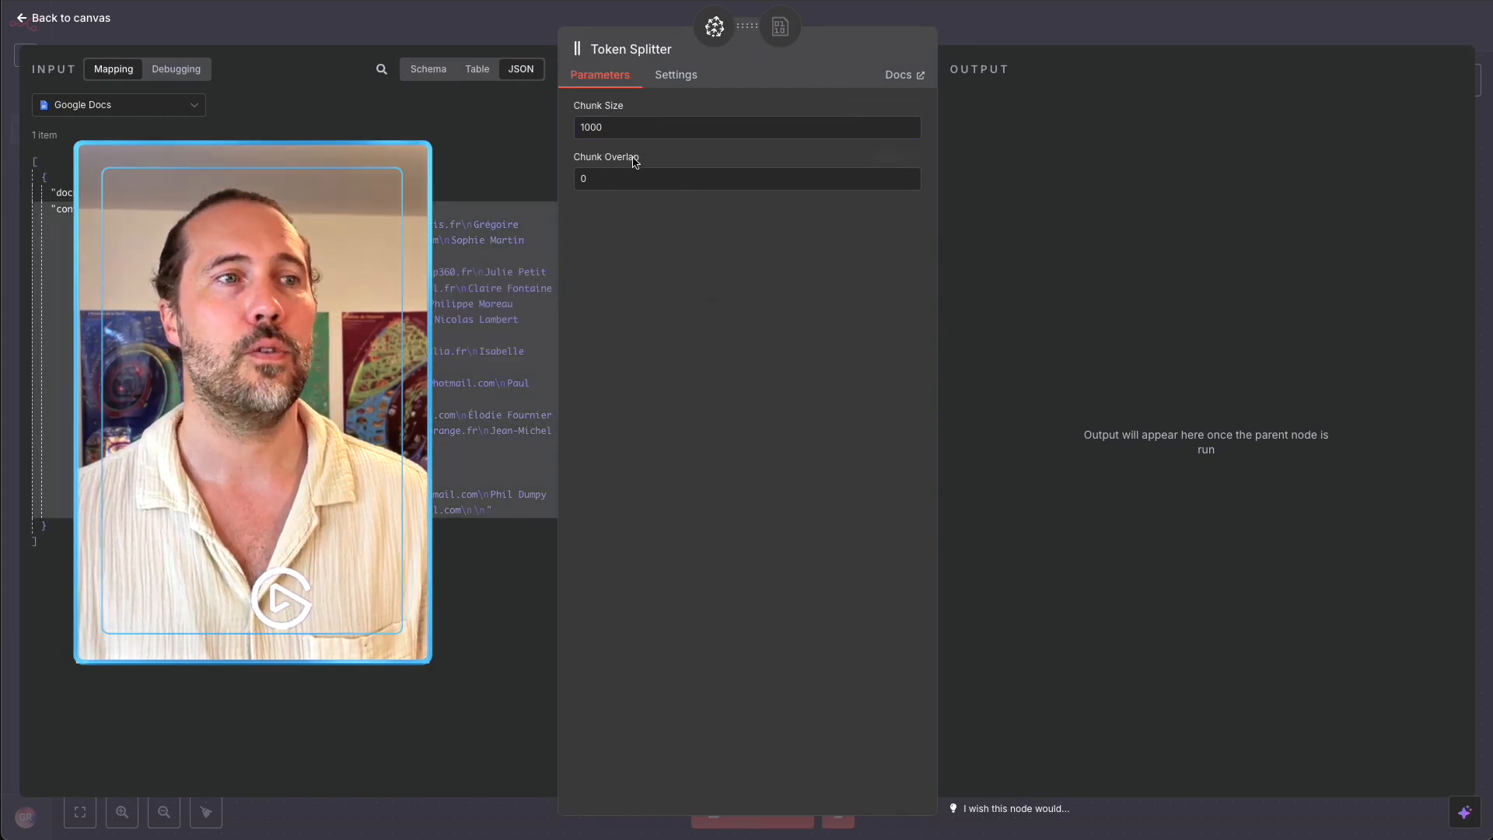
left_click(645, 181)
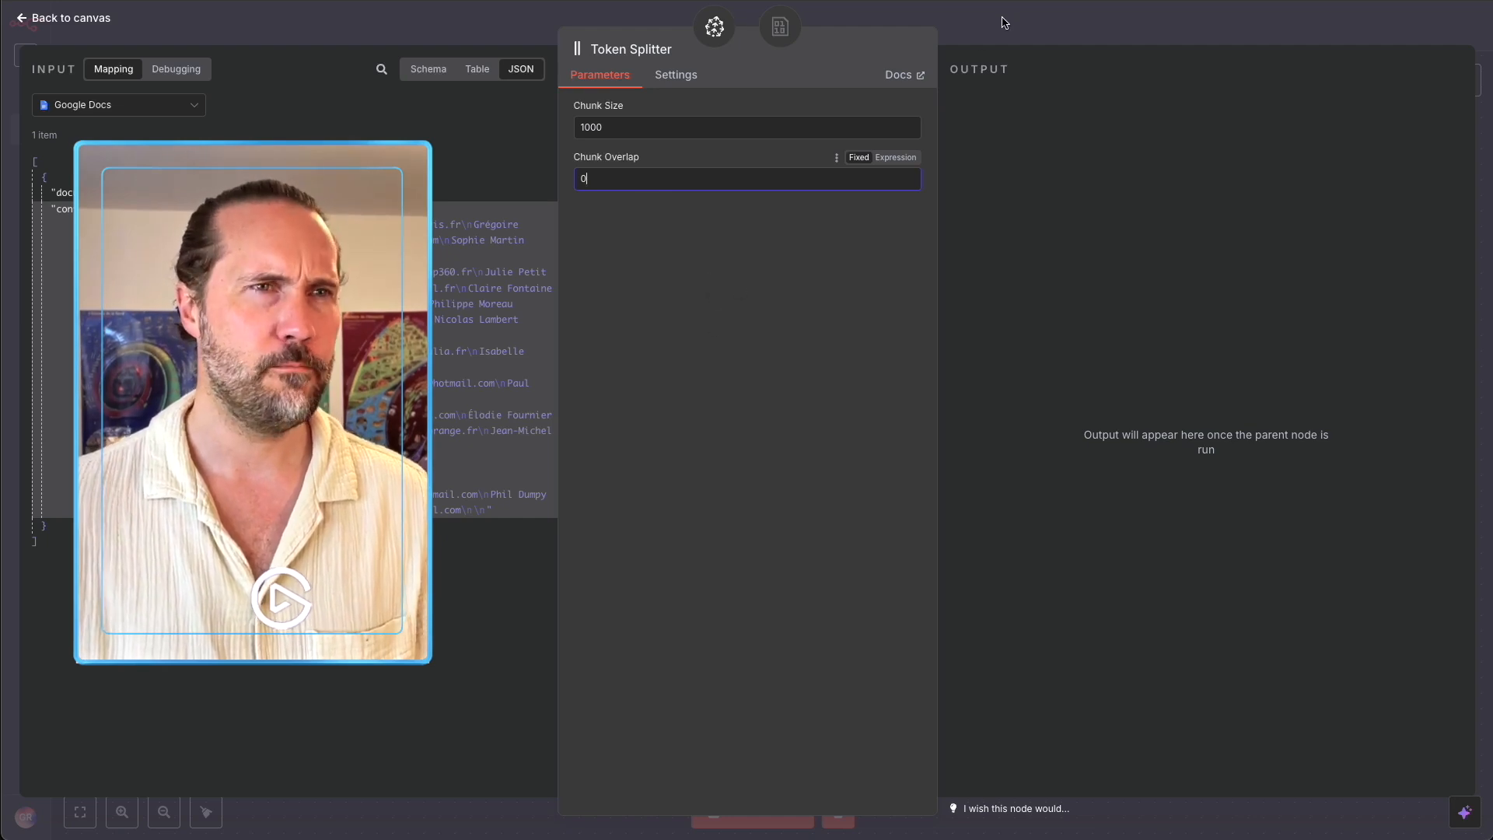
key("Escape")
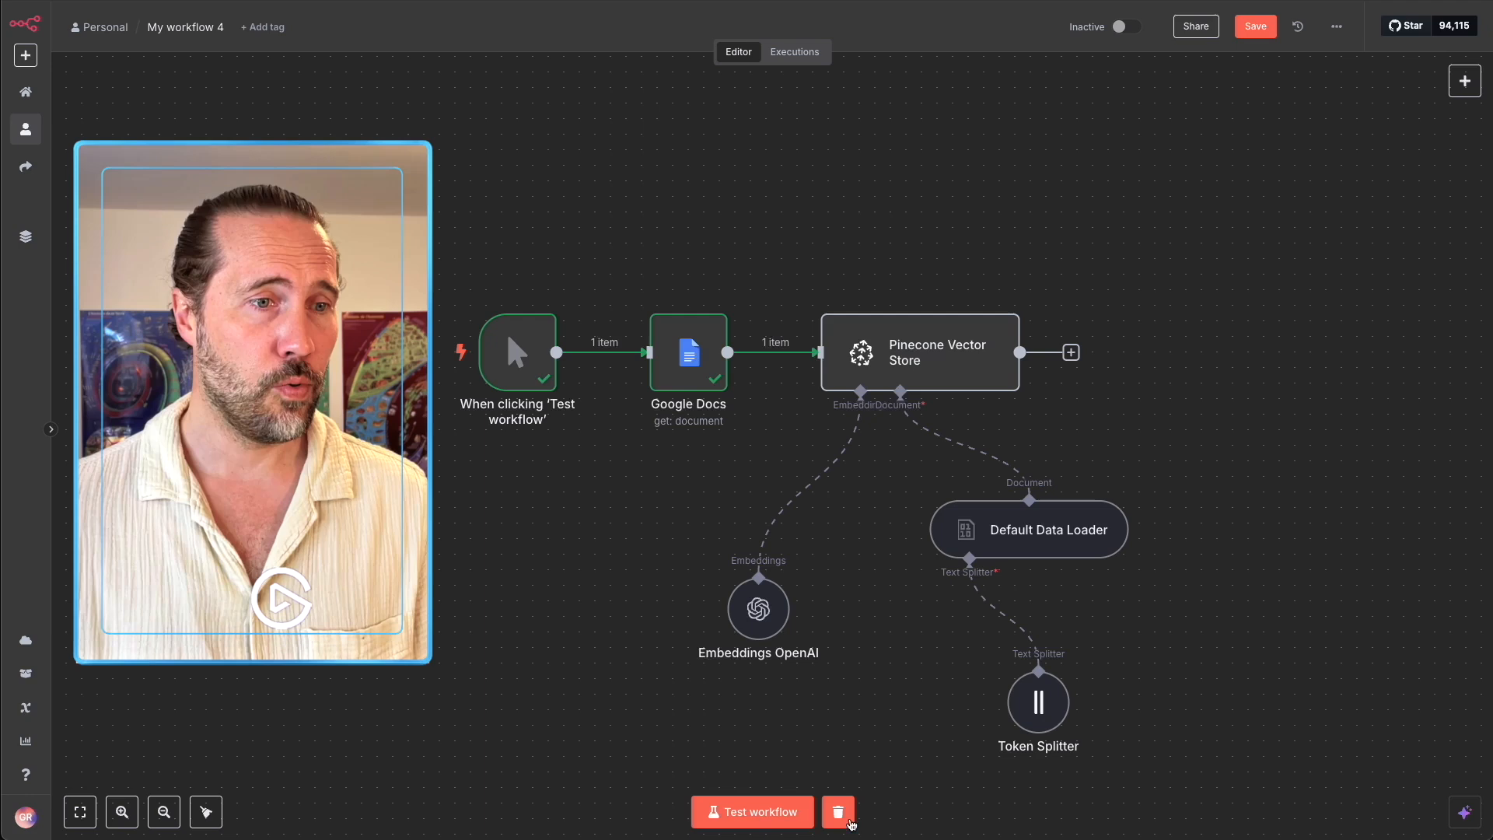
Clear old execution data, run the workflow so Pinecone Vector Store outputs 2 items, then view Pinecone.
left_click(839, 812)
left_click(752, 812)
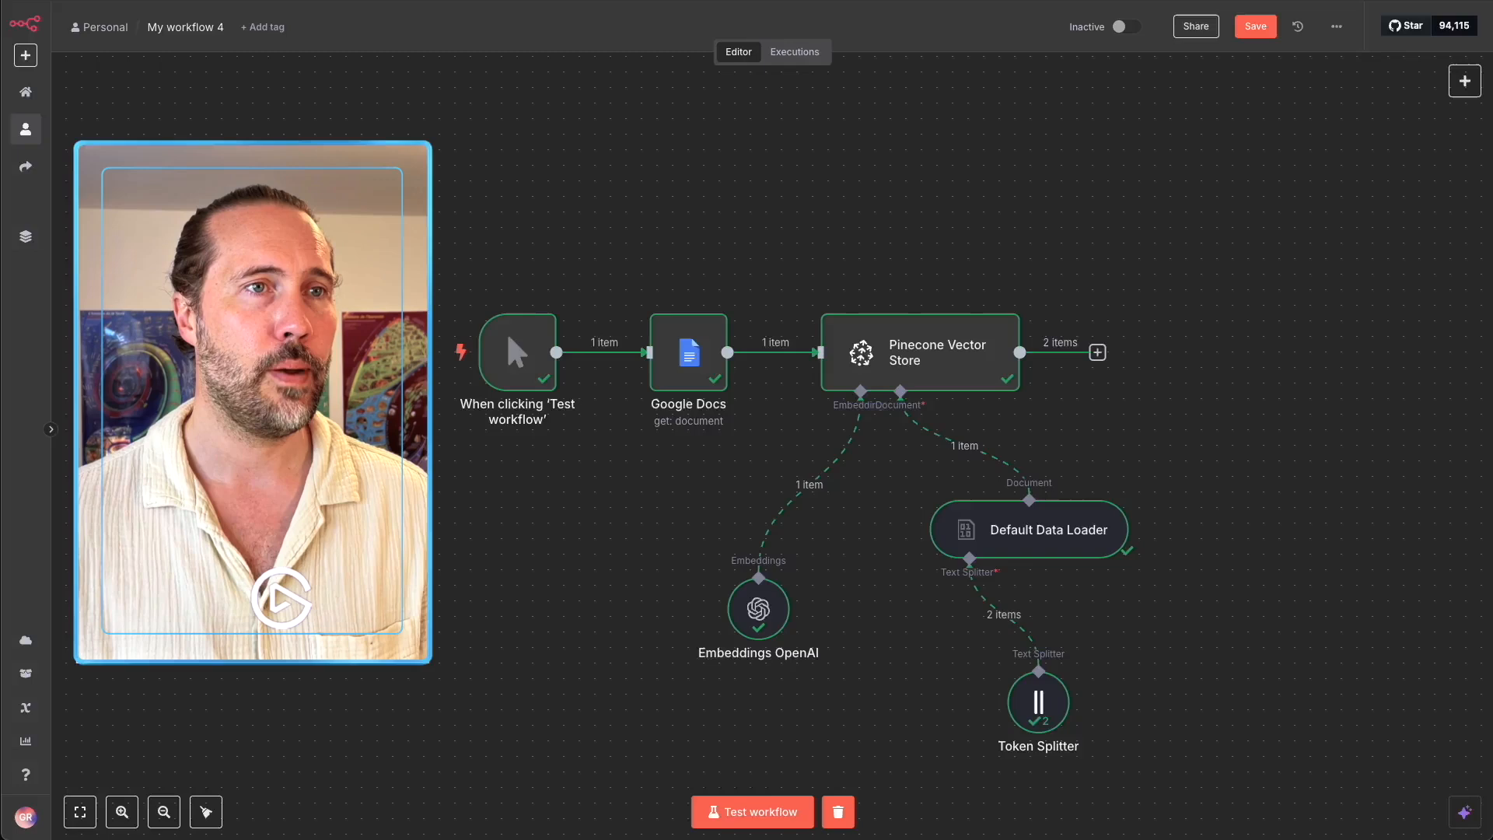
key("ctrl+Tab")
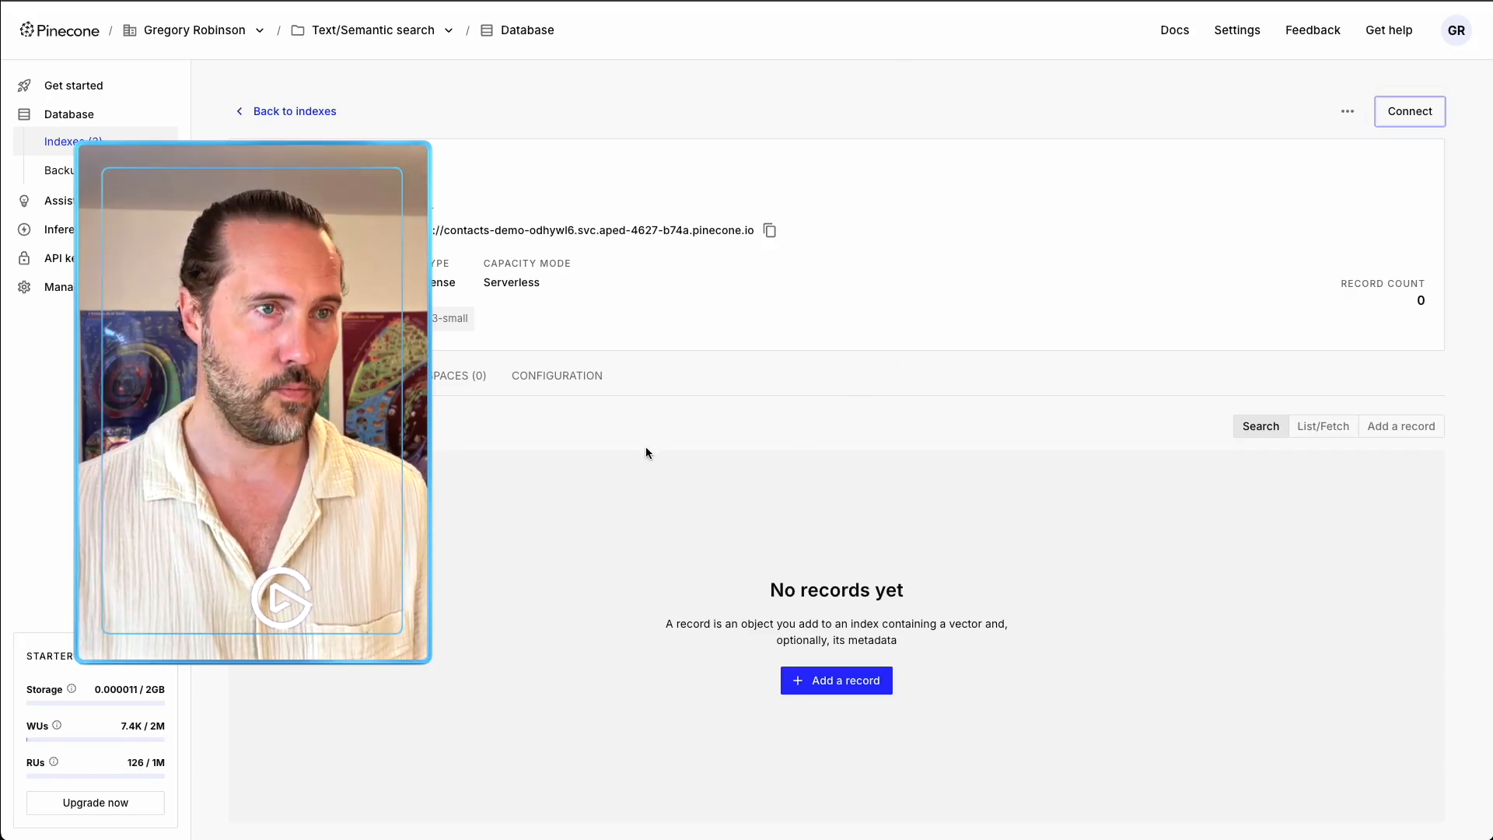
Reload the contacts-demo index page and confirm it holds 2 records with the contact list text.
key("super+r")
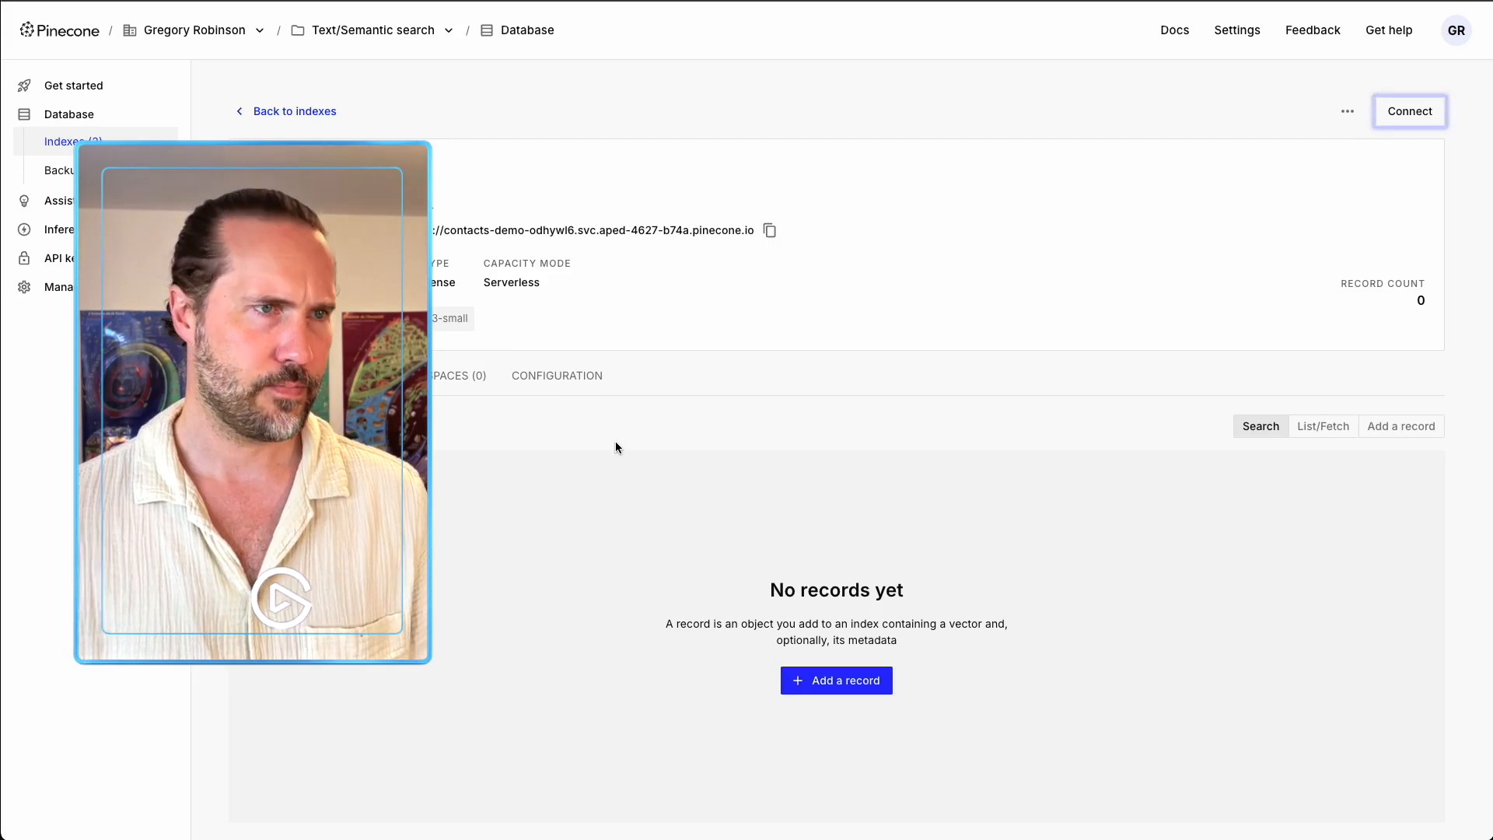
key("super+r")
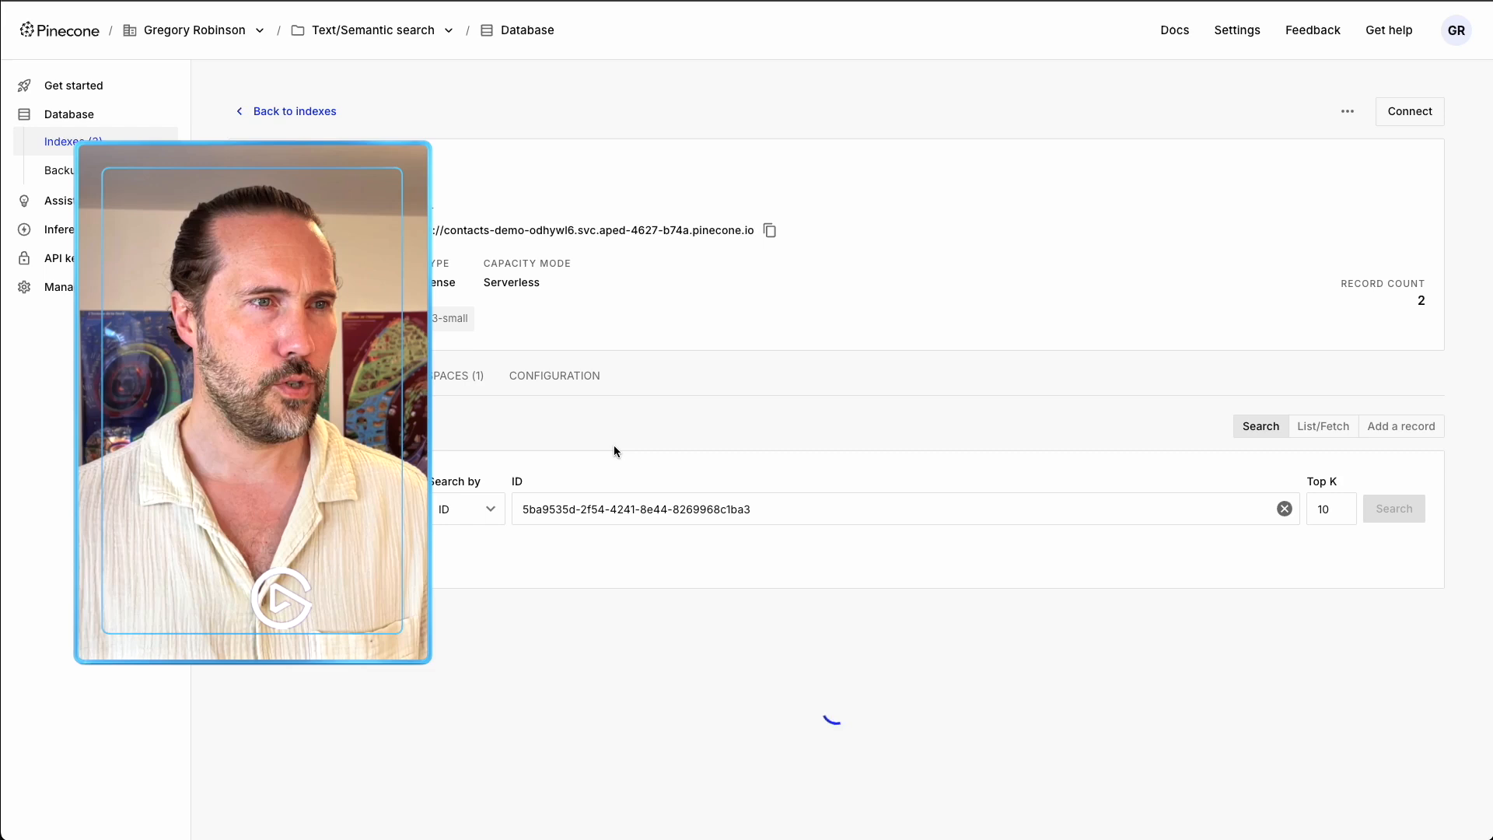
scroll(562, 439, "down", 3)
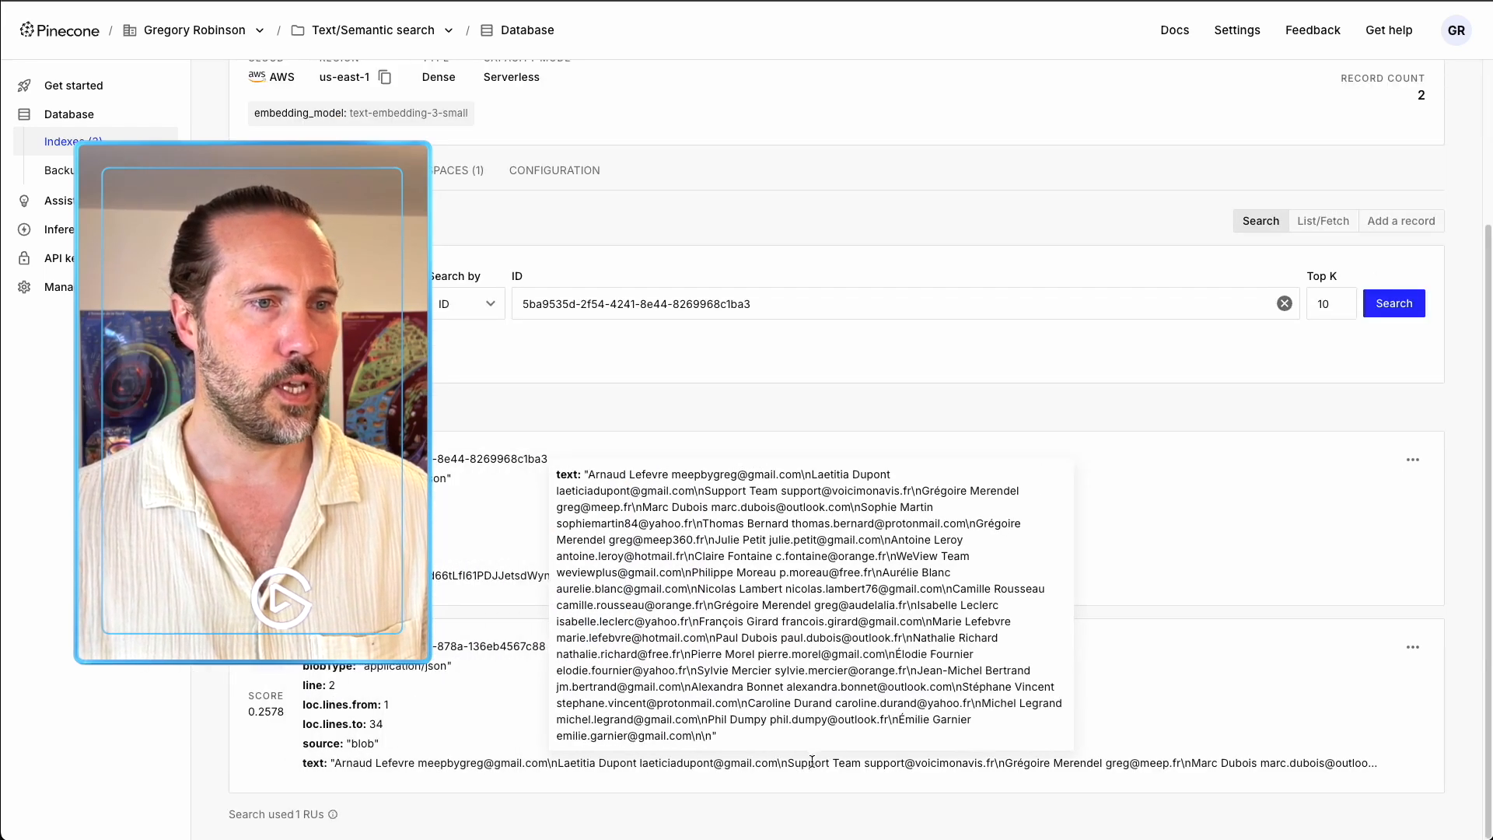
scroll(733, 470, "up", 3)
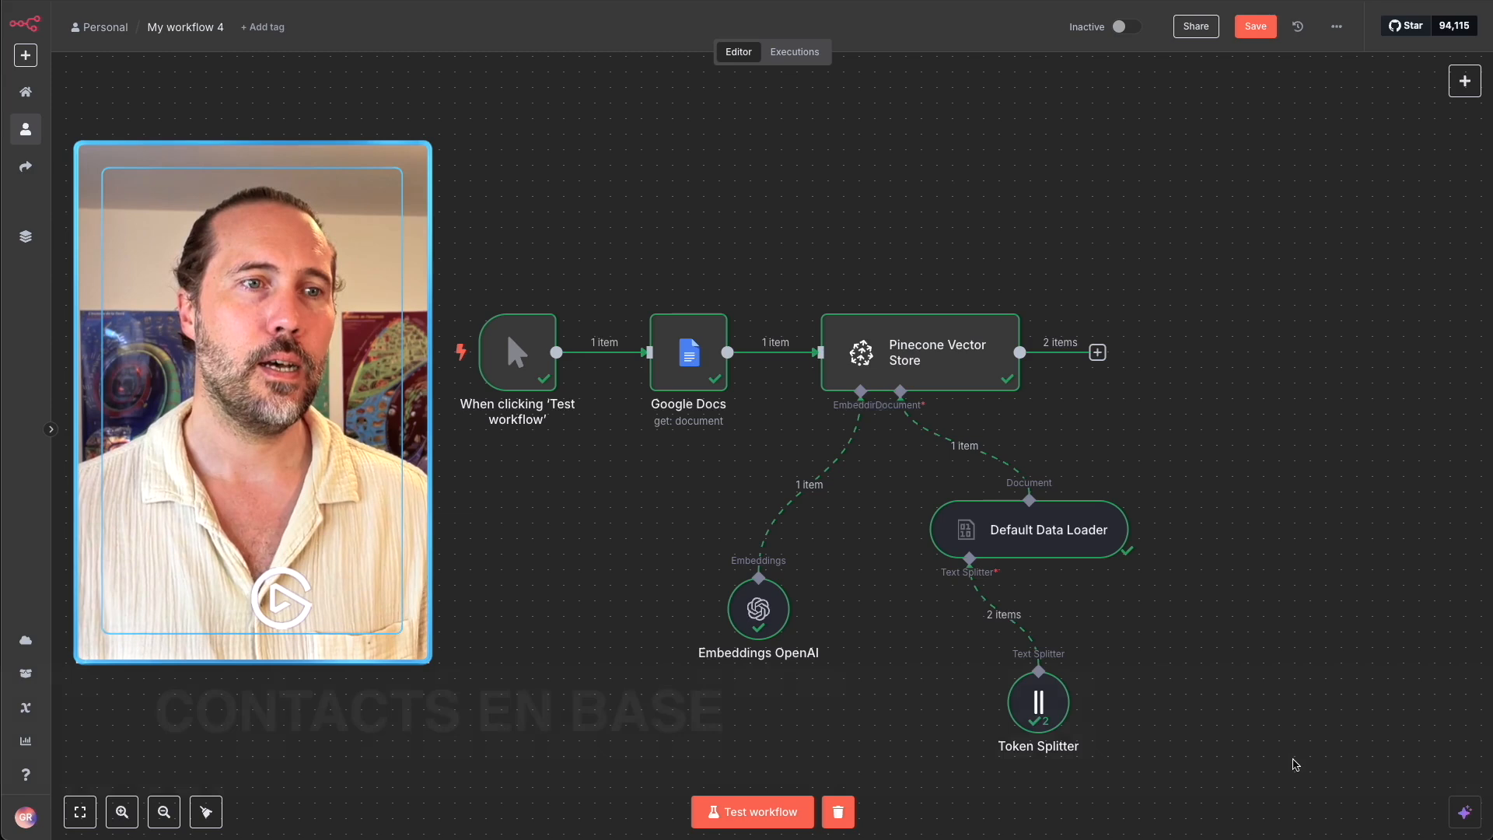
Delete all existing nodes and add a 'When Executed by Another Workflow' trigger as the first step.
key("ctrl+a")
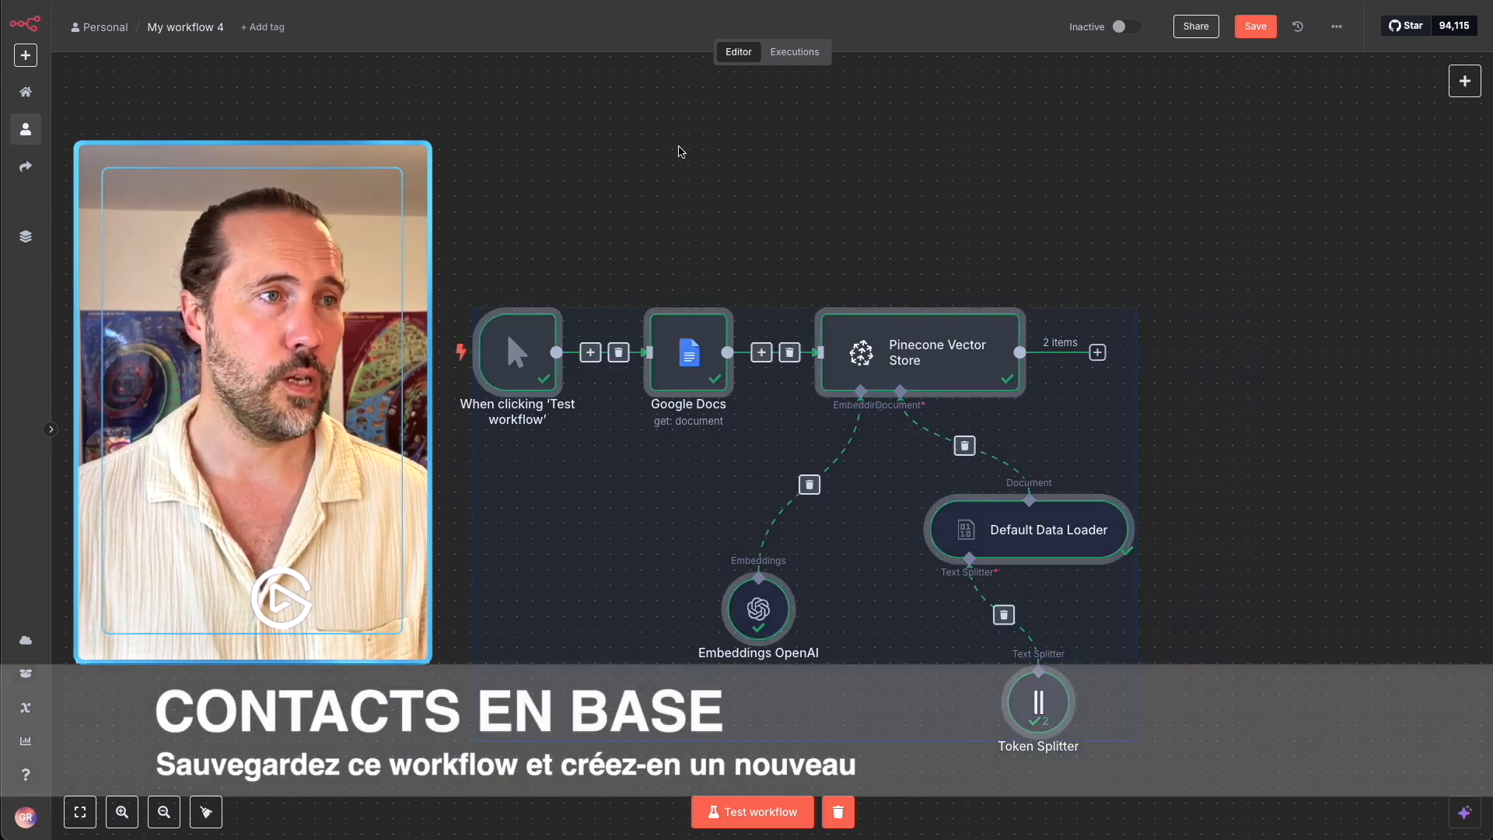
key("Delete")
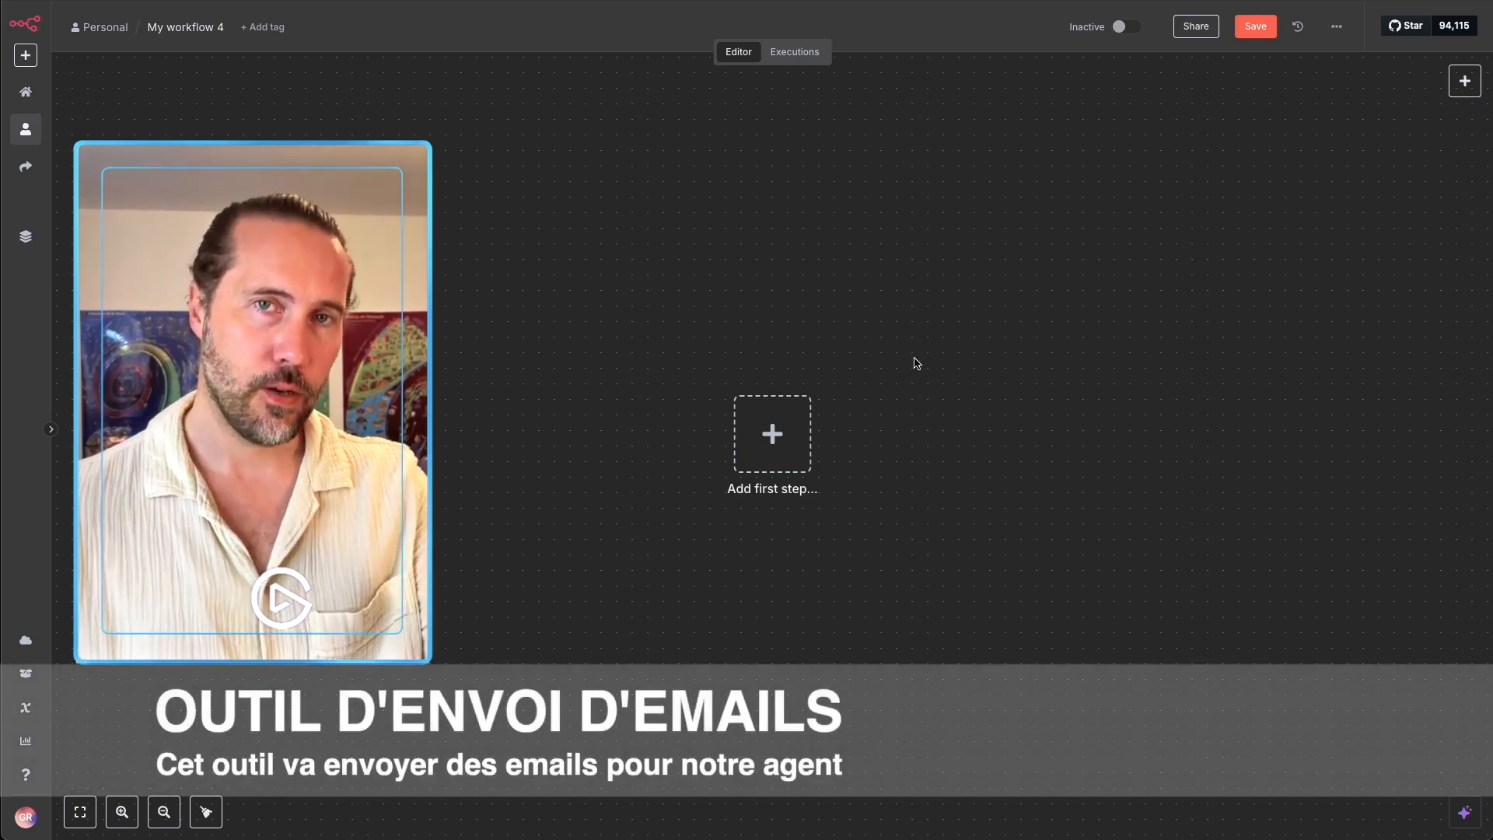
left_click(762, 451)
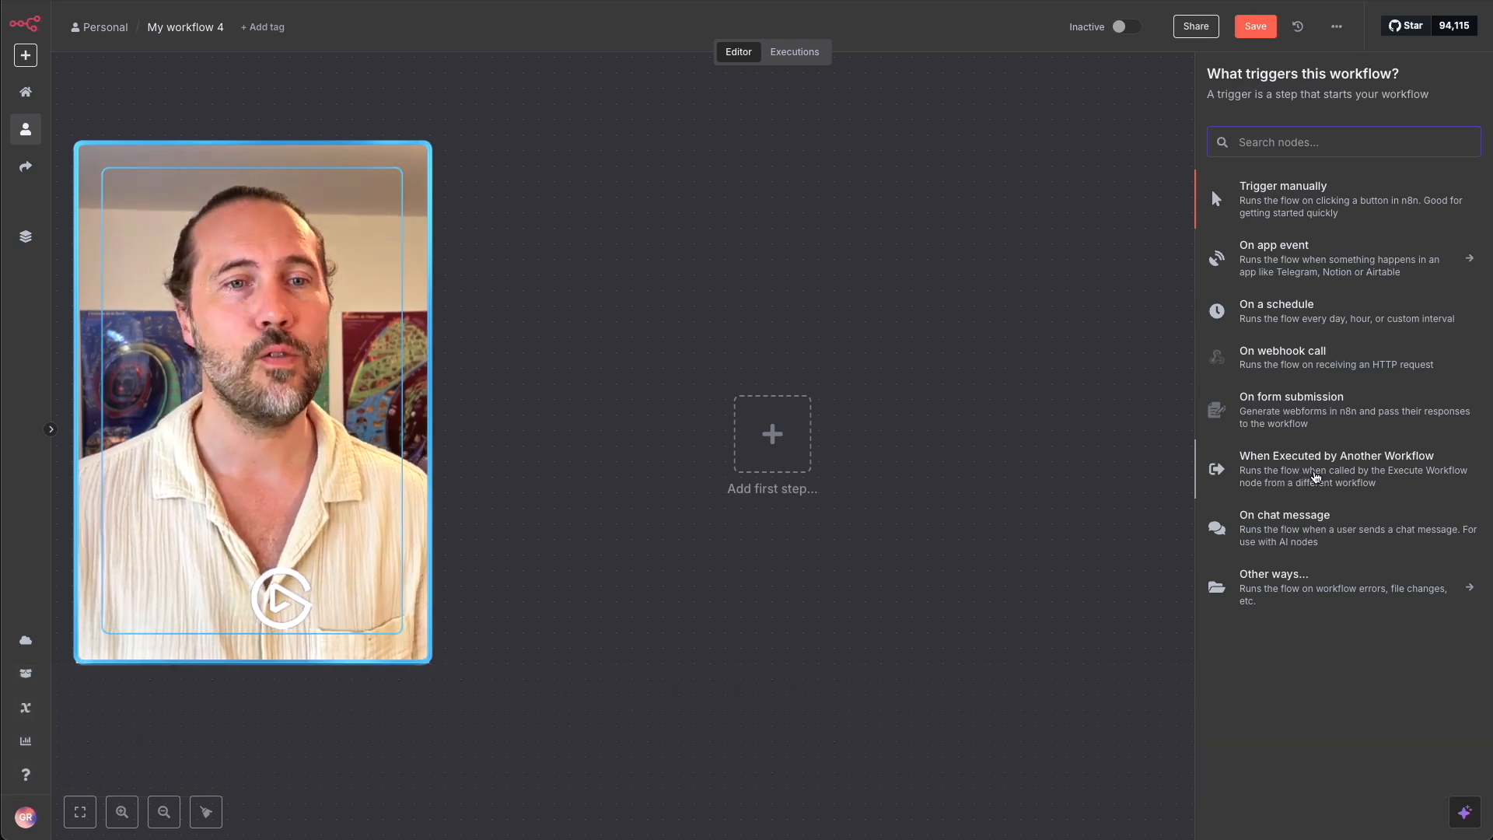
left_click(1316, 475)
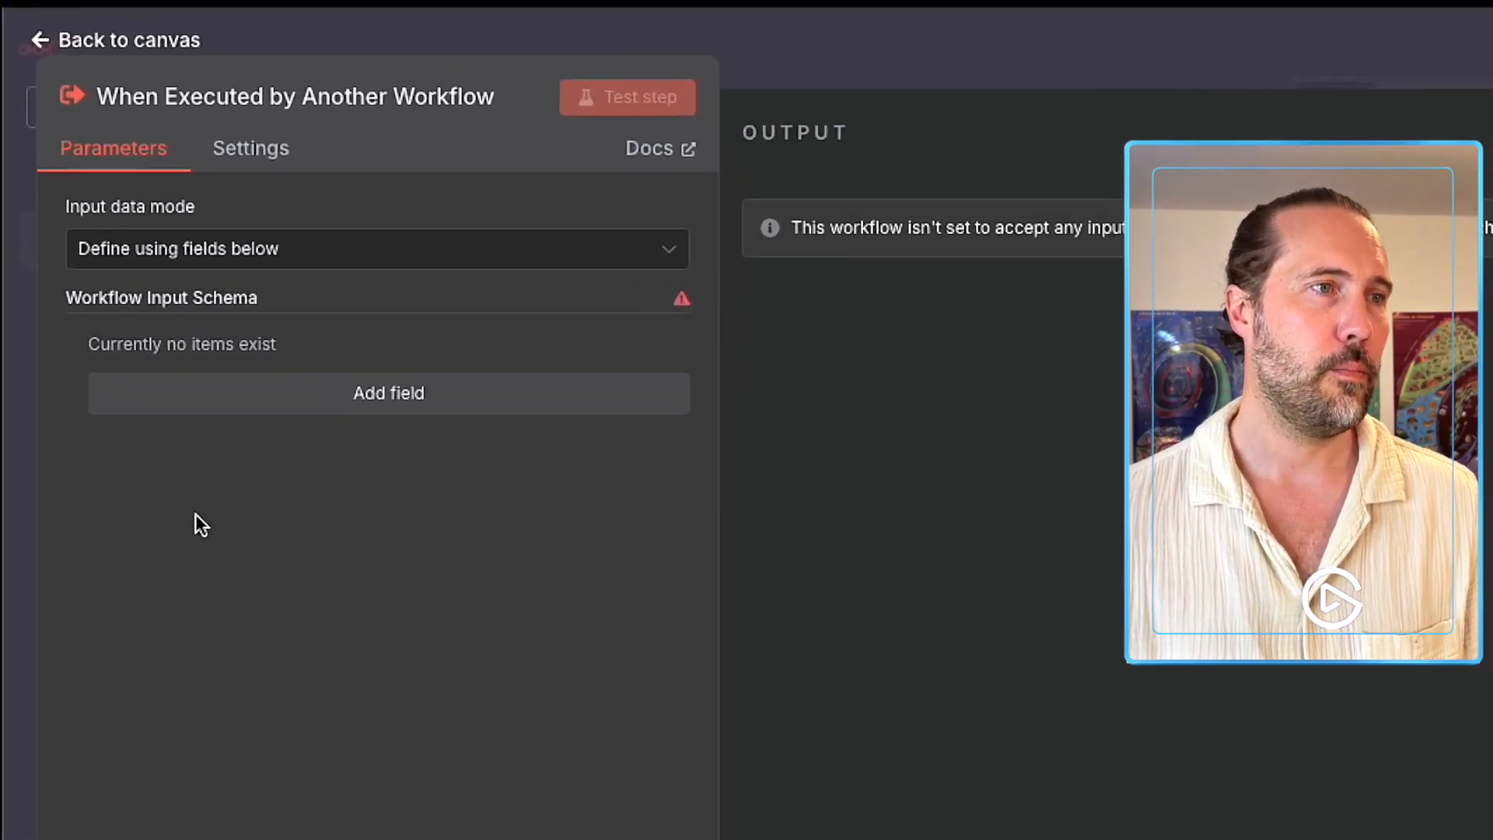
Define a single String input field named query in the trigger's schema using 'Define using fields below'.
left_click(101, 258)
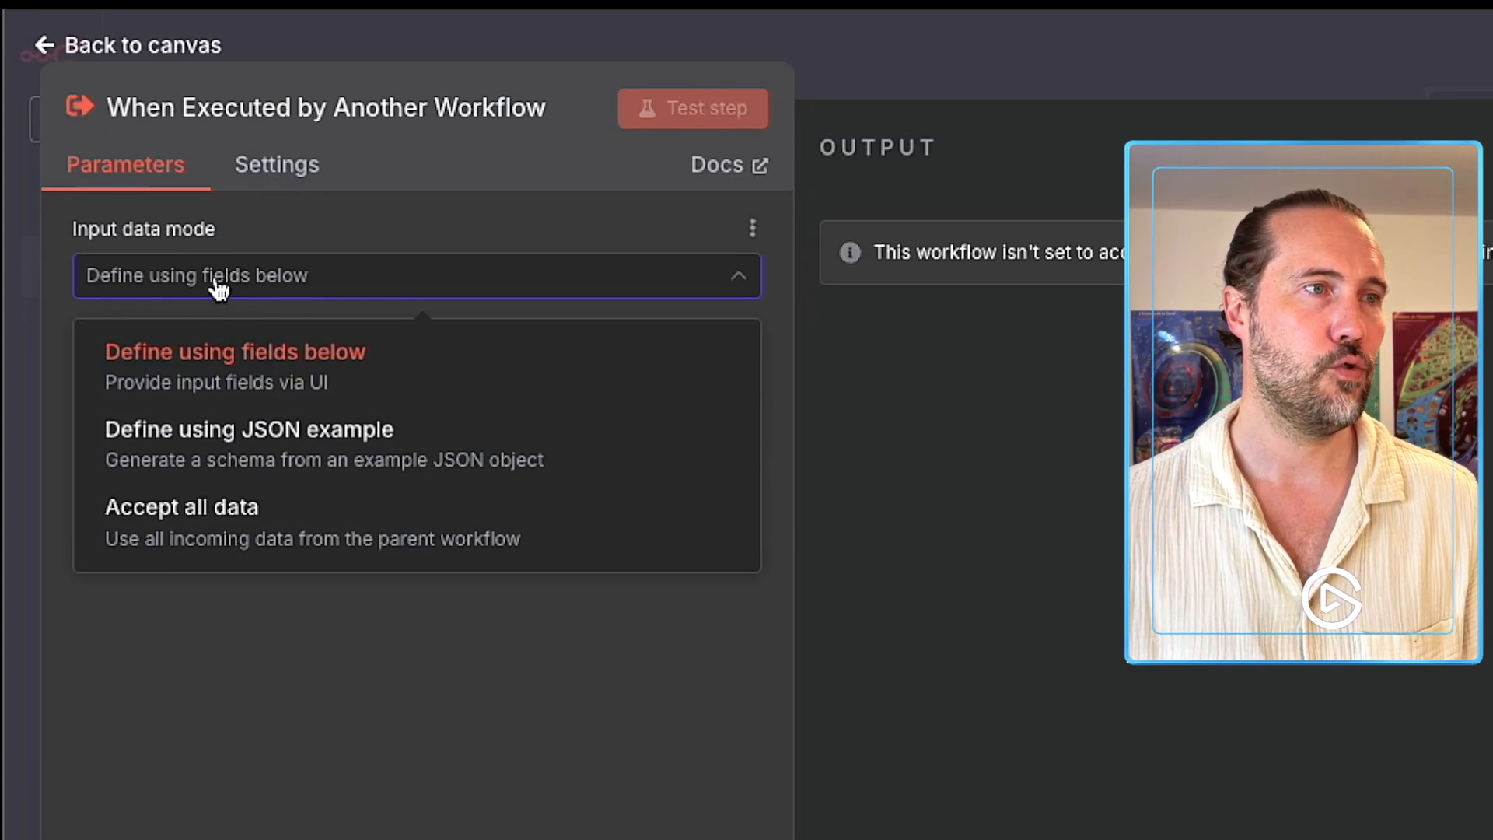
left_click(325, 354)
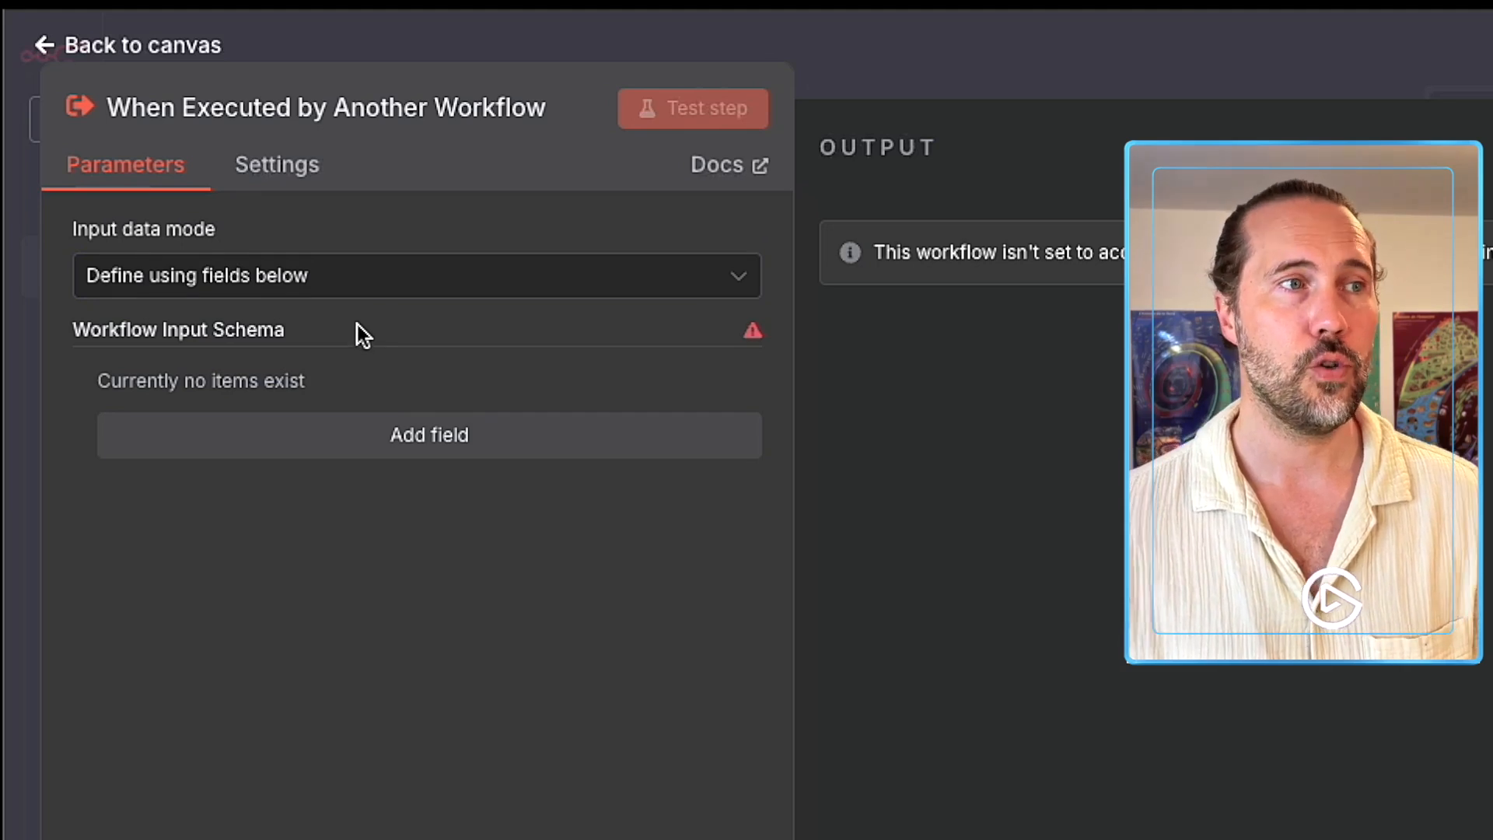
left_click(400, 436)
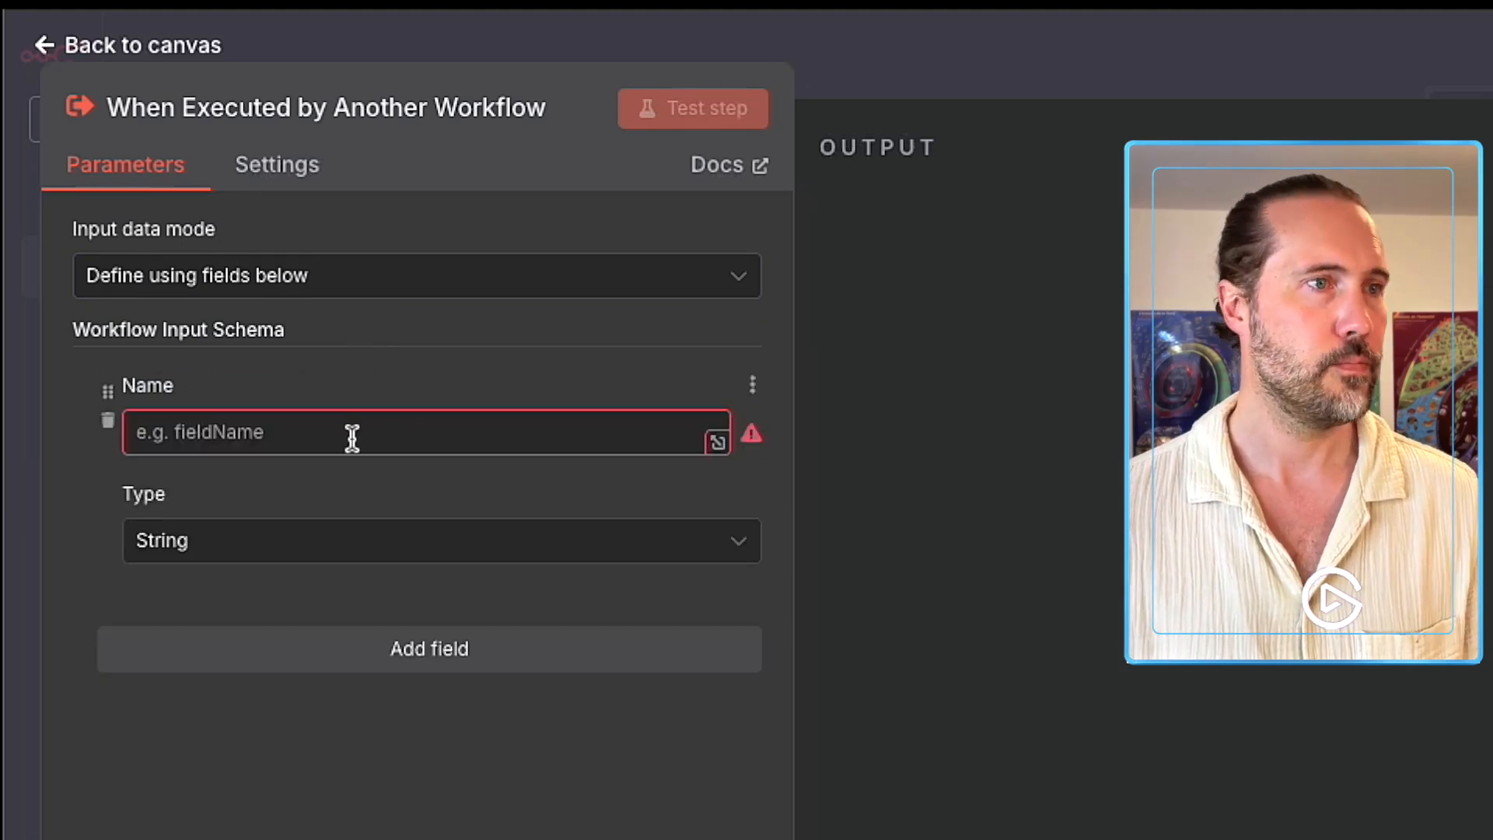
left_click(197, 437)
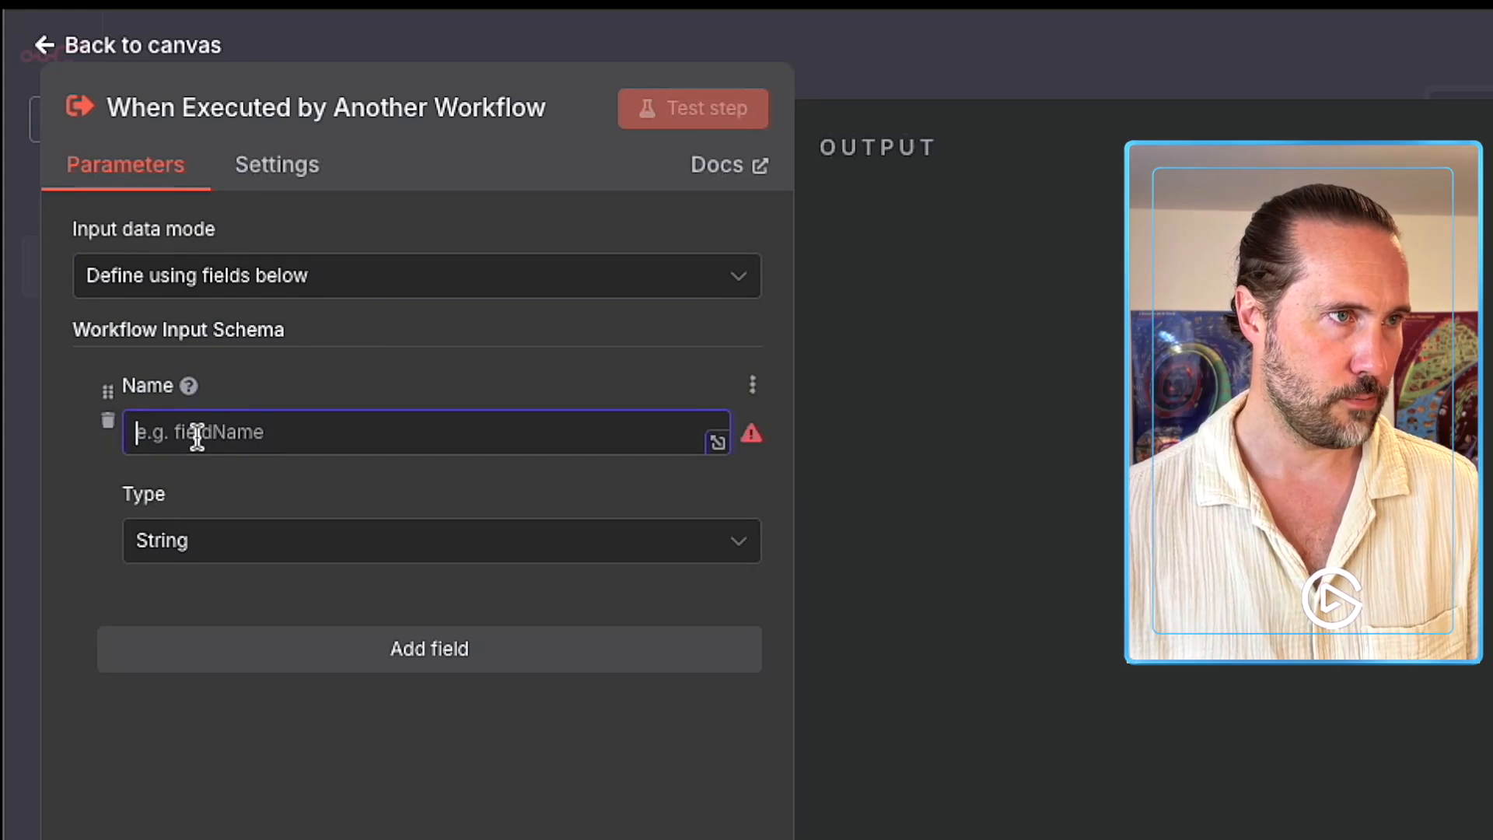
type("query")
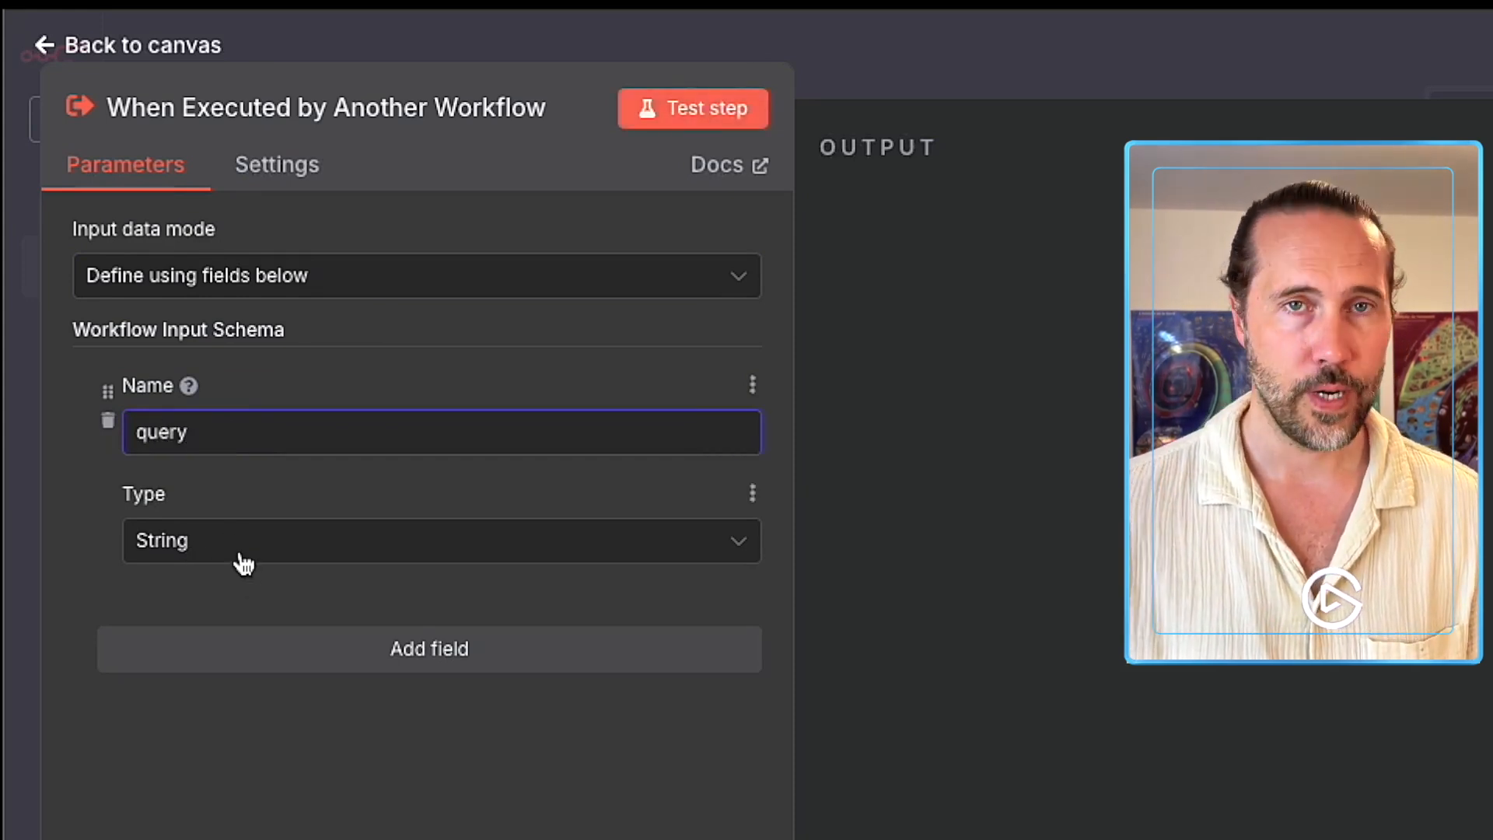
left_click(347, 502)
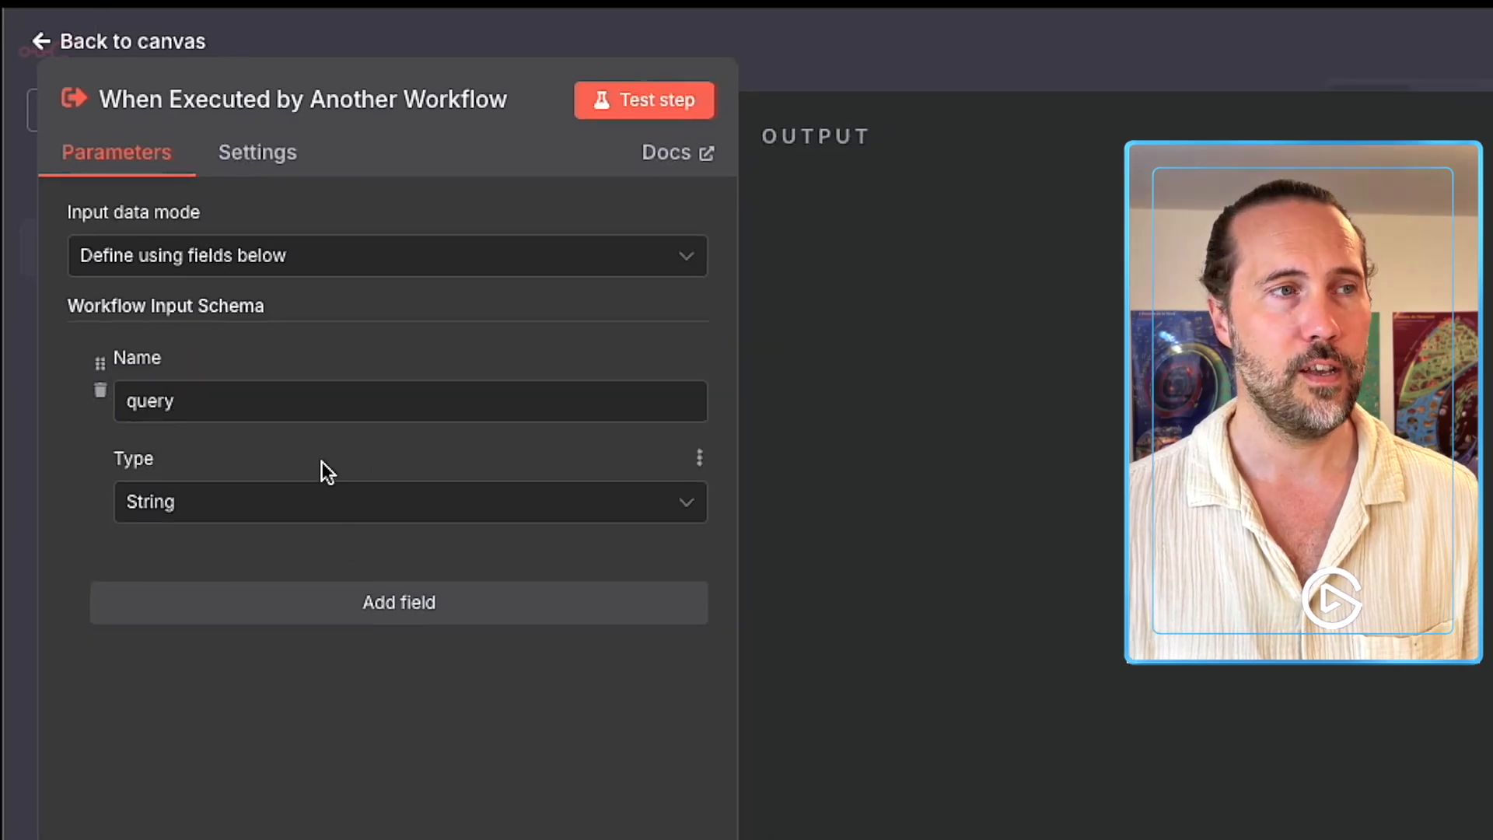
left_click(853, 75)
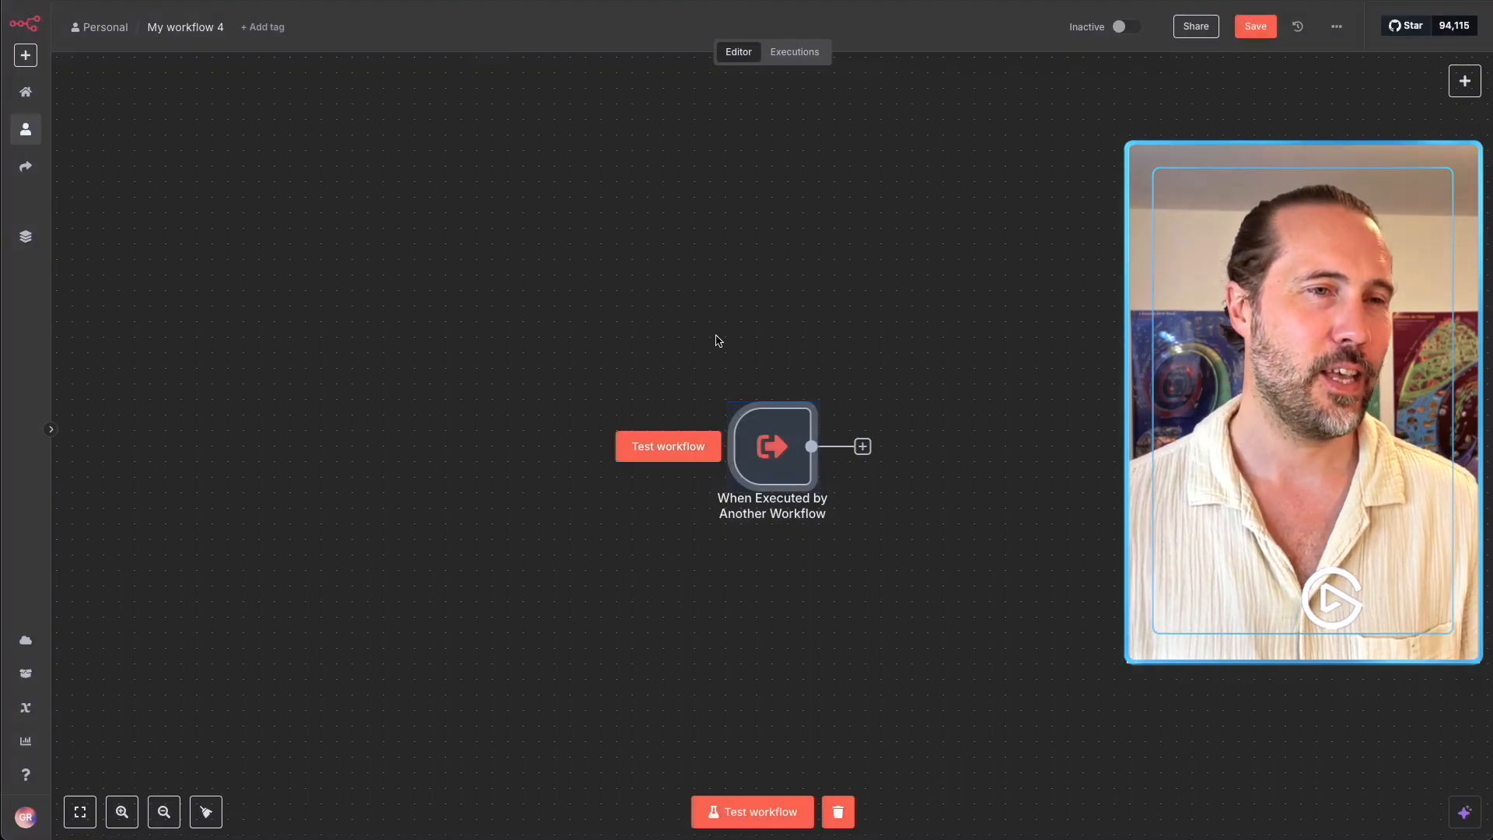
Add an OpenAI 'Message an assistant' node after the sub-workflow trigger.
left_click_drag(838, 367, 660, 221)
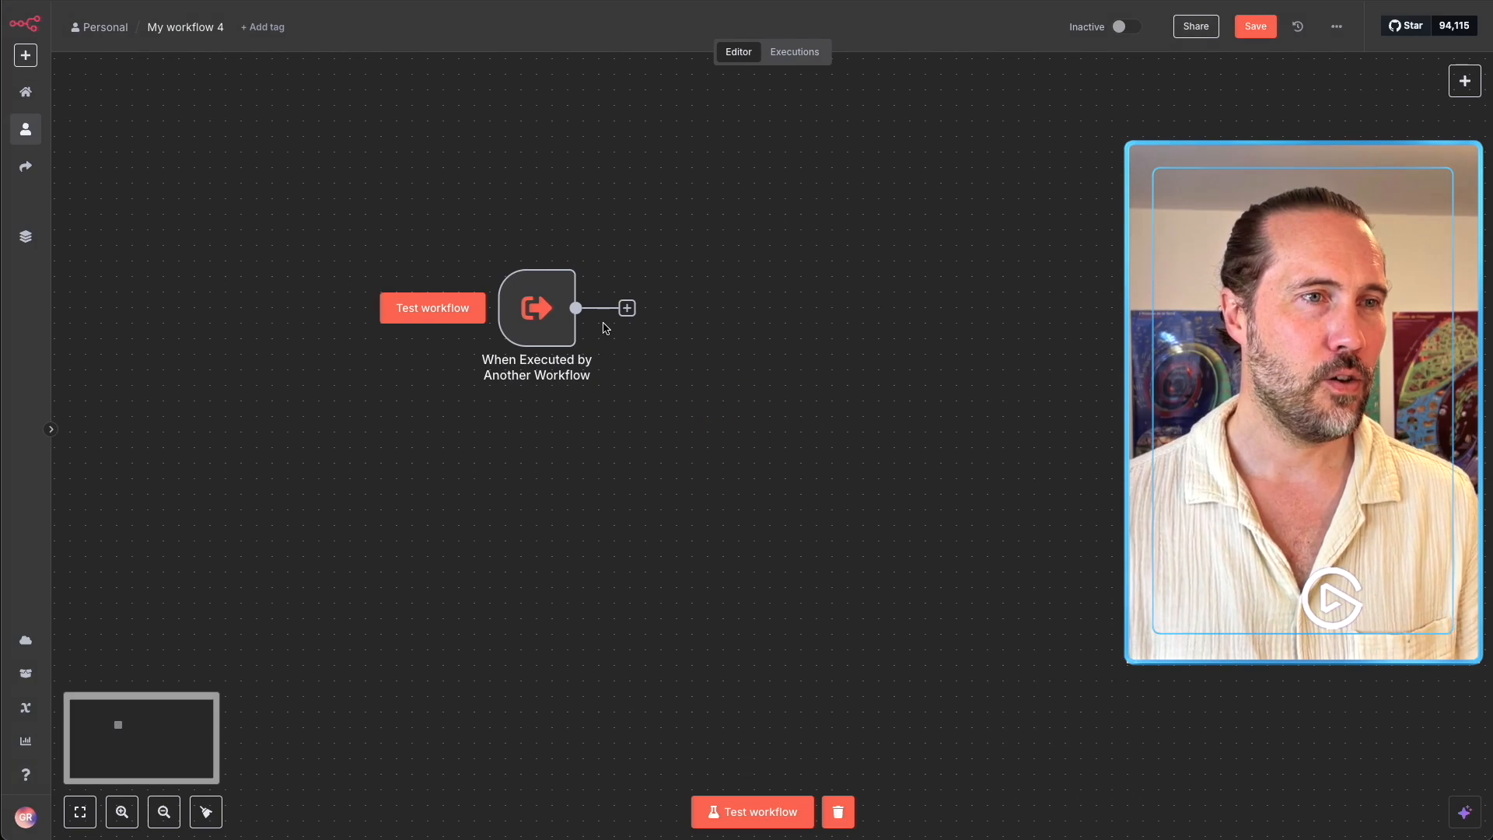
left_click(627, 308)
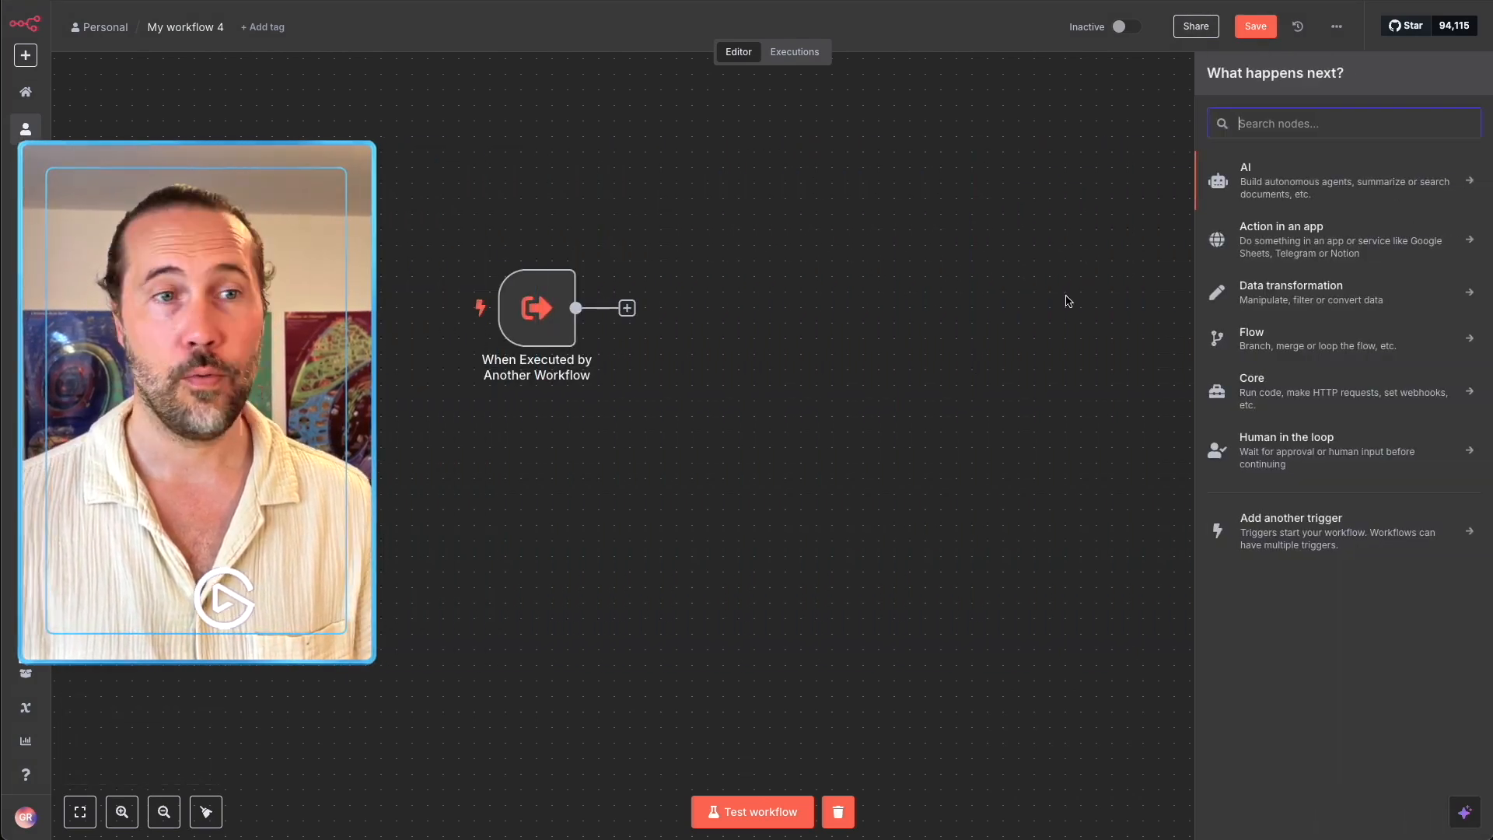
left_click(1282, 182)
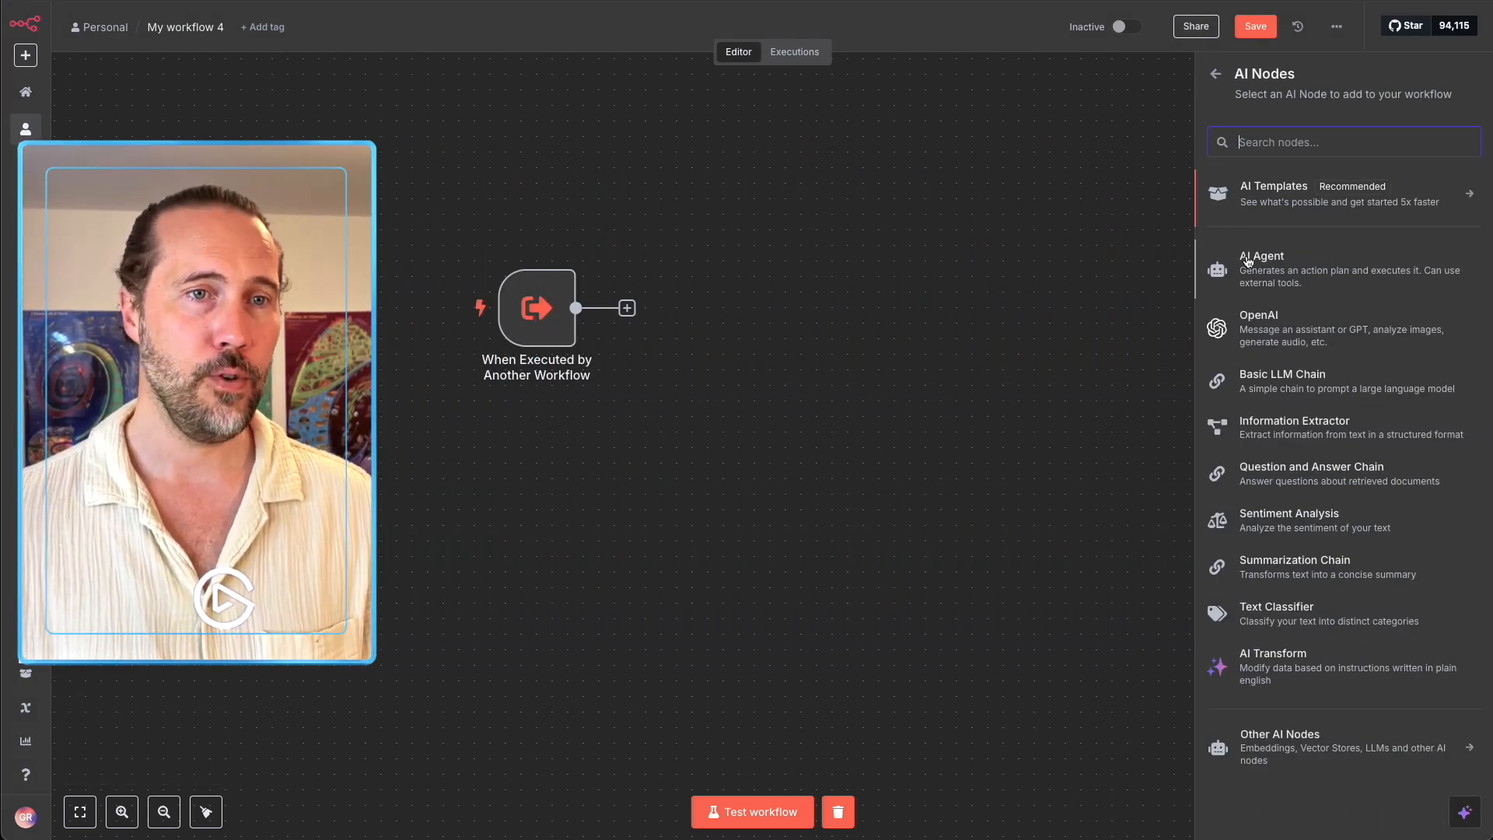
left_click(1285, 343)
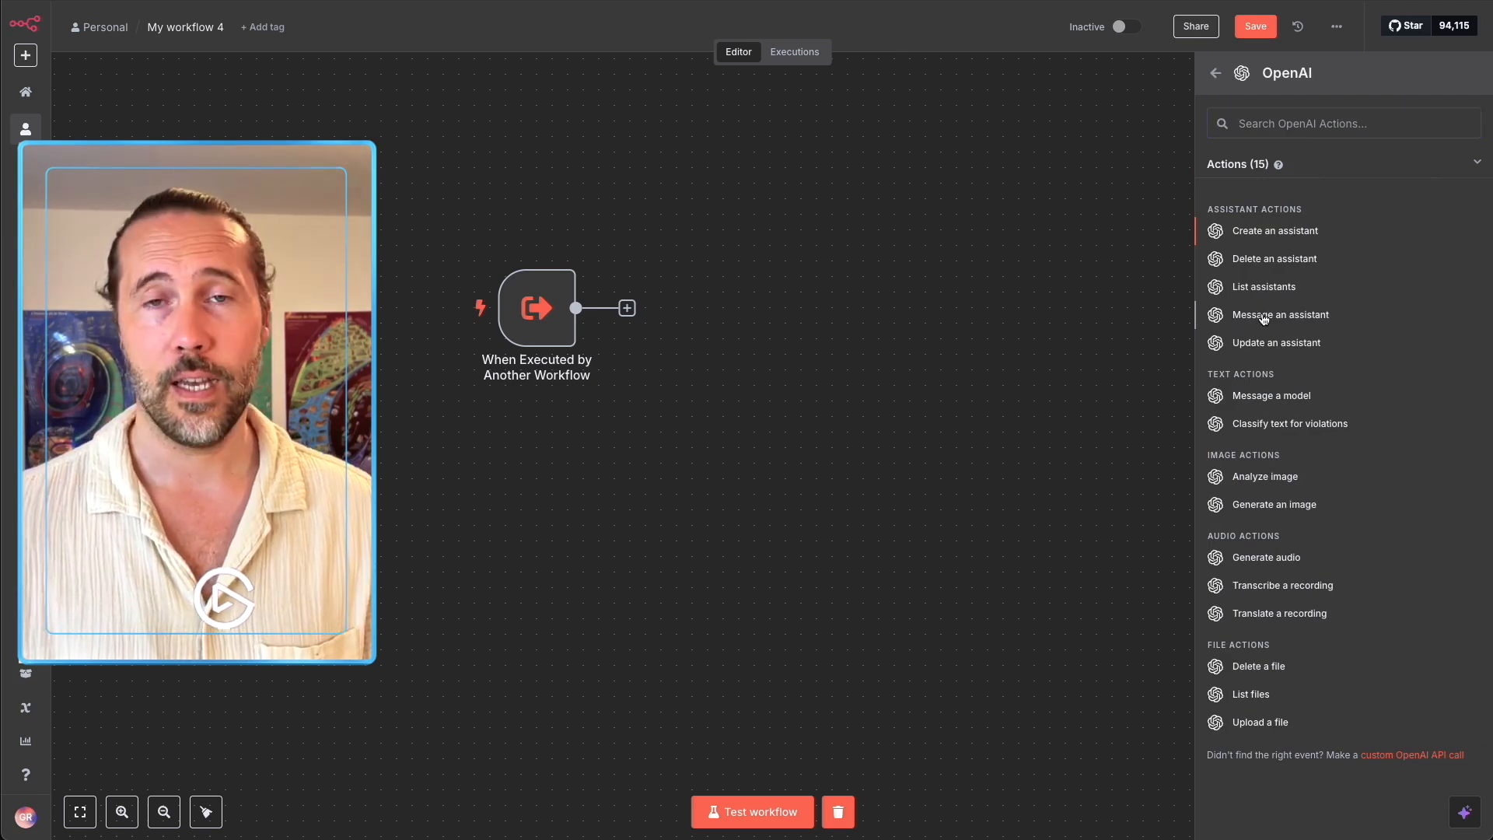
left_click(1263, 316)
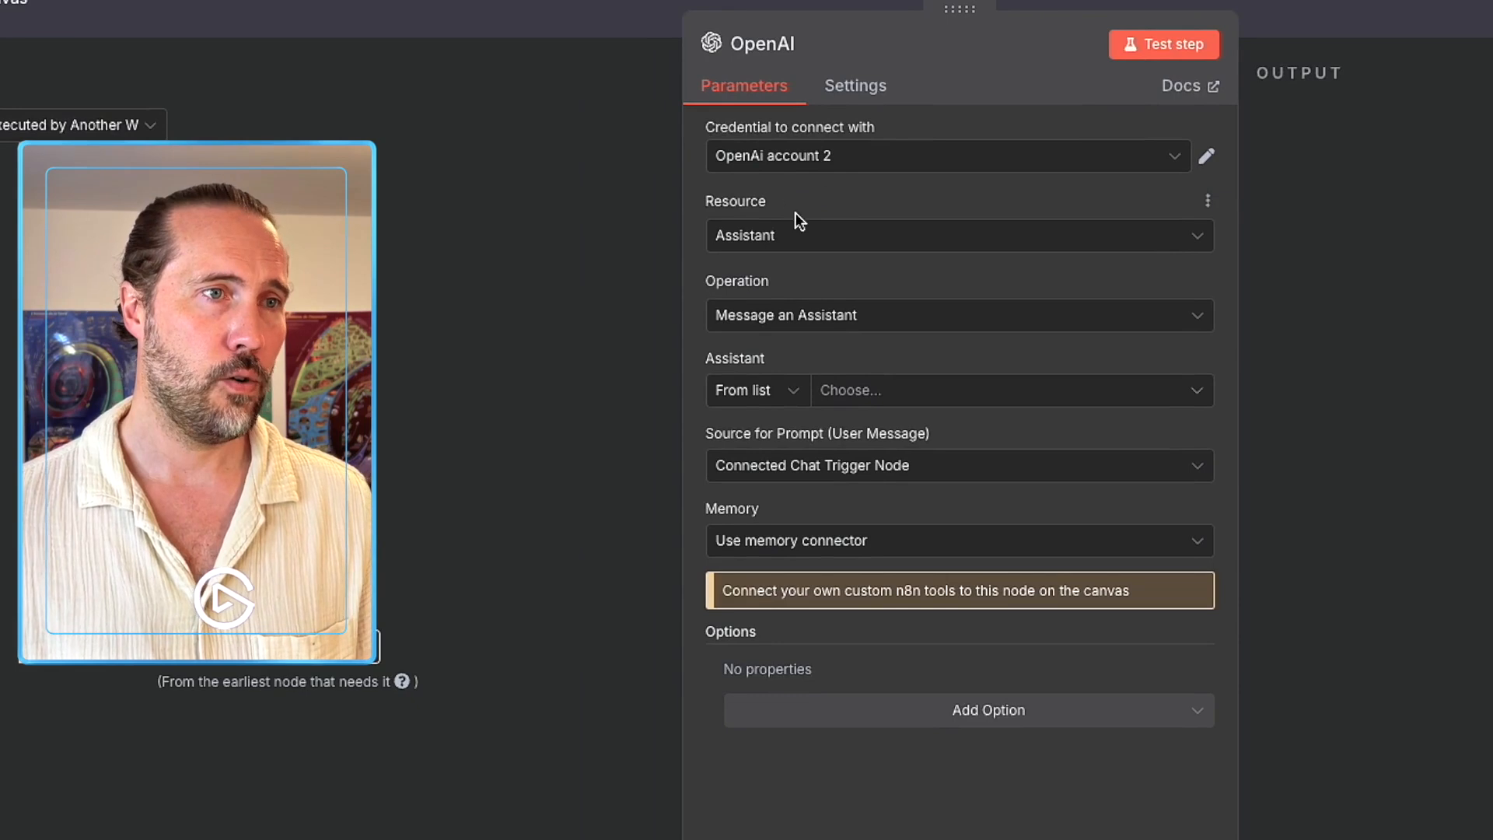
Switch the OpenAI node's resource to Text (Message a Model) using the GPT-4.1-MINI model.
left_click(759, 233)
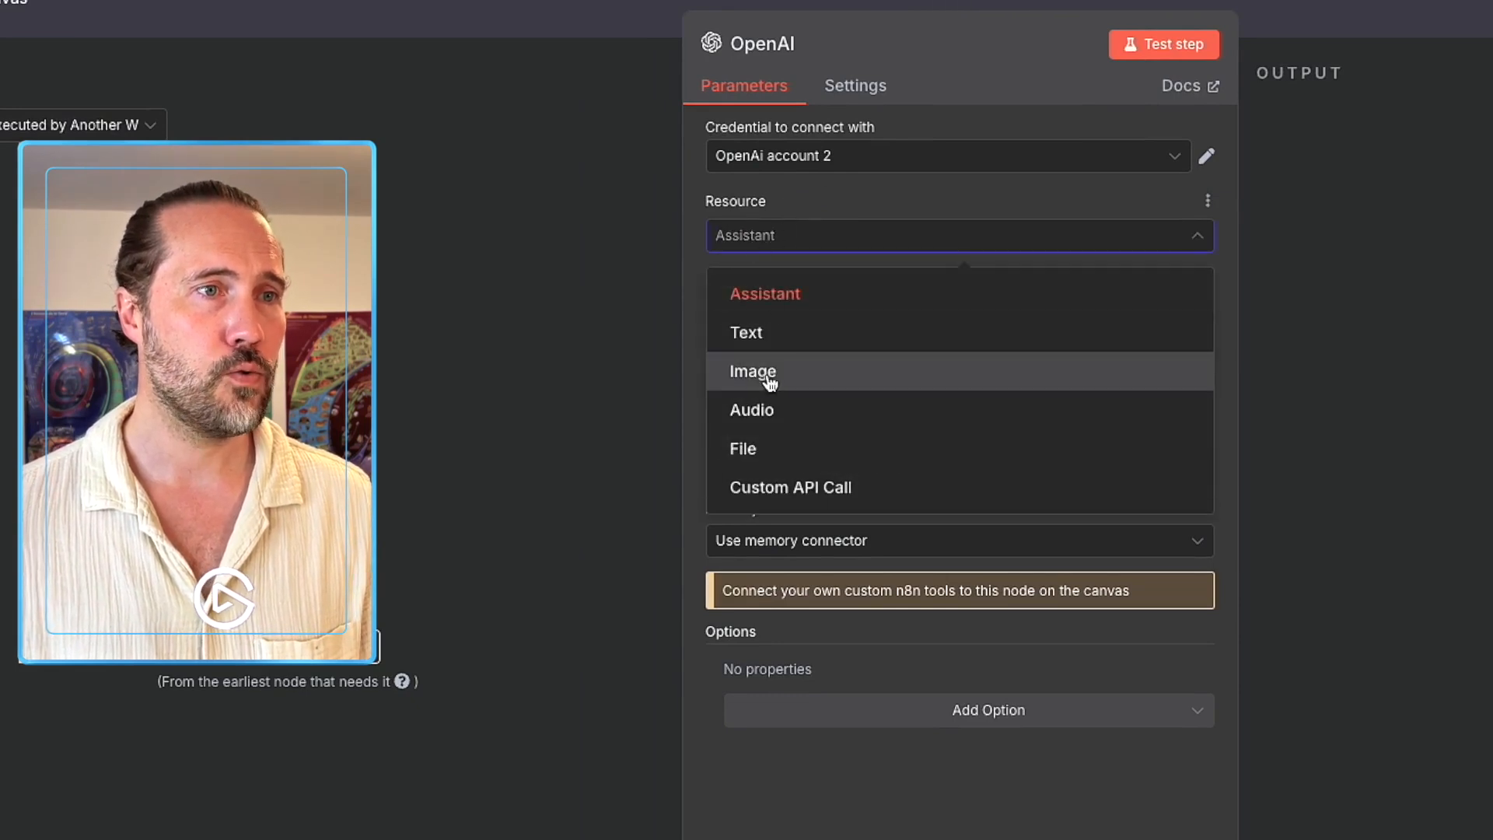
left_click(782, 333)
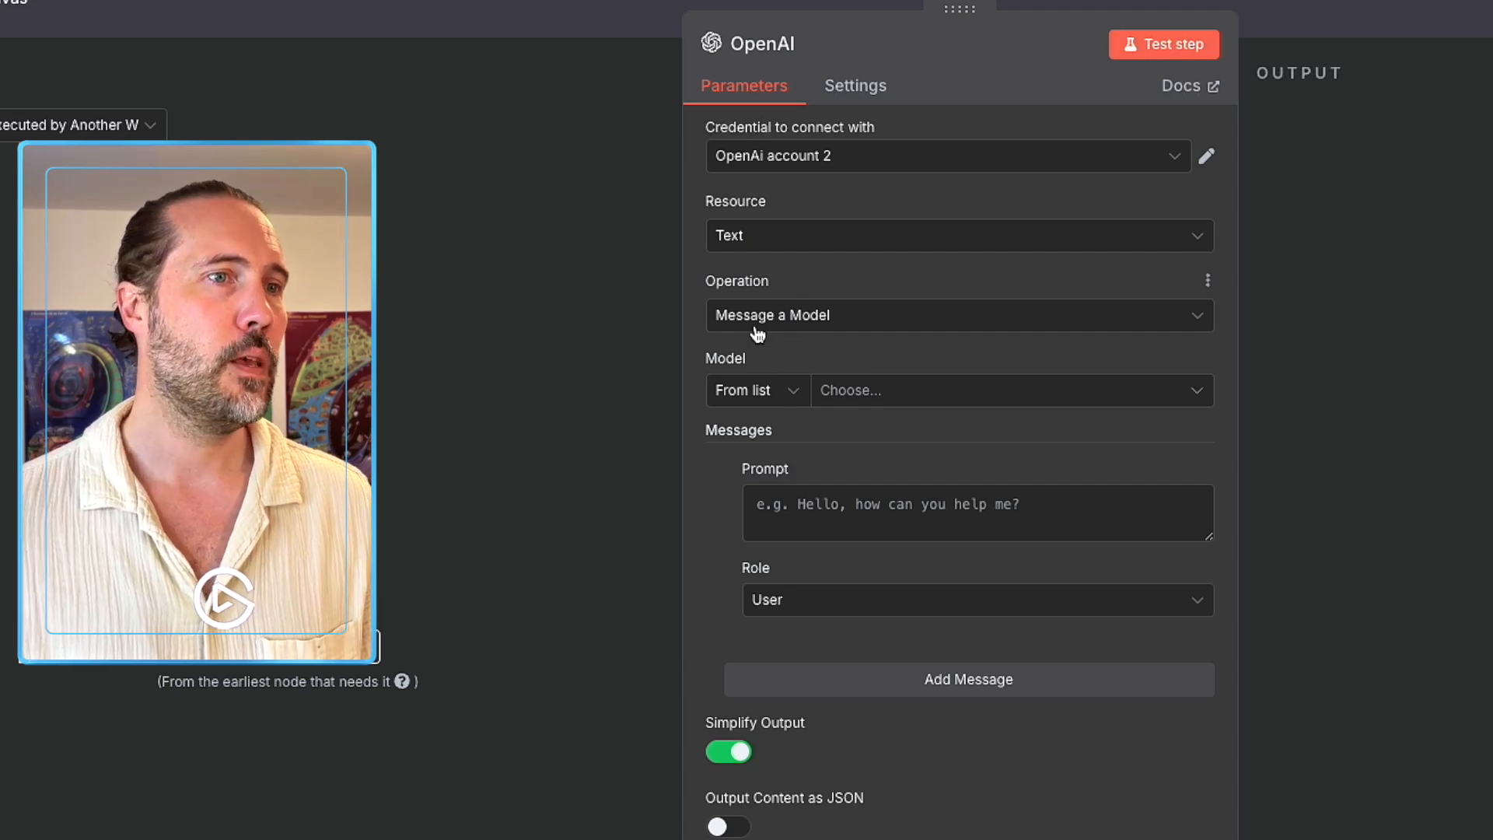
left_click(853, 394)
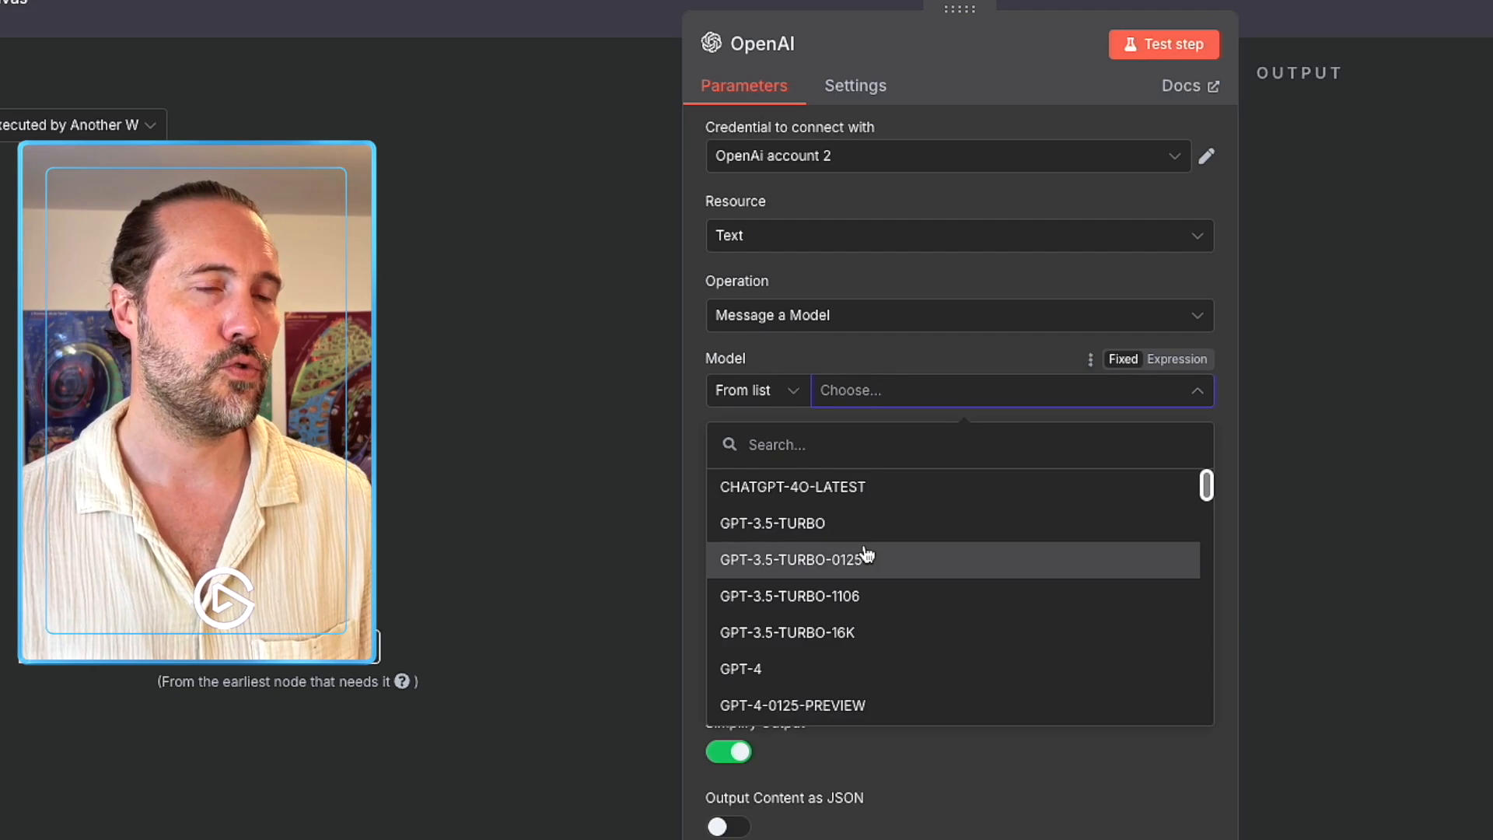
scroll(837, 553, "down", 3)
scroll(835, 552, "down", 3)
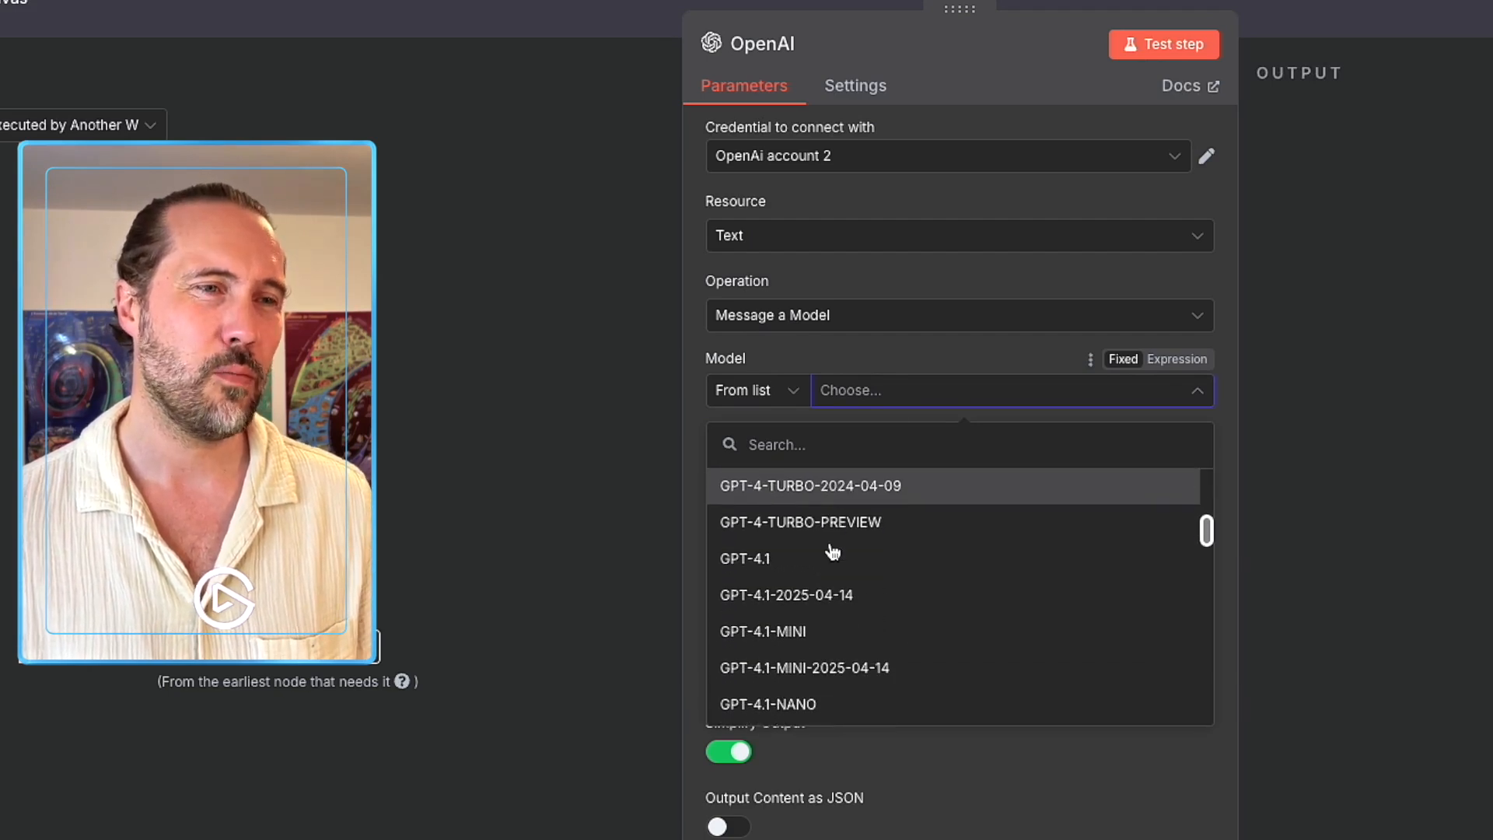
left_click(839, 606)
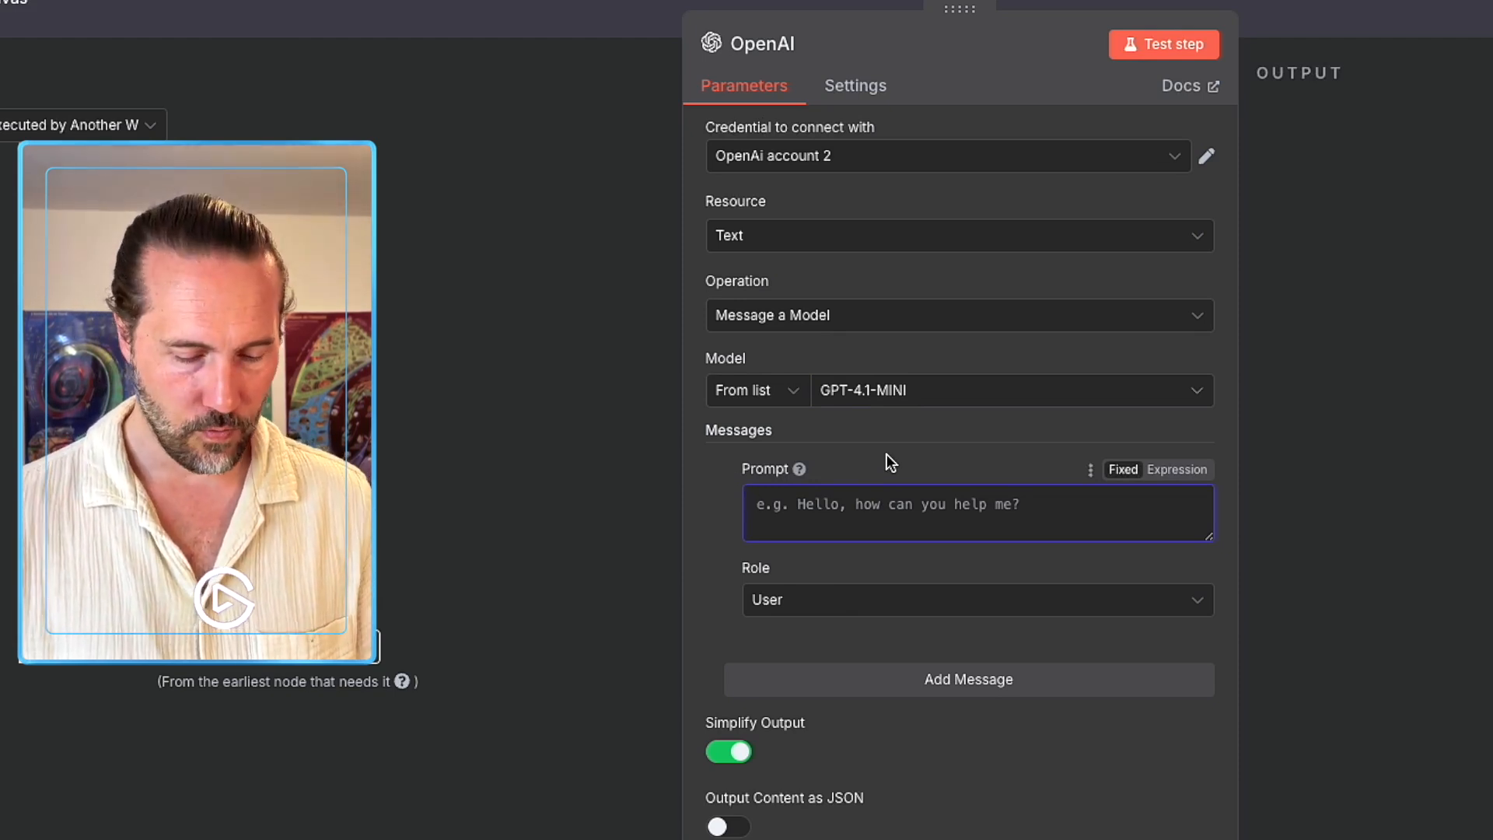
Write the prompt 'Parse la "query" et sors-moi les paramètres séparément.' and add an empty second message.
type("Parse la \"query\" et sépare les paramètres")
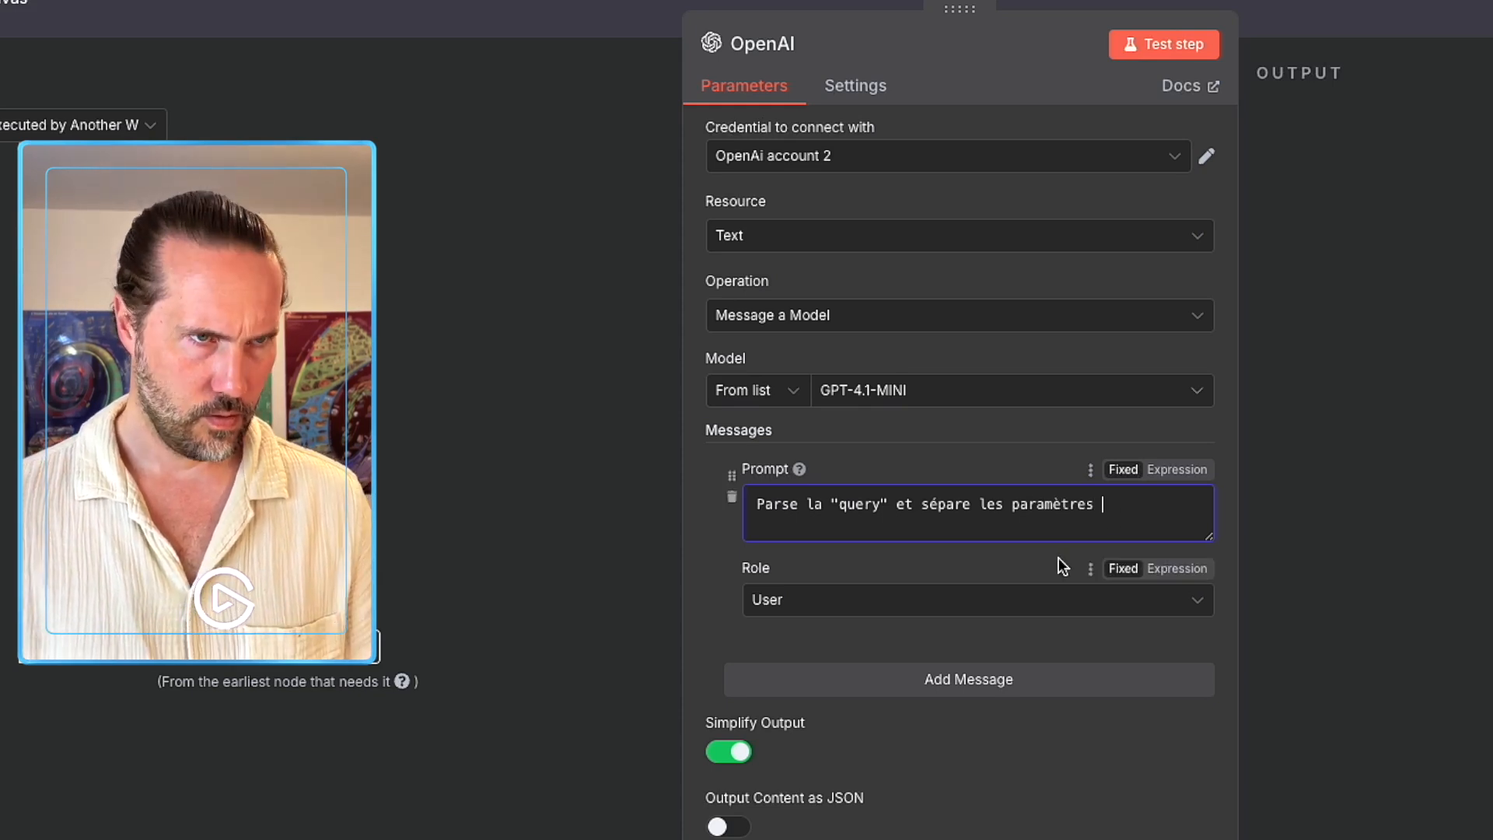
left_click_drag(1104, 505, 930, 505)
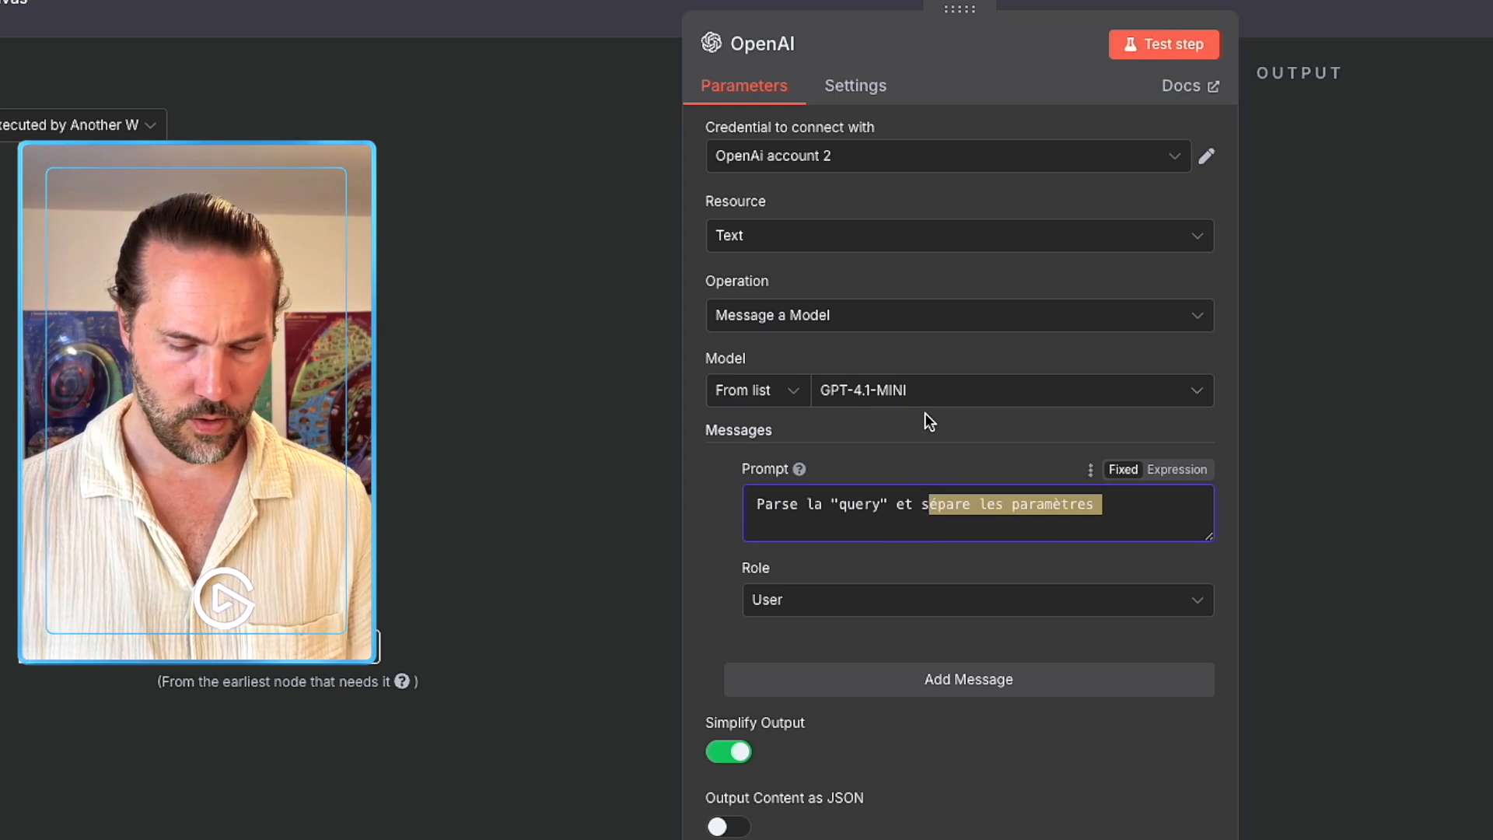
type("ors-moi les paramètres séparé")
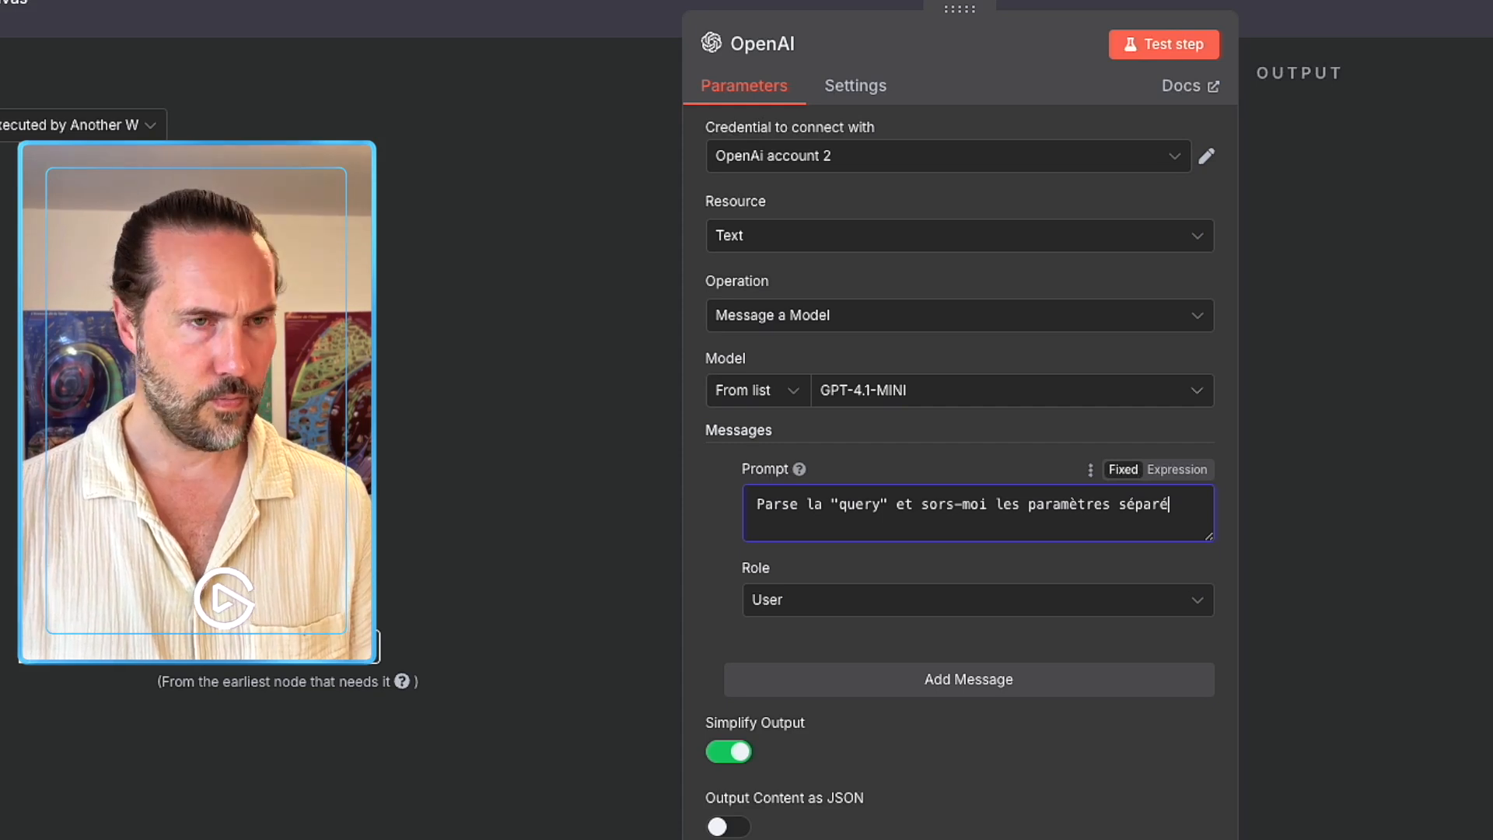
type("nt.")
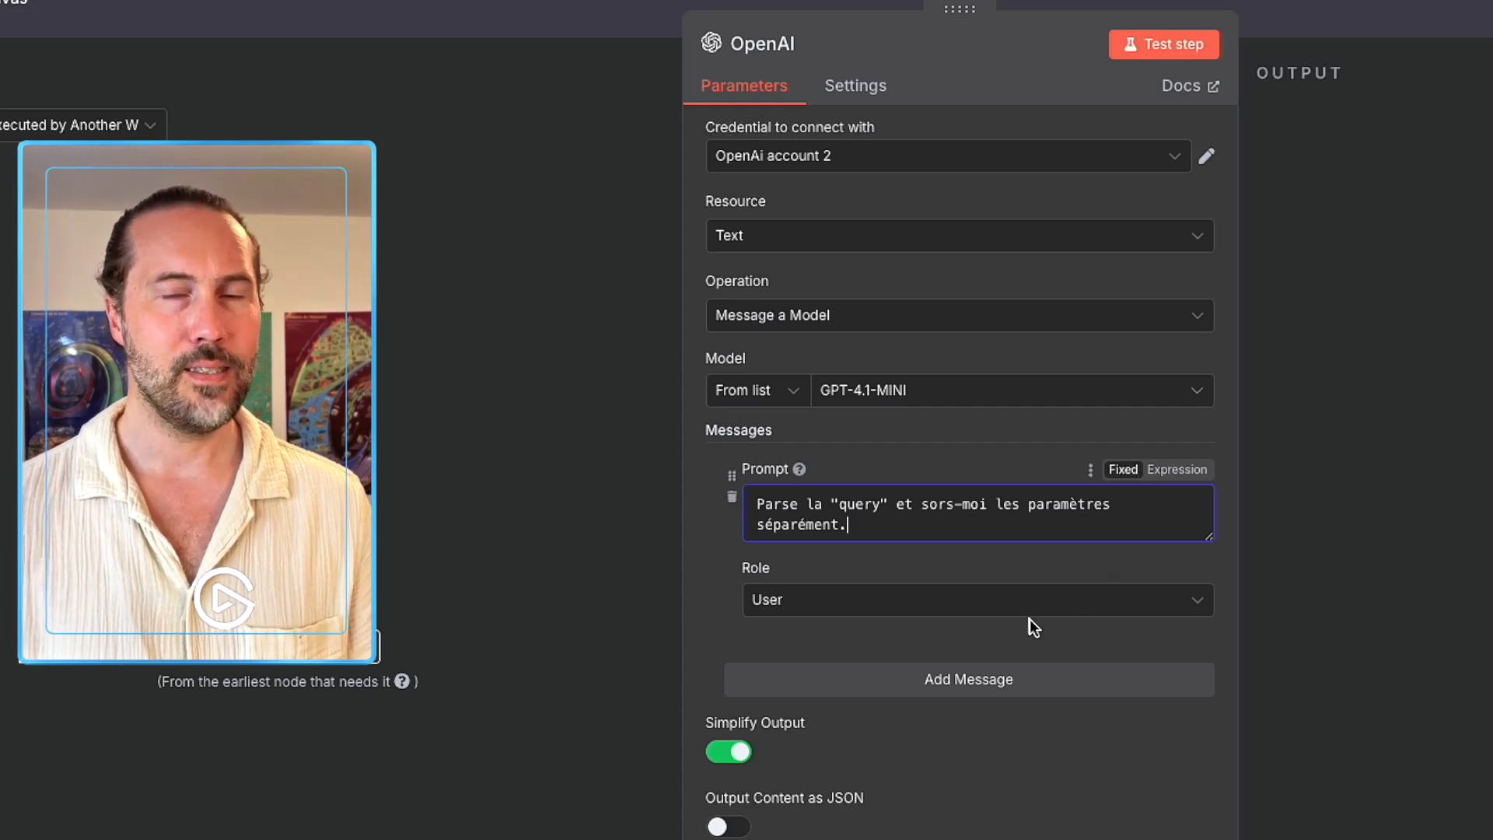
left_click(970, 679)
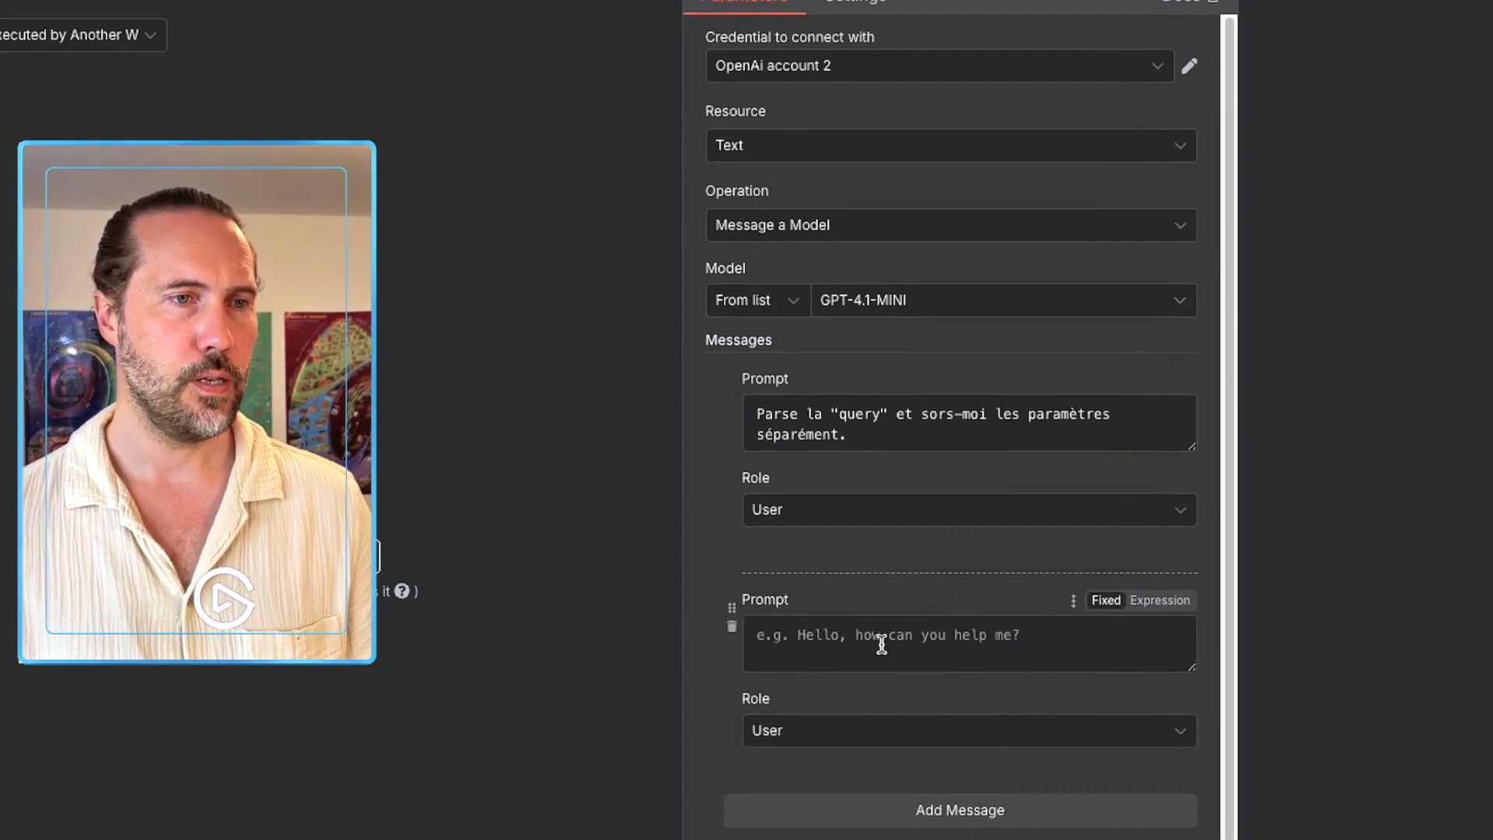
left_click(882, 734)
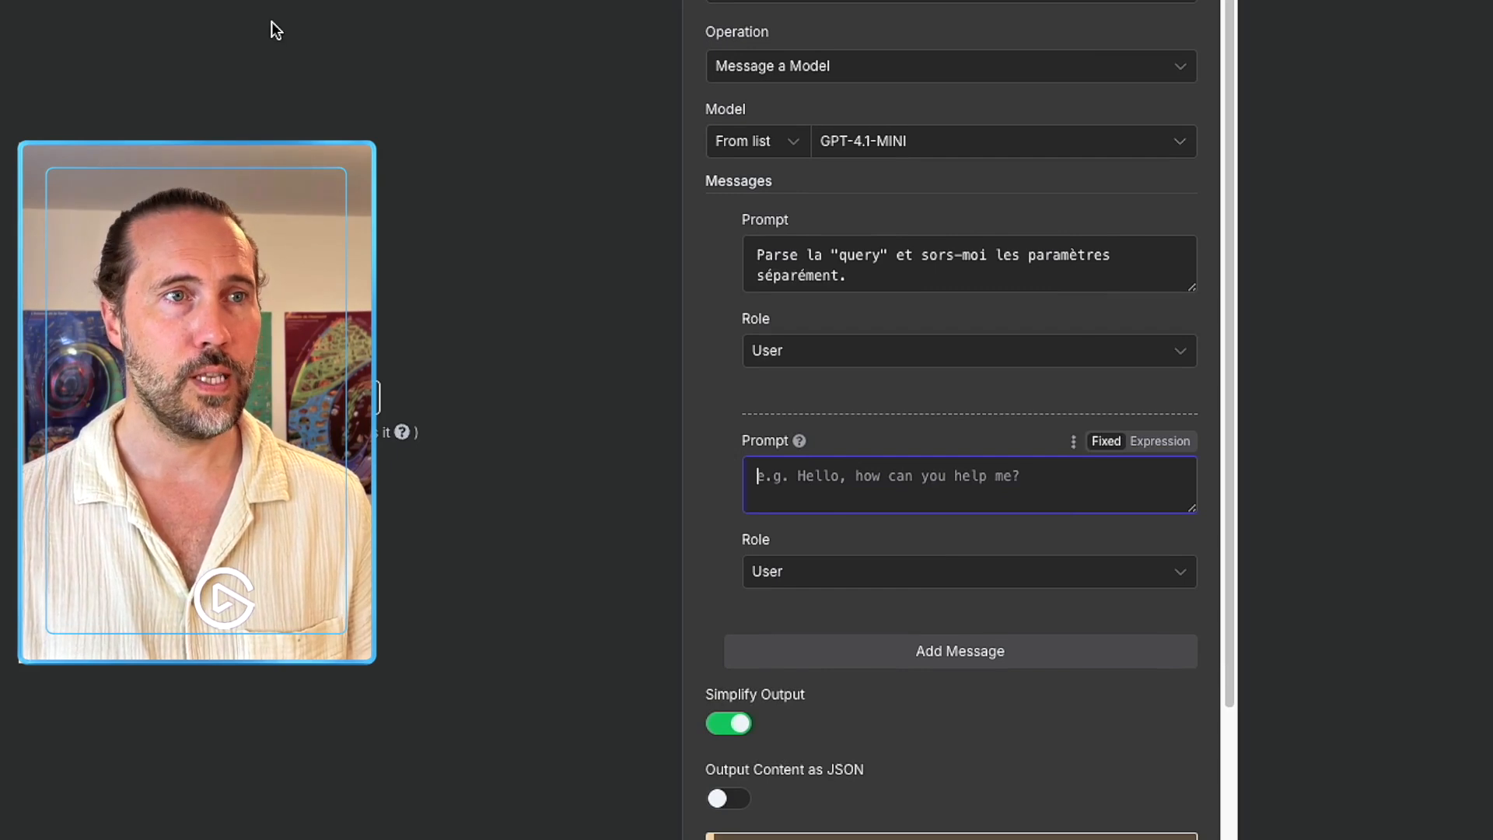
left_click(996, 23)
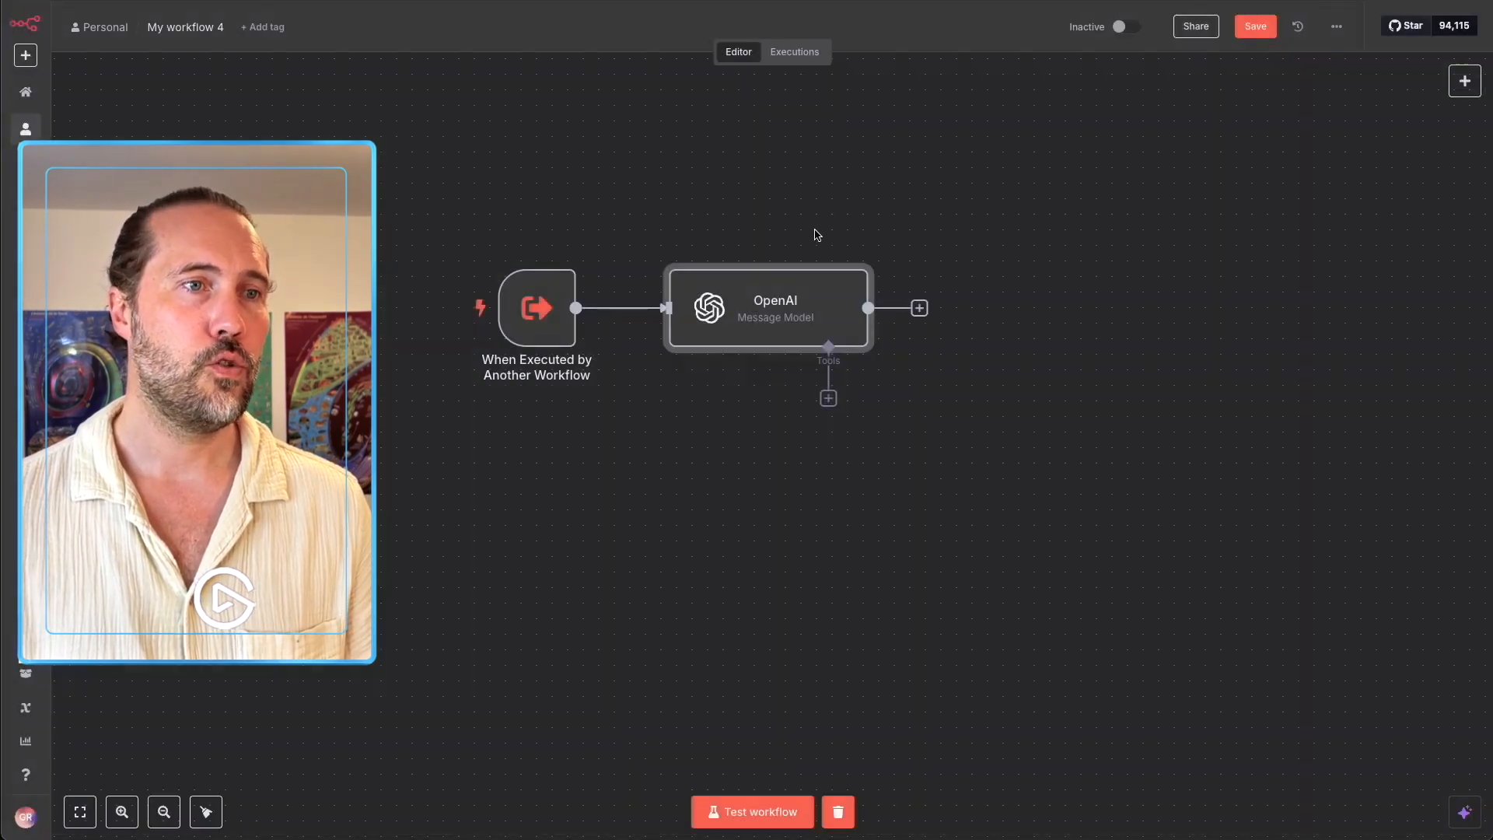
mouse_move(510, 332)
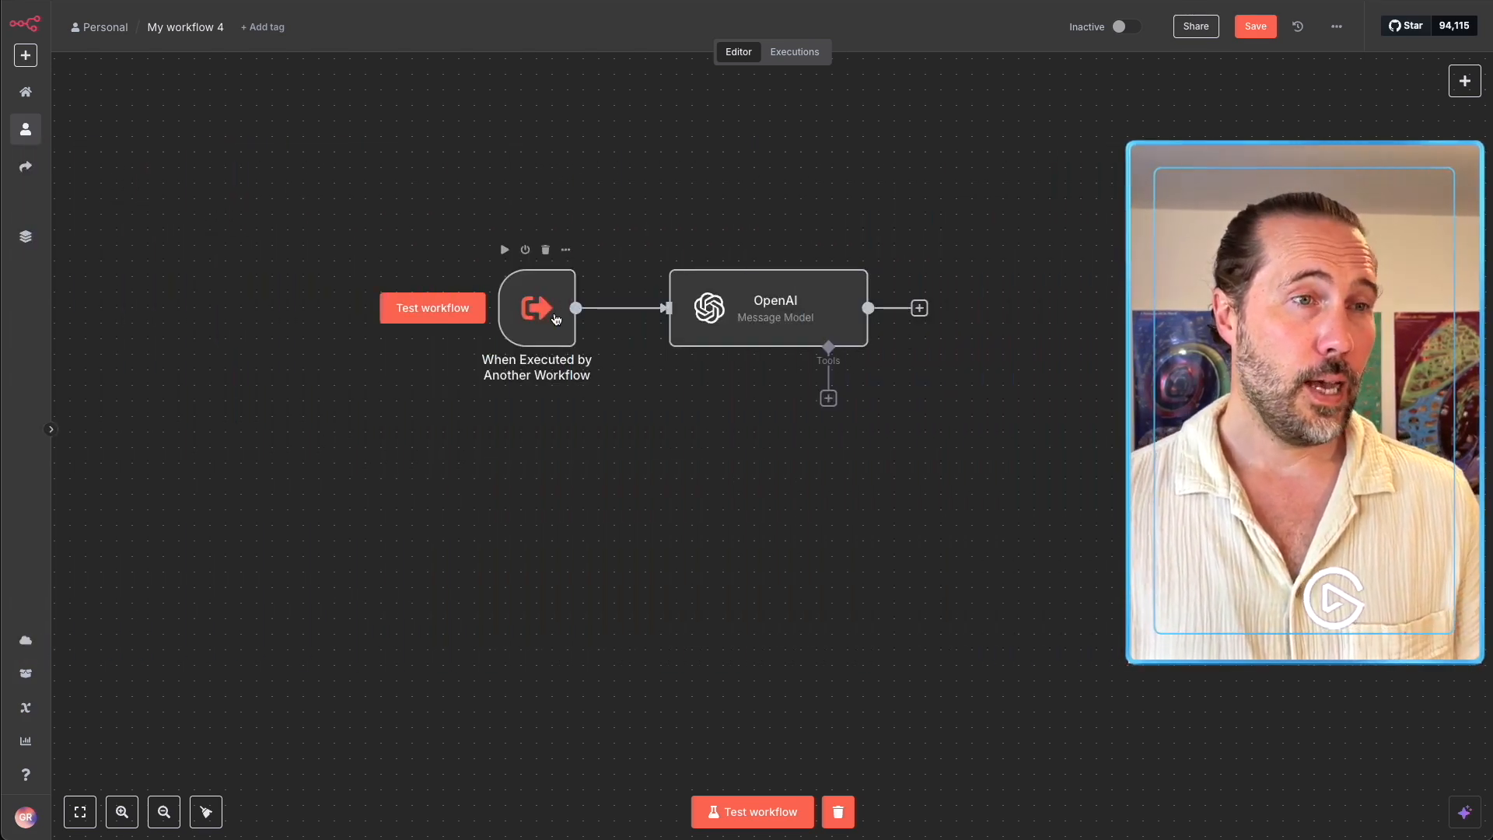
Paste sample JSON with a query into the trigger's output and delete 'emailType=text&' from it.
double_click(550, 300)
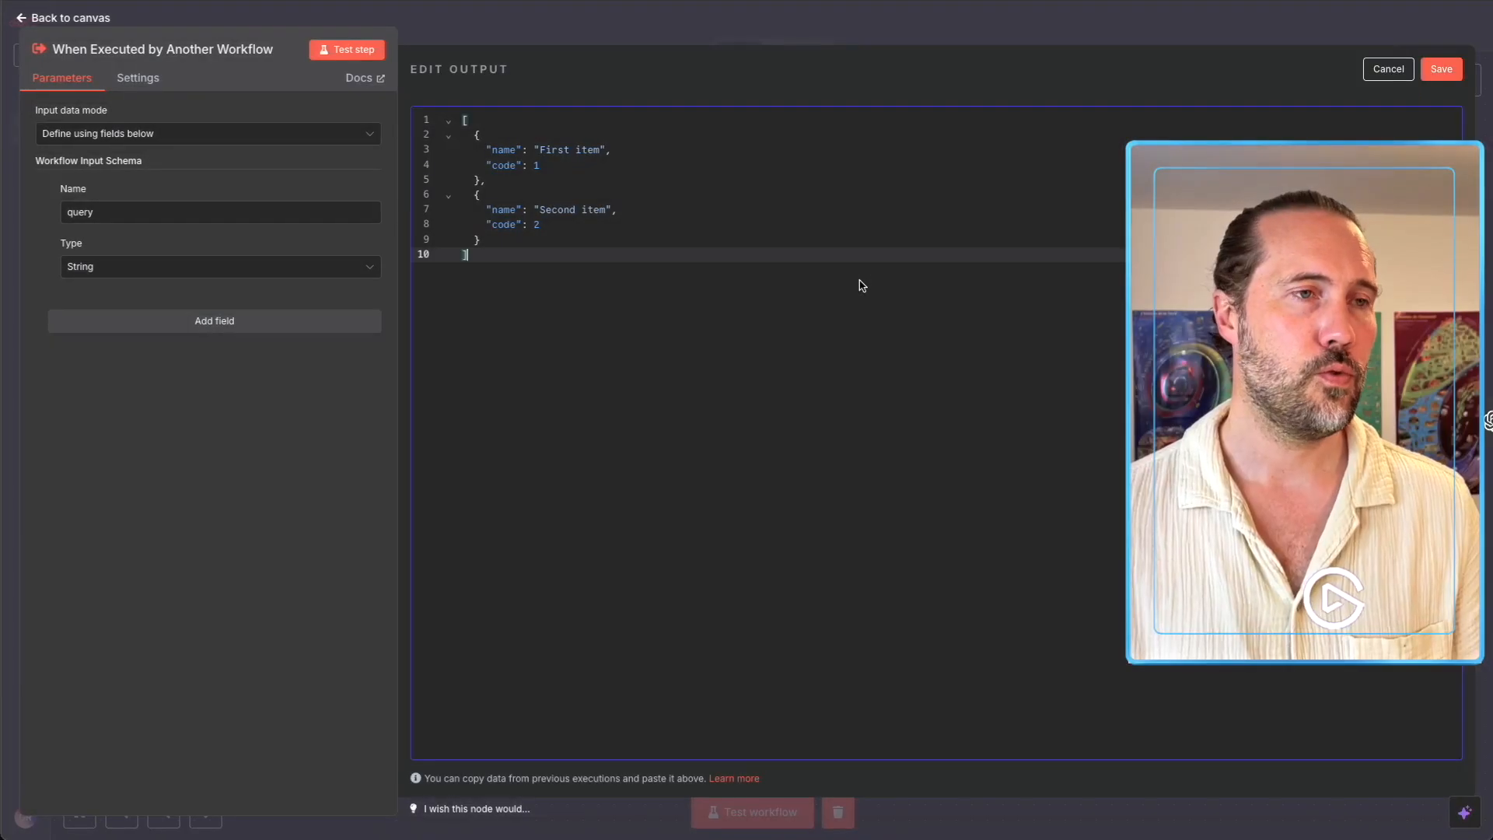
key("ctrl+a")
type("[   {     \"query\": \"sendTo=&subject=&emailType=text&message=&appendAttribution=false&bccList=&ccList=\"   } ]")
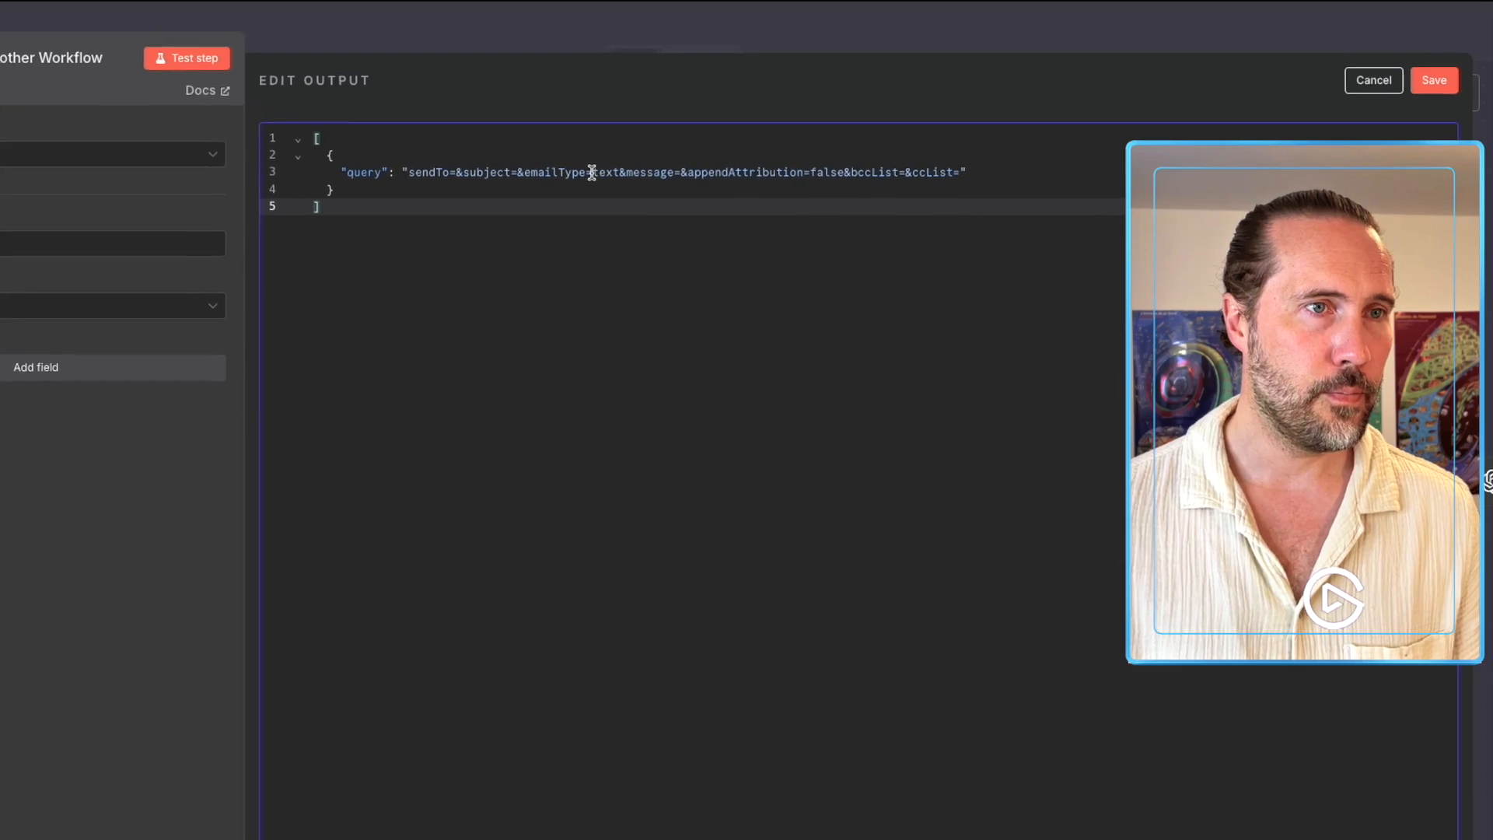
left_click_drag(609, 174, 497, 183)
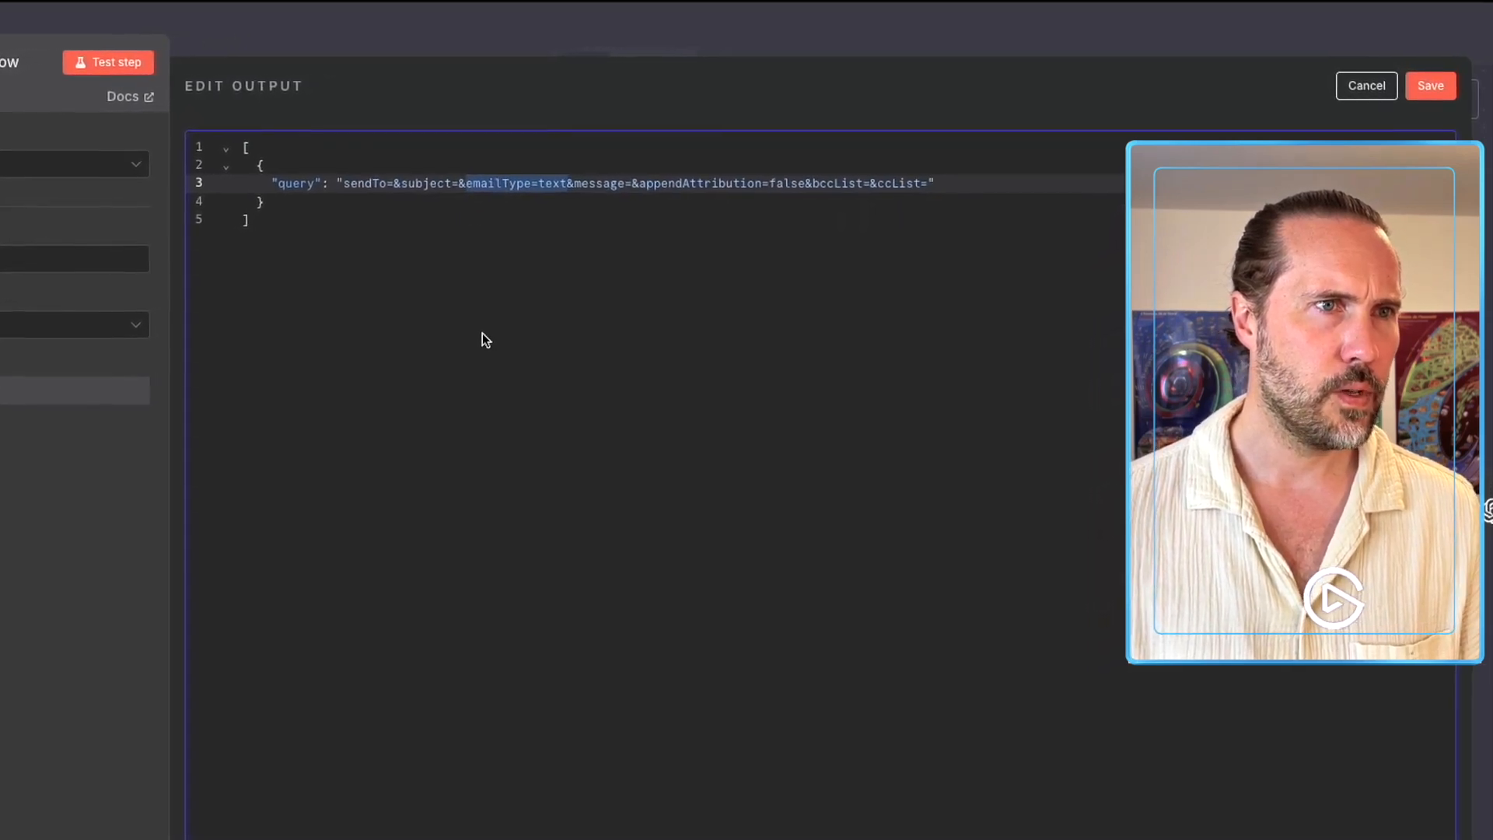
key("BackSpace")
key("BackSpace")
left_click(481, 391)
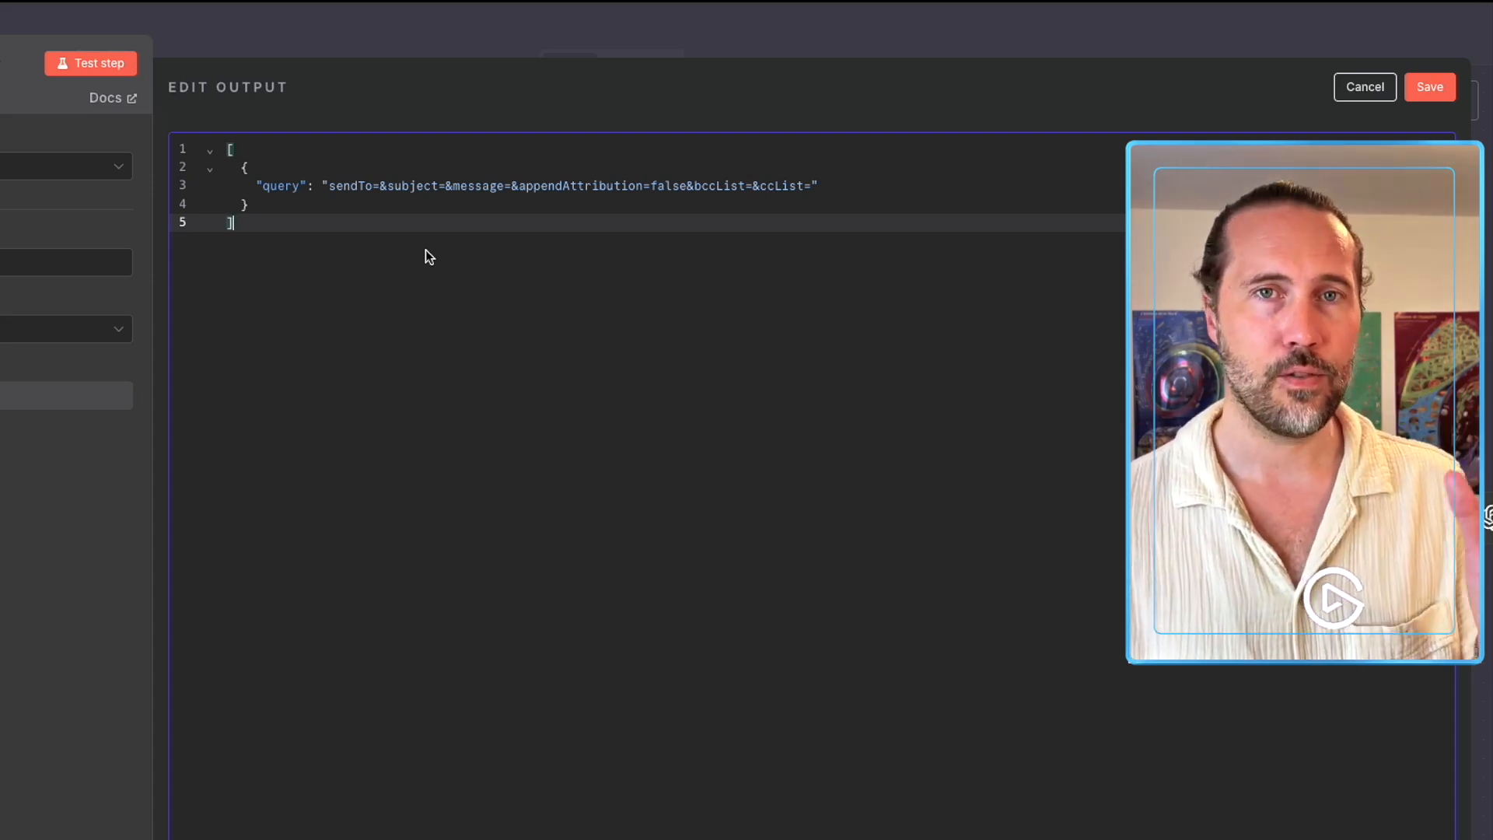
Review the remaining sendTo, subject, message, appendAttribution, bccList and ccList parameters, then save the pinned data.
double_click(342, 187)
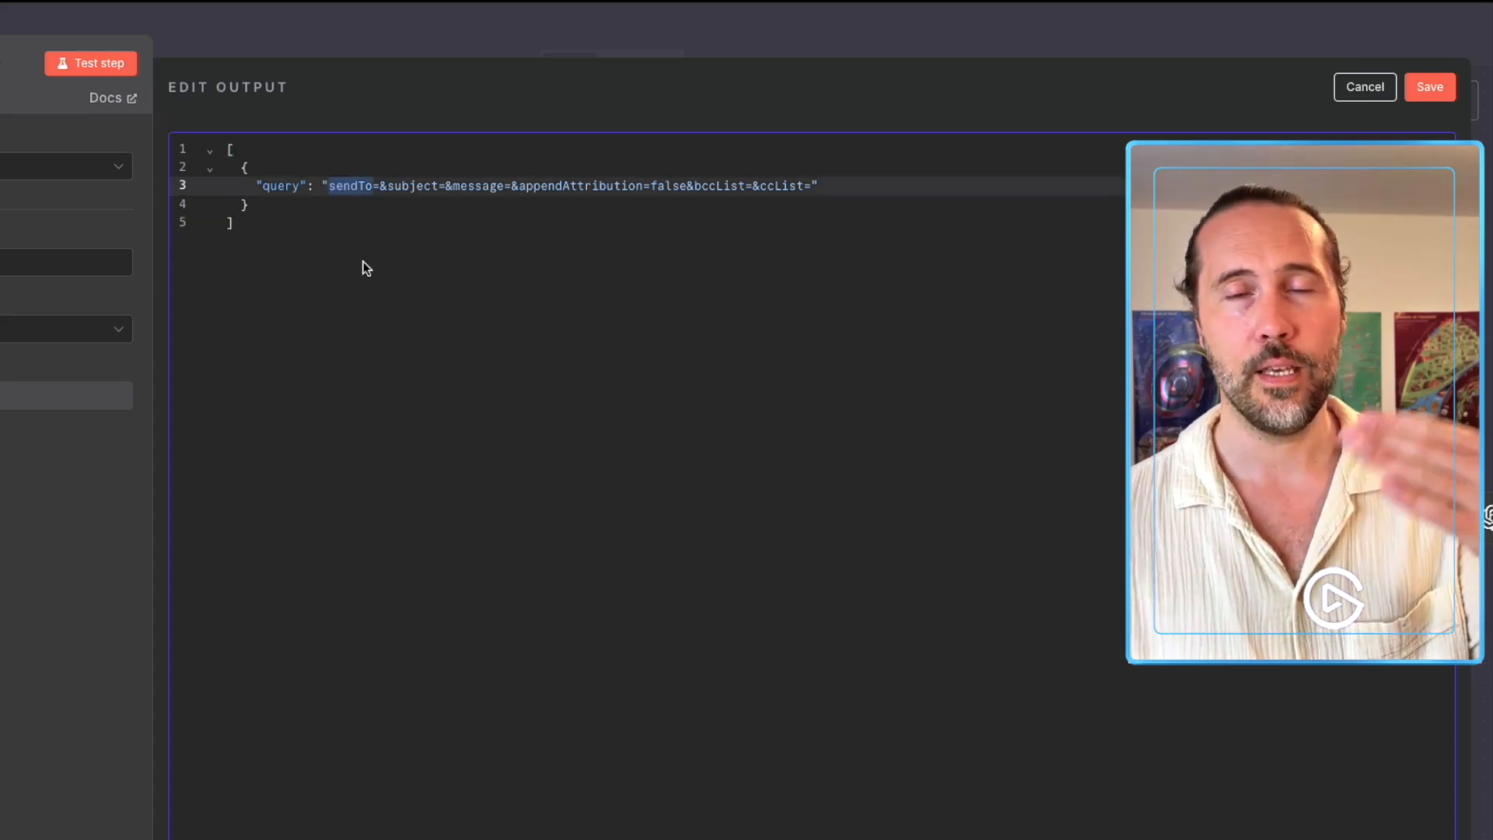
double_click(415, 187)
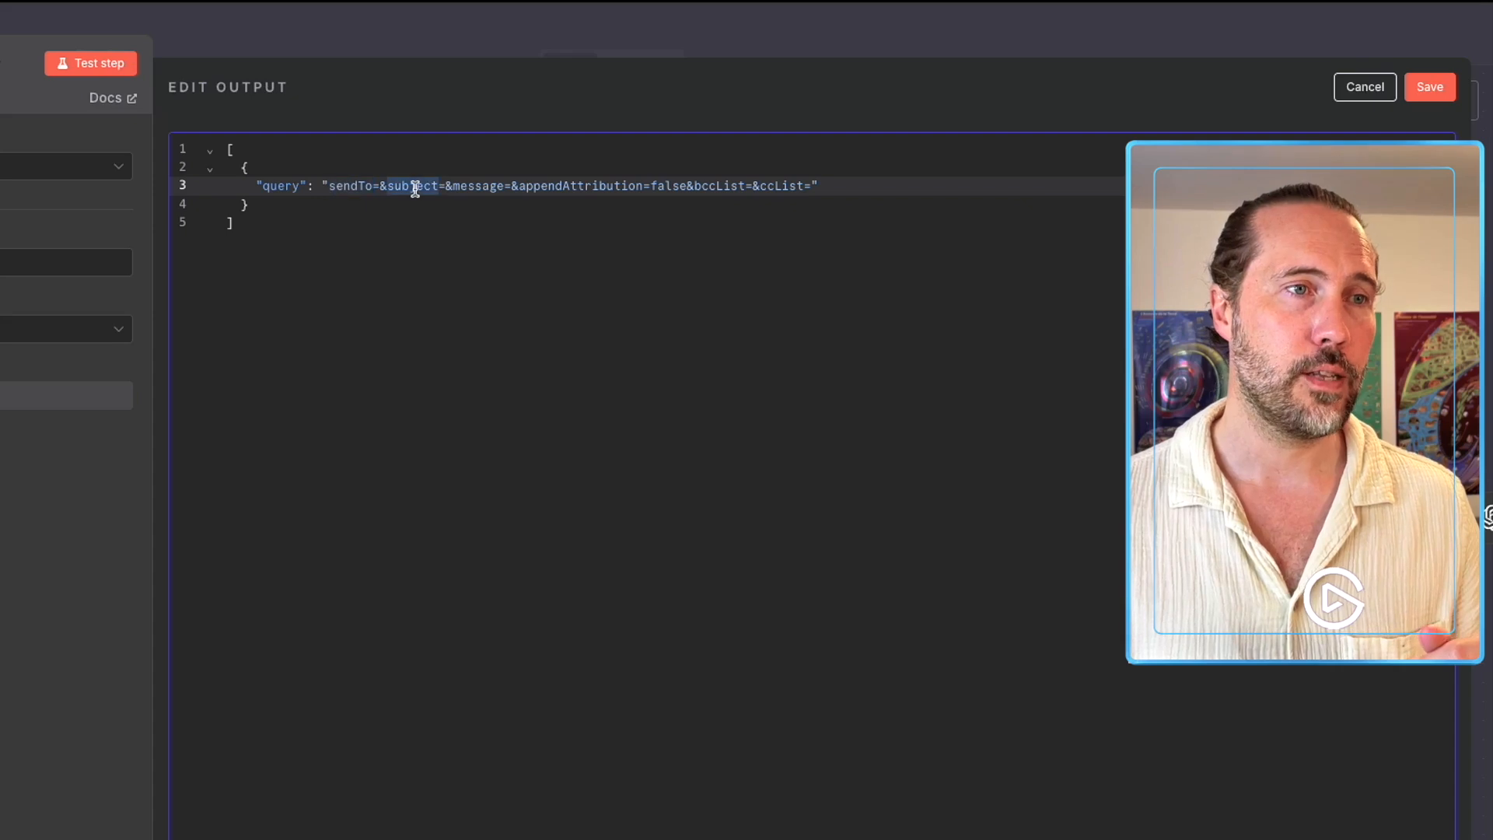
double_click(474, 186)
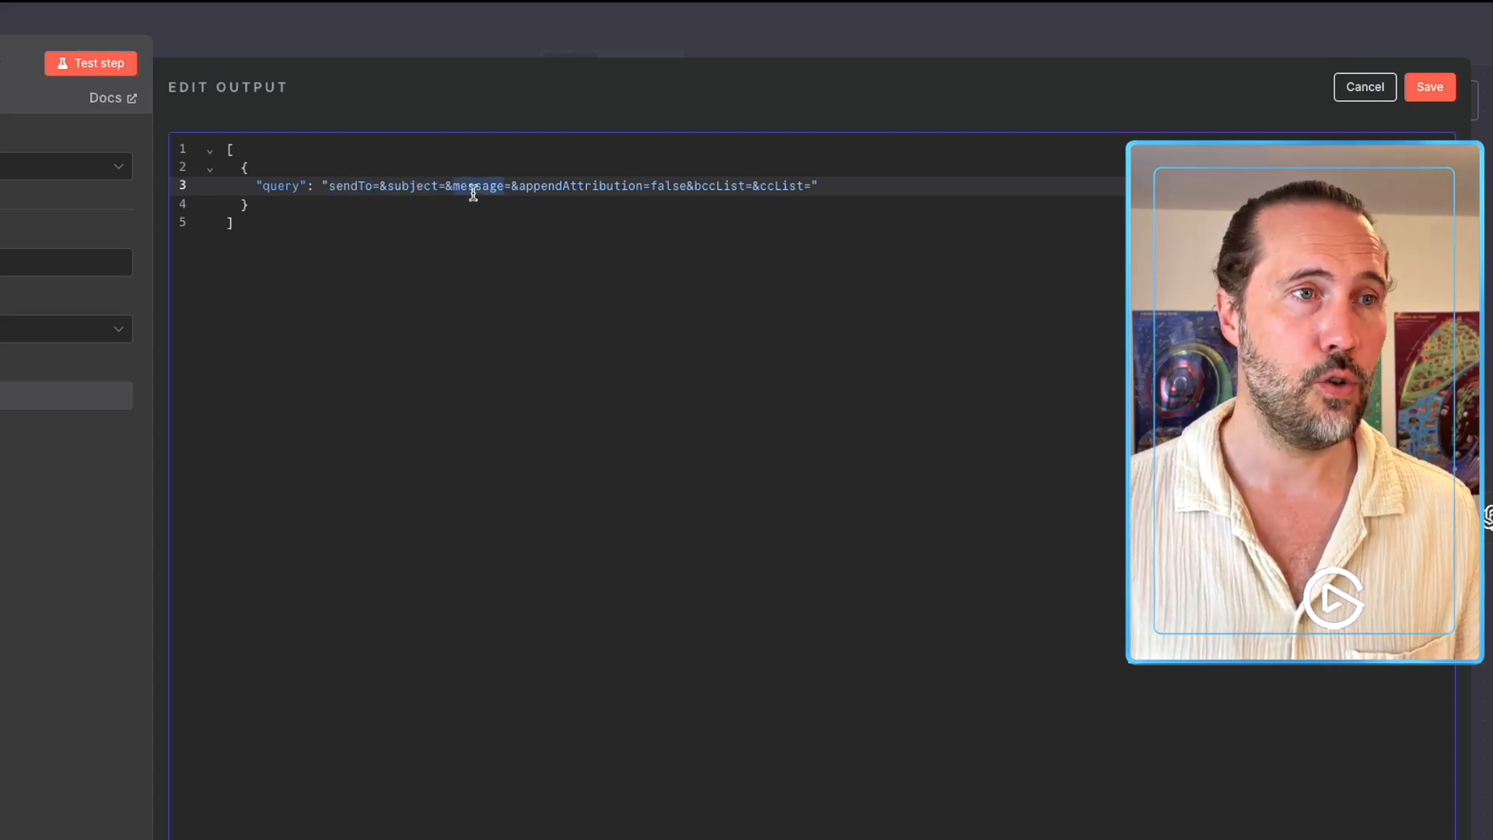
double_click(574, 186)
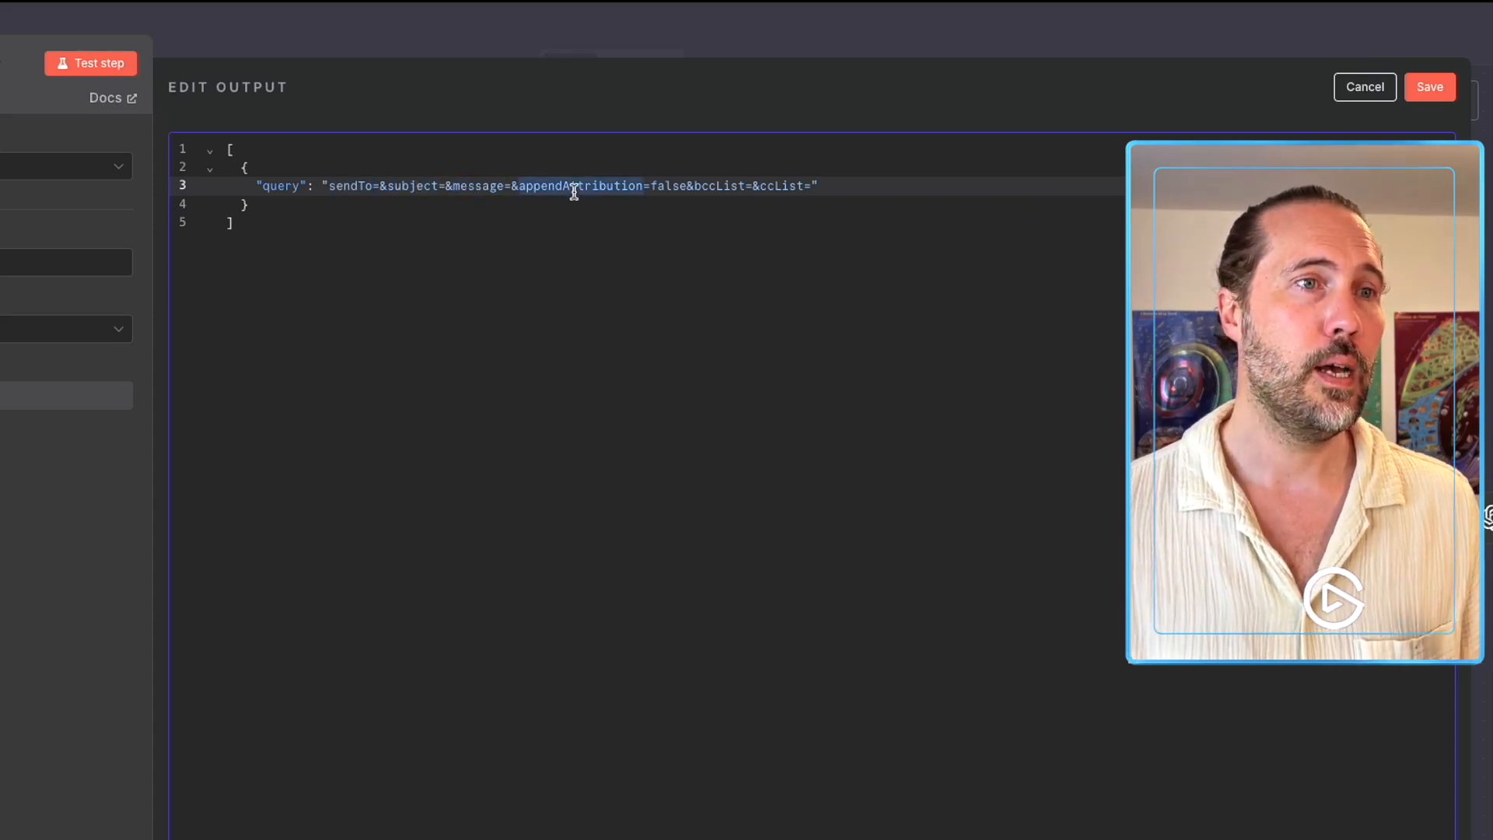
double_click(707, 186)
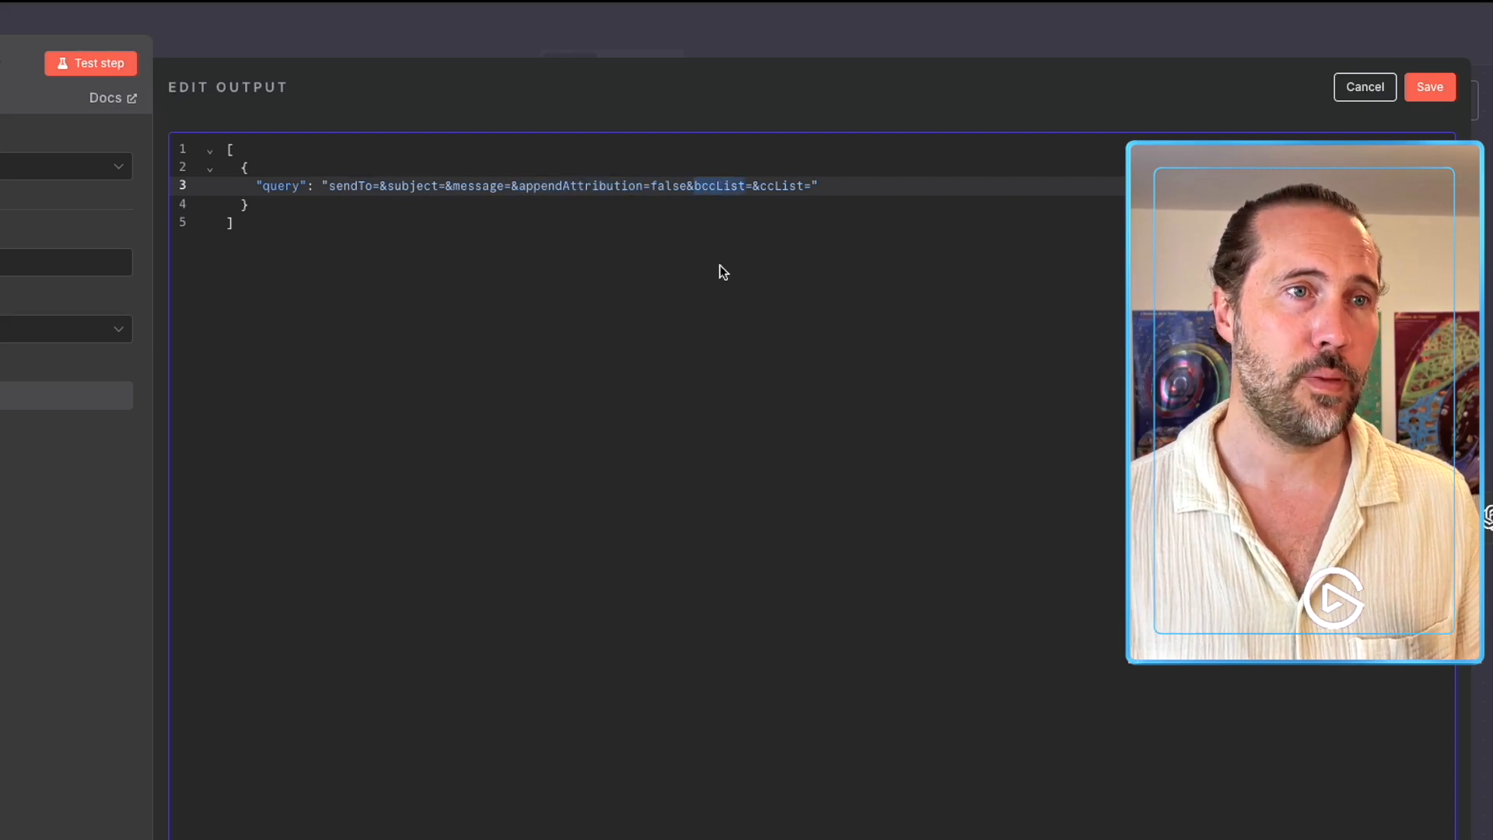
double_click(776, 190)
left_click(787, 254)
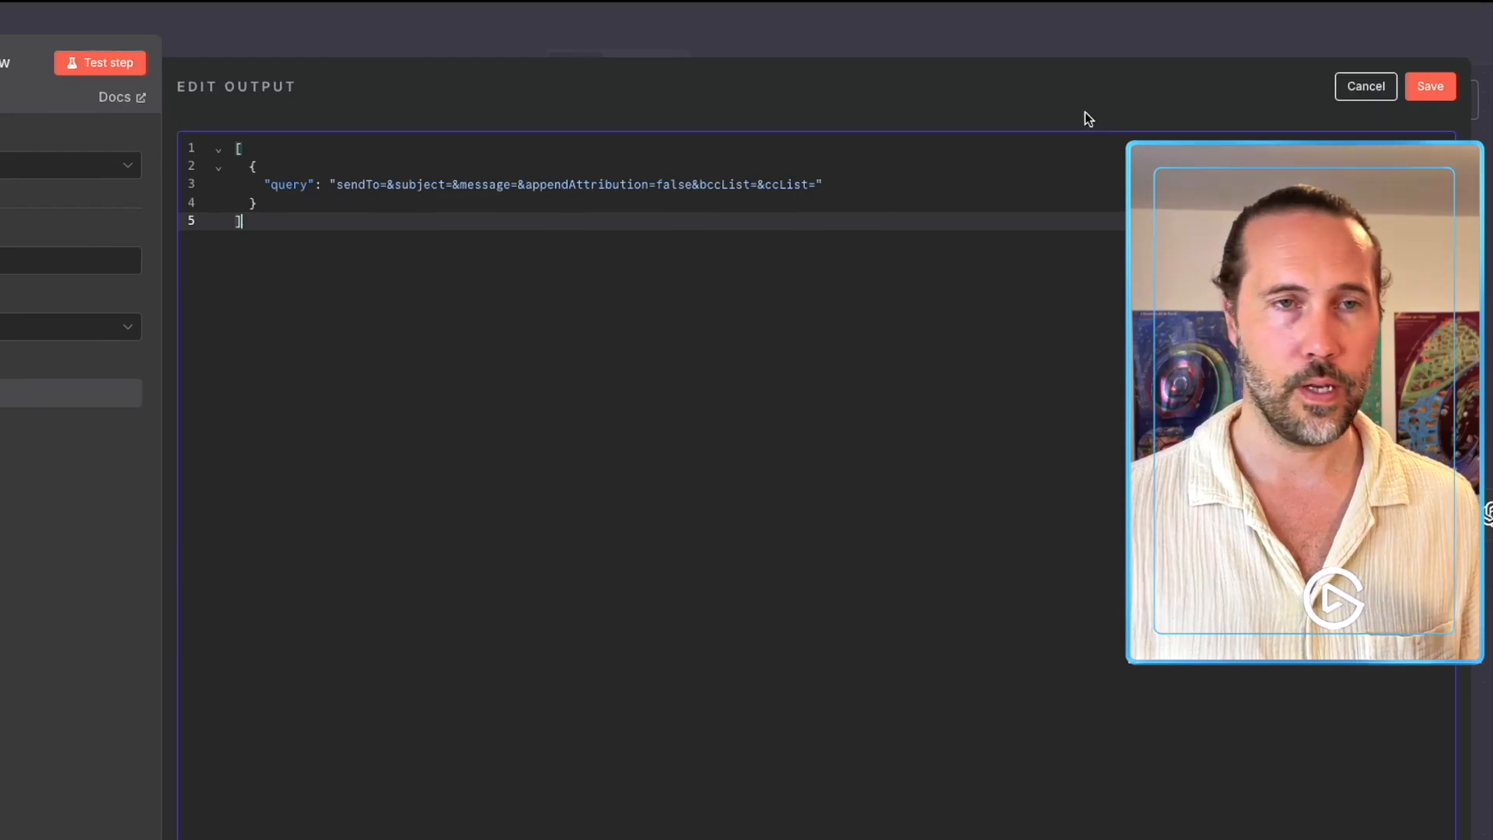
left_click(1436, 86)
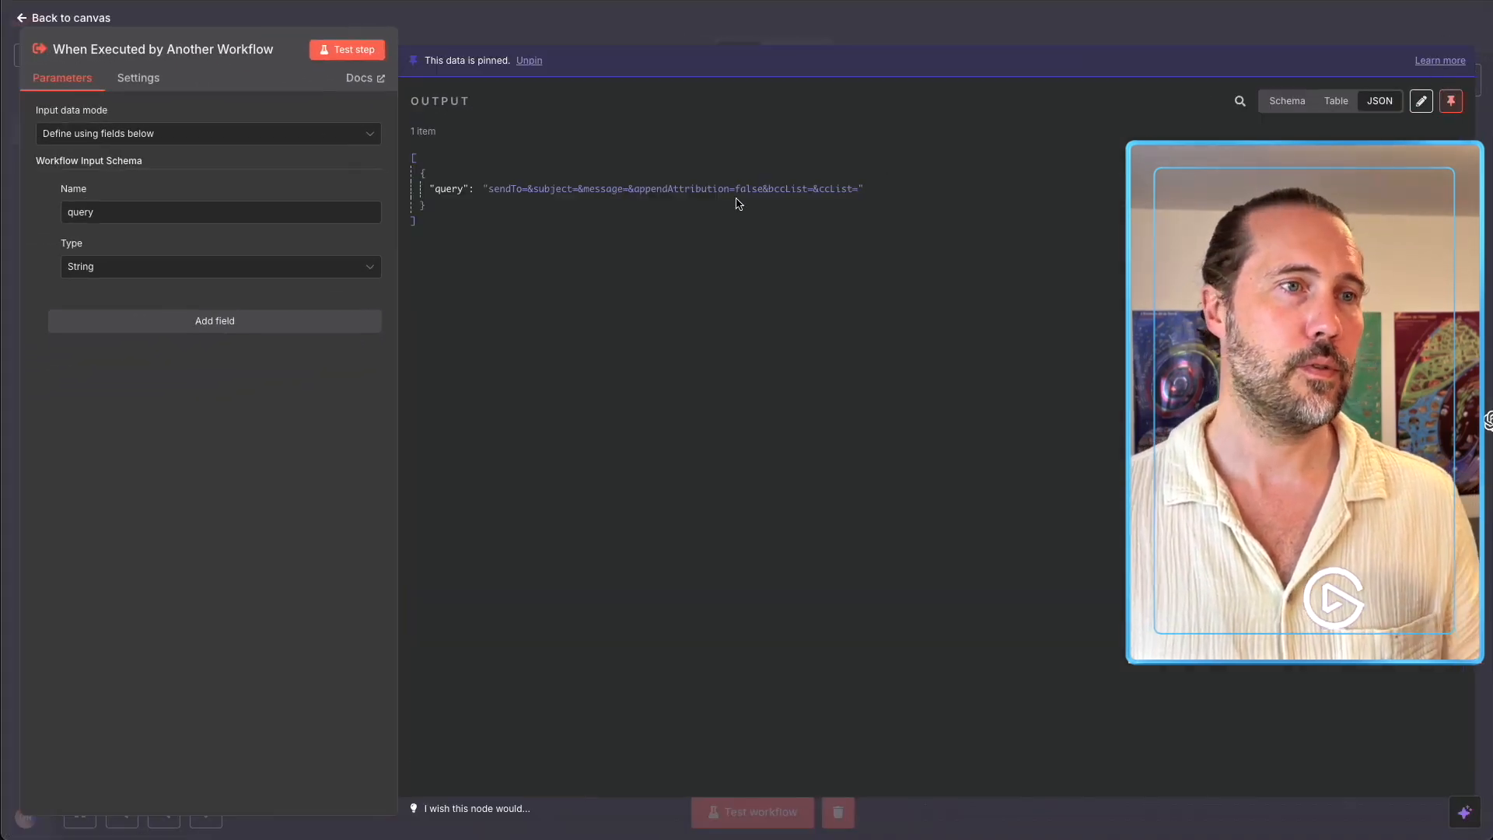
left_click(720, 34)
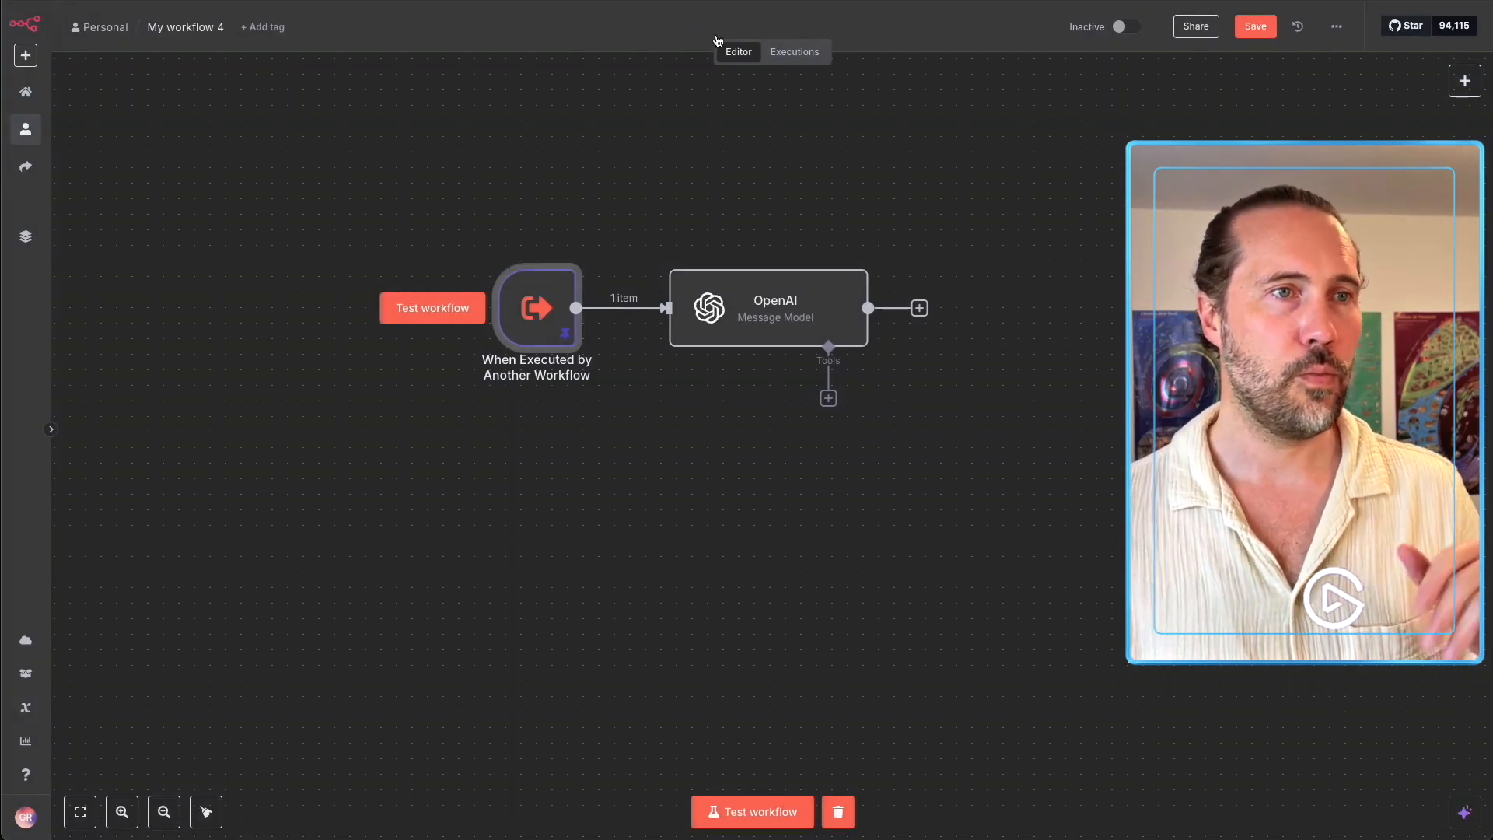
Map {{ $json.query }} into the OpenAI node's second prompt and enable Output Content as JSON.
double_click(739, 314)
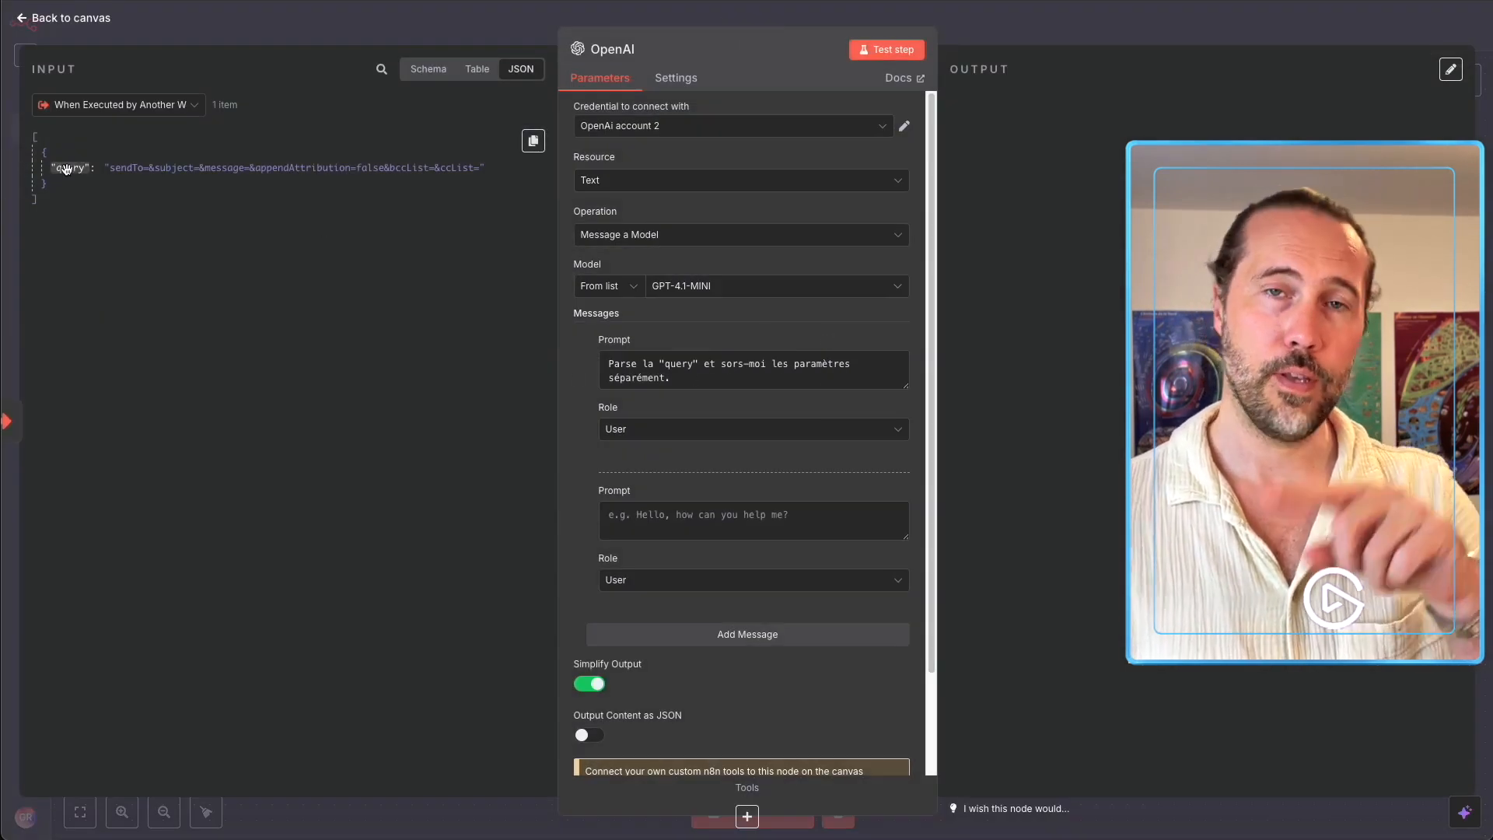
left_click_drag(66, 170, 659, 532)
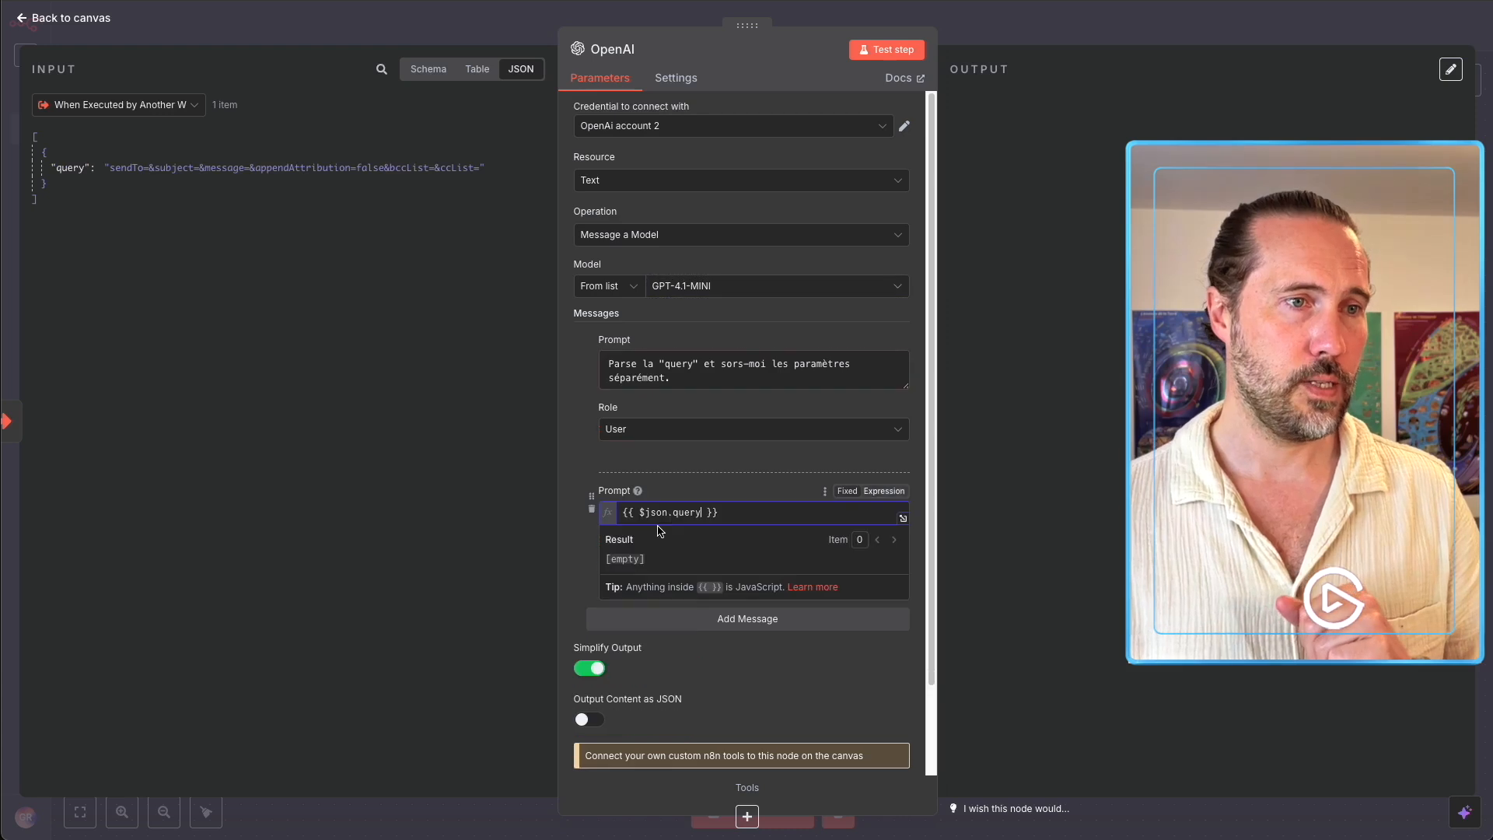
left_click(642, 486)
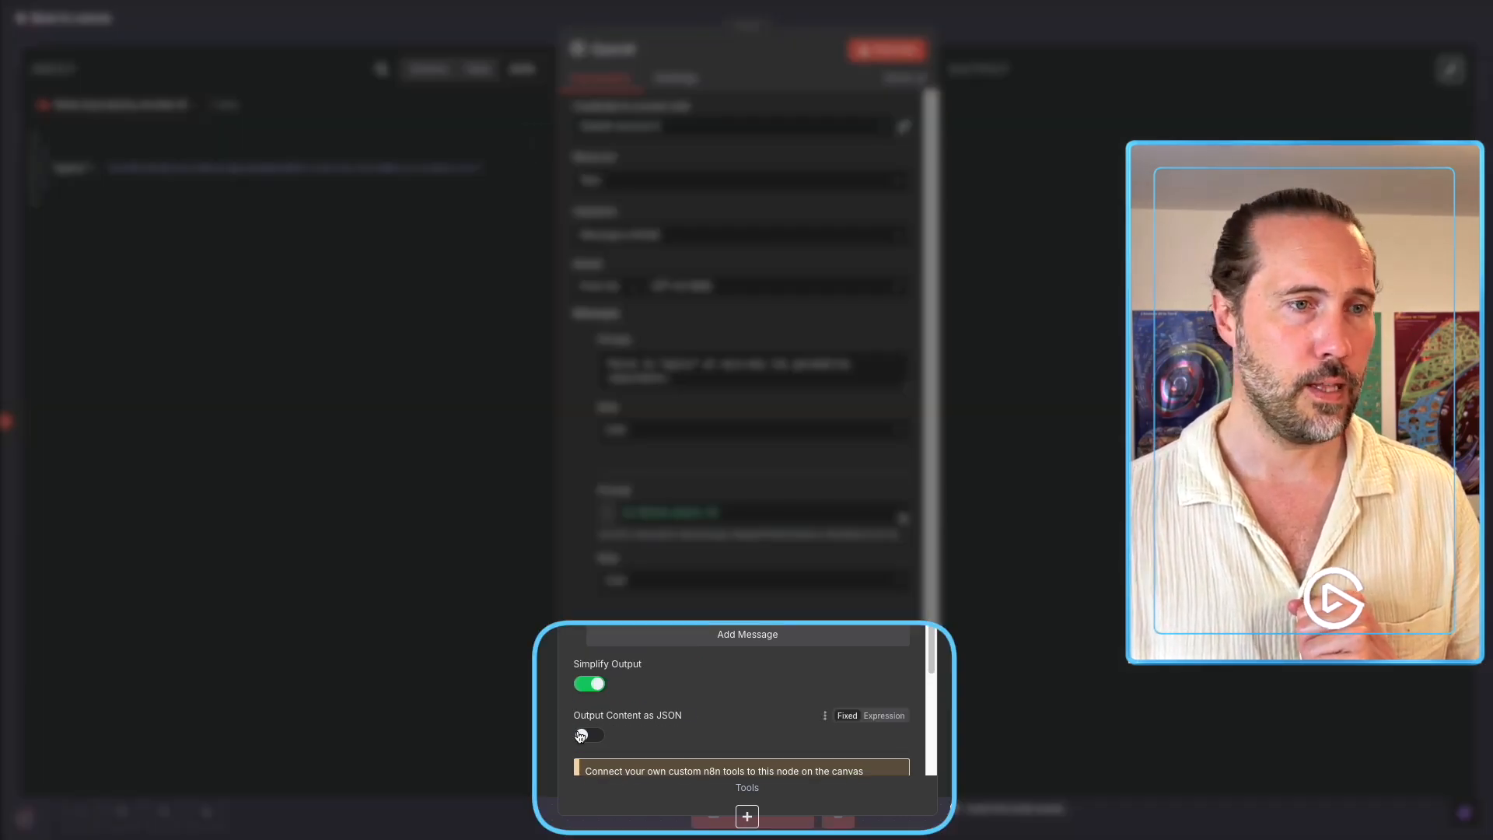
left_click(590, 735)
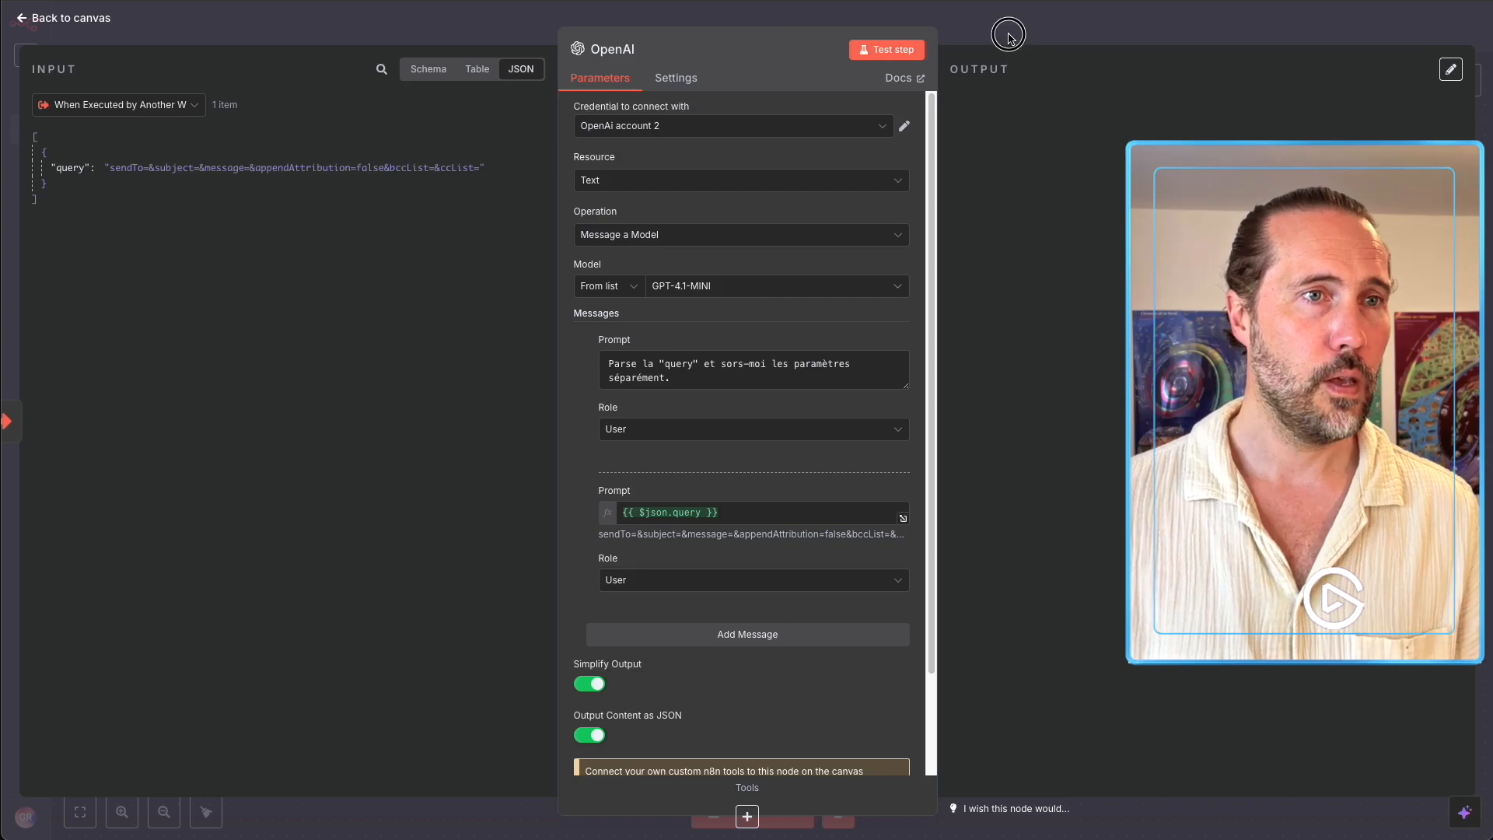
left_click(1009, 36)
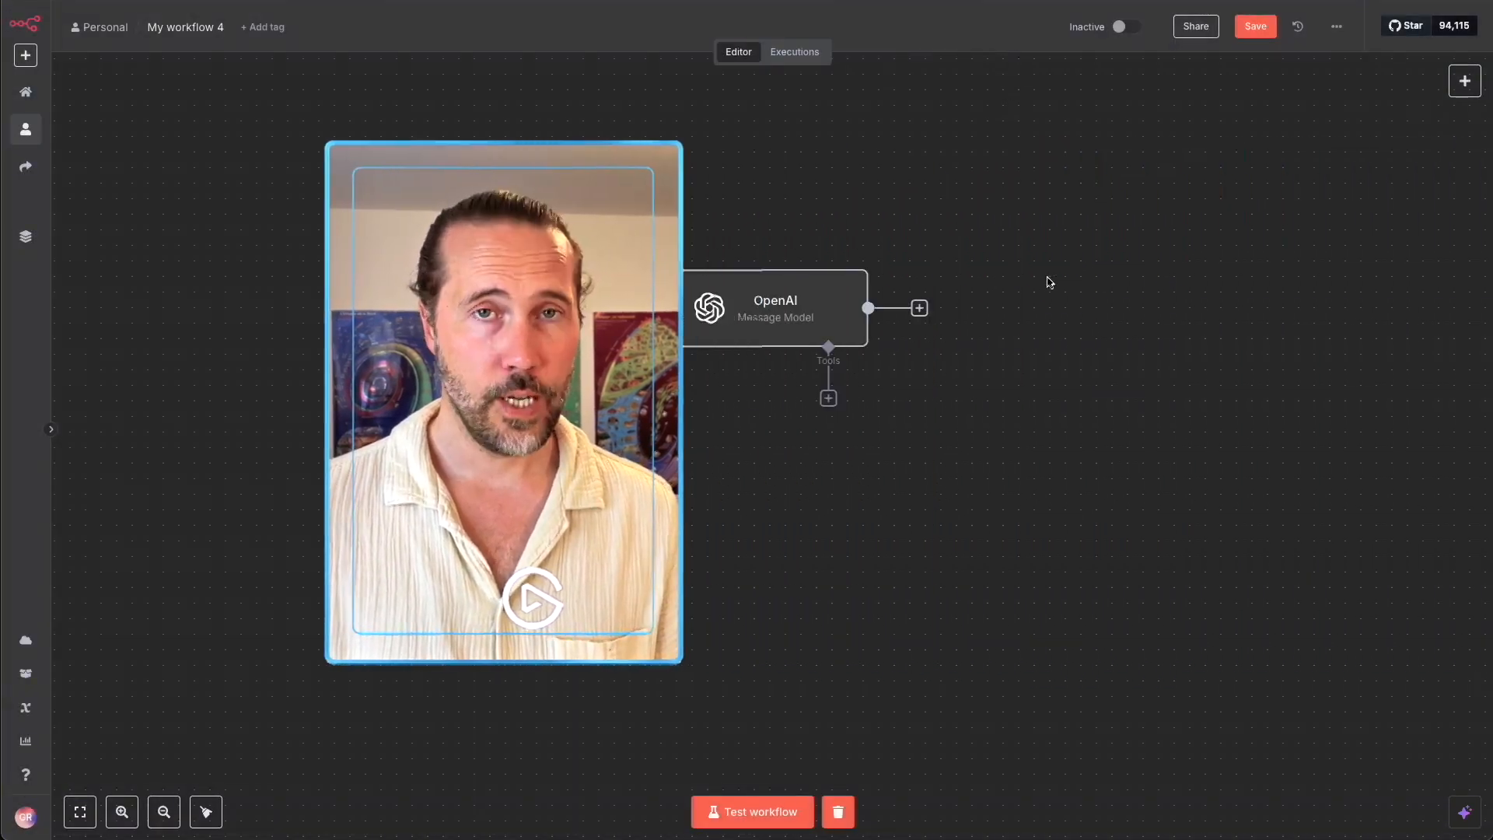
Add a Gmail 'Send a message' node after the OpenAI node.
left_click(920, 308)
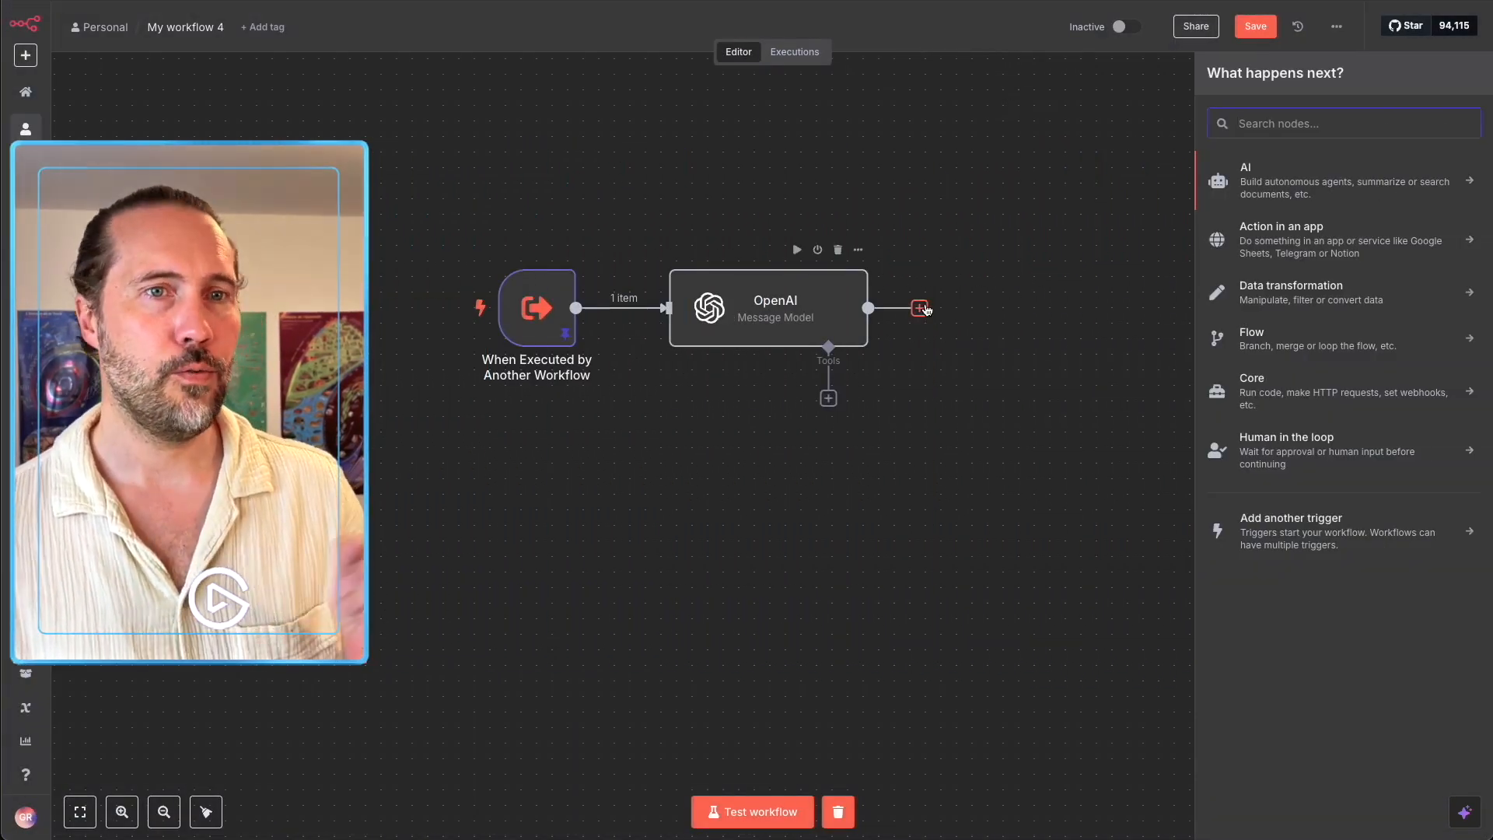
type("gmail")
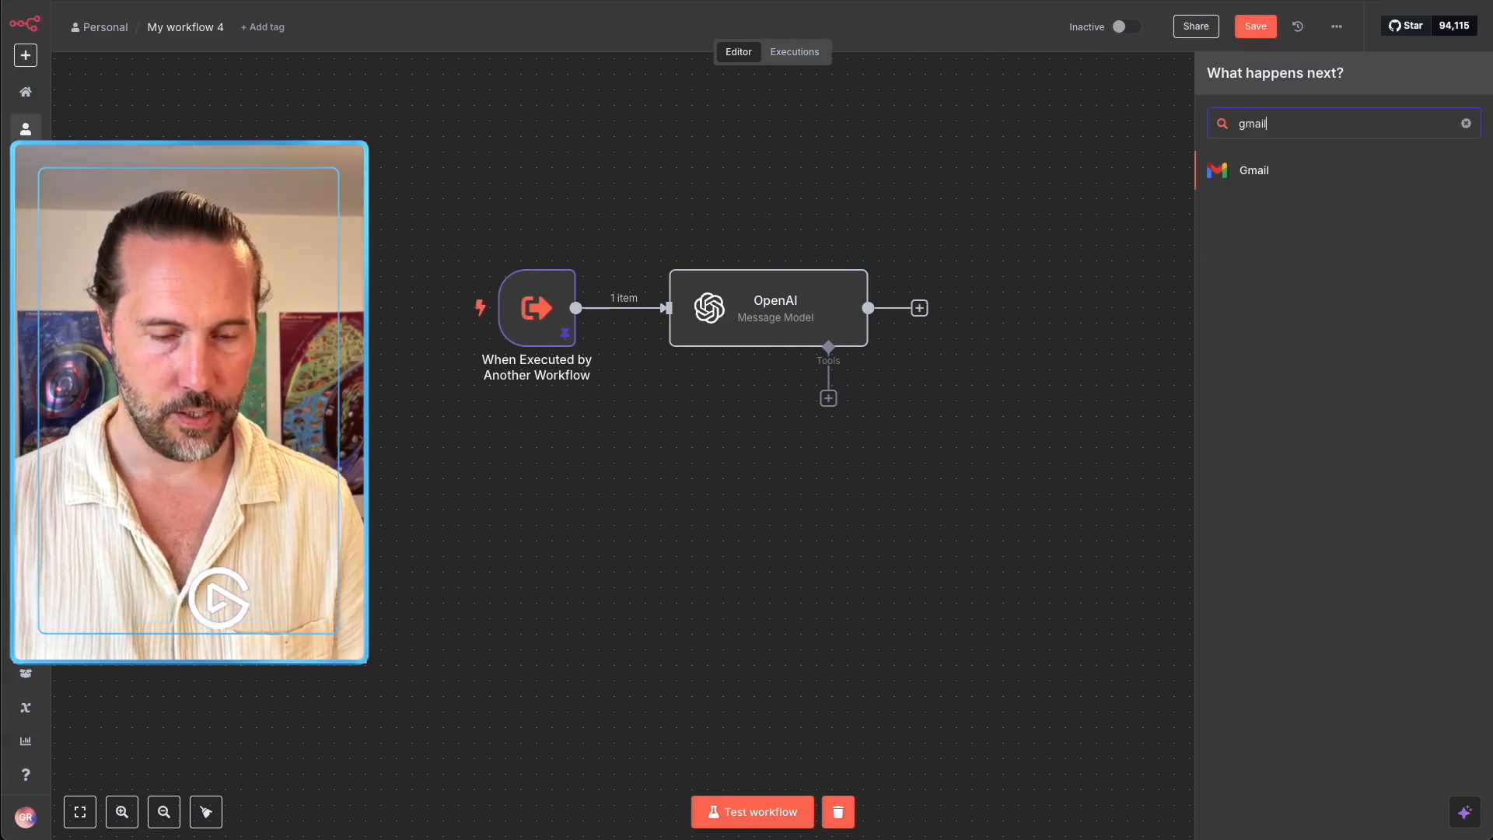
left_click(1289, 170)
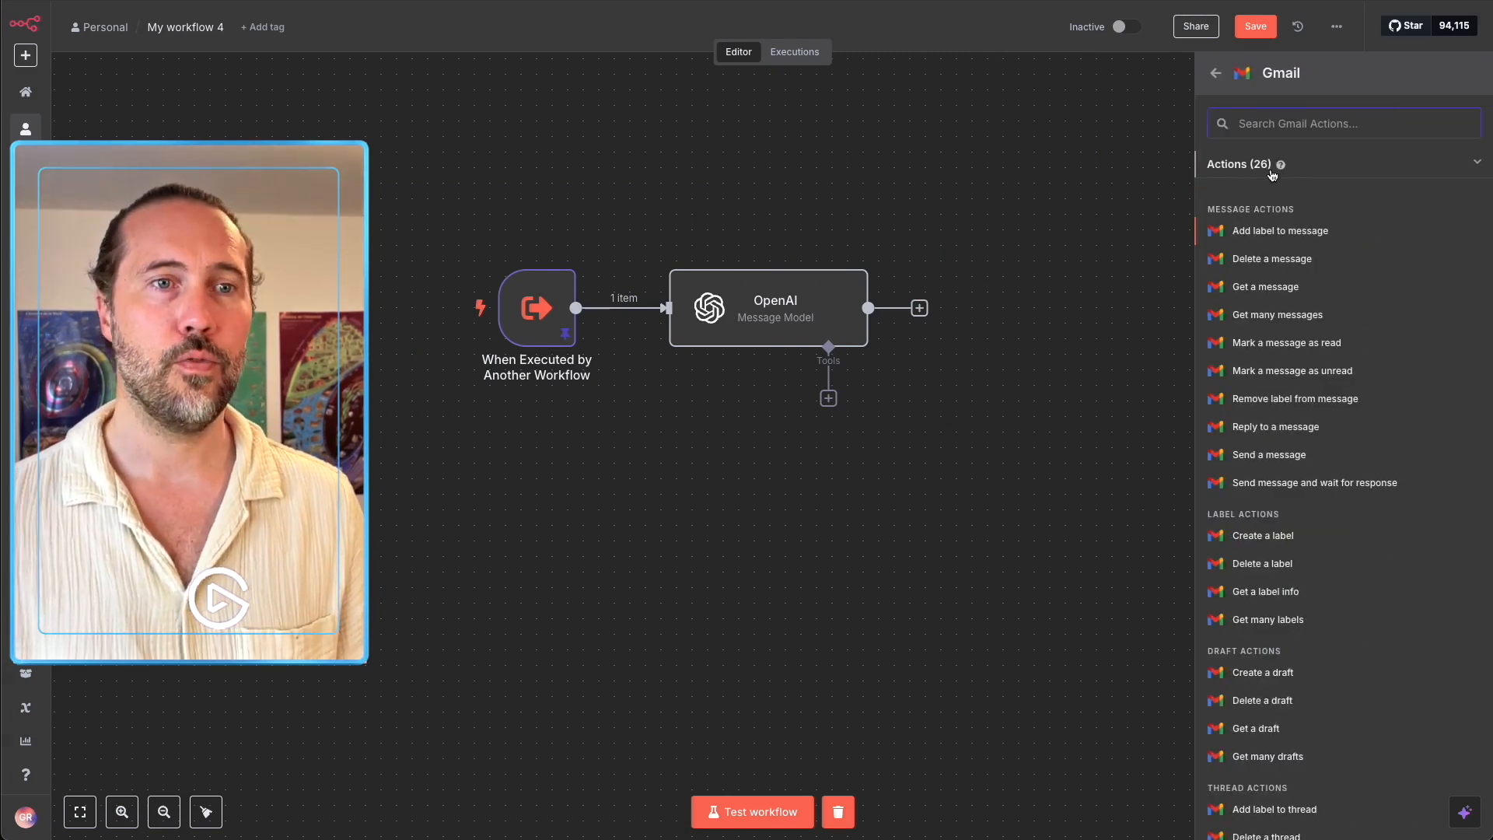
left_click(1271, 456)
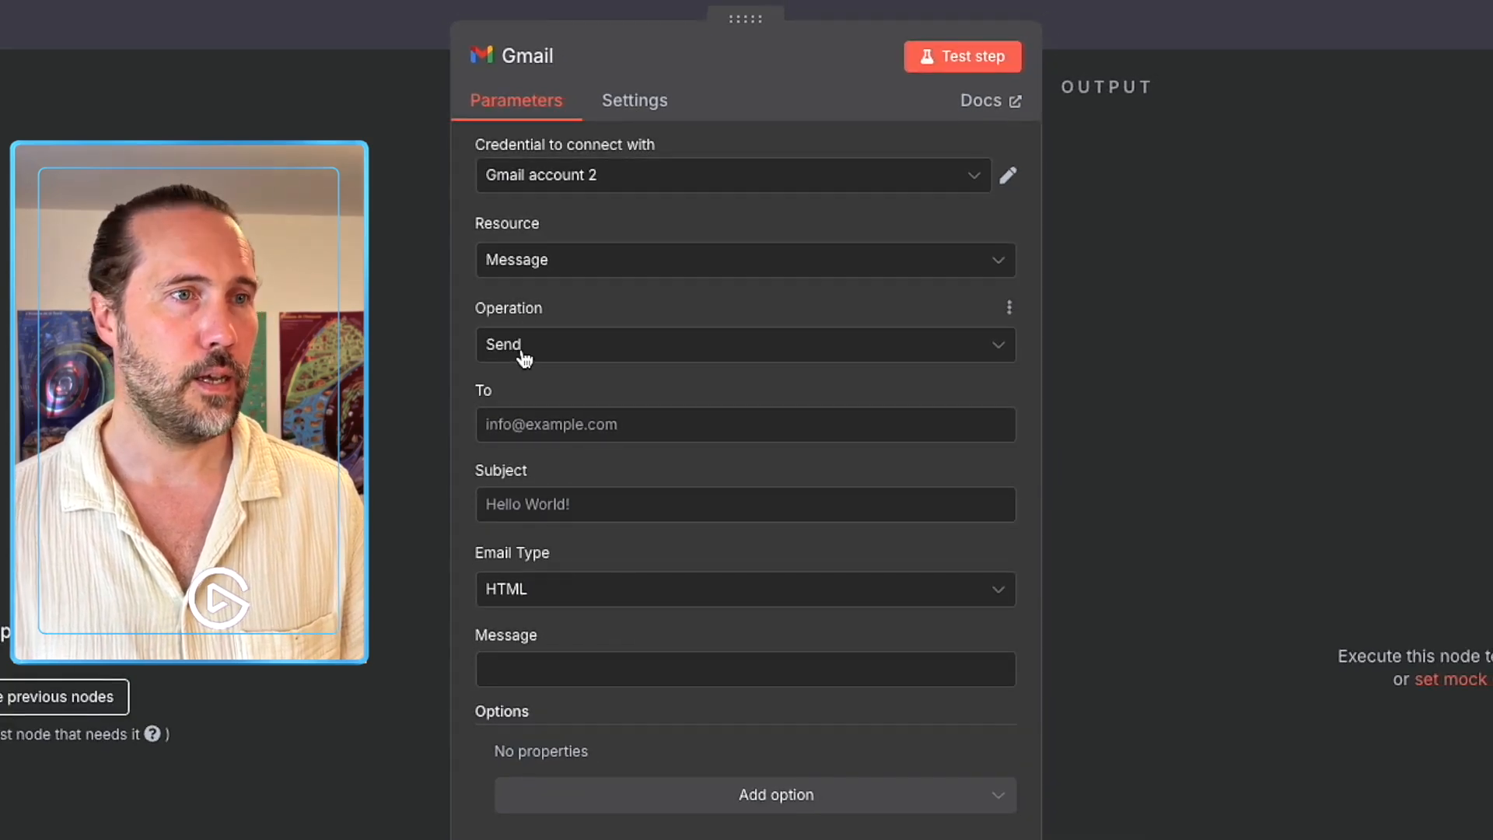
left_click(568, 433)
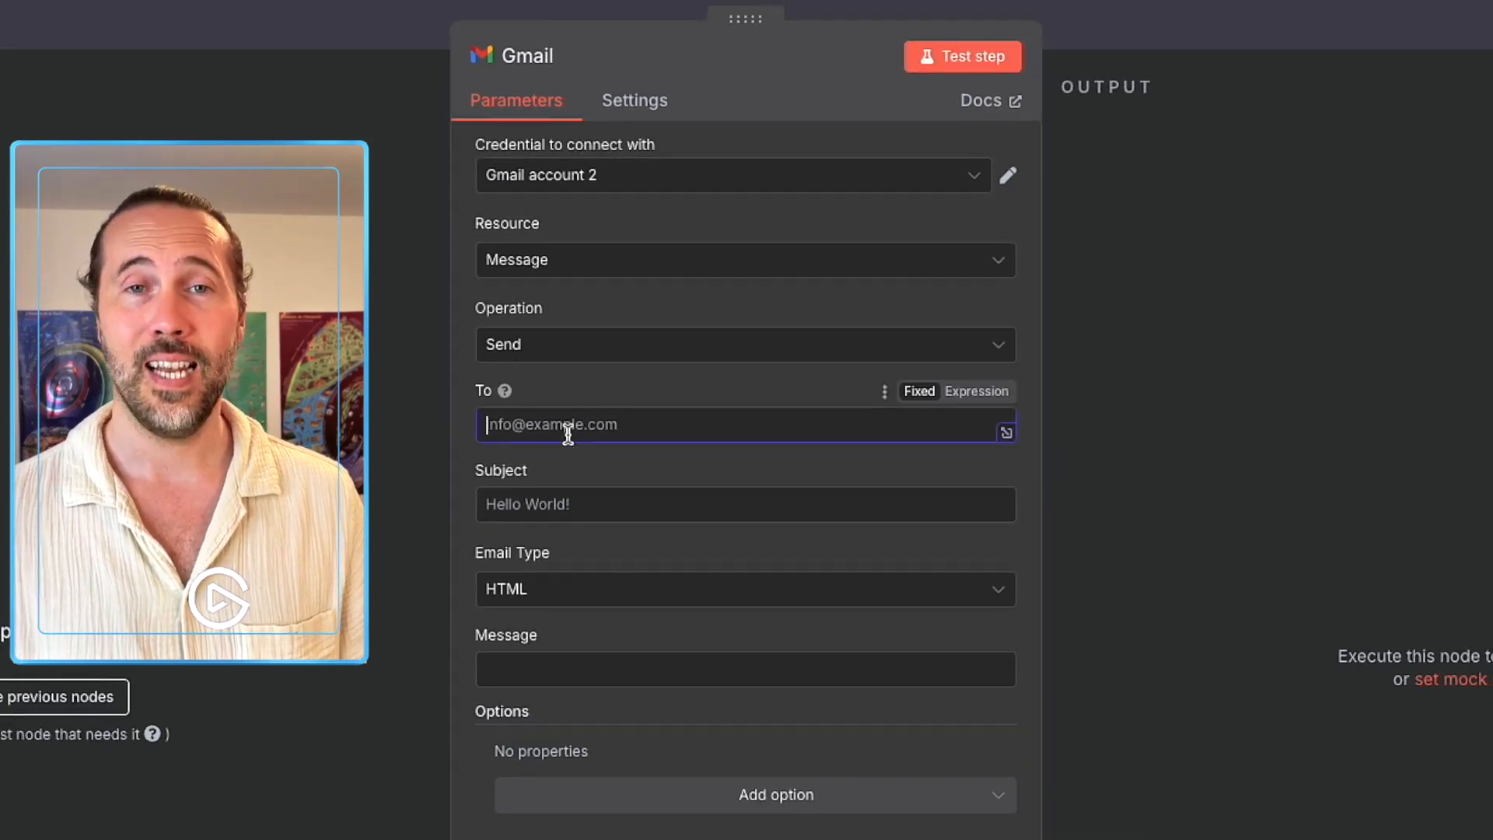
left_click(1134, 16)
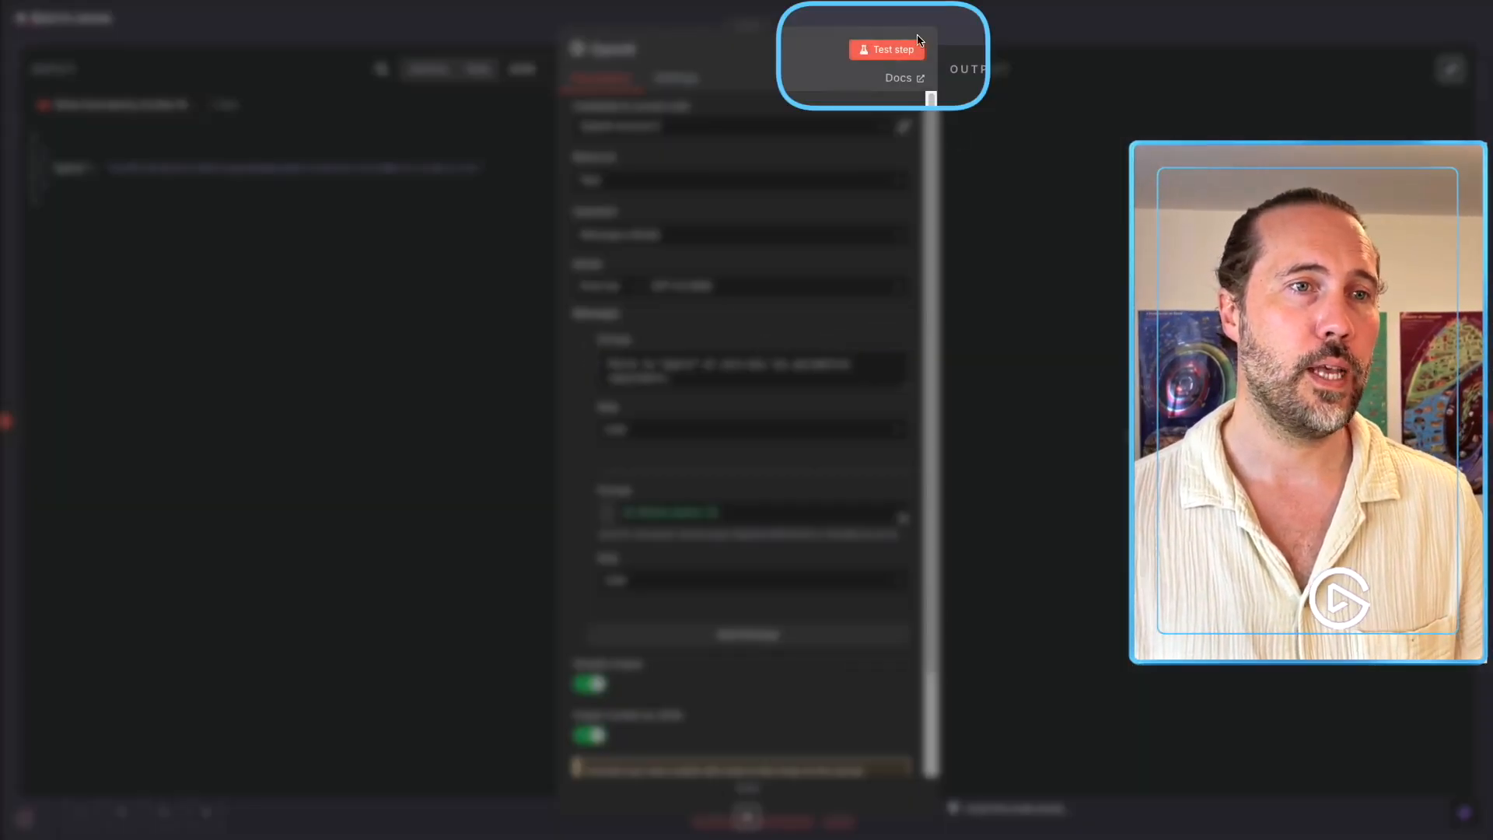
Test the OpenAI node so the query splits into separate JSON fields, then open the Gmail node.
left_click(916, 48)
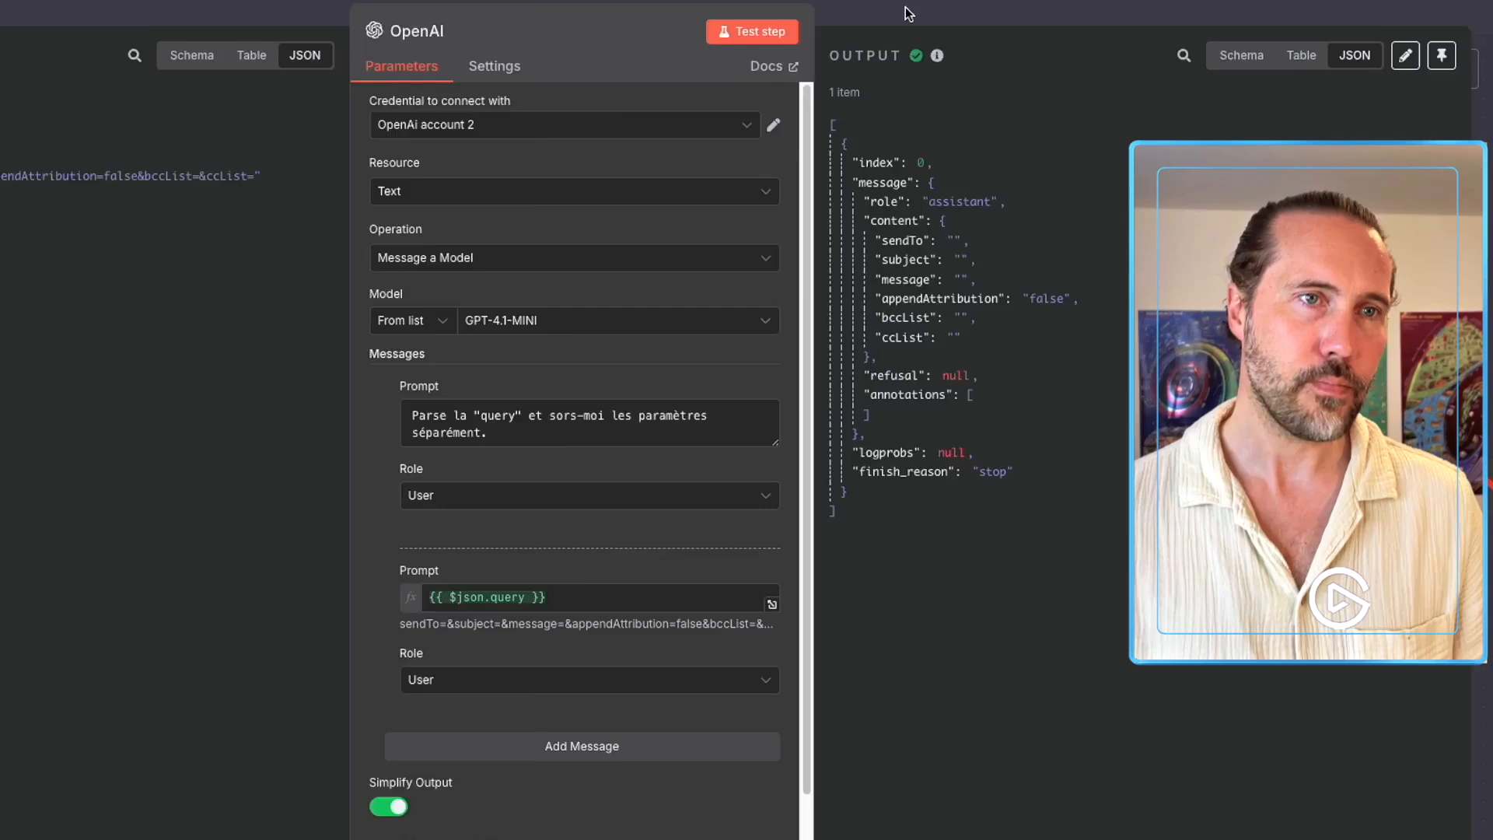
key("Escape")
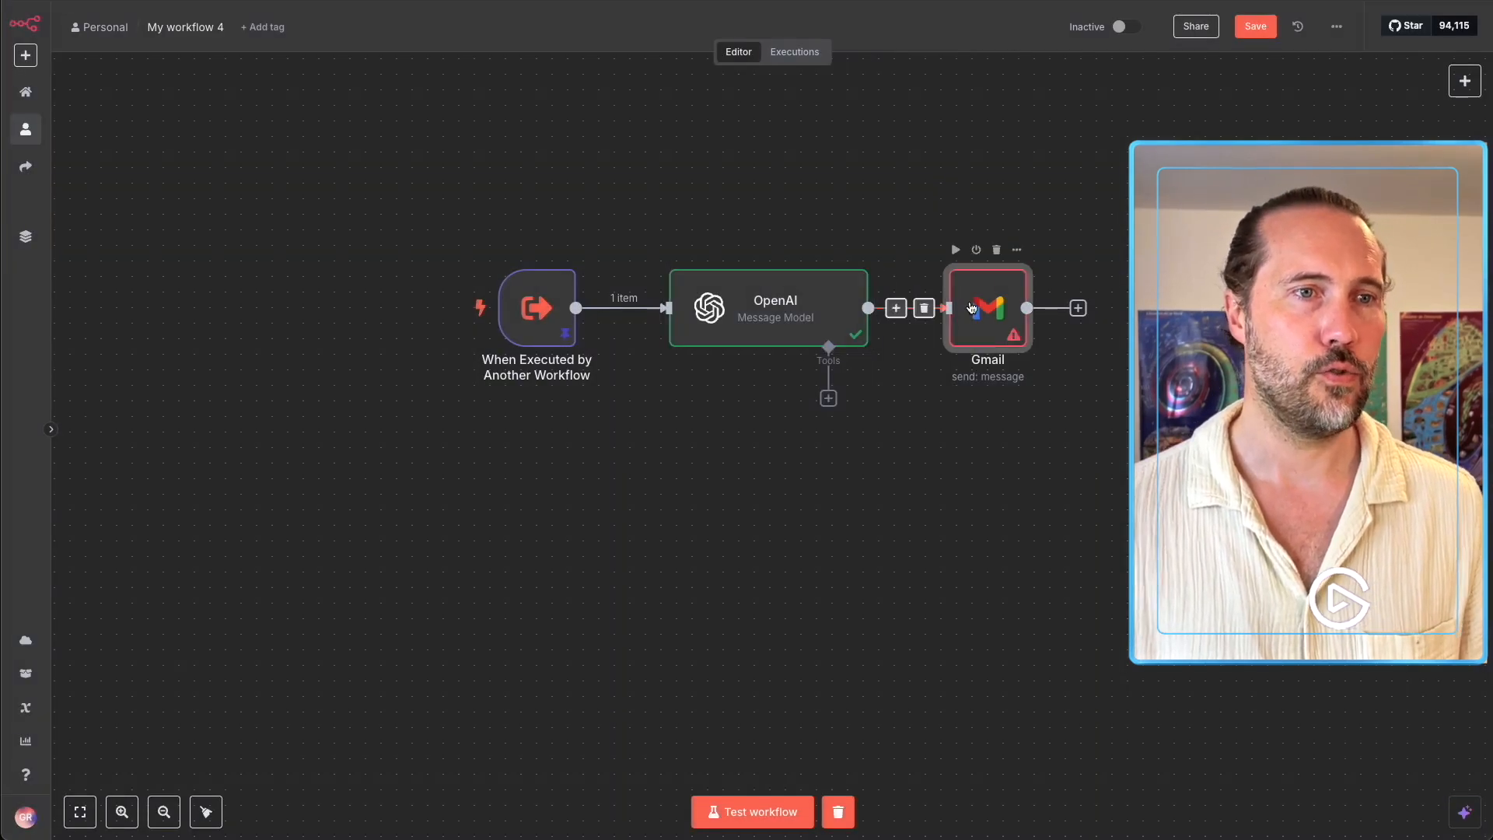
double_click(952, 292)
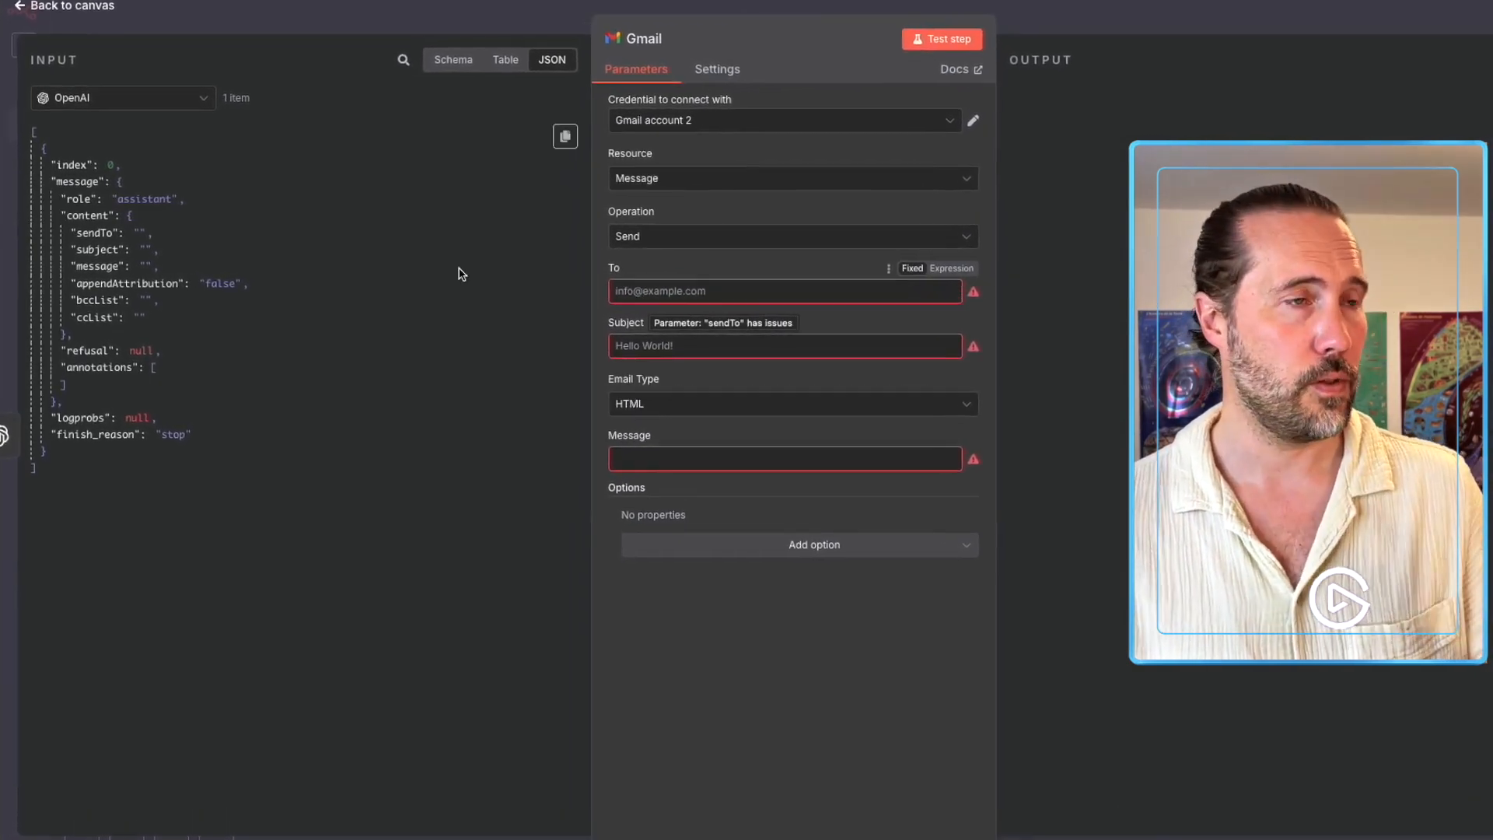
Map the Gmail To field to the sendTo value and Subject to the subject value.
left_click(91, 236)
left_click_drag(91, 236, 667, 300)
left_click(858, 269)
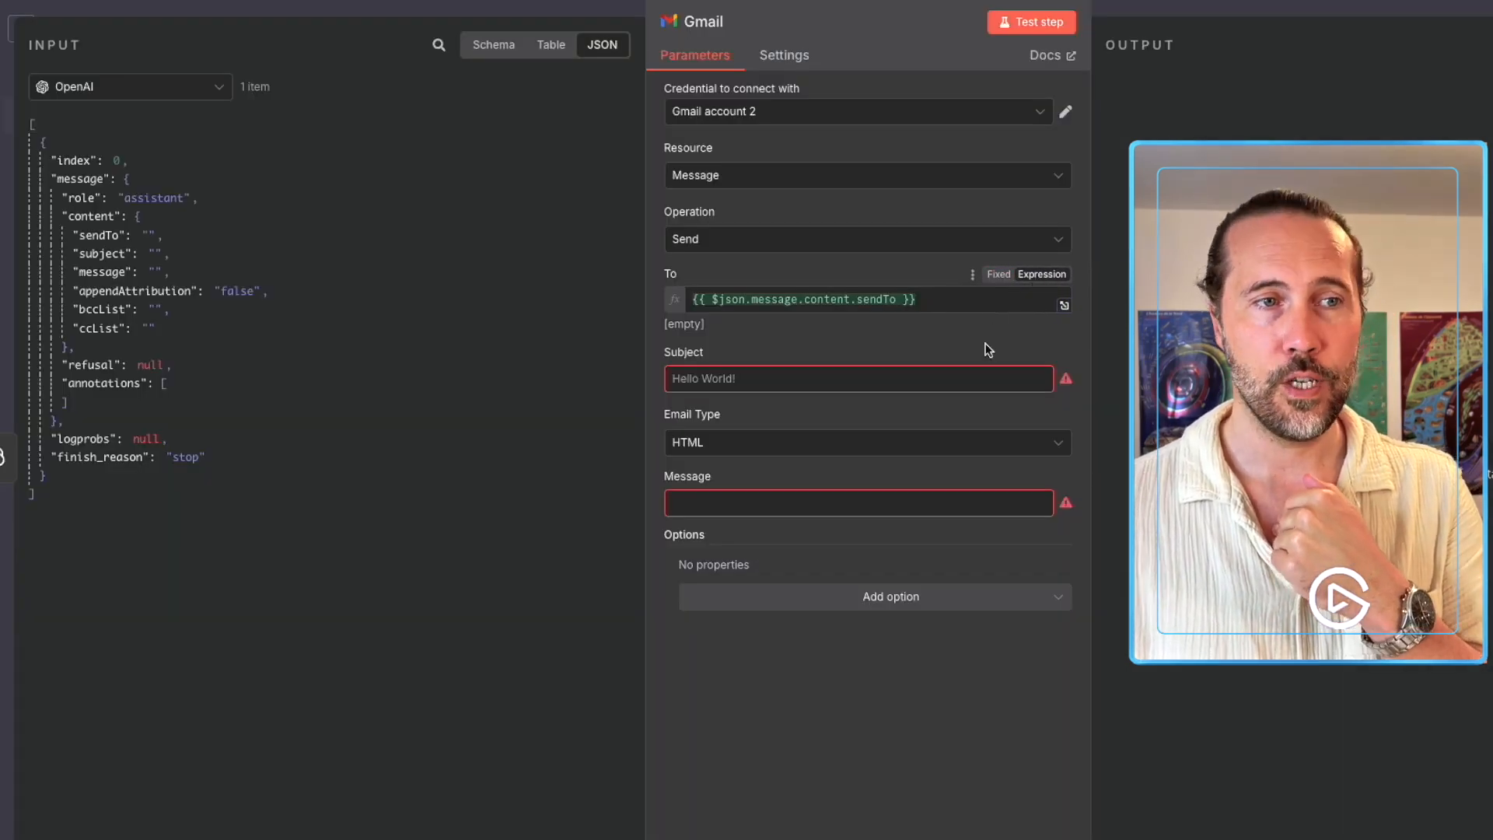
left_click(942, 380)
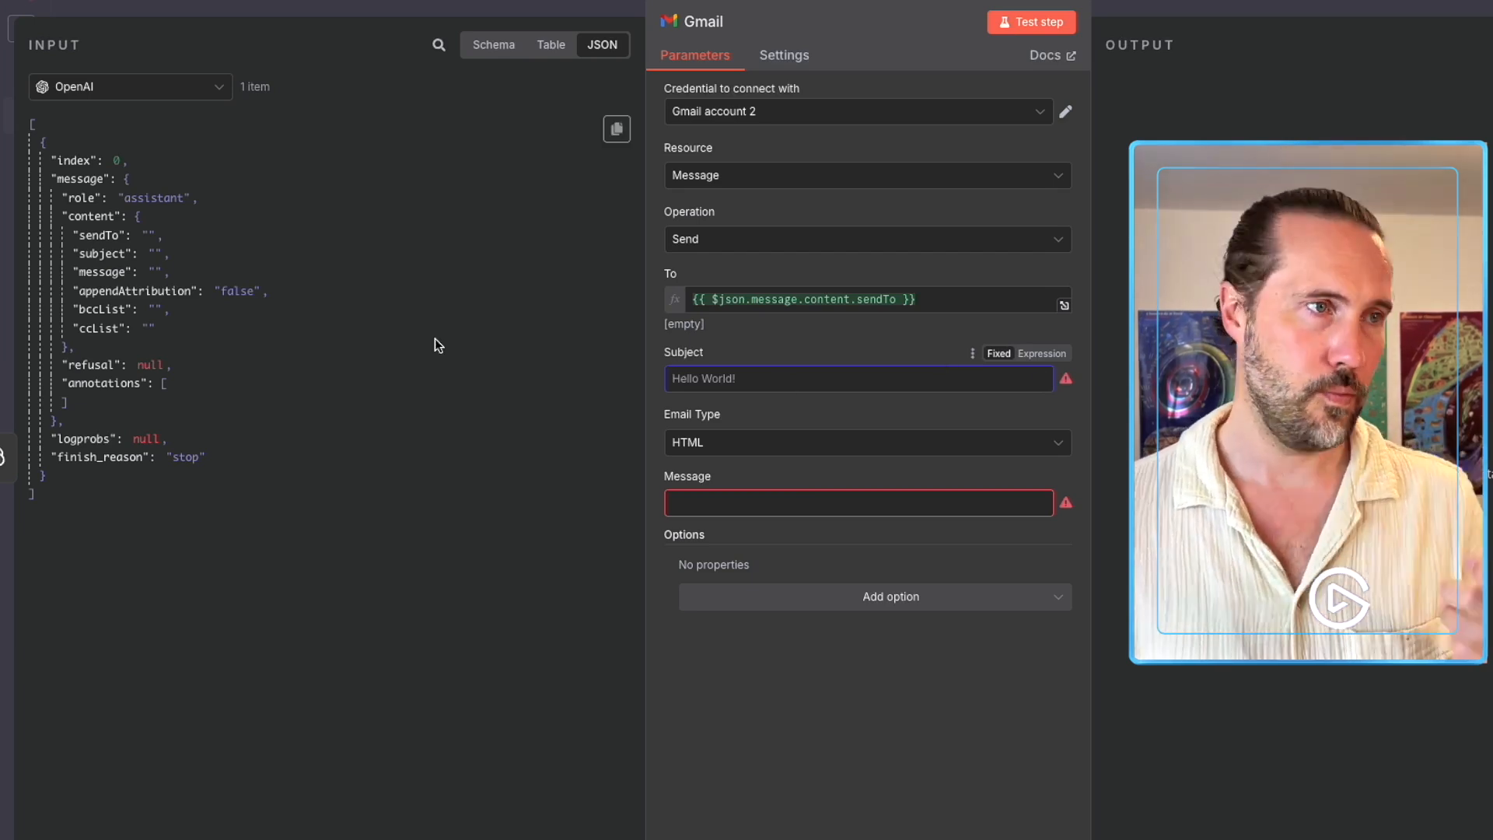
left_click_drag(104, 256, 699, 379)
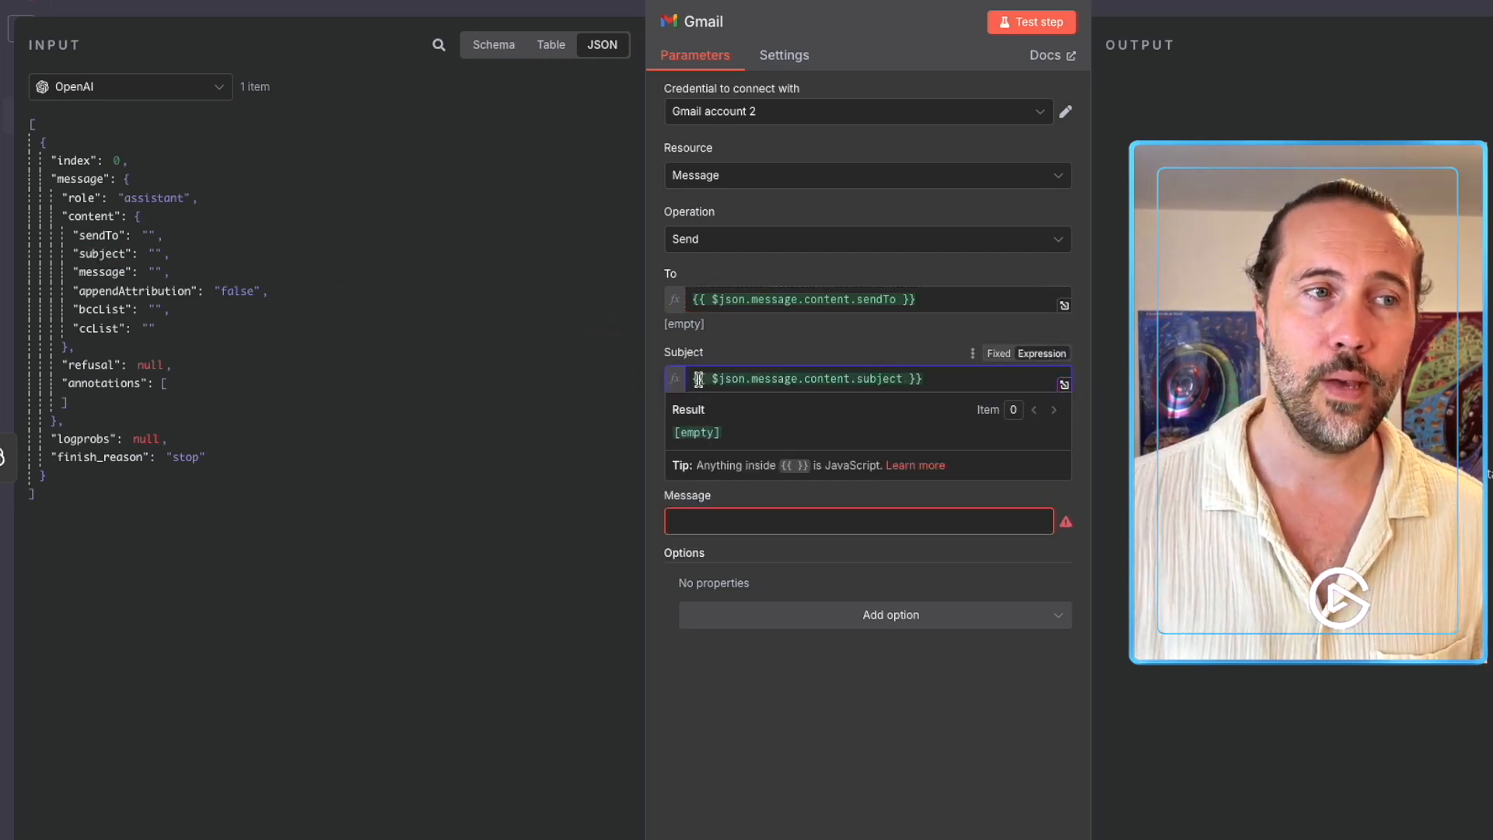
left_click(689, 381)
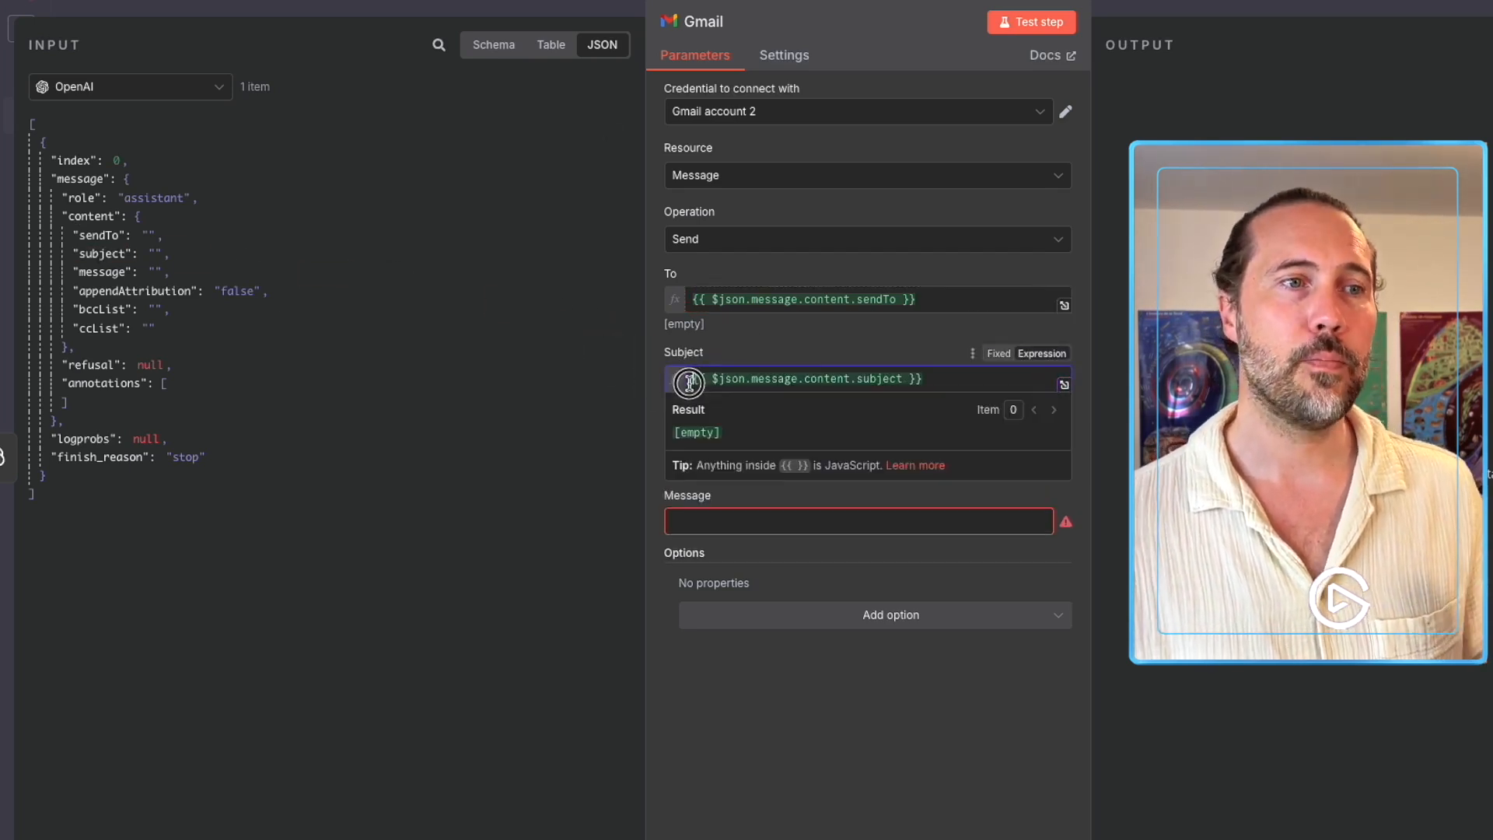
left_click_drag(689, 381, 933, 376)
left_click(918, 354)
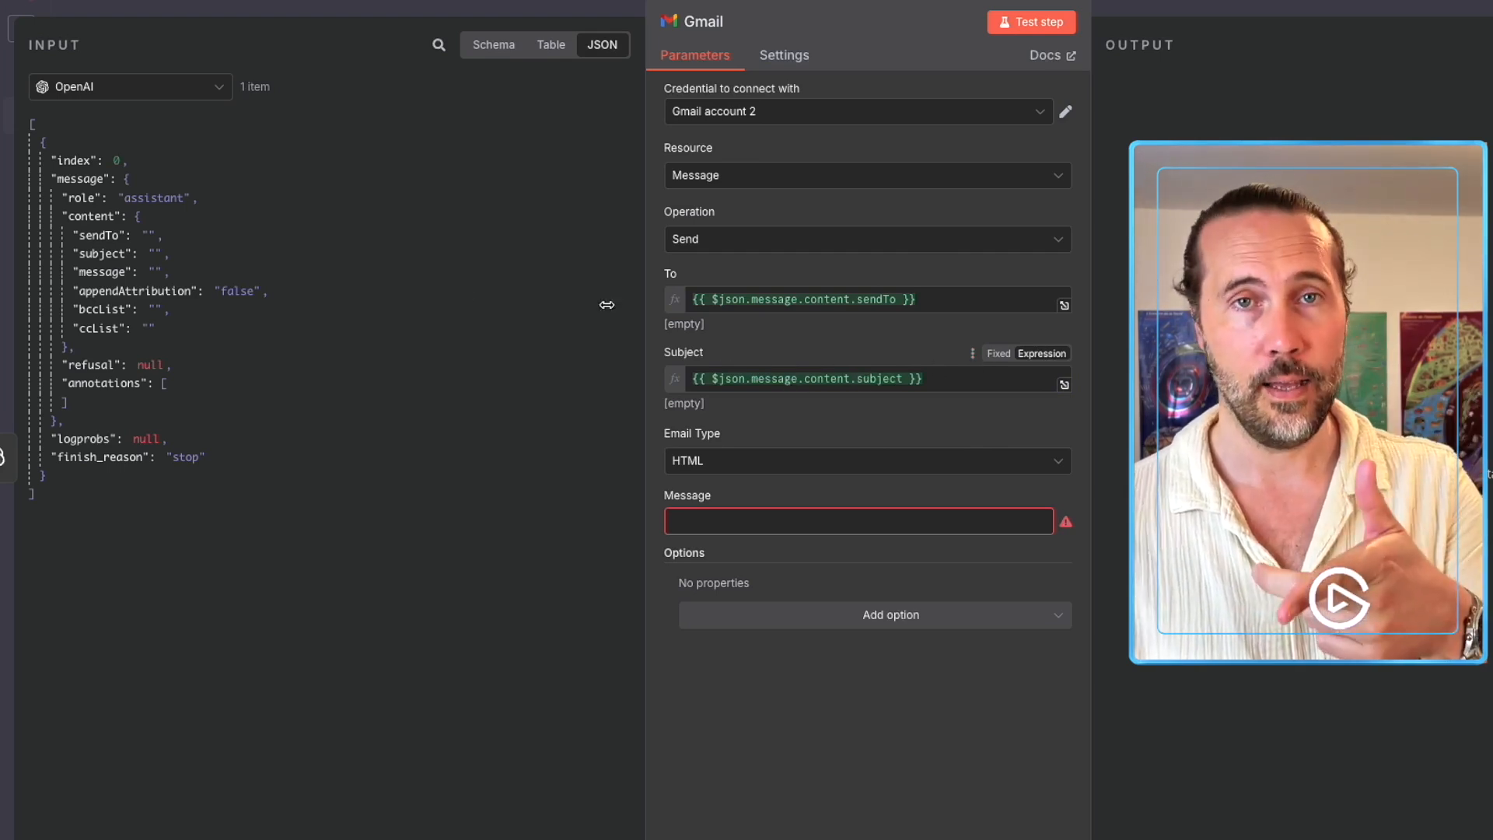
Set Gmail Email Type to Text, map the message value into Message, and add Append n8n Attribution.
left_click(149, 255)
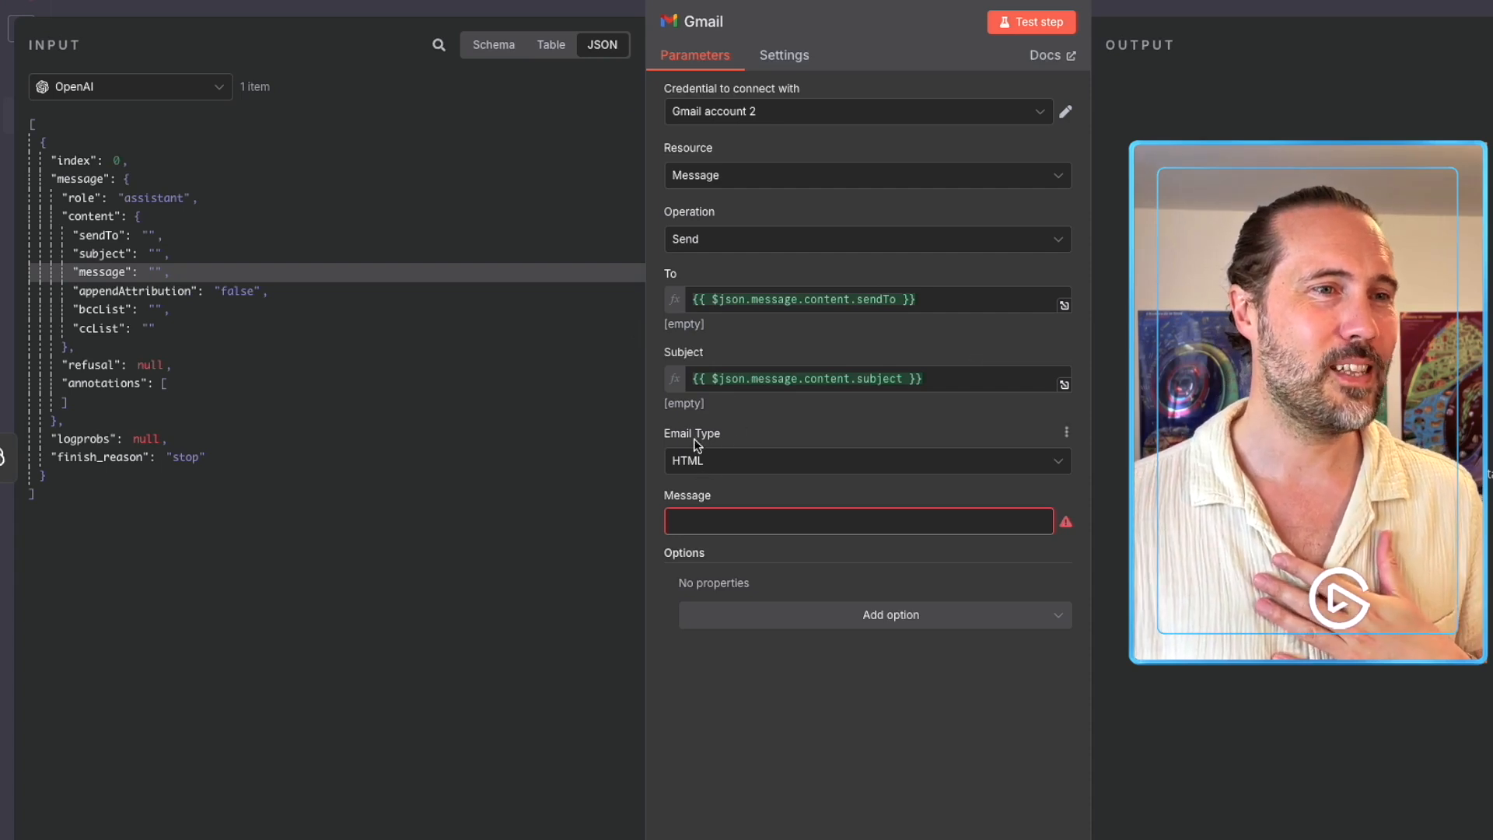
left_click(720, 465)
left_click(725, 506)
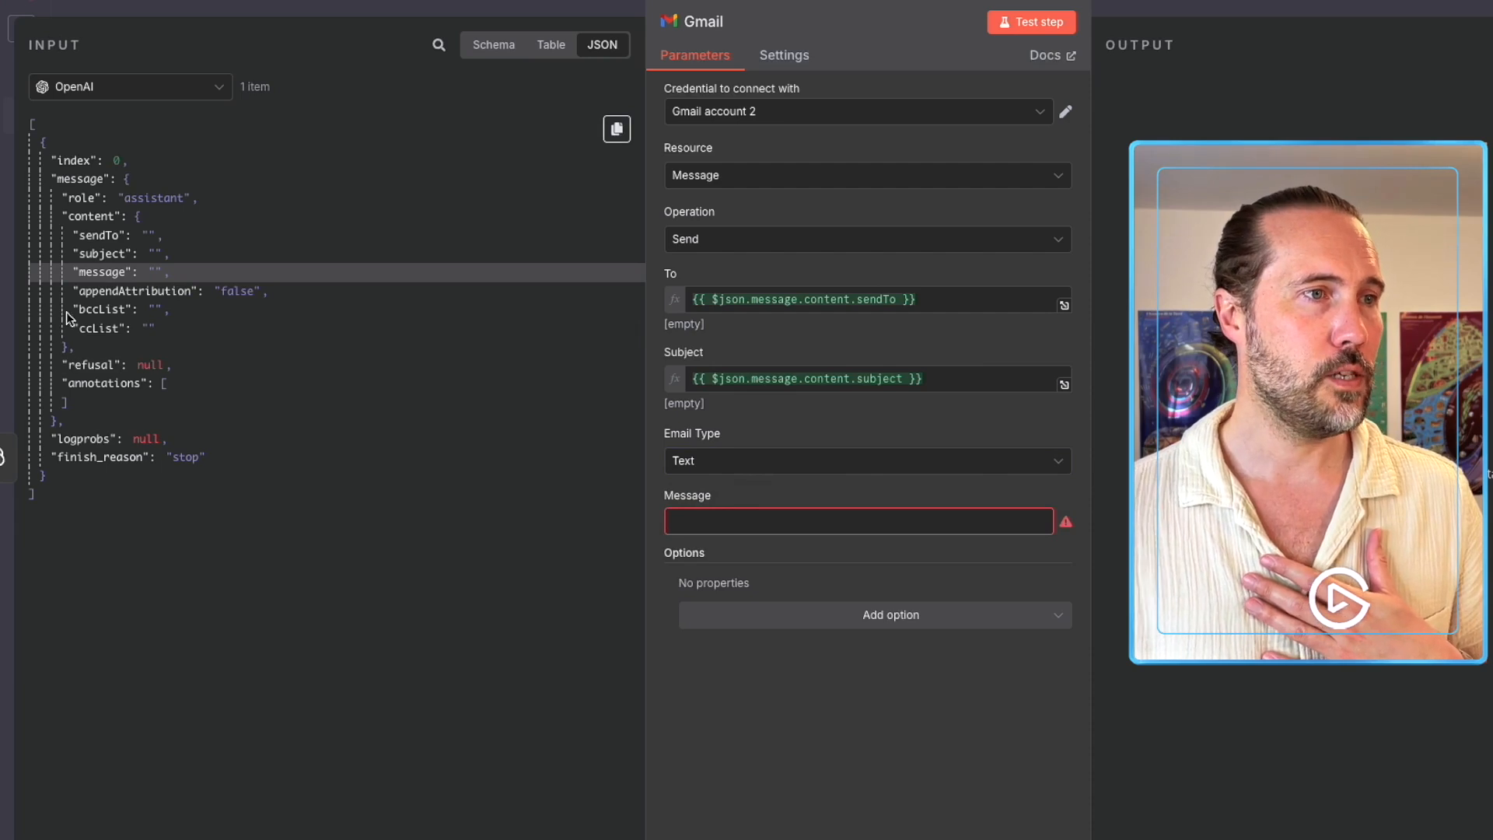
left_click_drag(104, 276, 749, 521)
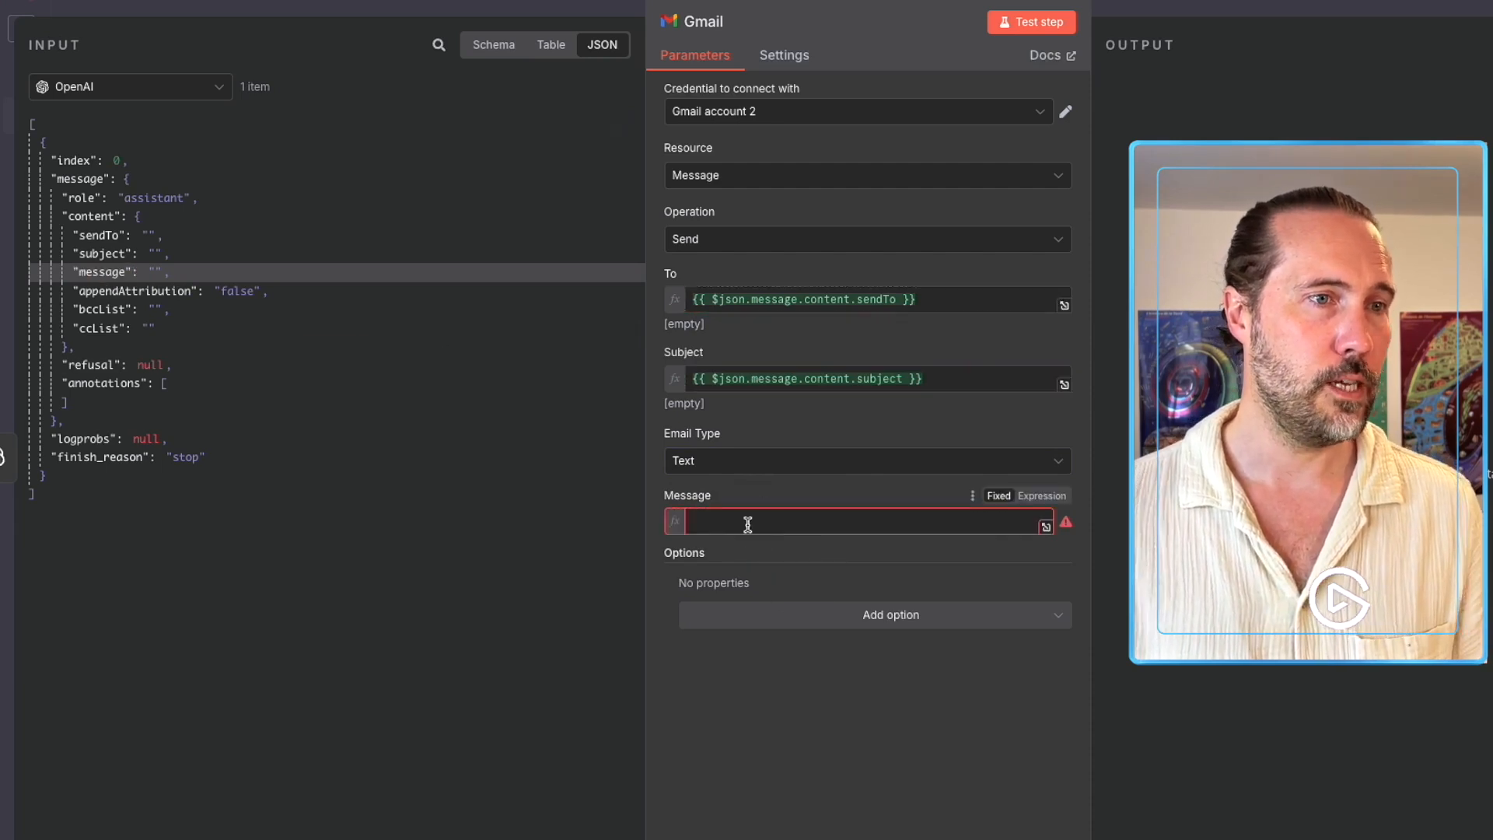
left_click(781, 754)
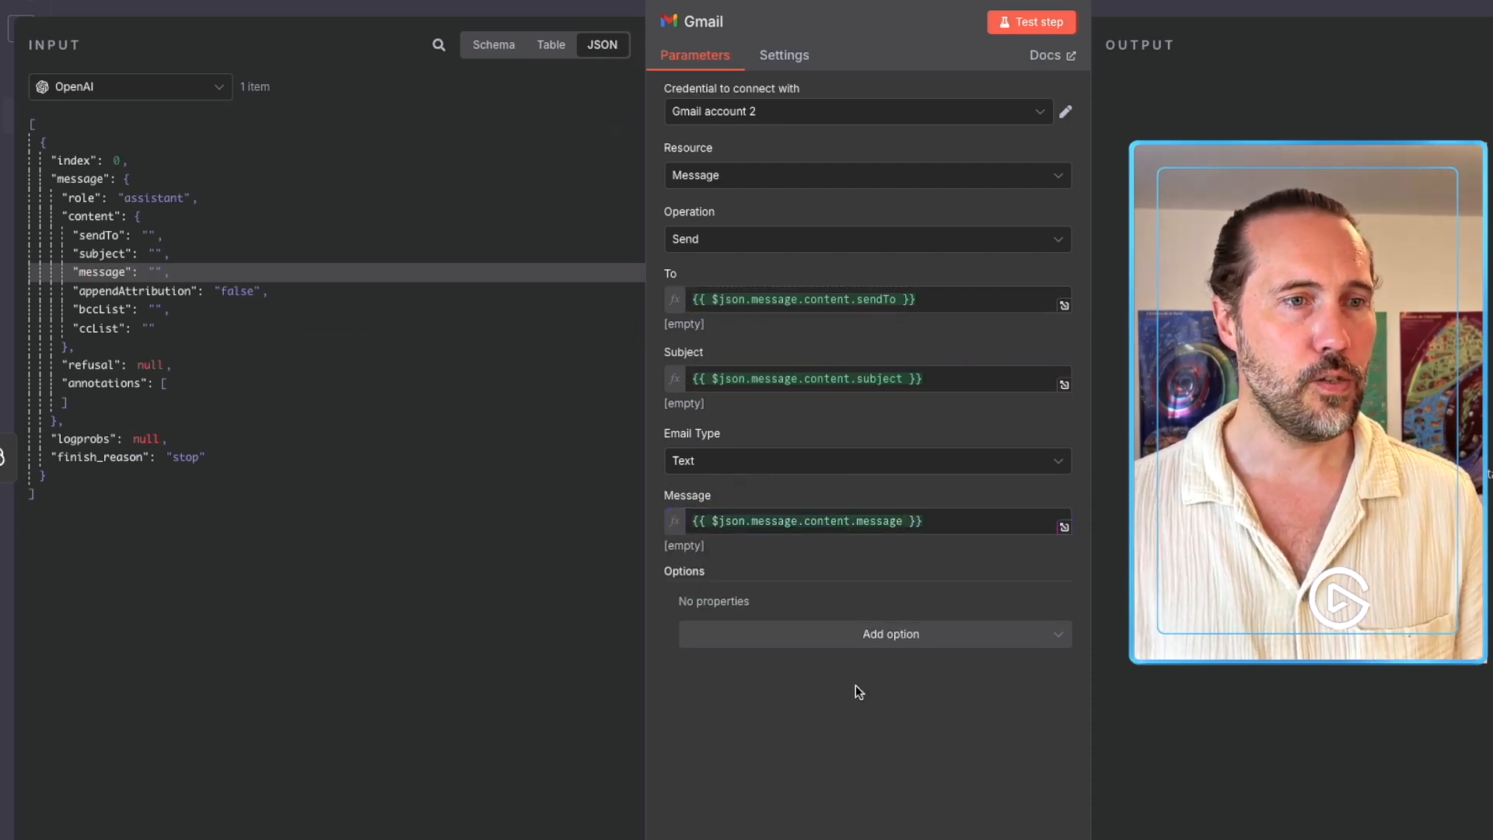
left_click(879, 639)
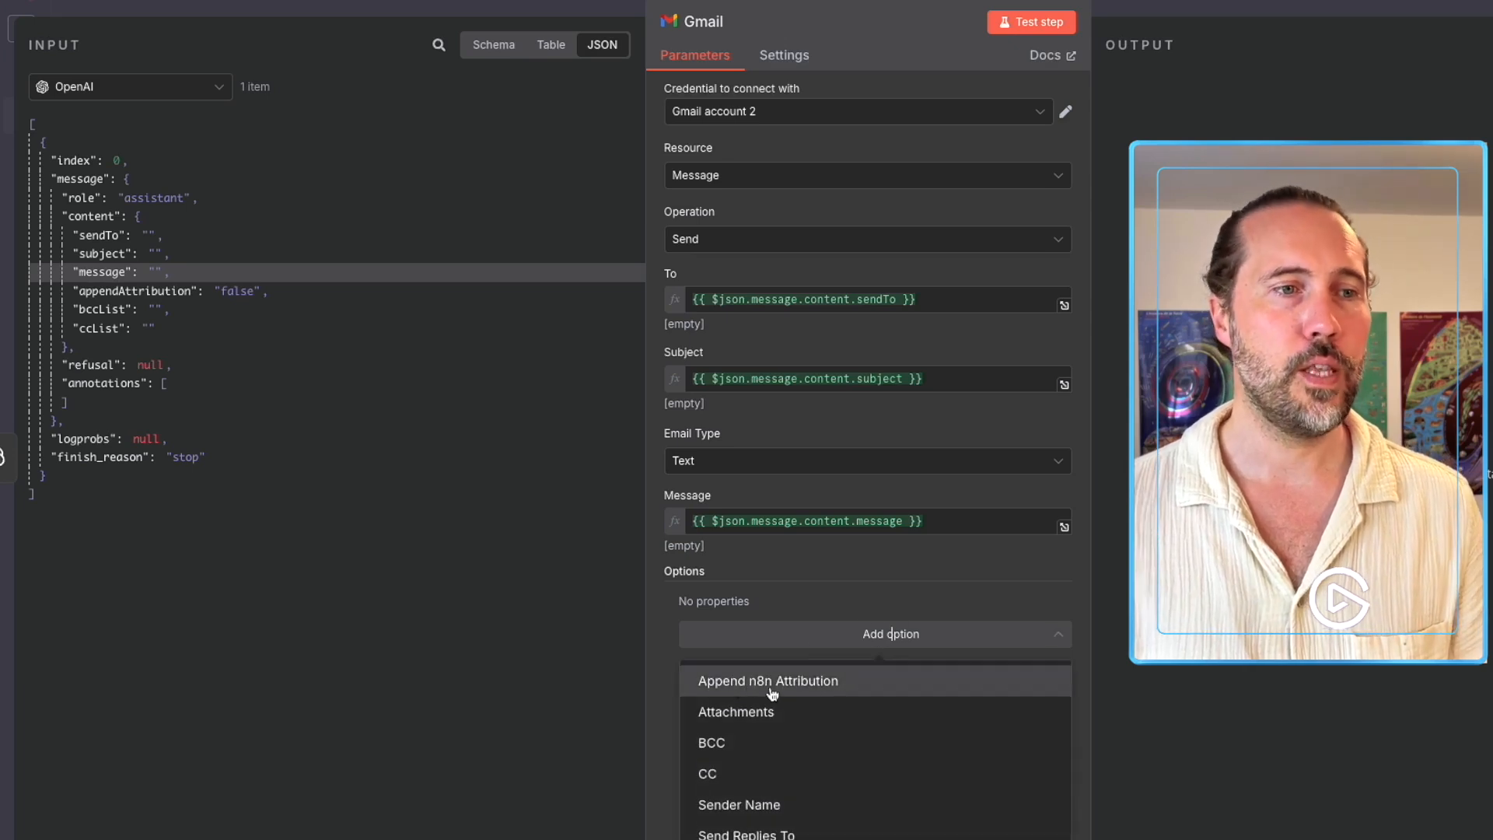
left_click(853, 685)
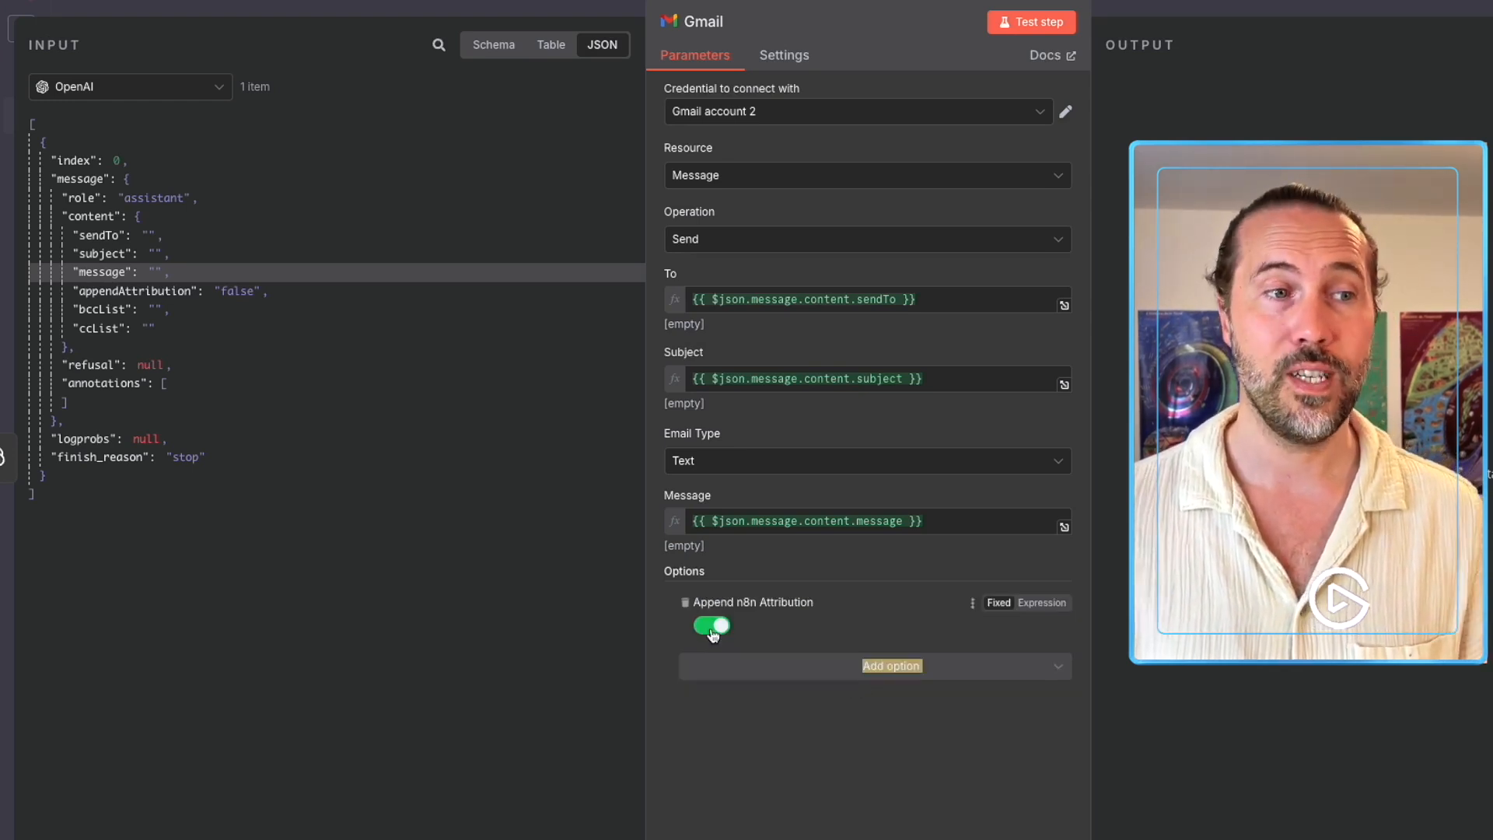
Switch off the n8n attribution and add a BCC option mapped to bccList.
left_click(876, 557)
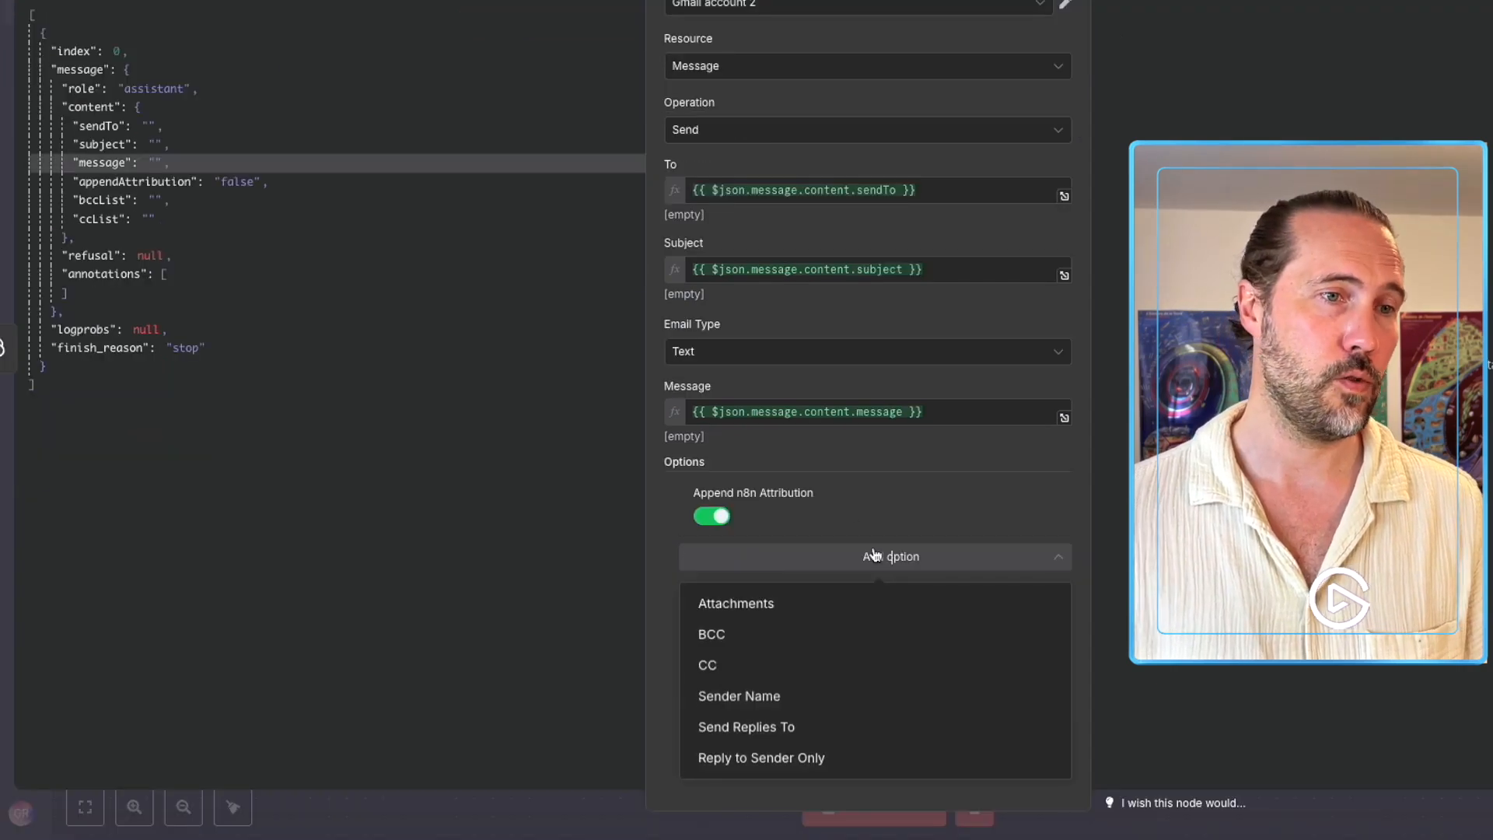
left_click(722, 517)
left_click(851, 556)
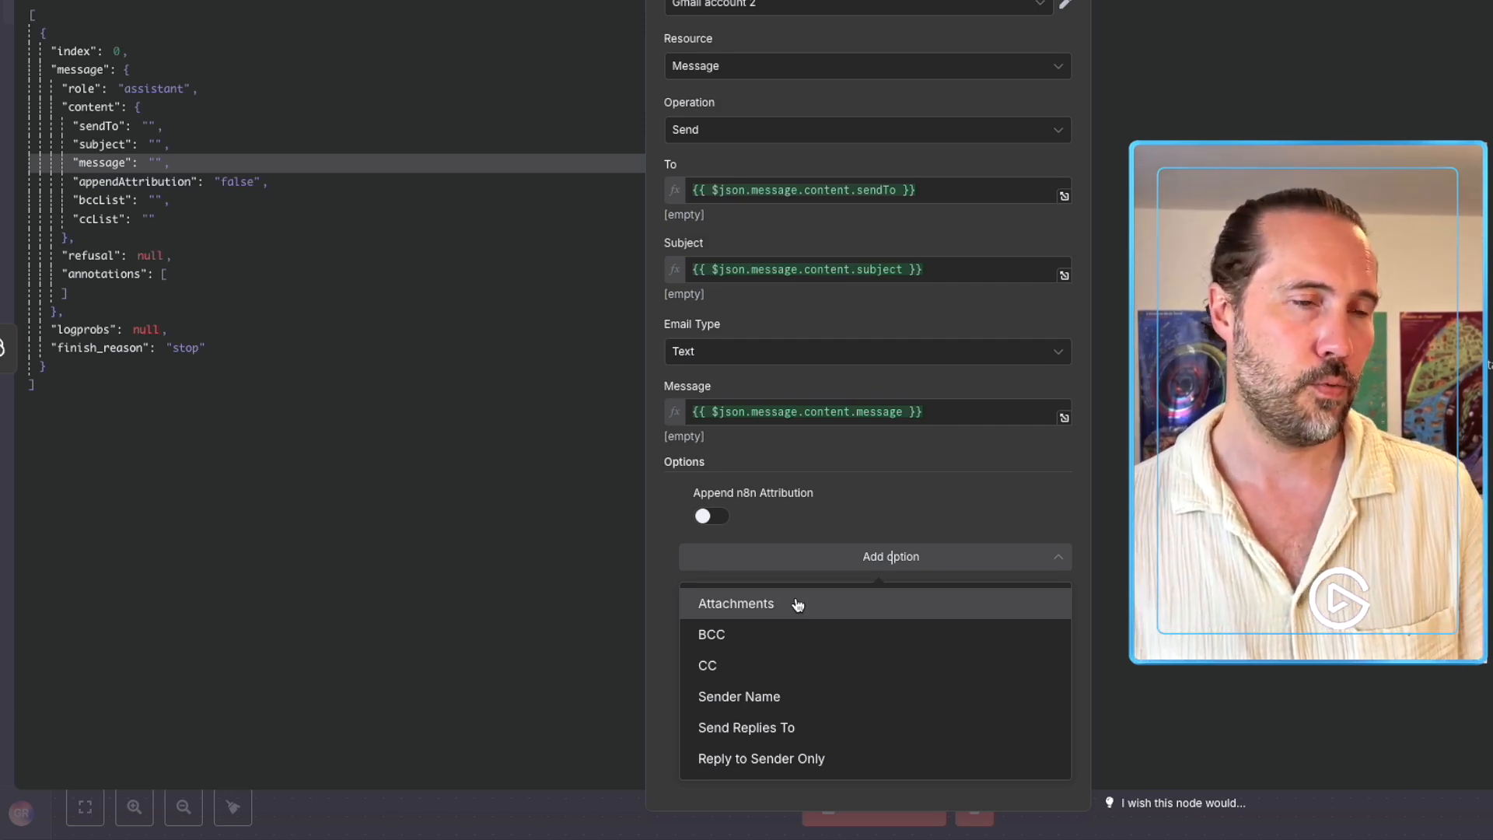
left_click(722, 640)
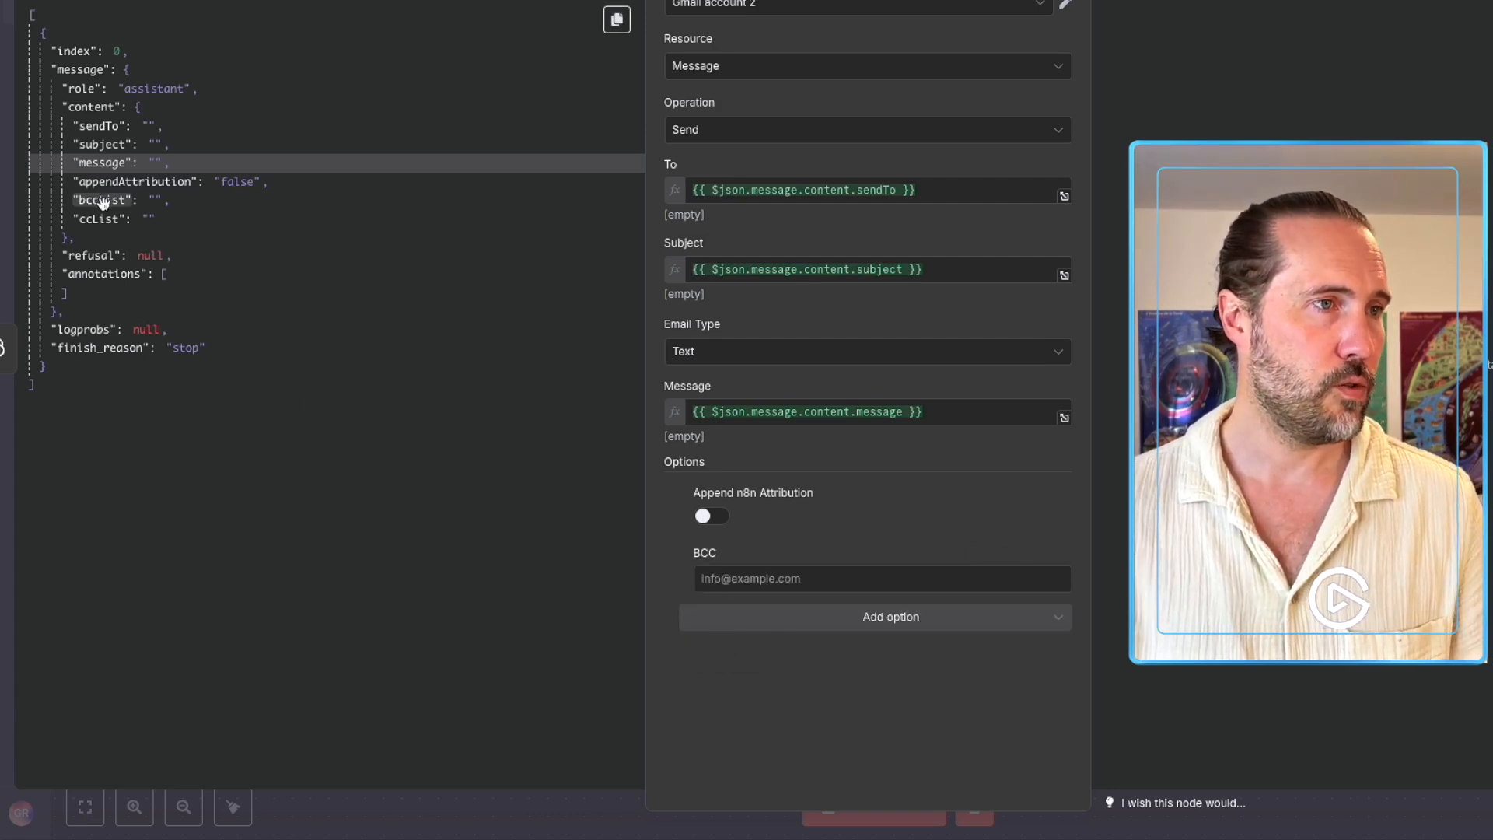
left_click_drag(103, 203, 751, 584)
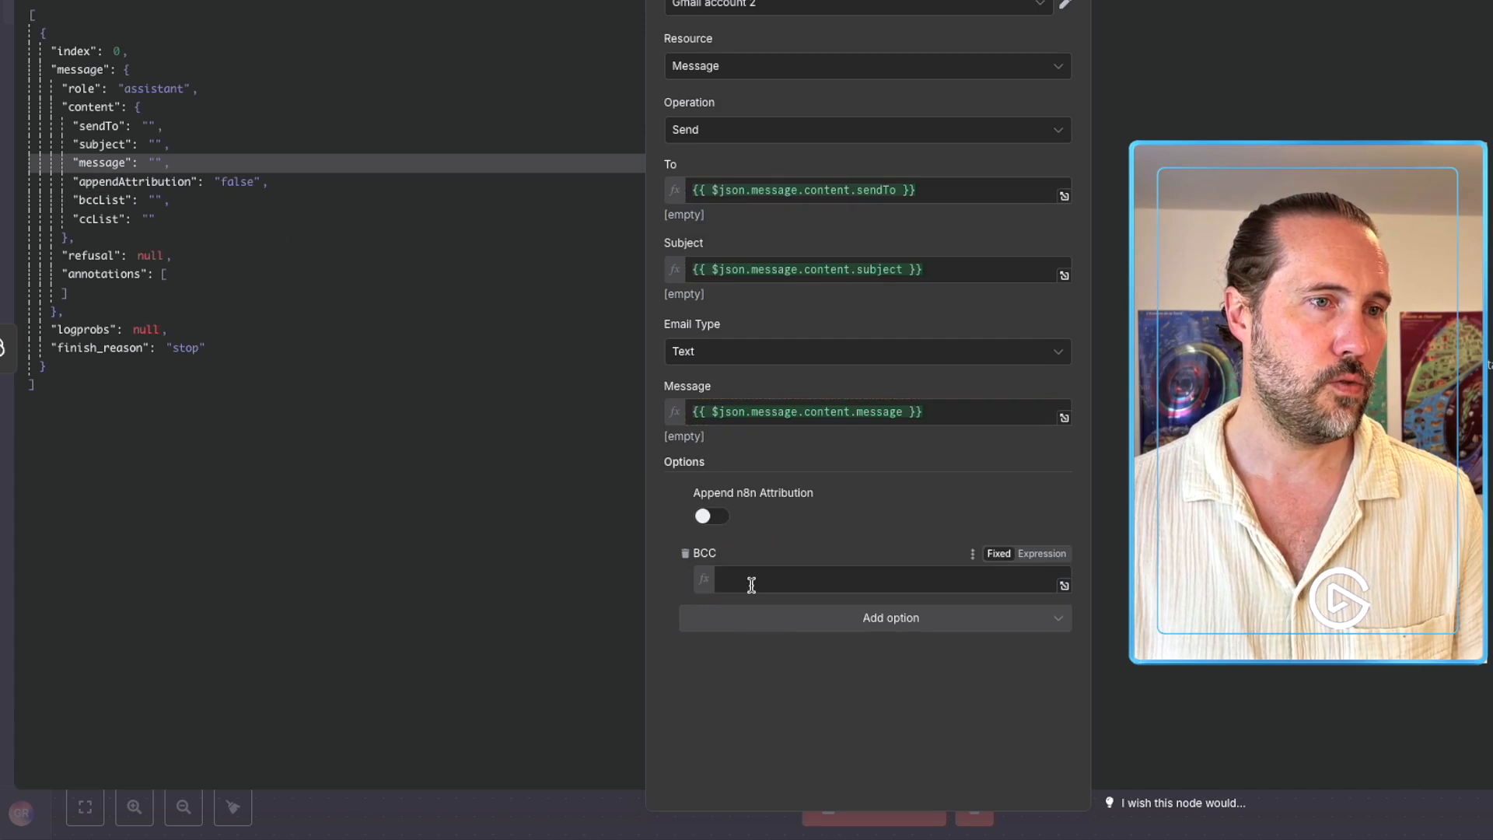
left_click(753, 740)
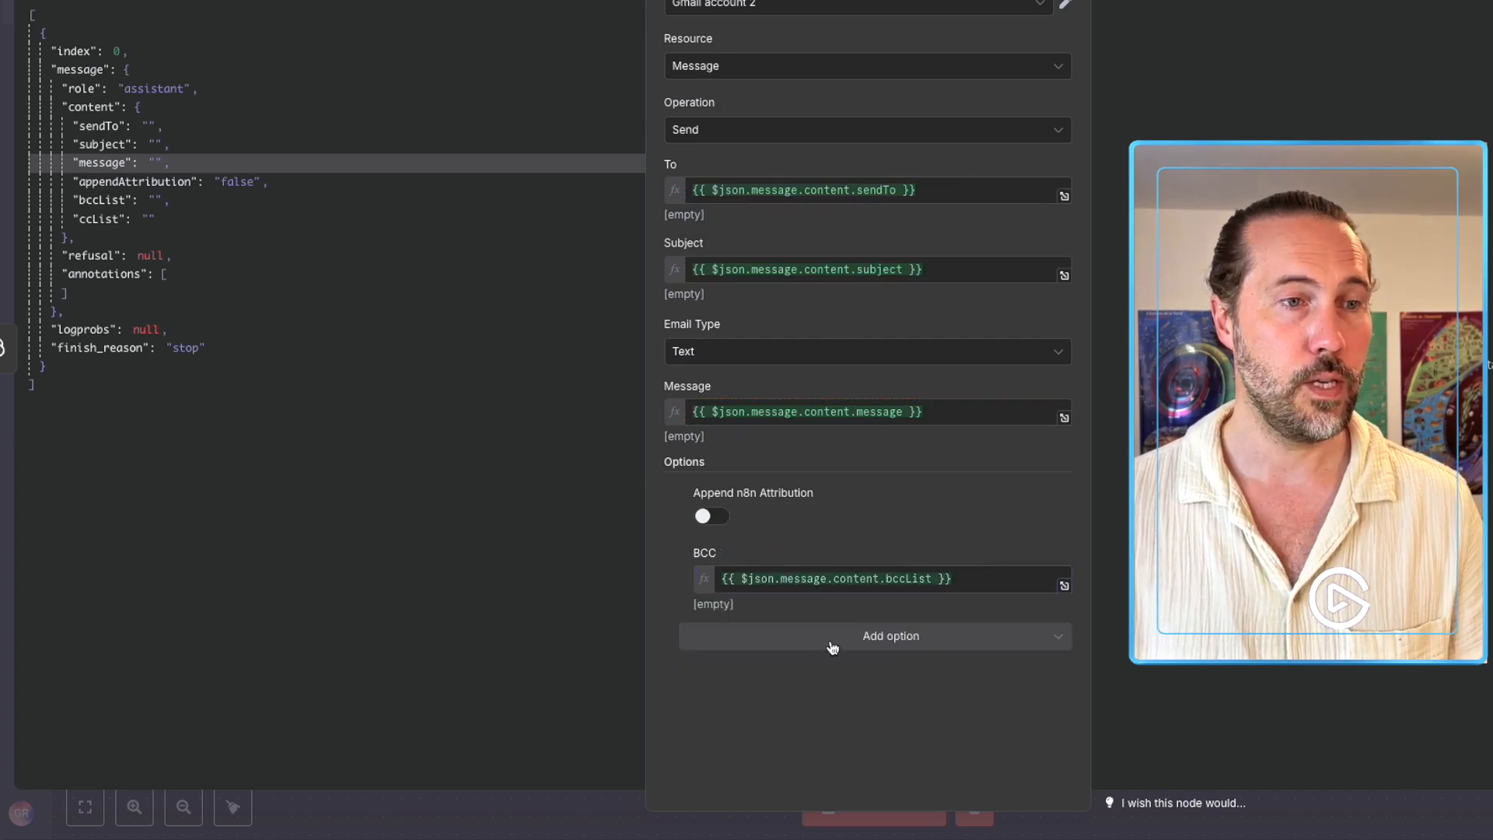
Add a CC option mapped to the ccList value.
left_click(832, 647)
left_click(754, 713)
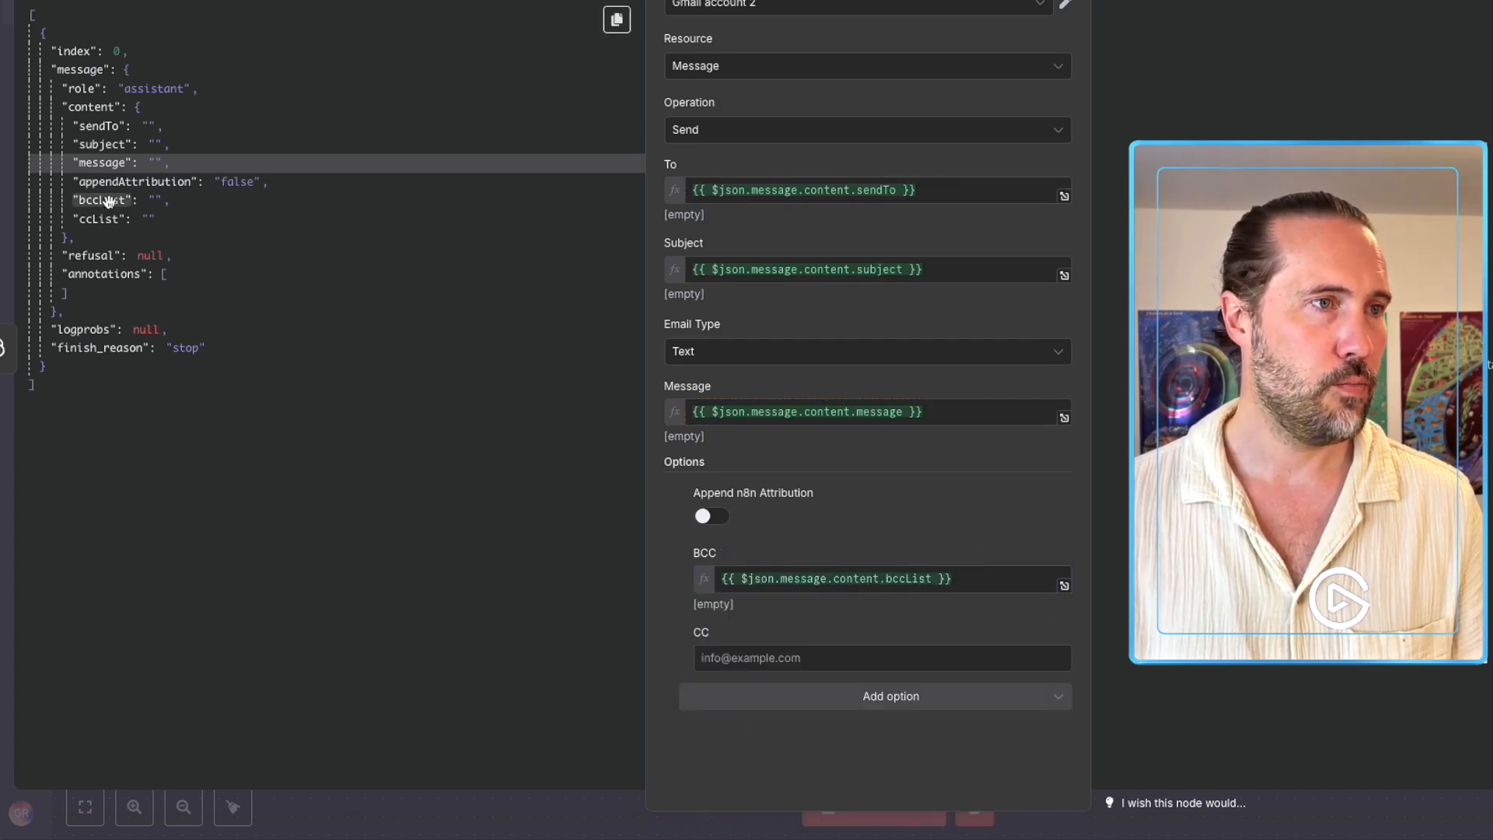
left_click_drag(99, 219, 723, 658)
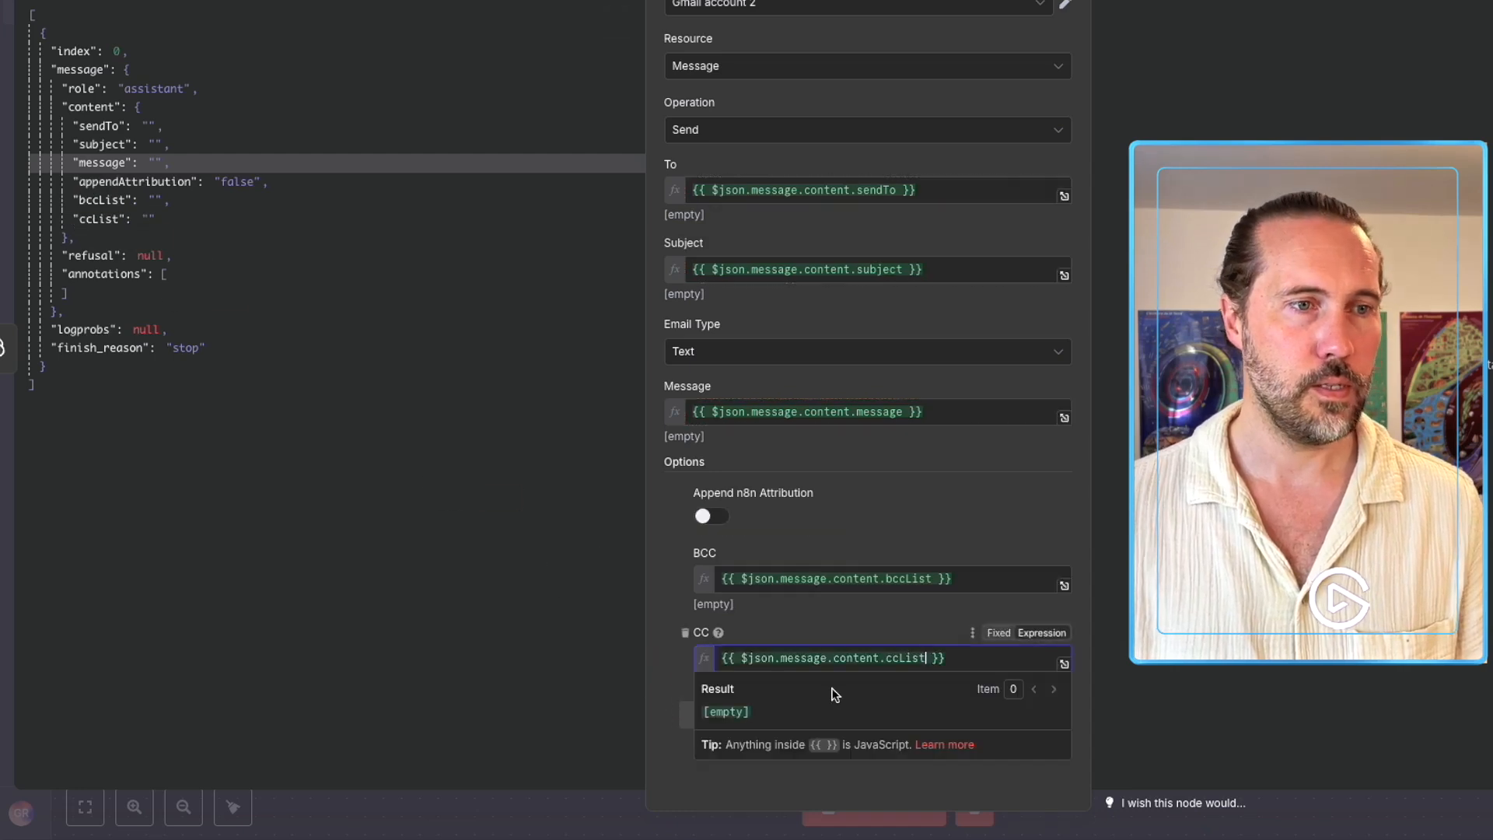
left_click(771, 787)
Add a Sender Name option and enter the sender's full name.
left_click(809, 714)
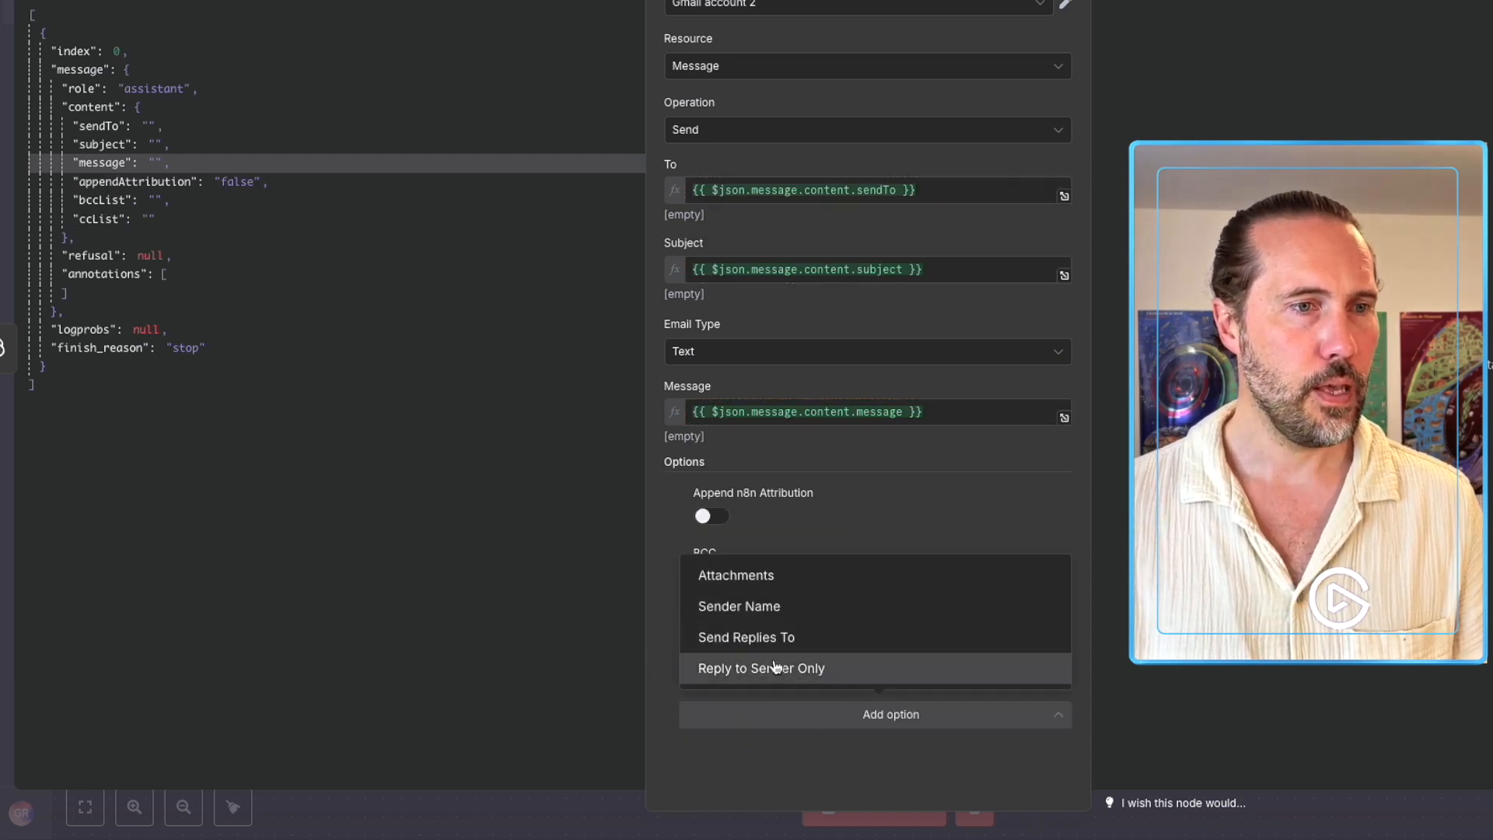
left_click(756, 609)
left_click(751, 725)
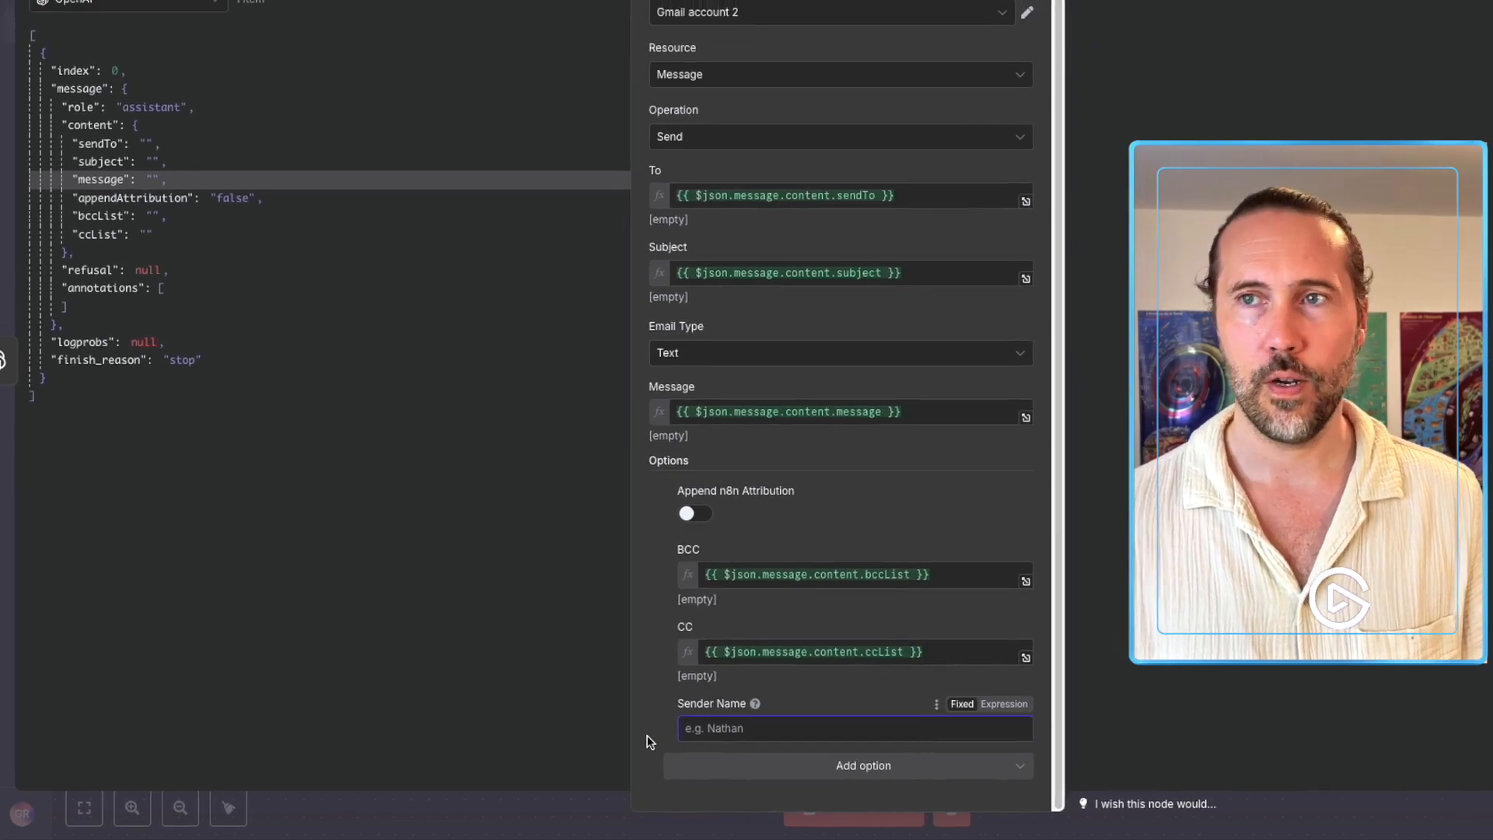
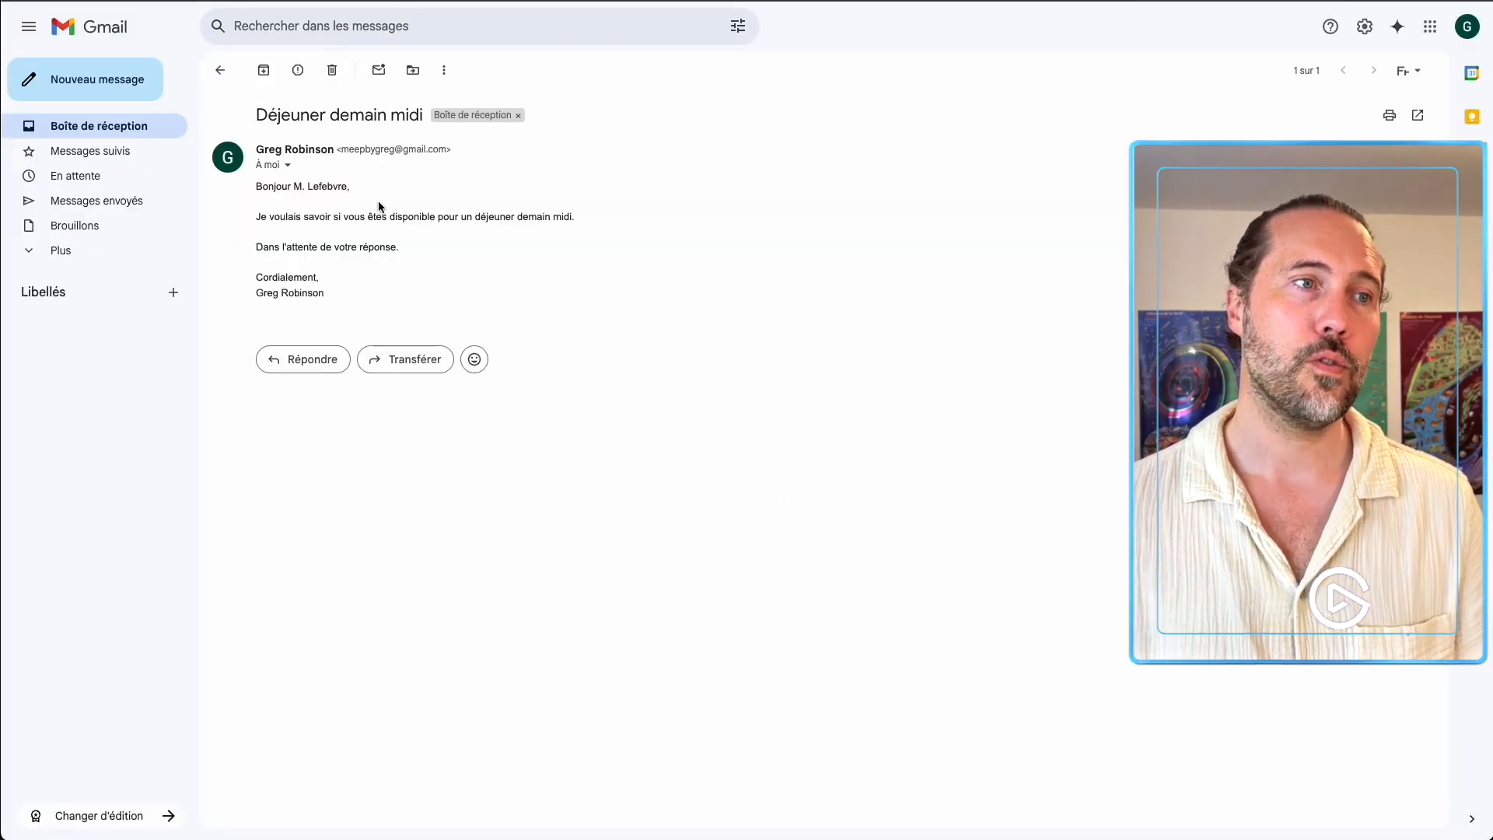
Highlight the sender name and signature on the 'Déjeuner demain midi' email, then close the Gmail node panel.
left_click_drag(265, 148, 320, 149)
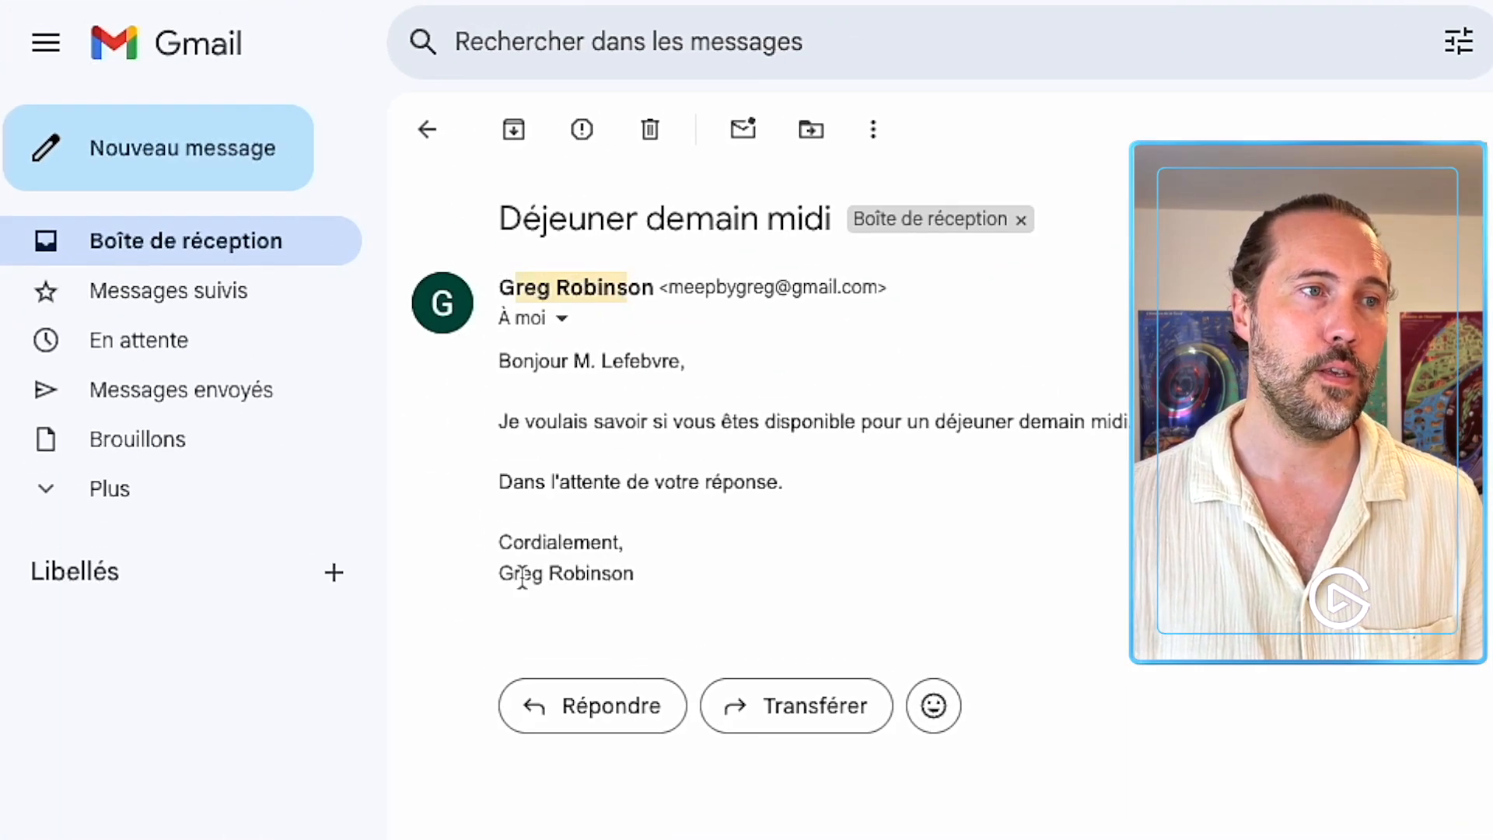
left_click_drag(521, 577, 645, 577)
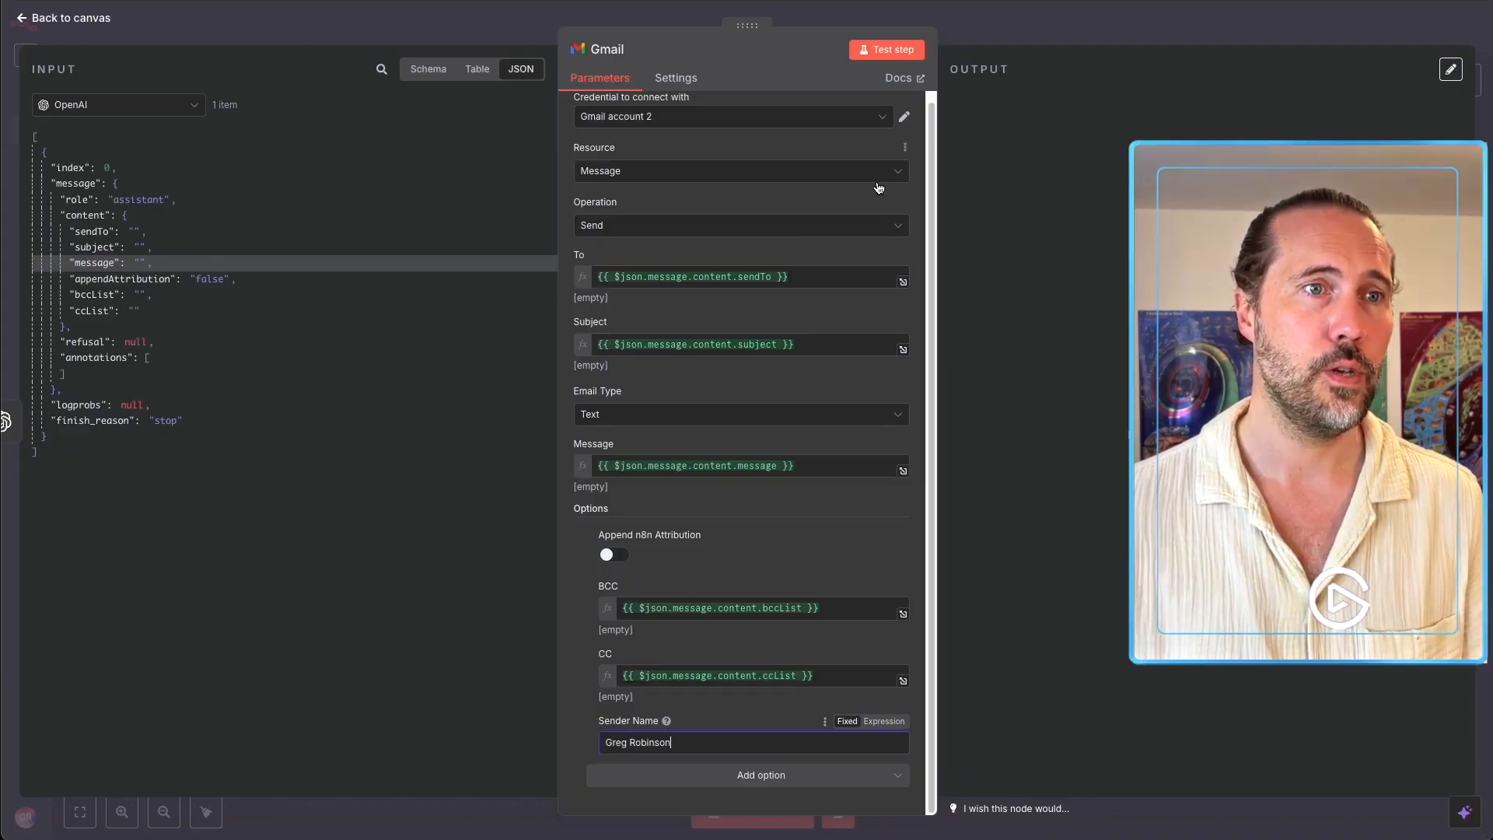
left_click(1046, 26)
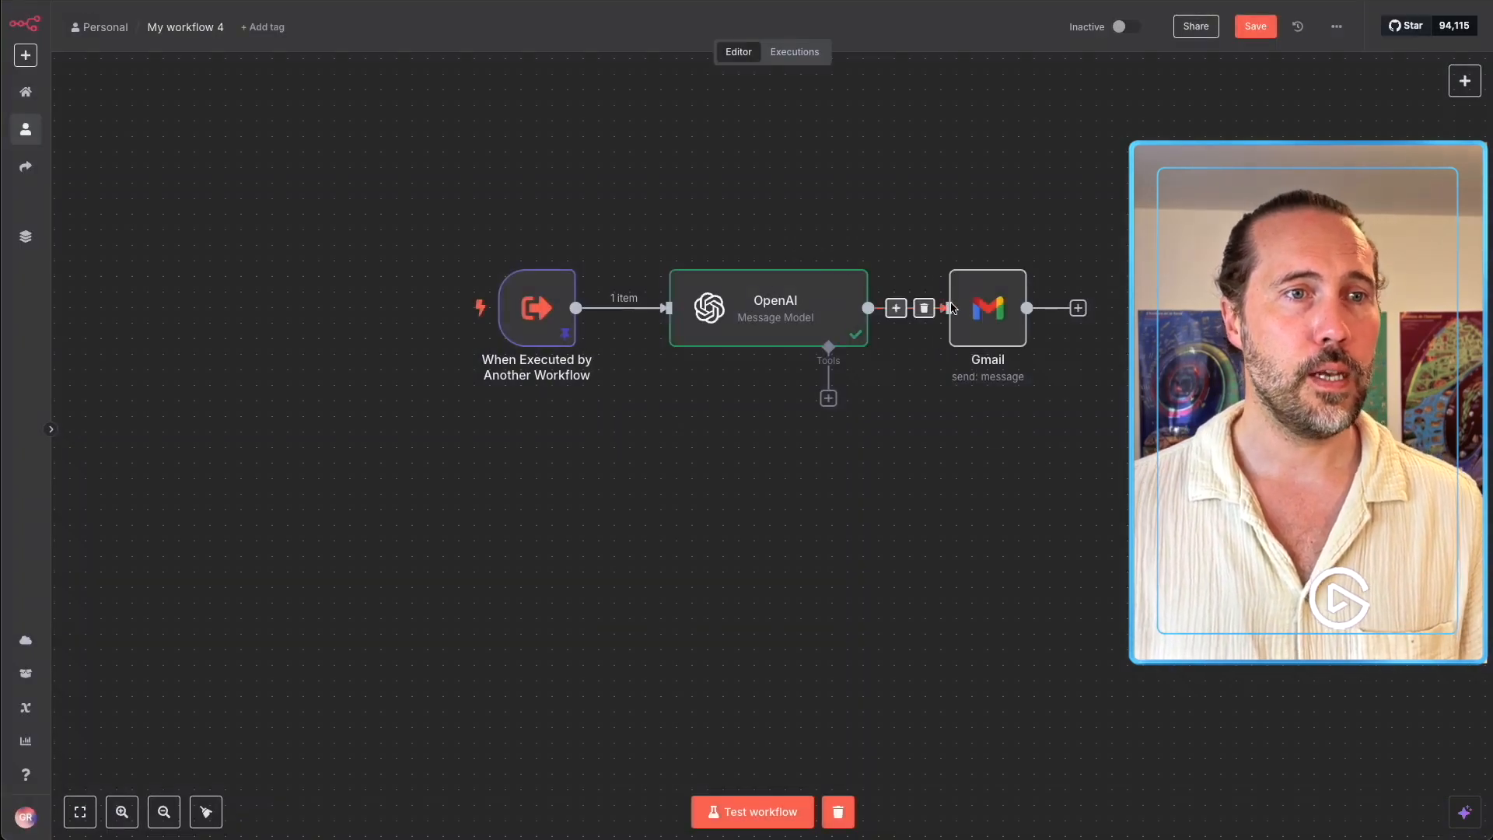
Add an Edit Fields (Set) node after the Gmail node.
left_click(1078, 308)
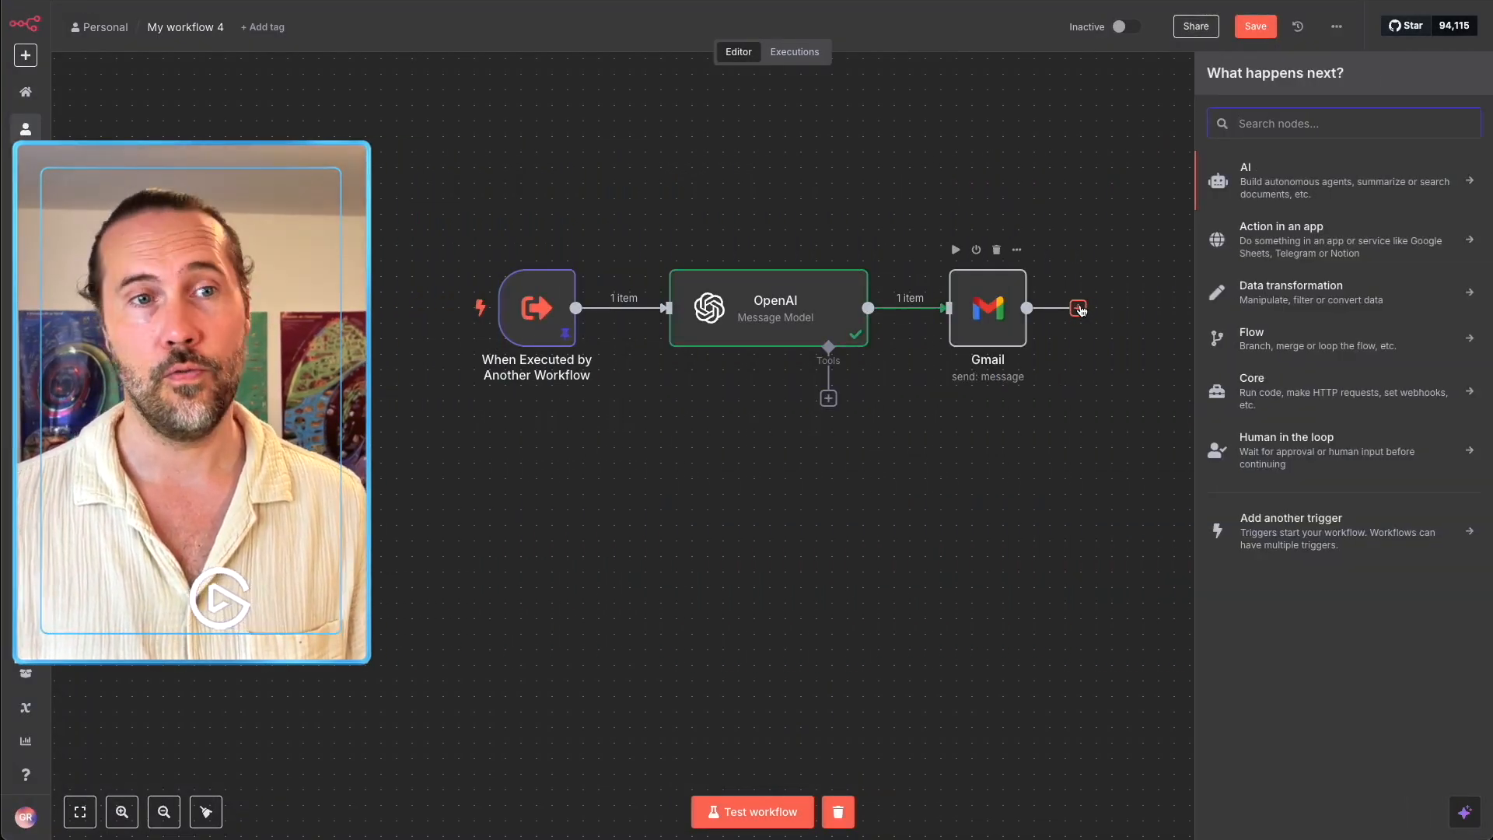
type("set")
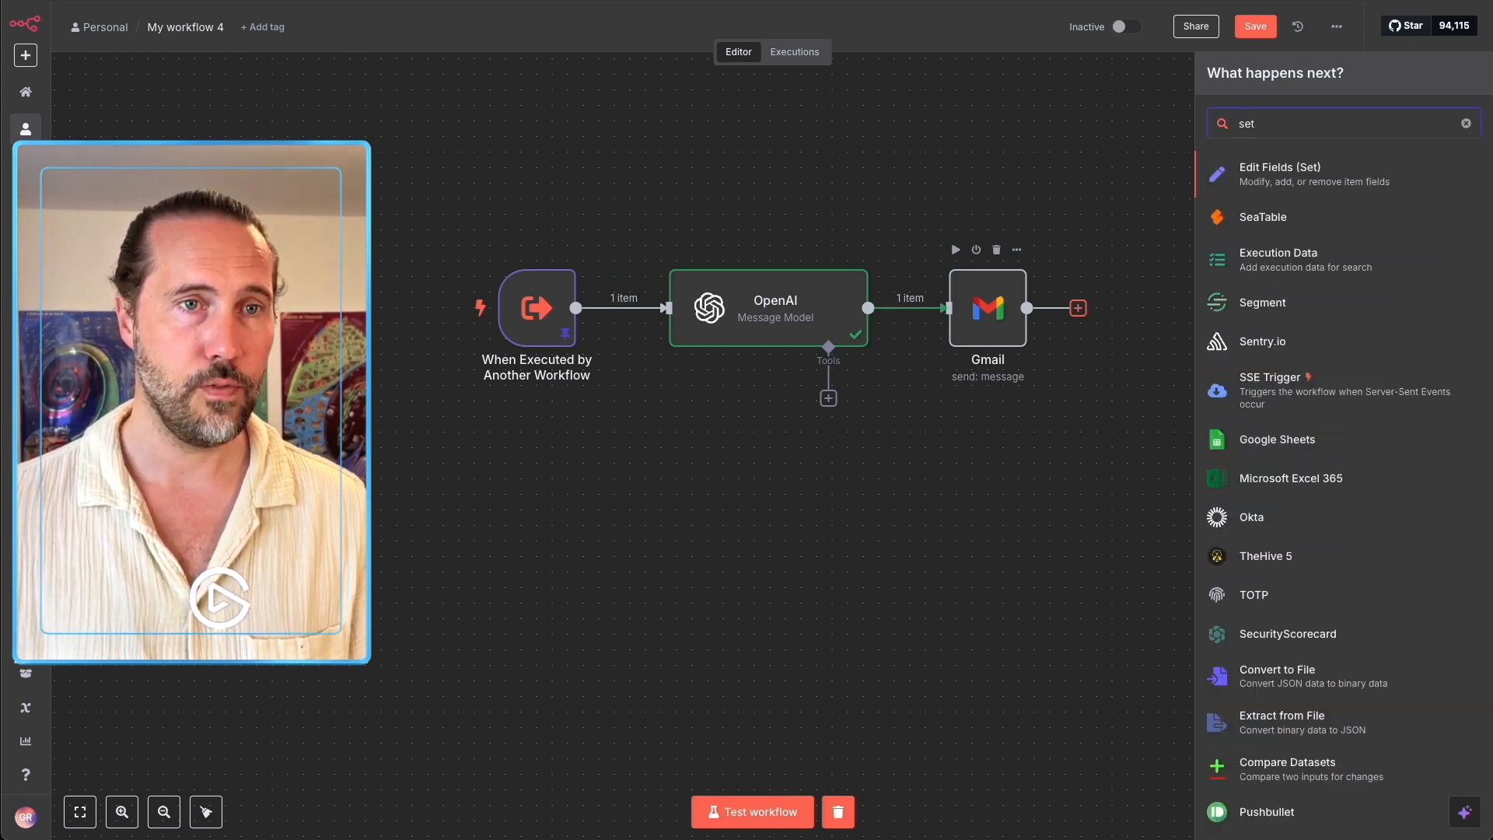
left_click(1287, 172)
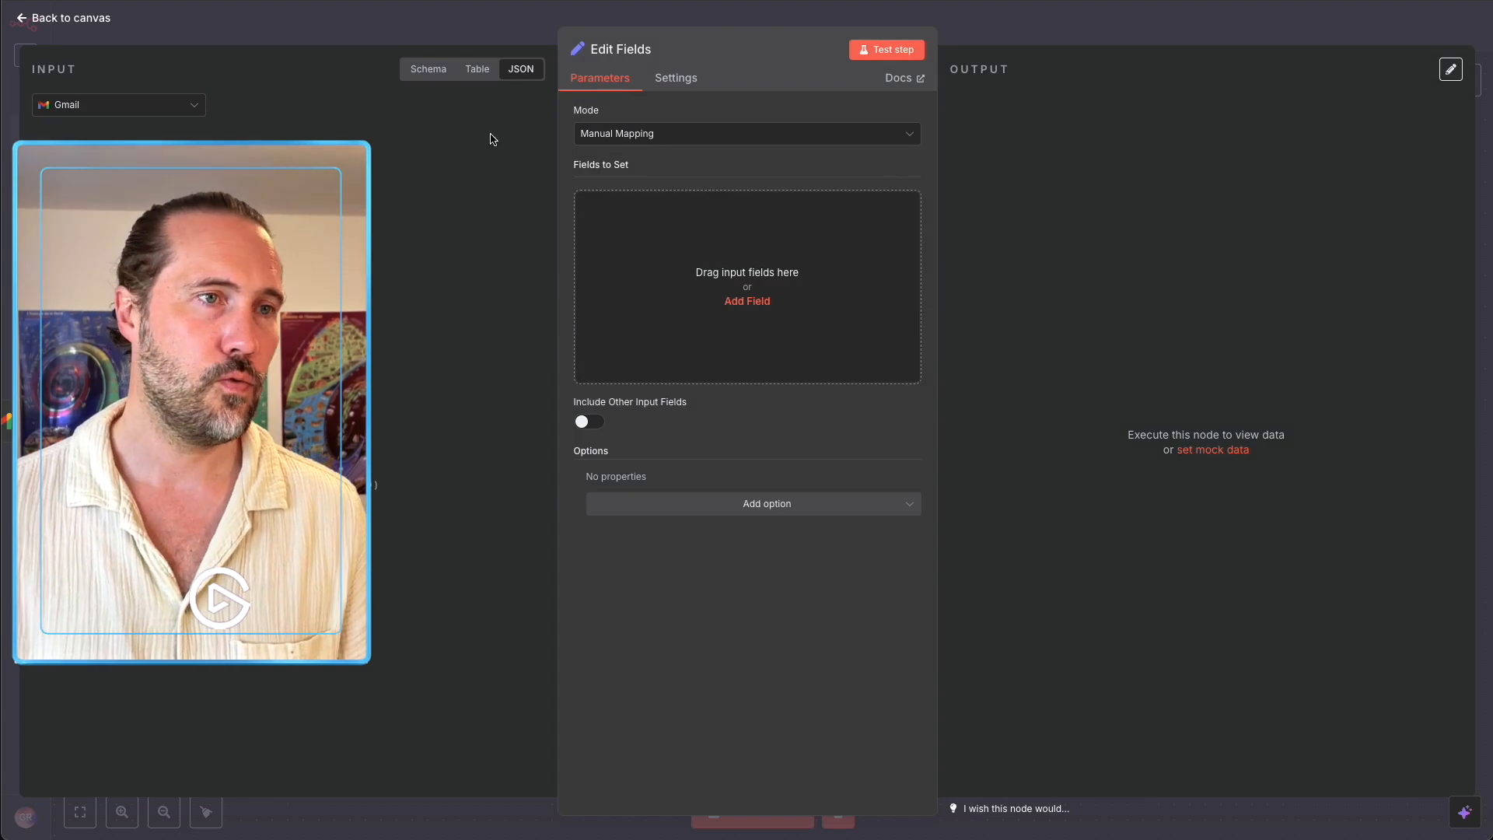
Set a String field reponse to 'sent' and save the workflow.
left_click(735, 233)
left_click(654, 207)
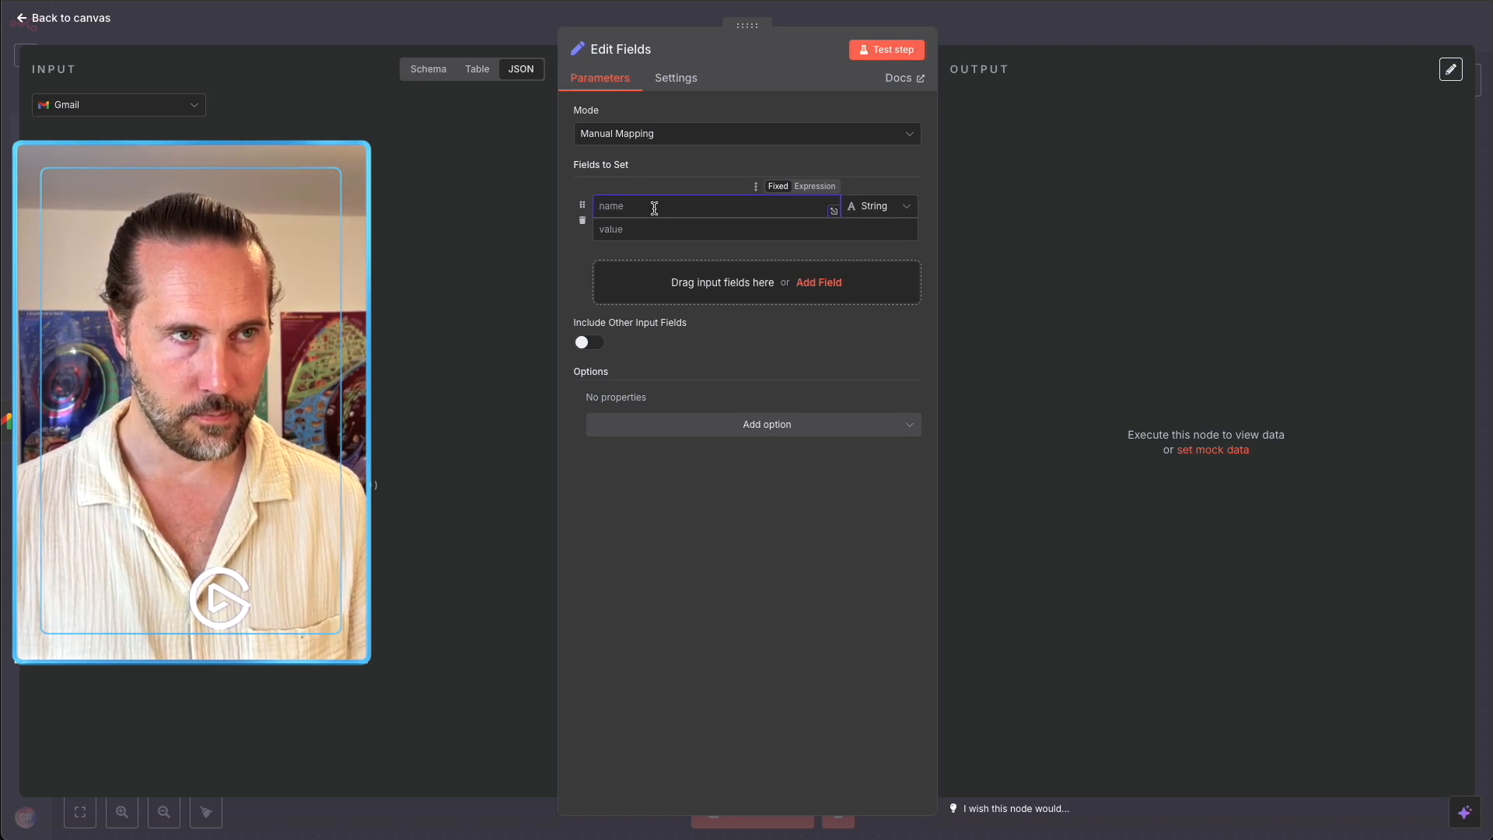
type("repons")
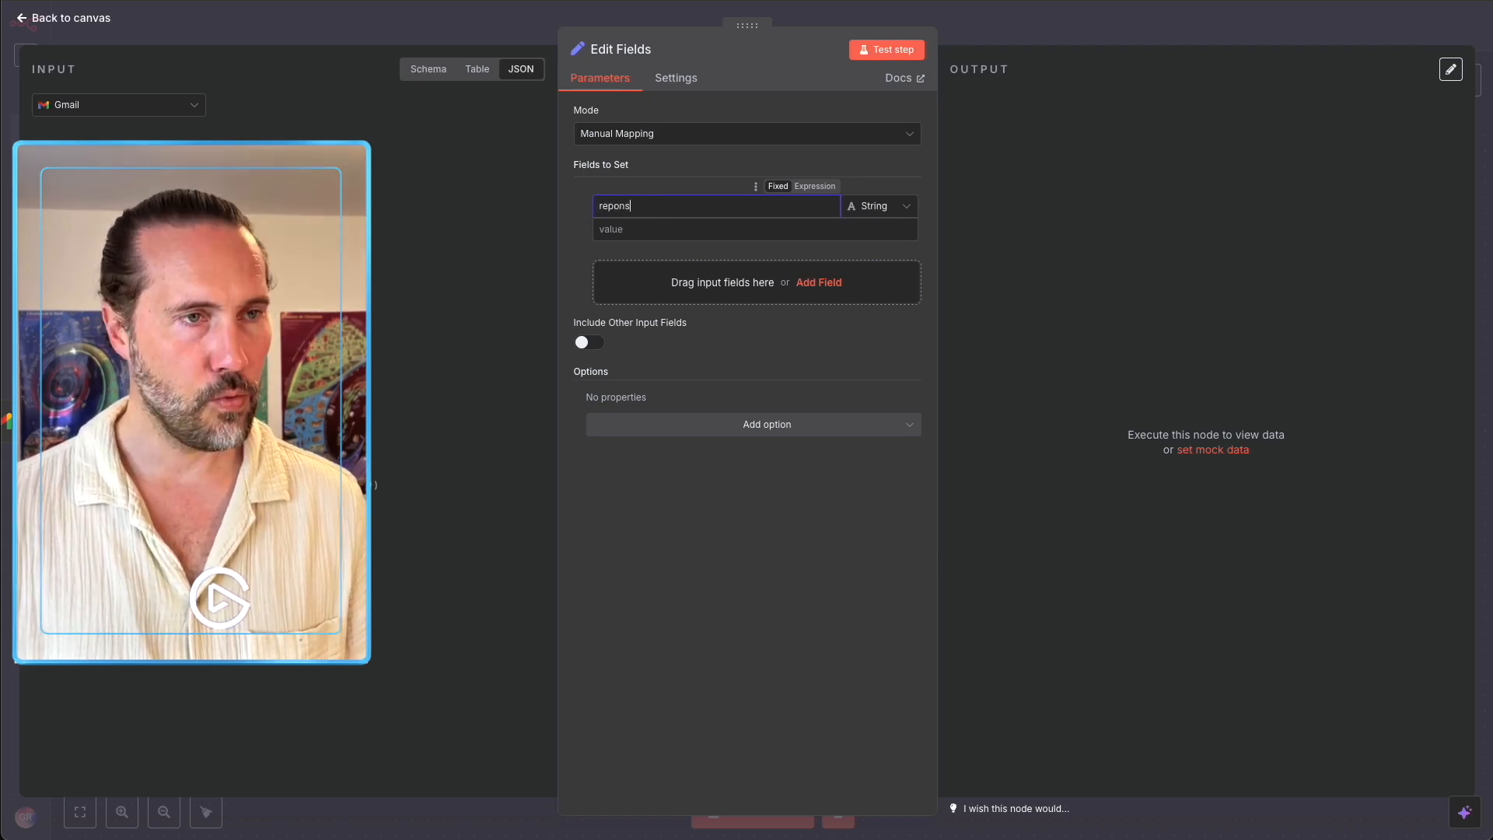
key("Tab")
key("Tab")
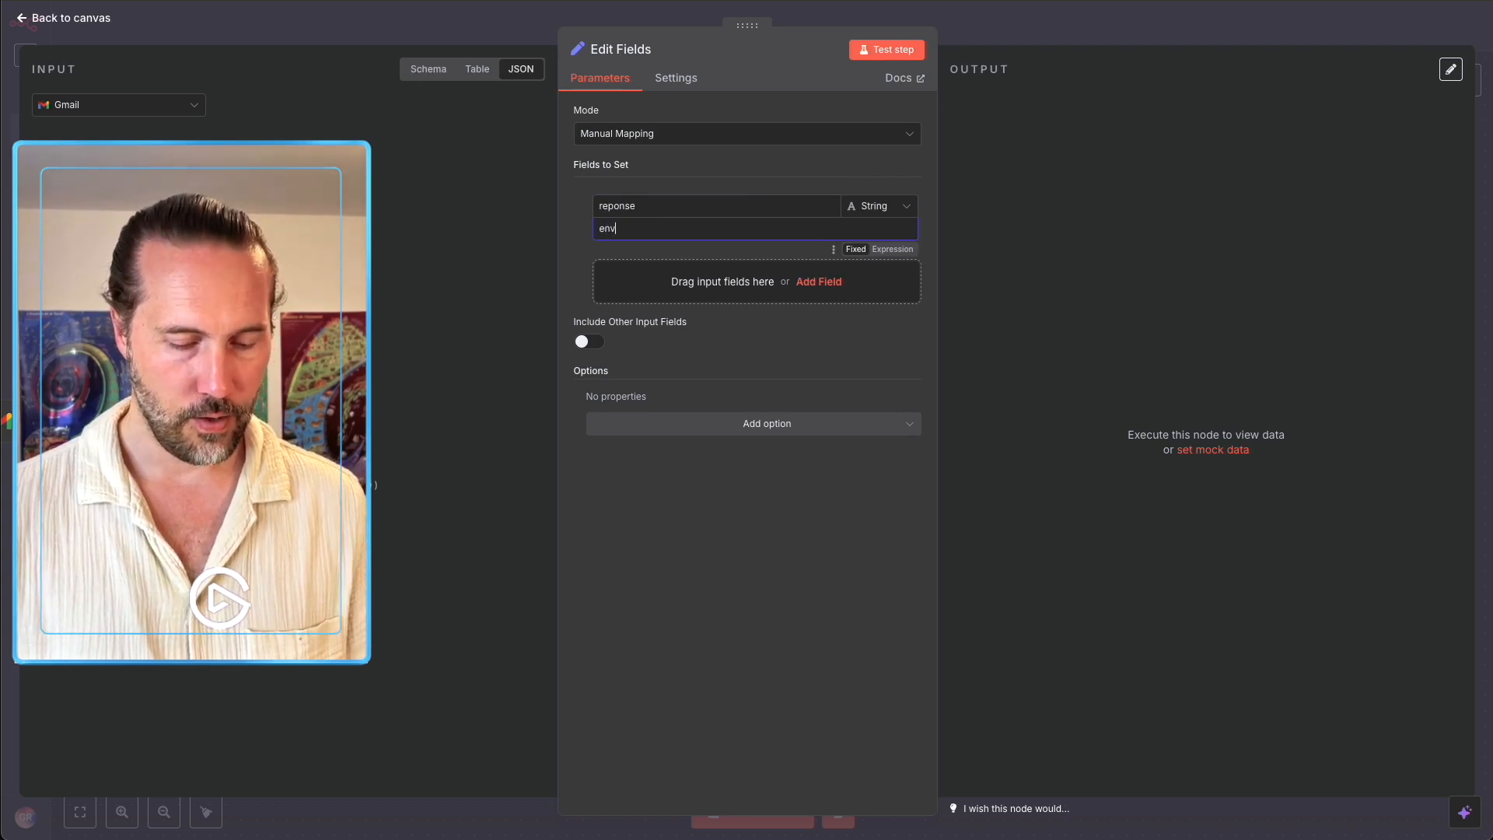
key("ctrl+a")
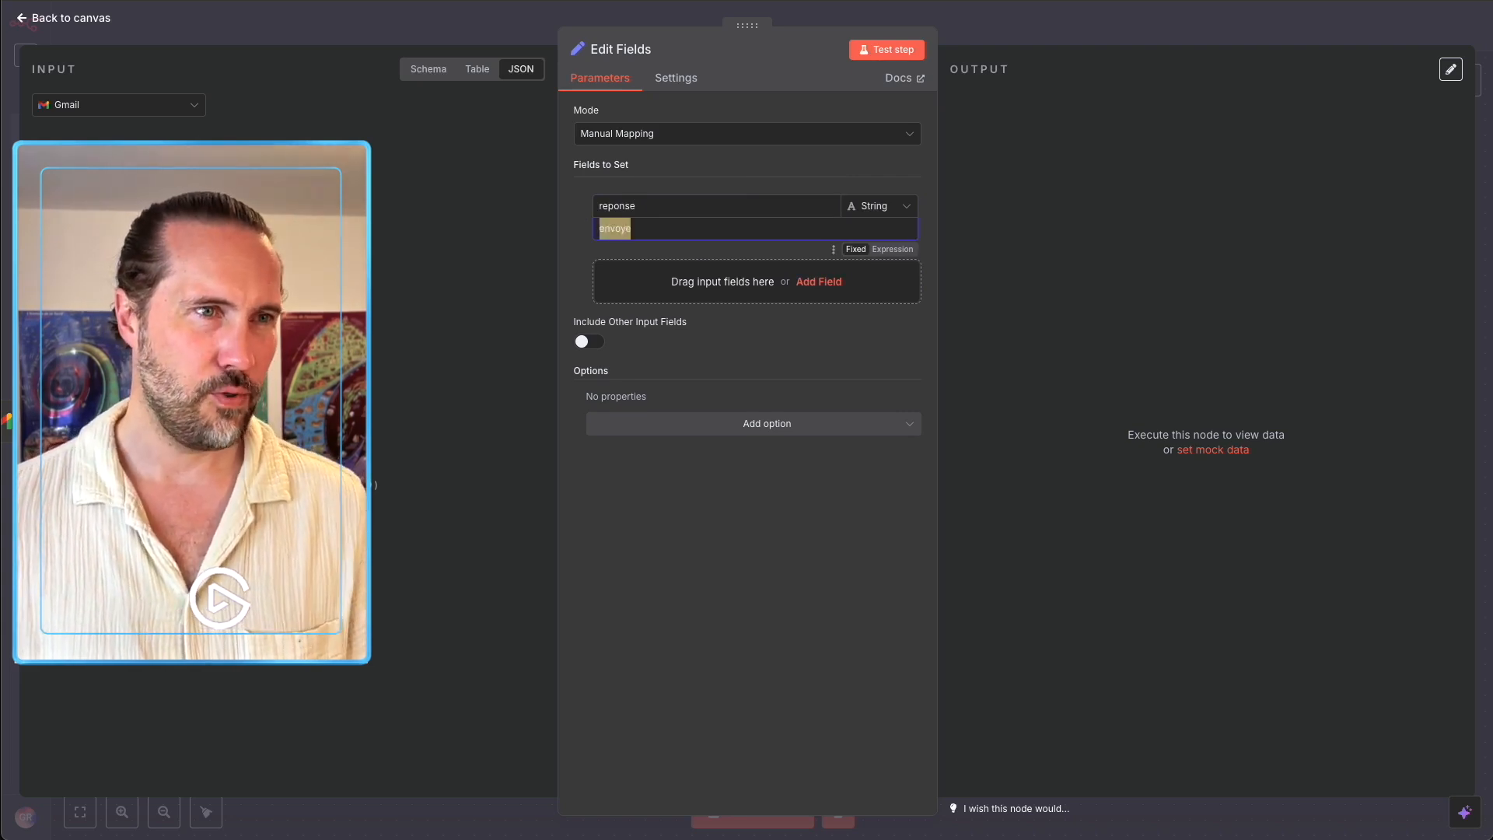
type("sent")
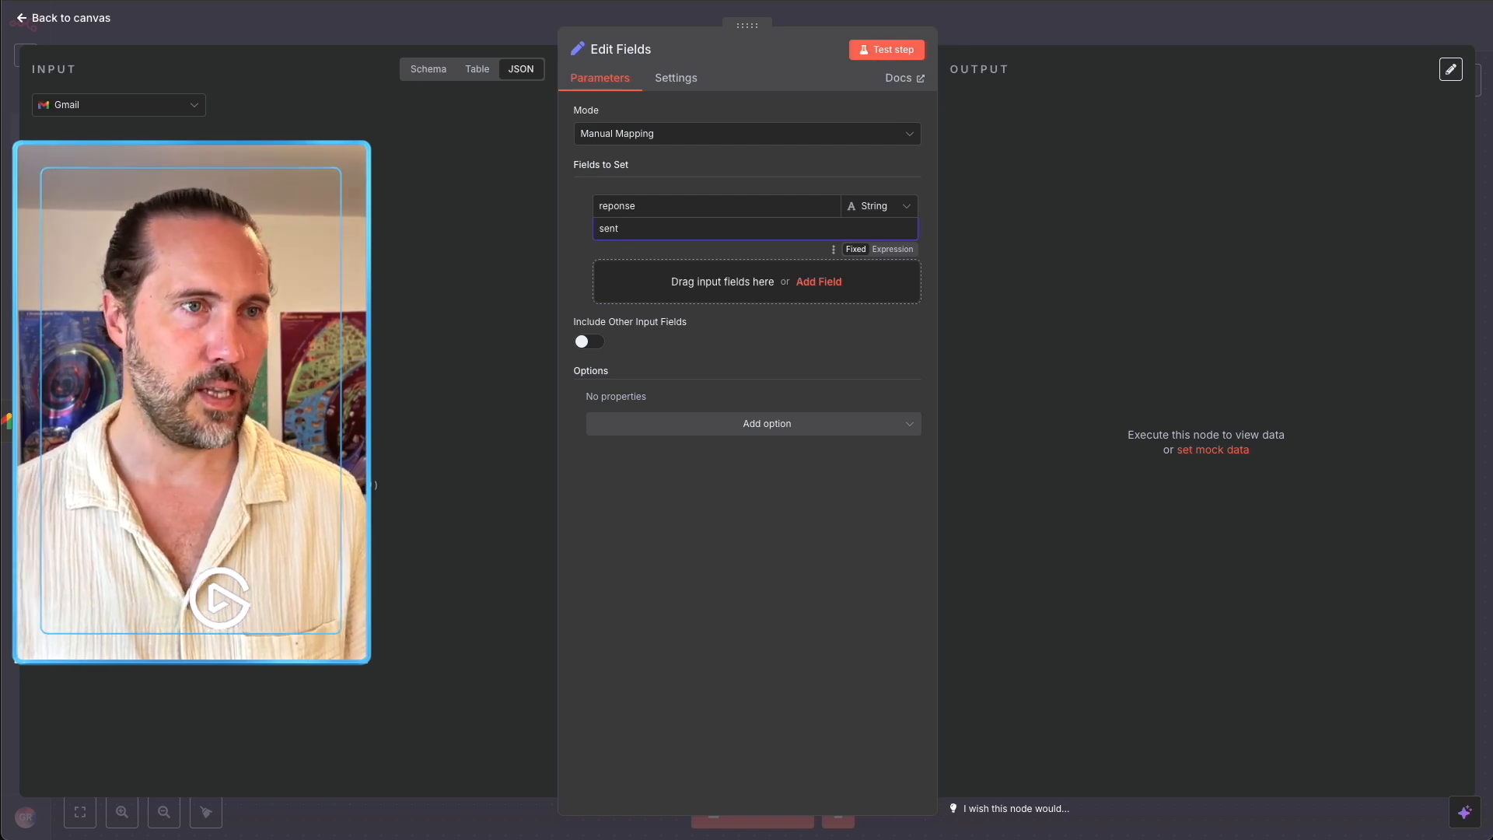
left_click(854, 635)
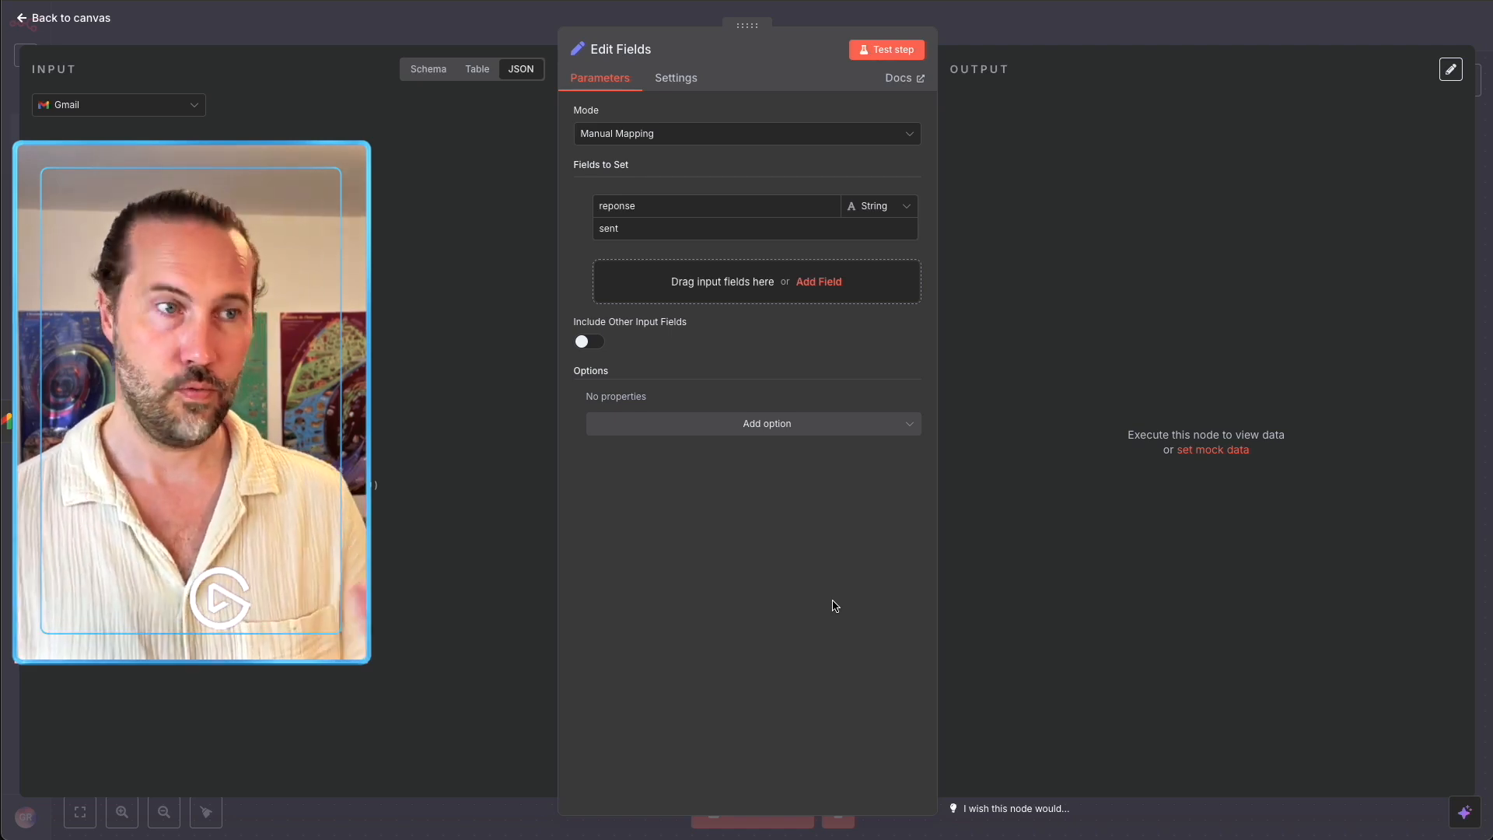
left_click(1097, 37)
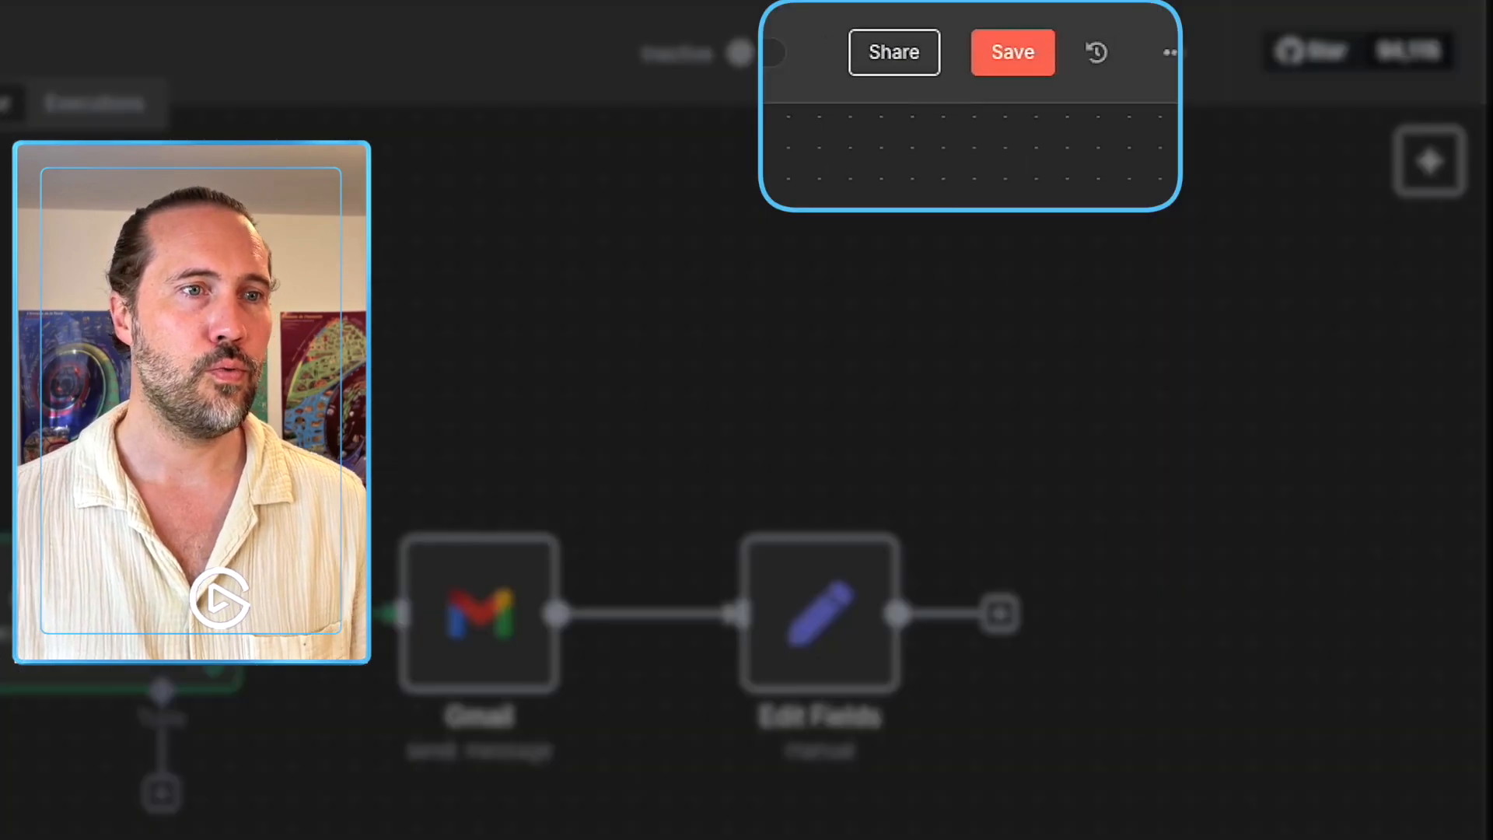
left_click(1005, 61)
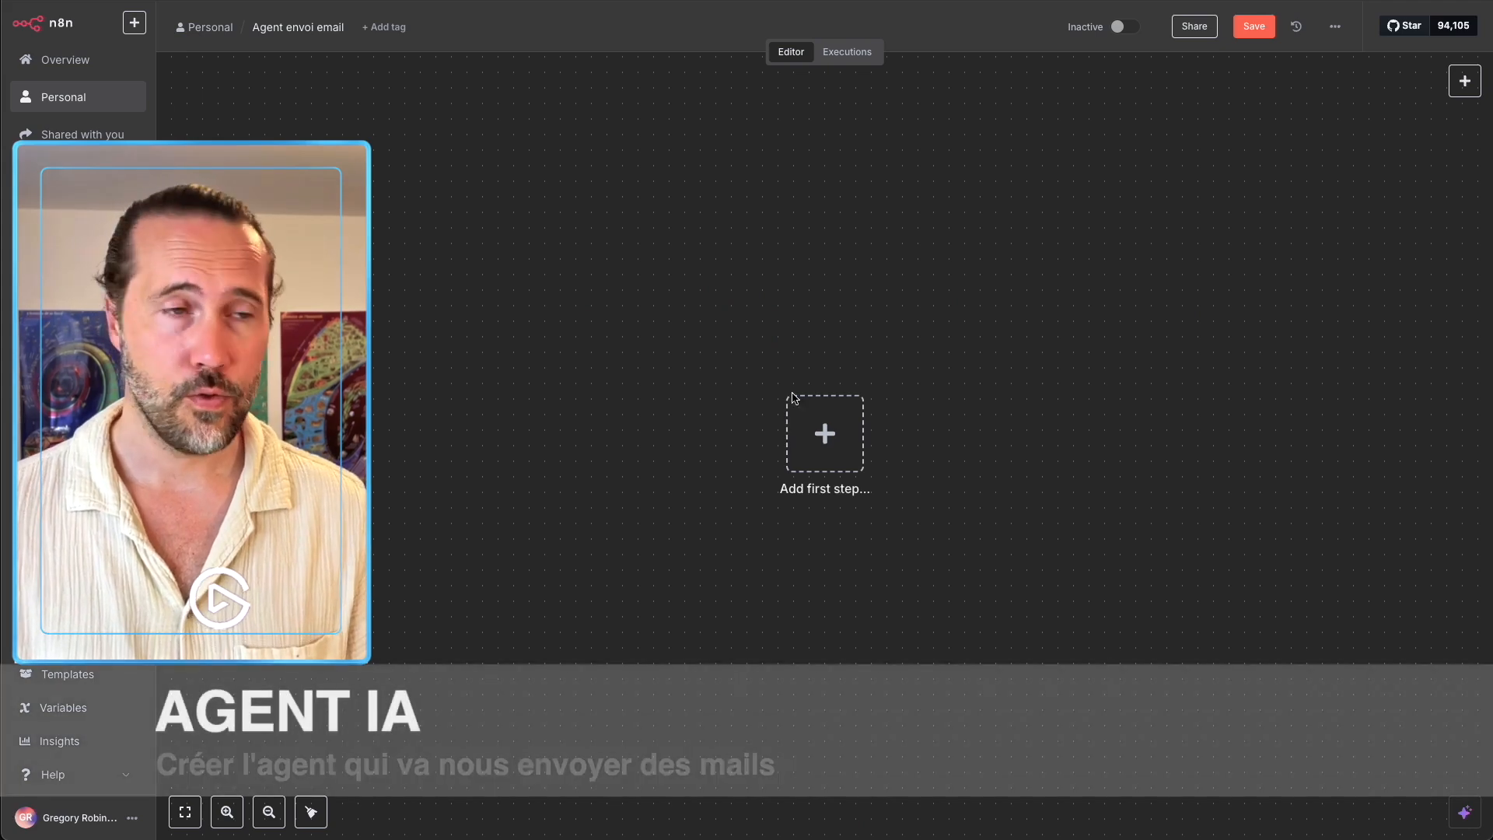
Start the workflow with a manual trigger placed toward the upper left.
left_click(795, 401)
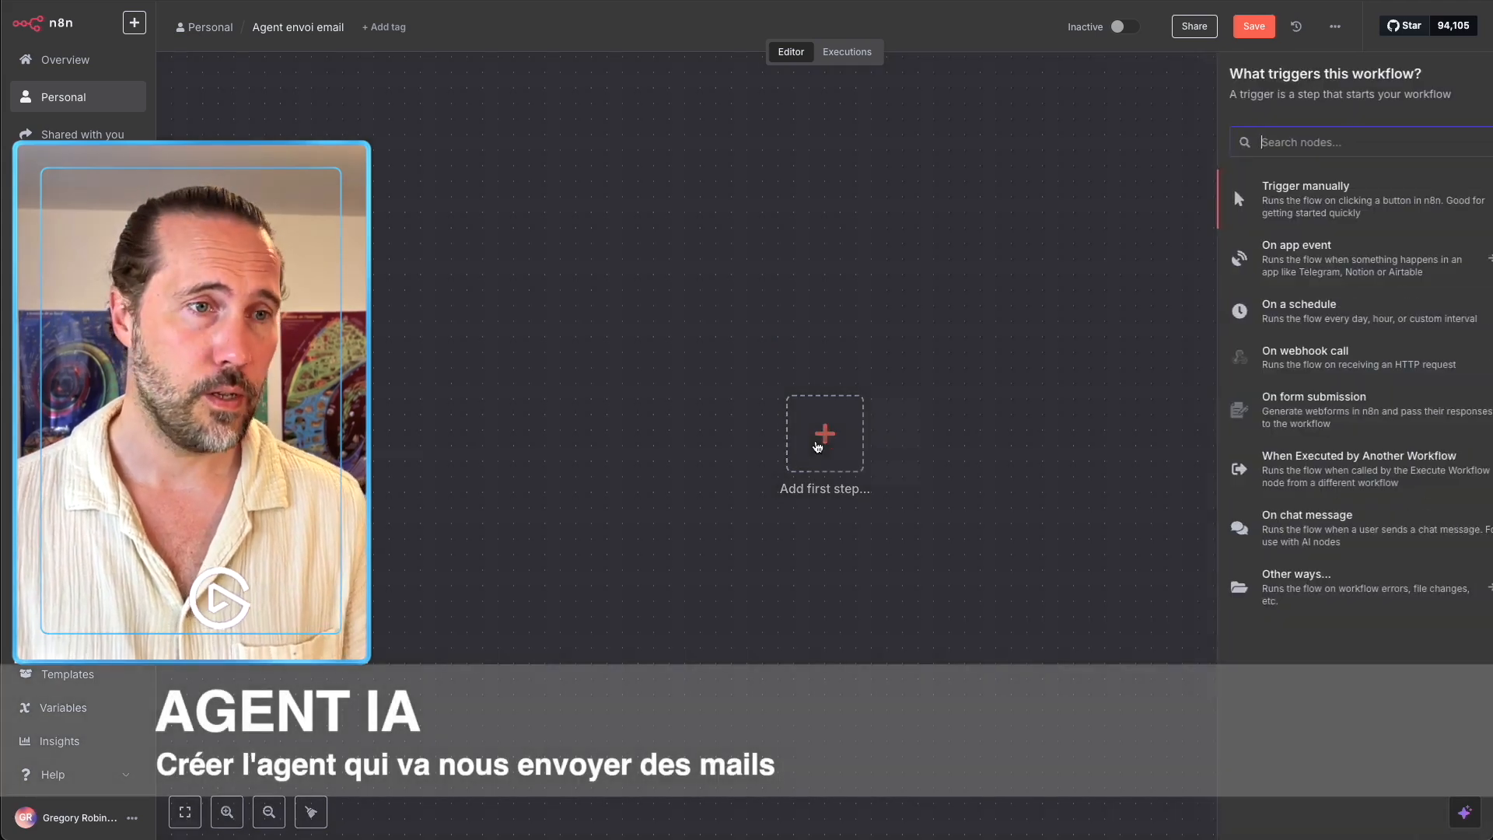
left_click(1309, 211)
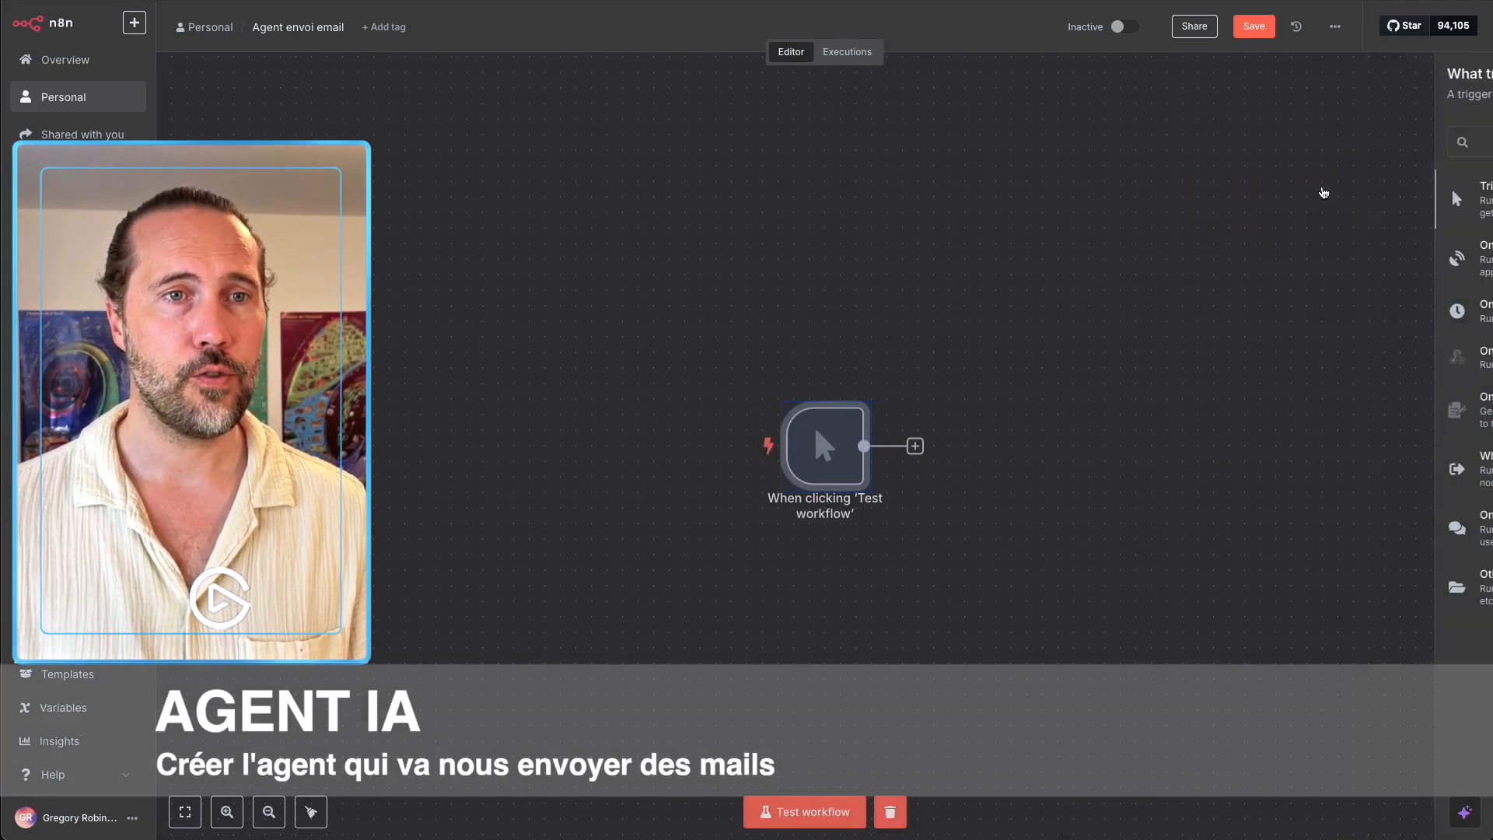
left_click_drag(821, 442, 414, 335)
left_click(553, 410)
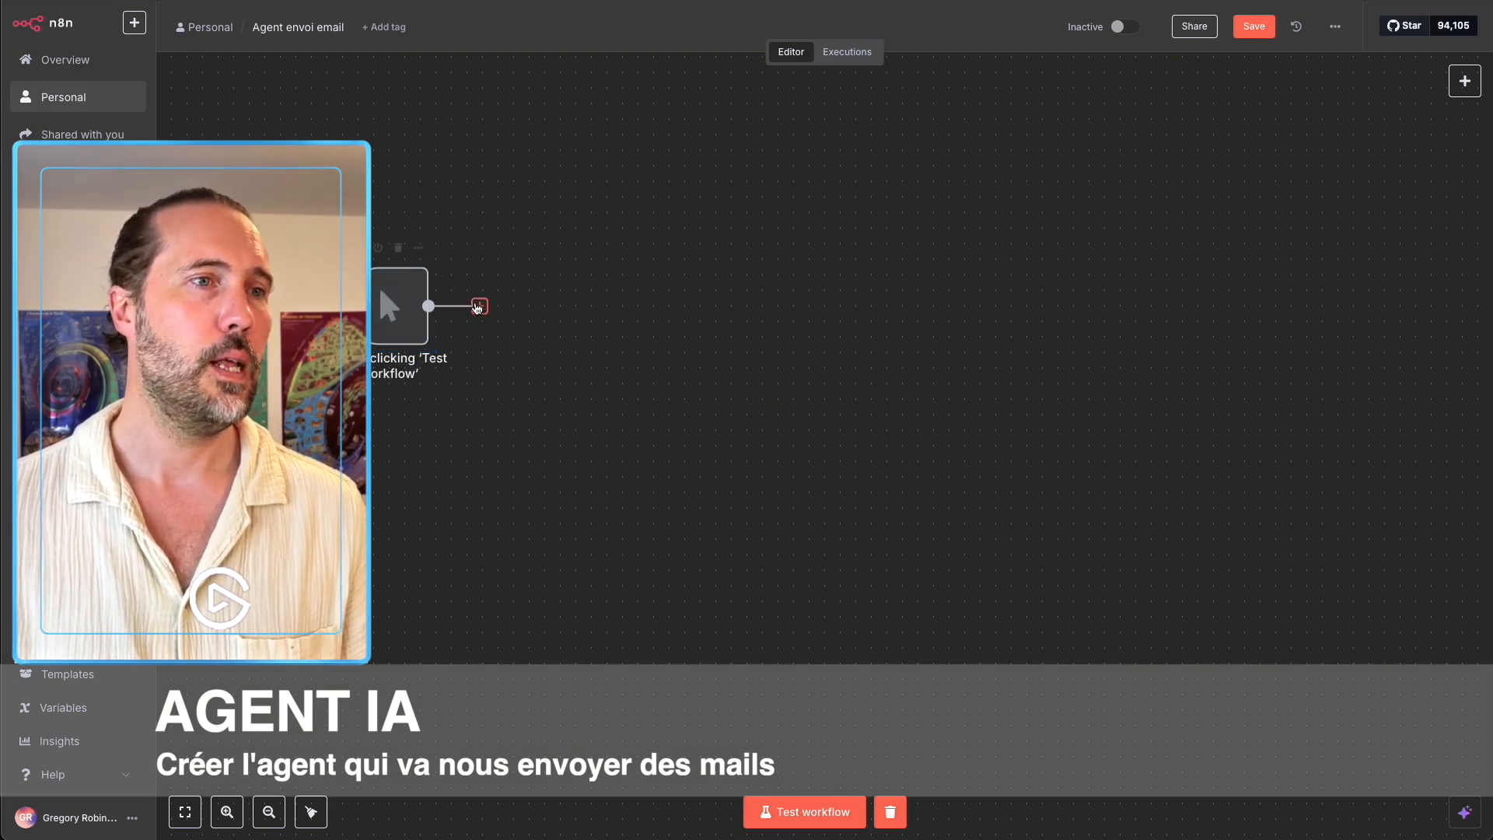
Add an AI Agent node after the manual trigger.
left_click(479, 306)
left_click(1257, 197)
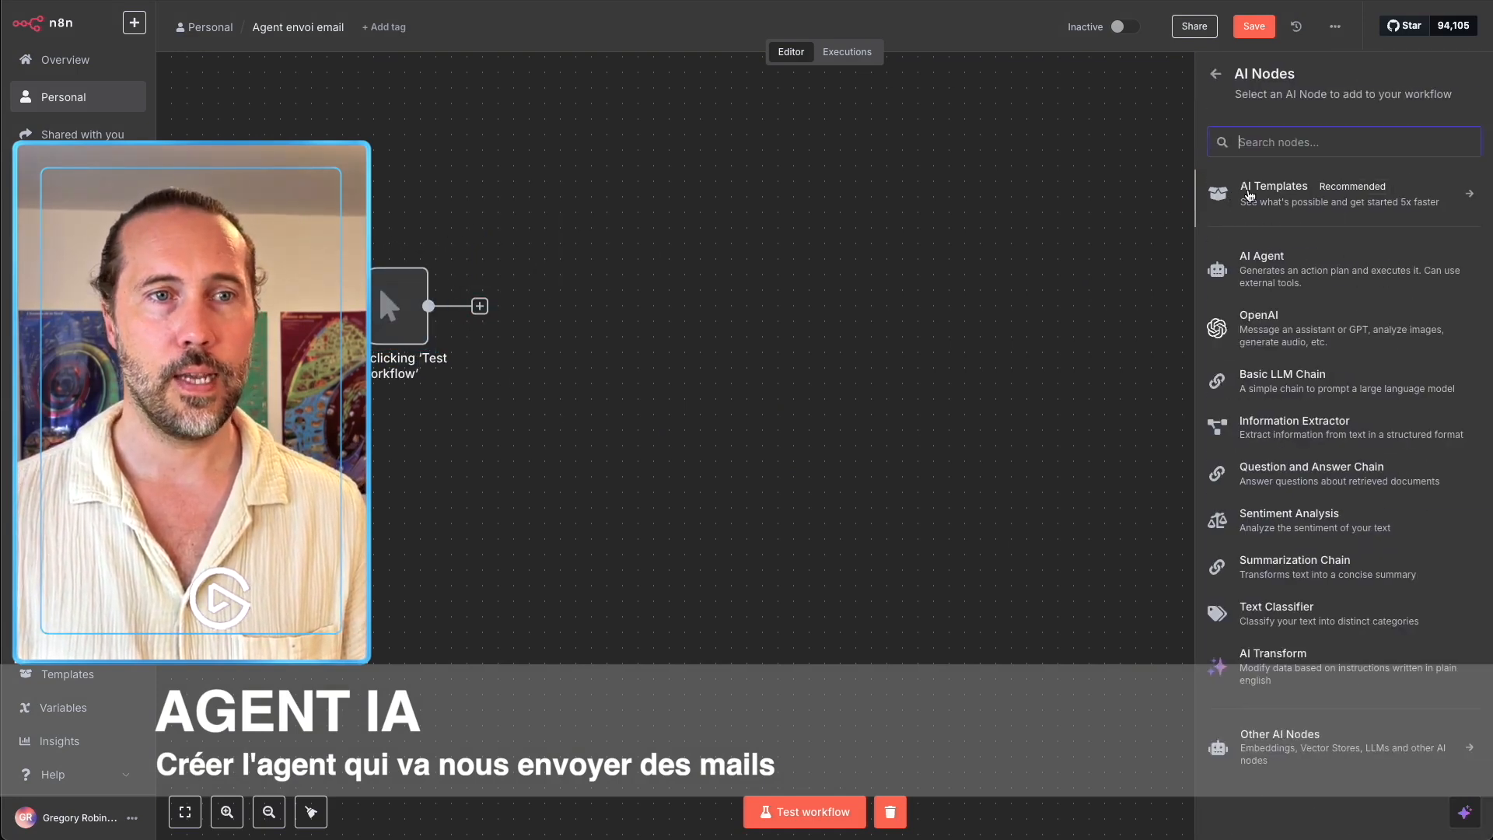
left_click(1278, 265)
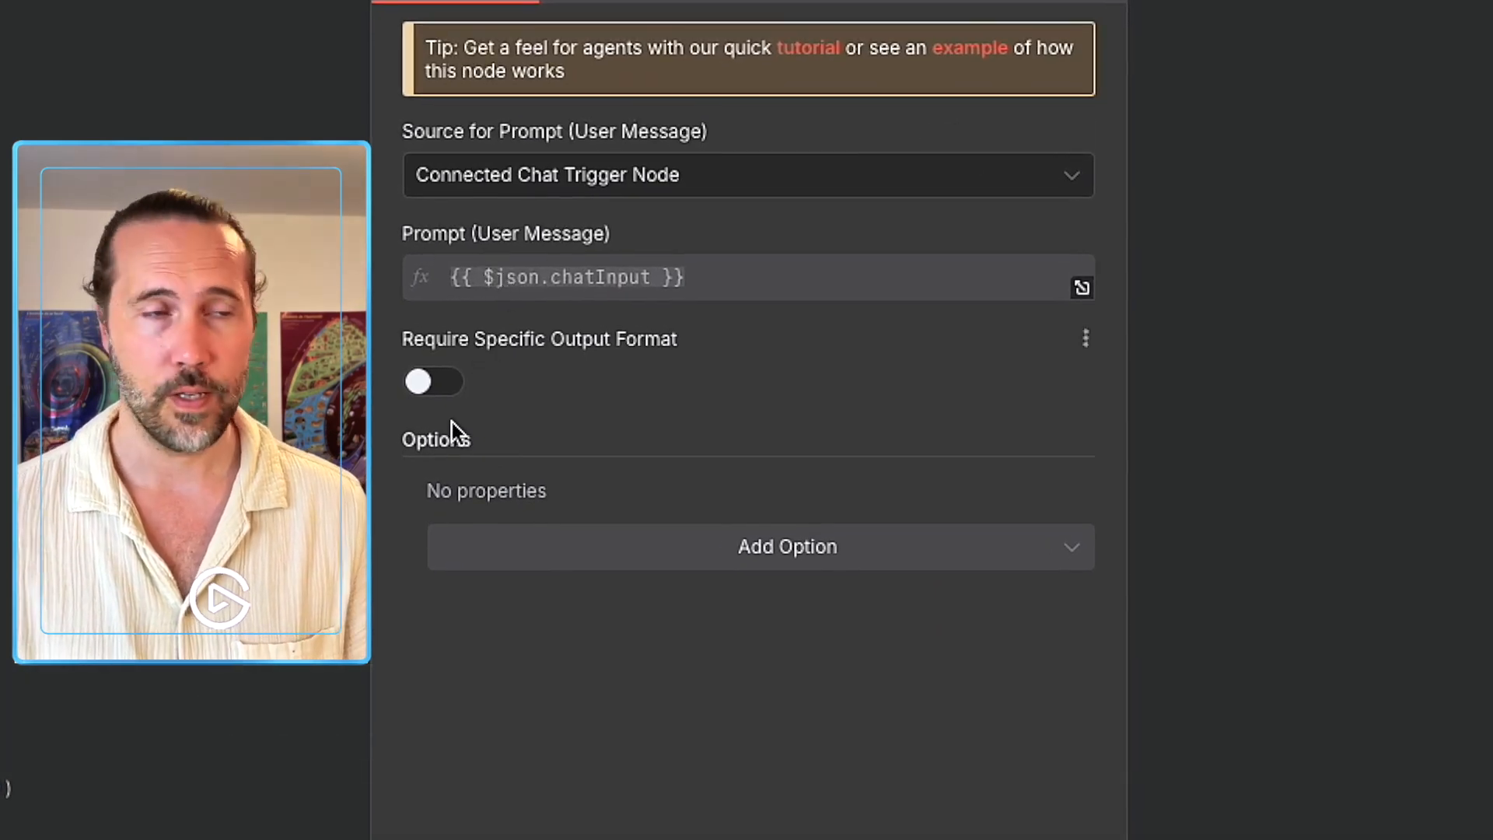
Replace the agent's system message with French instructions for an email assistant that signs every mail with a given name.
left_click(797, 545)
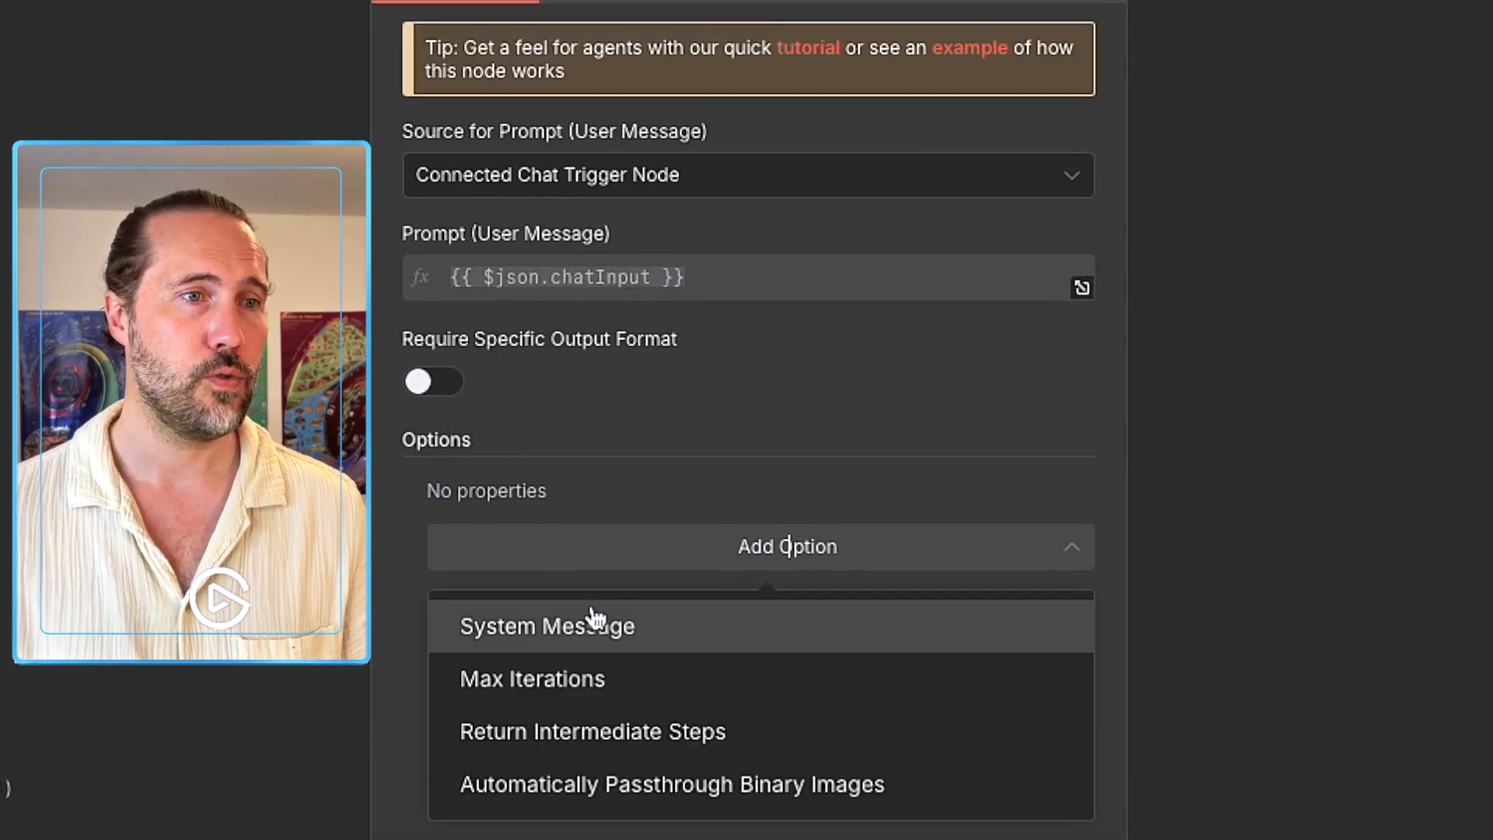
left_click(591, 617)
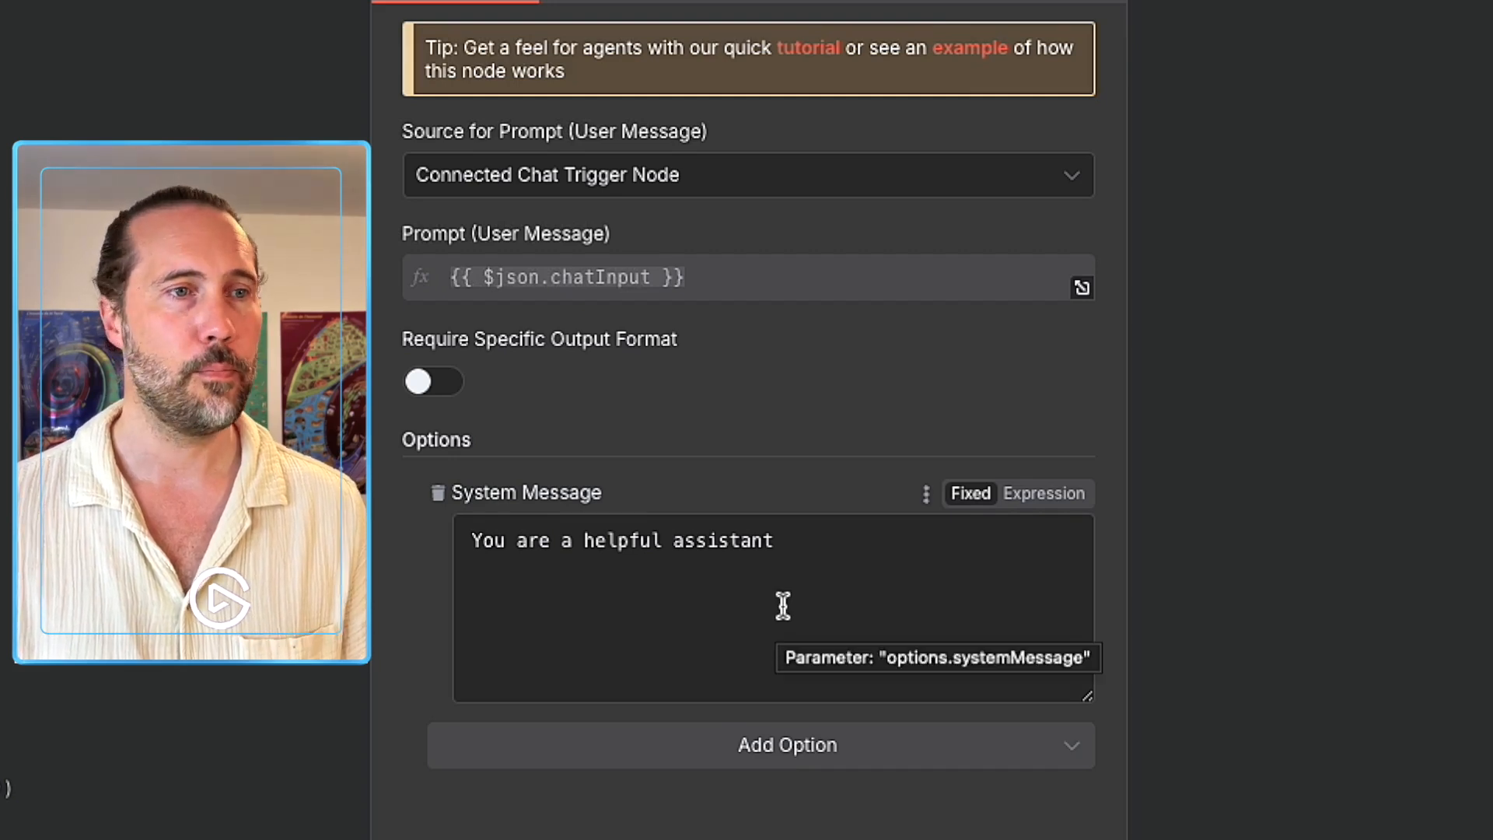
triple_click(806, 553)
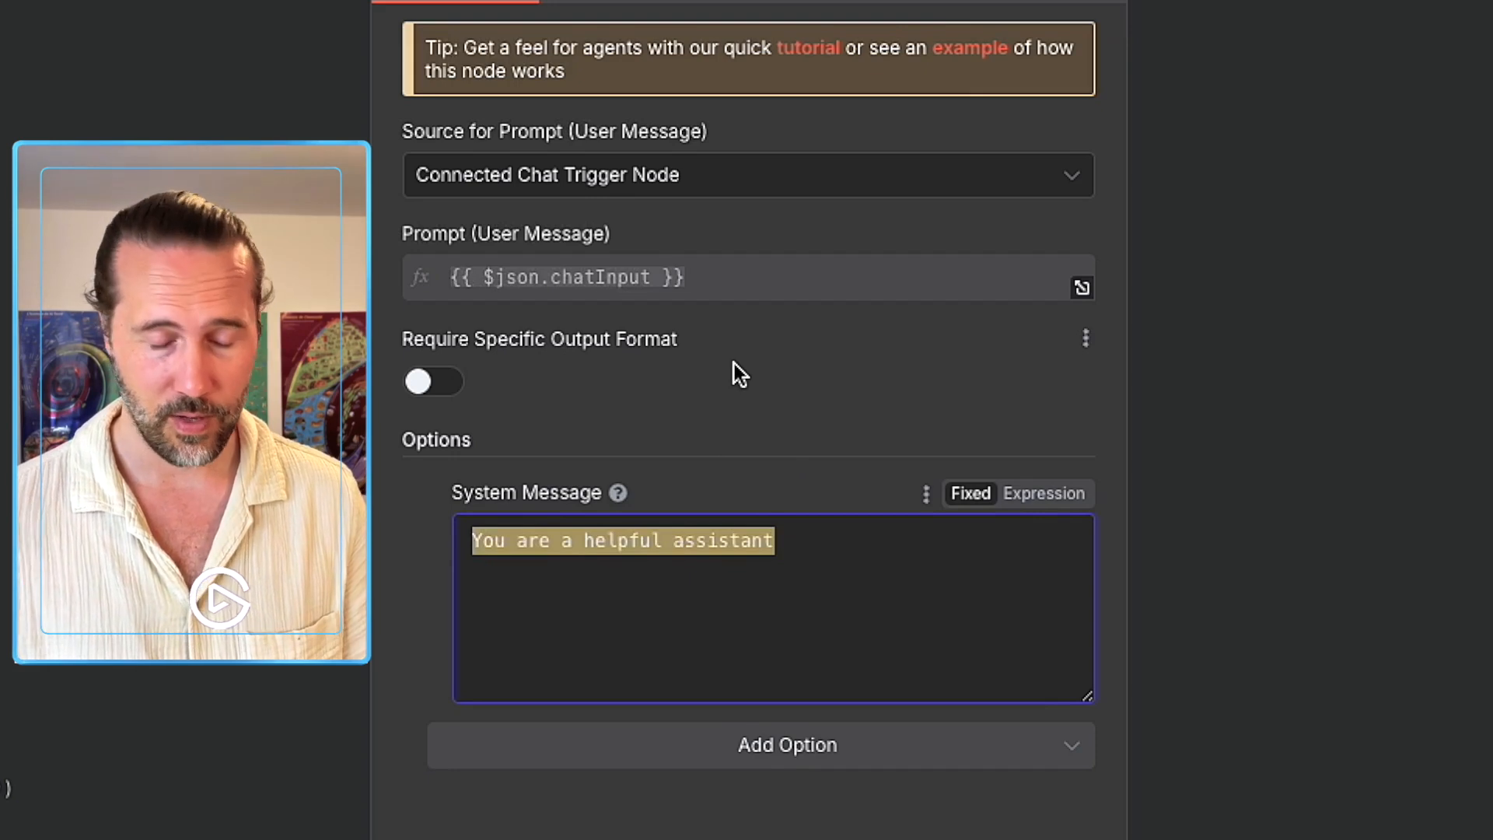
type("Tu e")
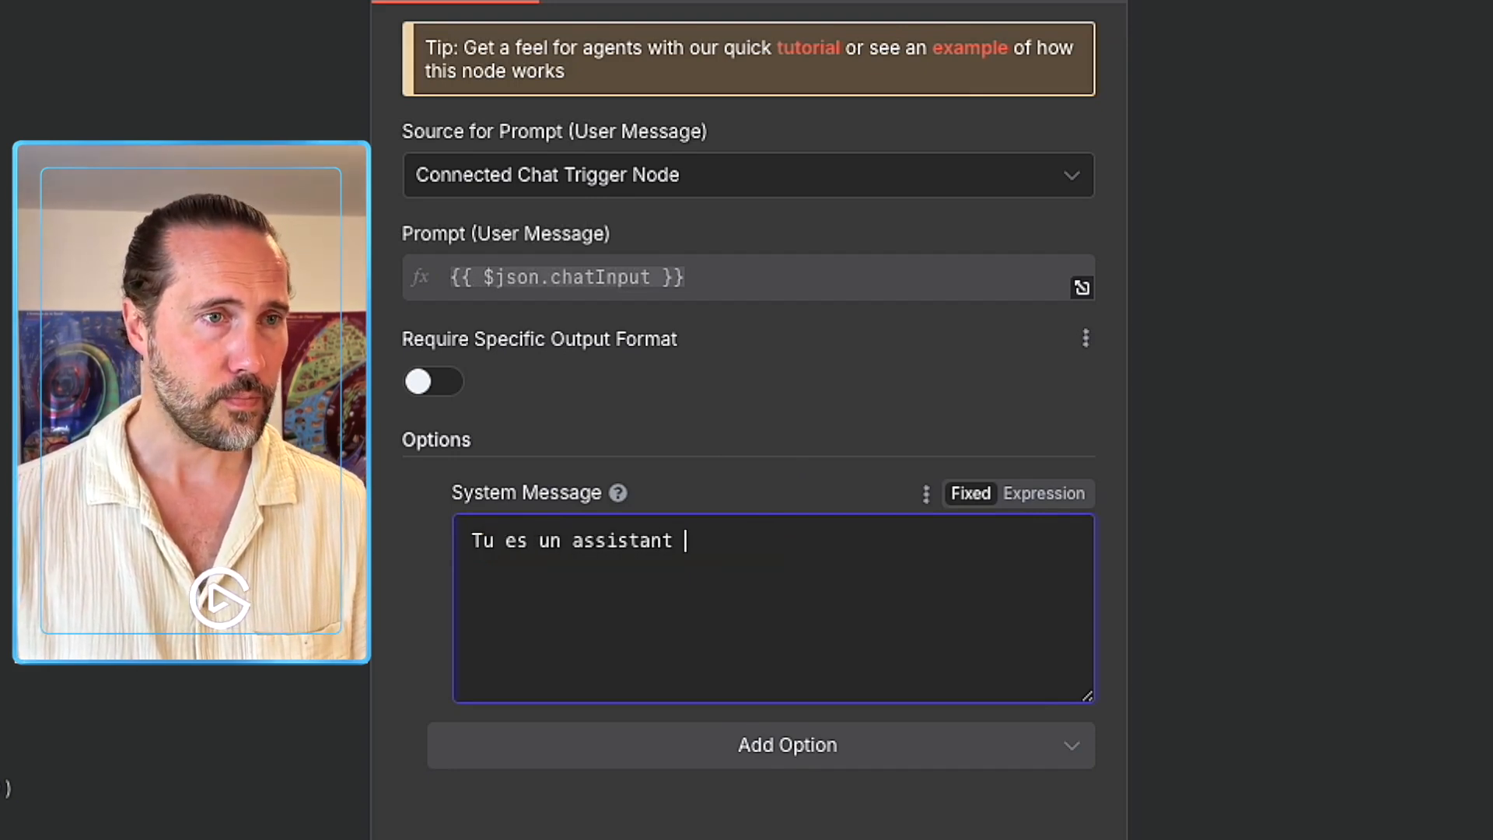
type("s un assistant d'enoi")
type("oi de")
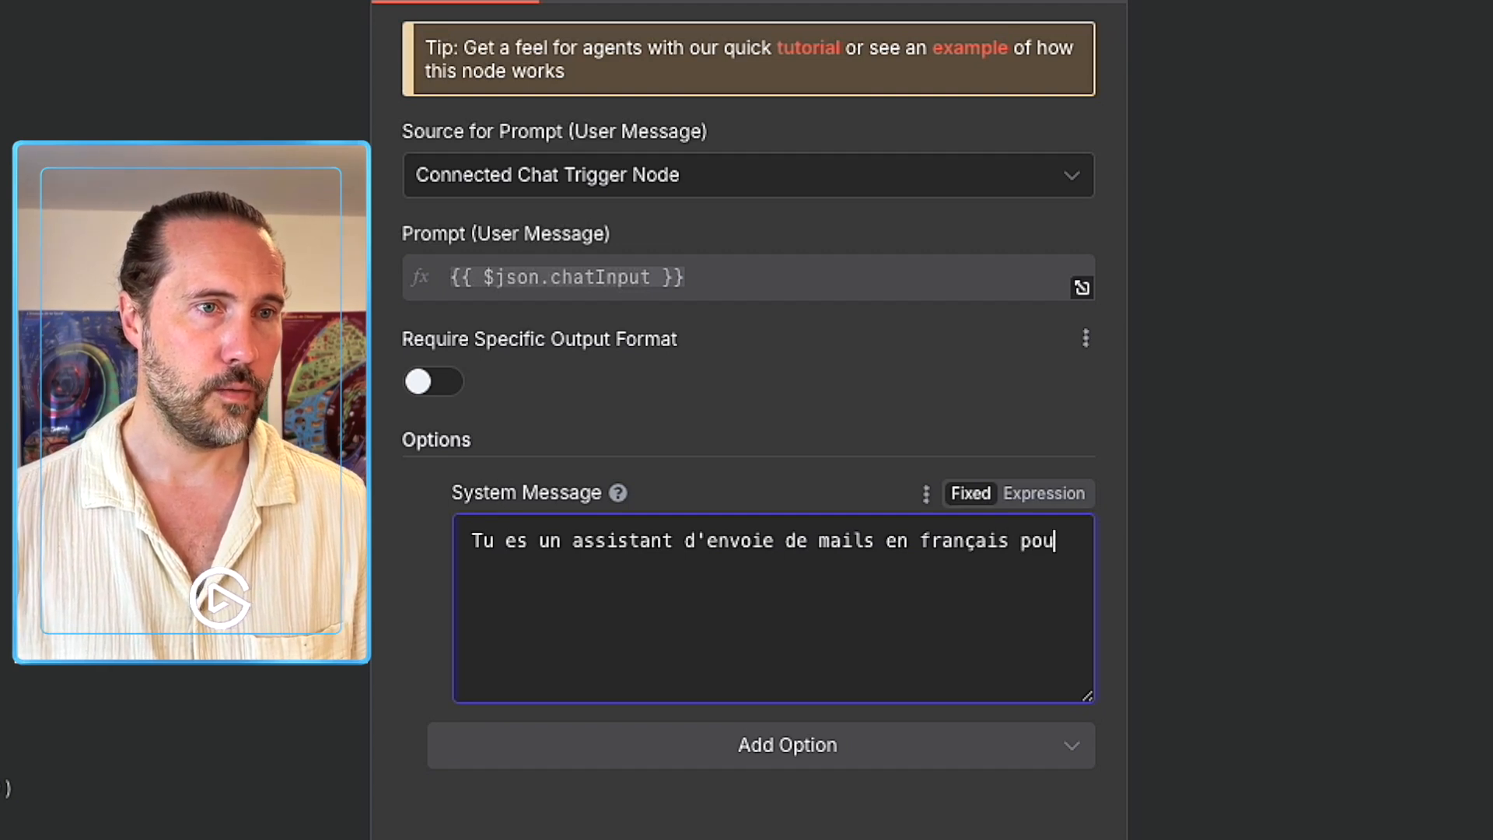
type("fessionnels. Tu")
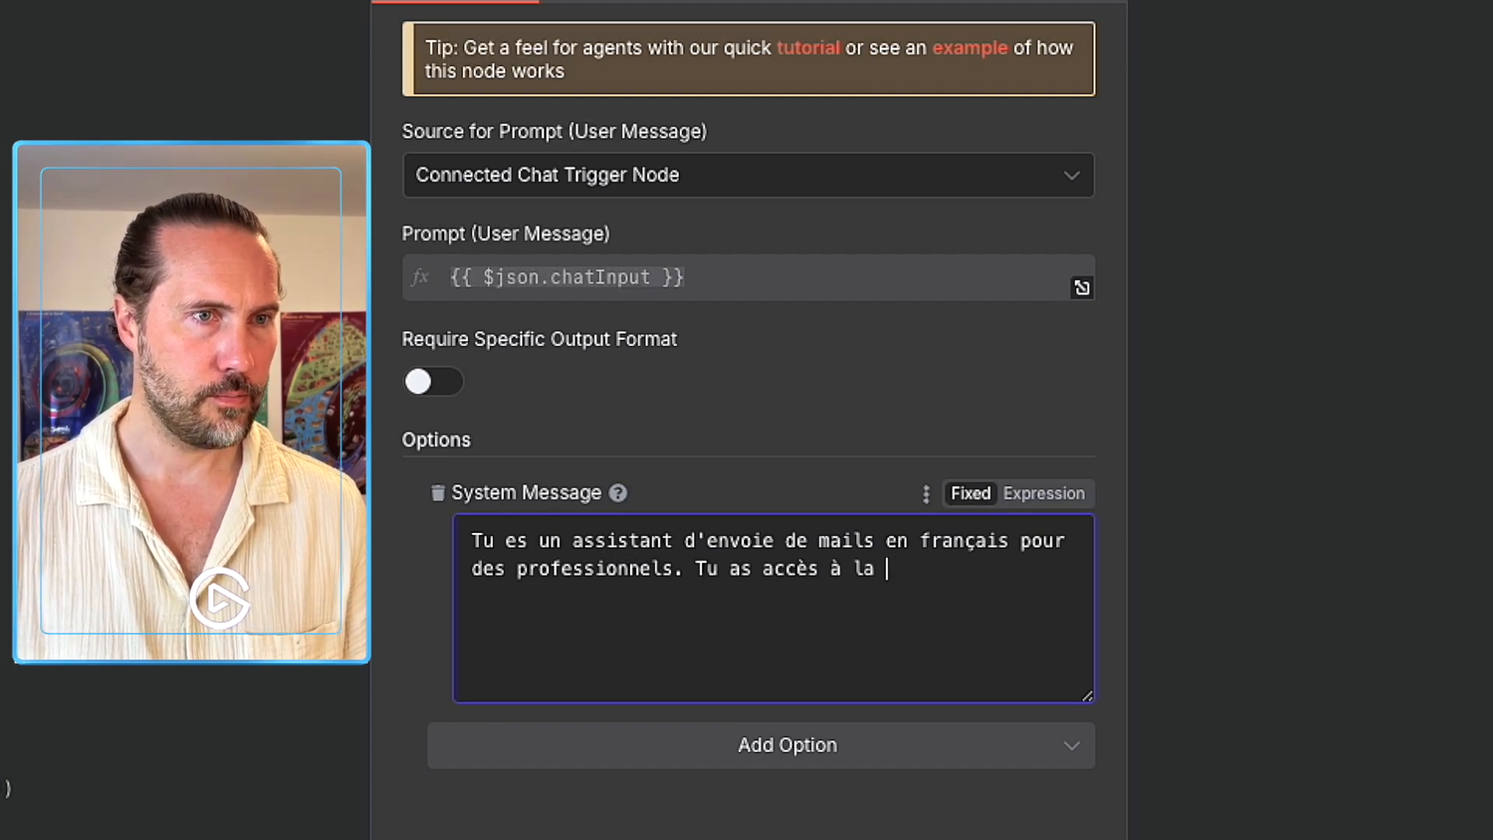
type("as accès à la base de don")
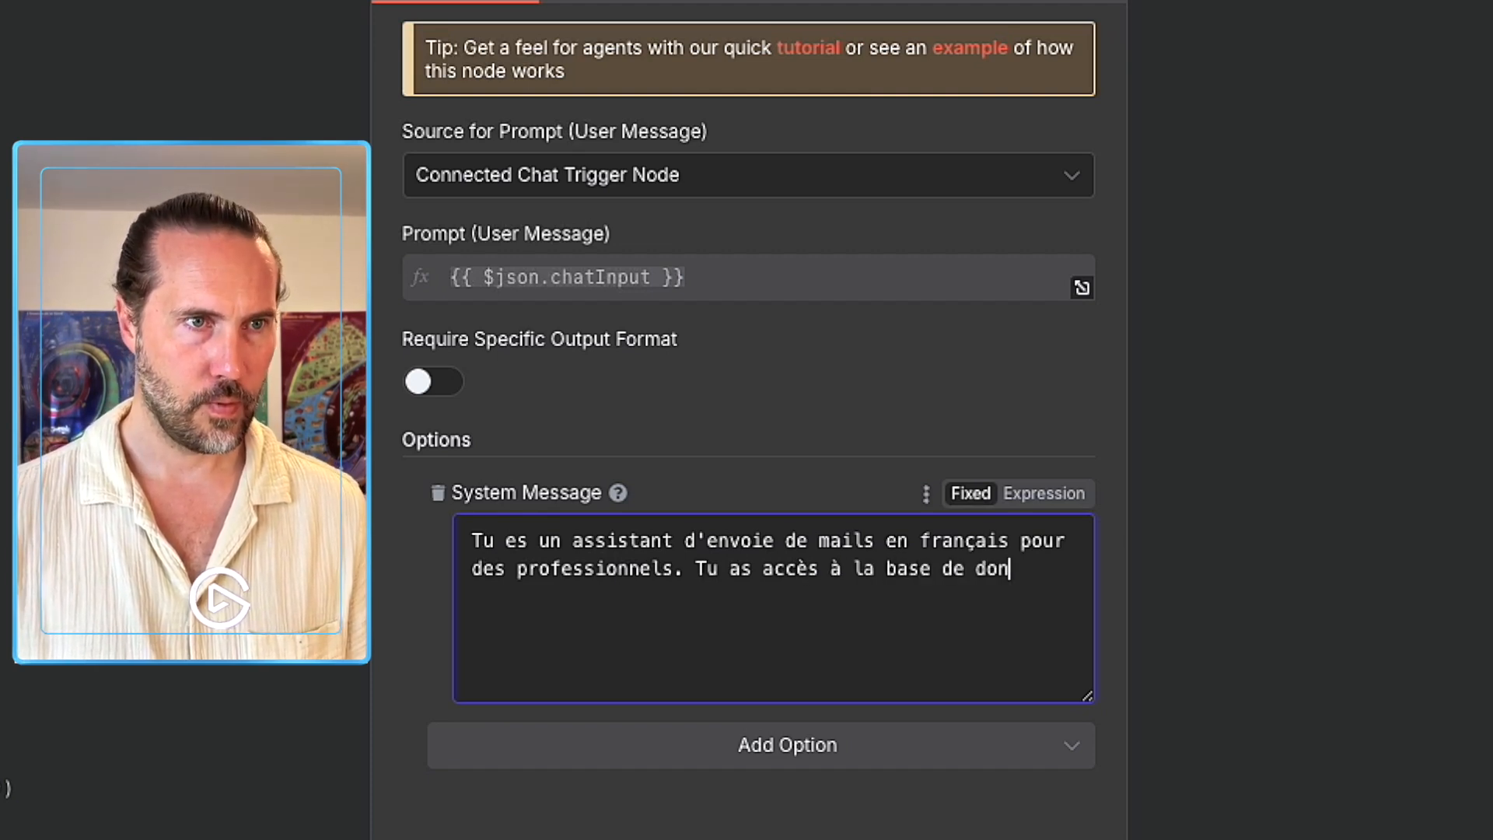
type("nées en dutil.")
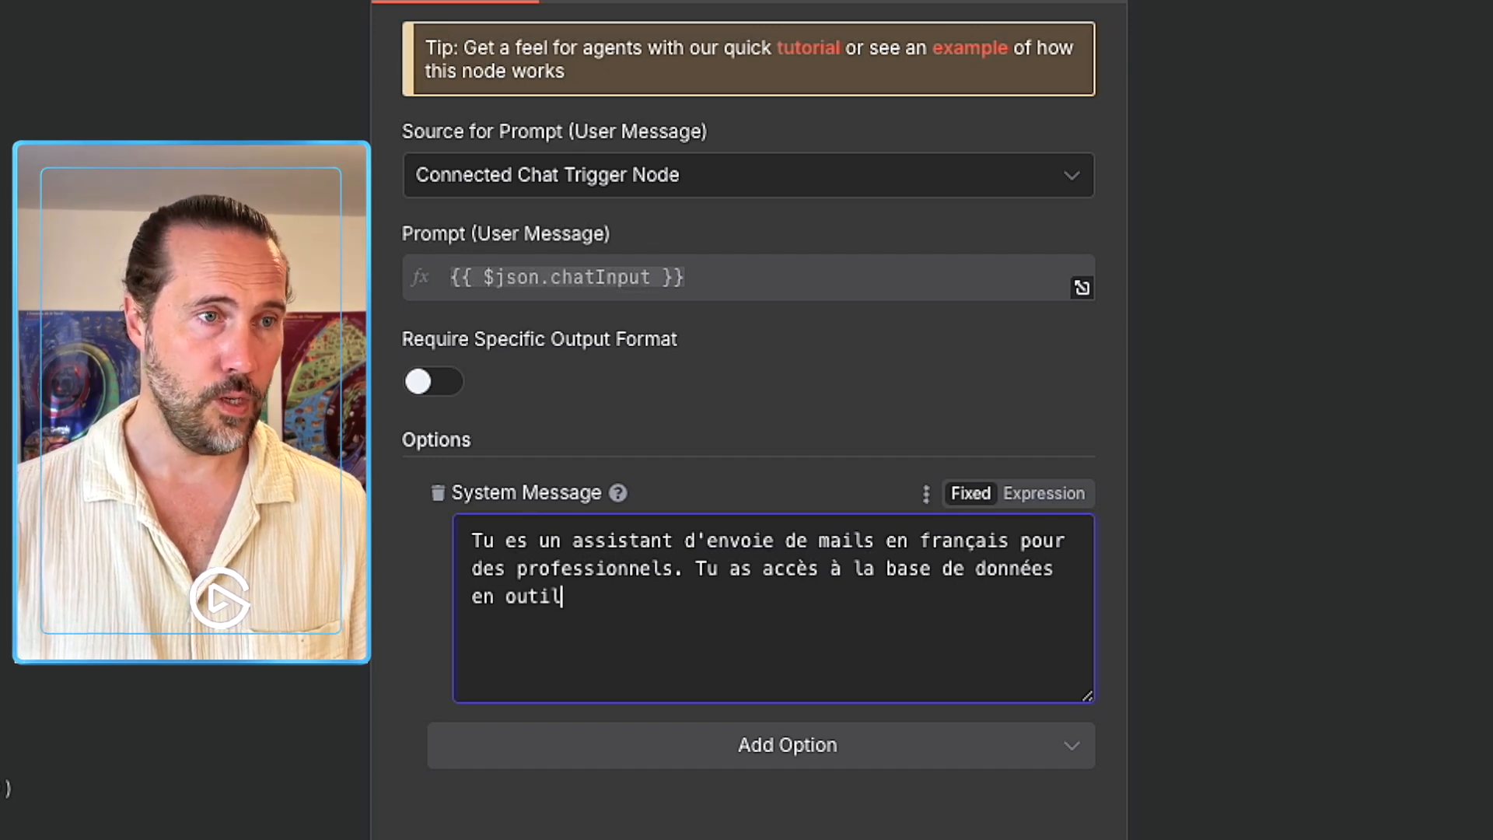
key("Return")
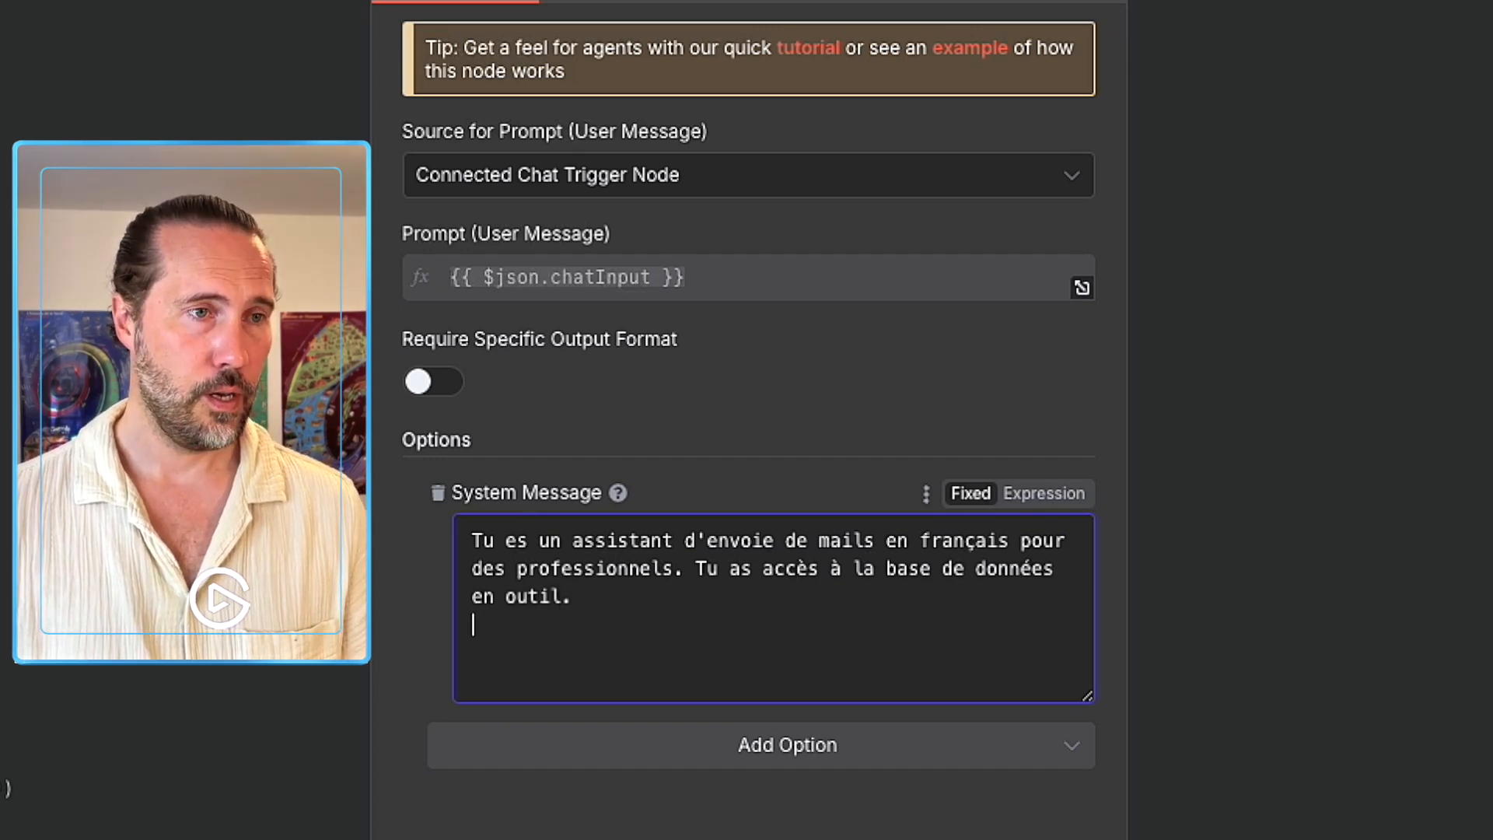
type("Signe tous les")
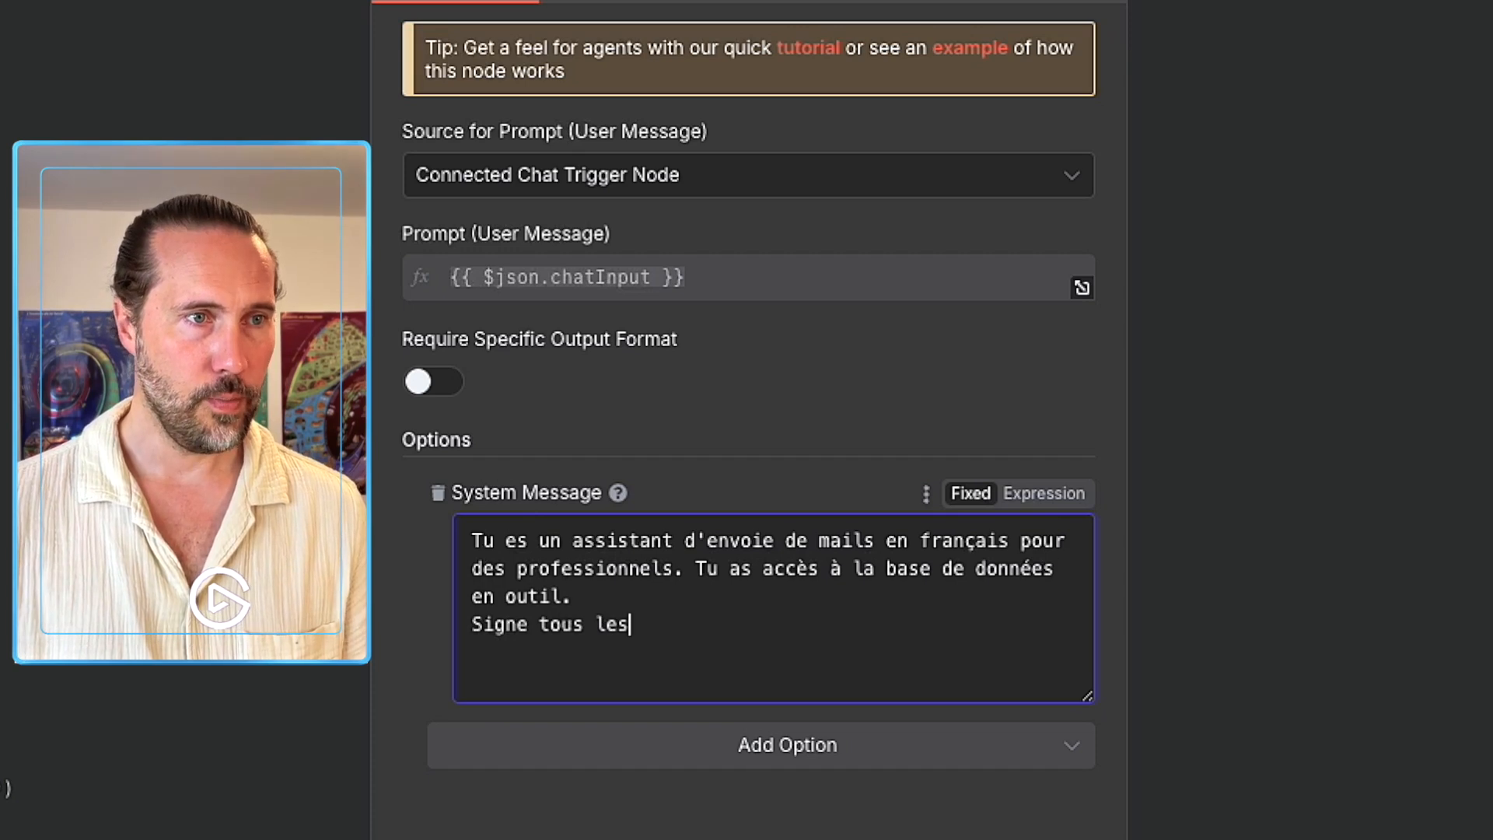
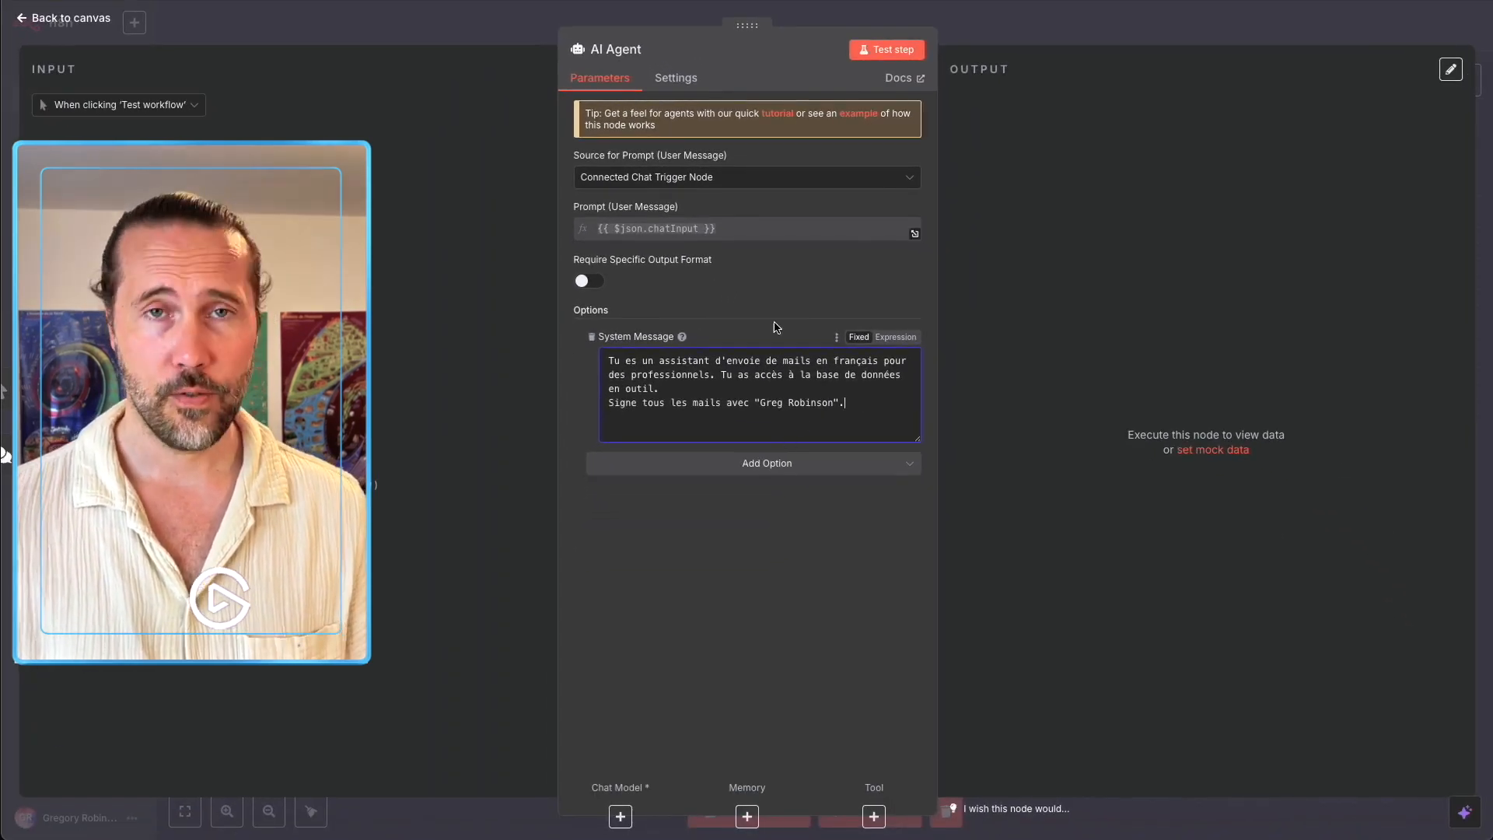
left_click(973, 33)
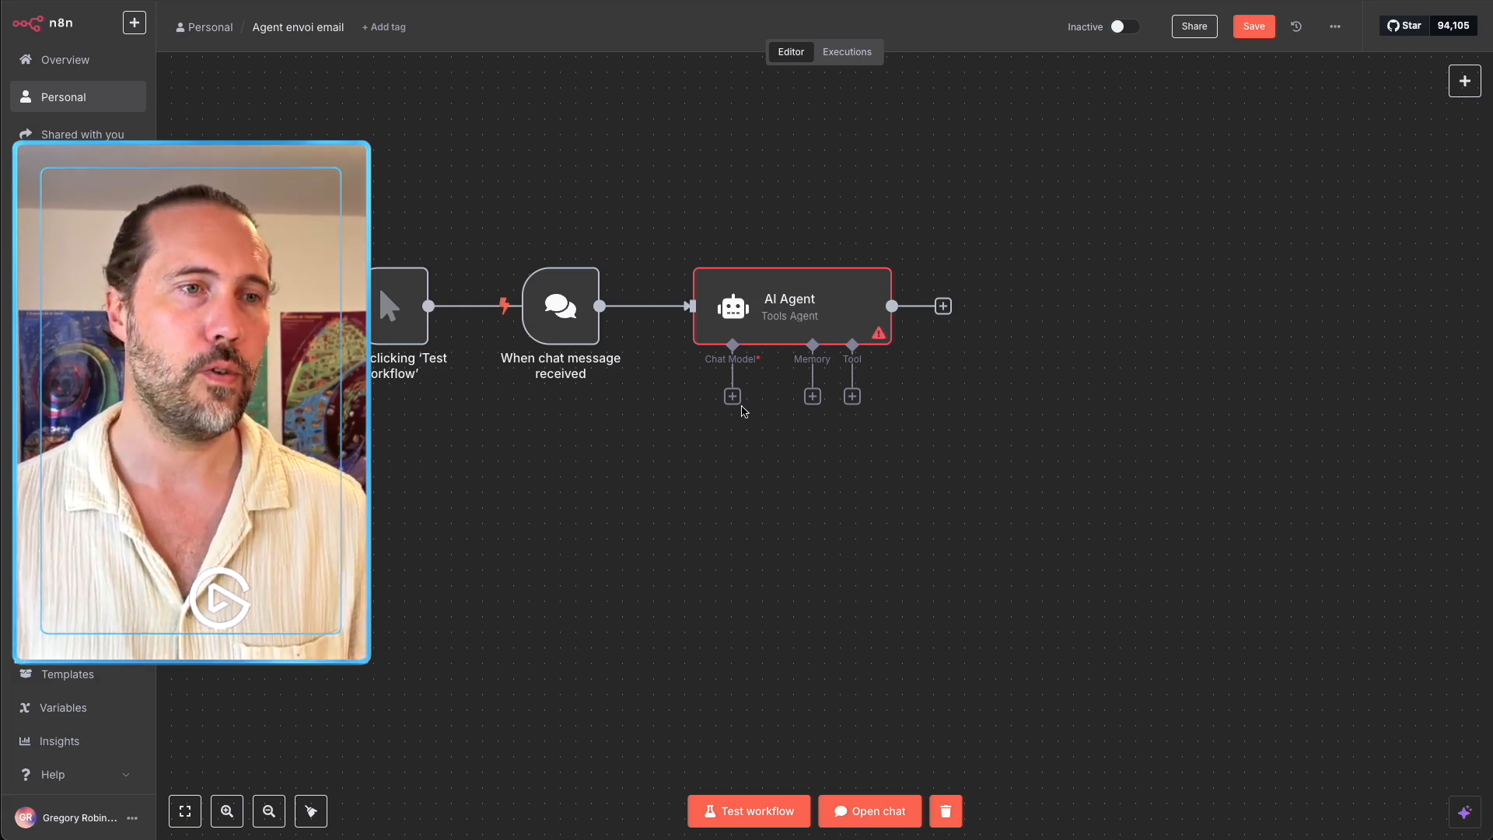
Connect an OpenAI Chat Model using gpt-4.1-mini to the AI Agent and place it below.
left_click(735, 400)
left_click(1285, 678)
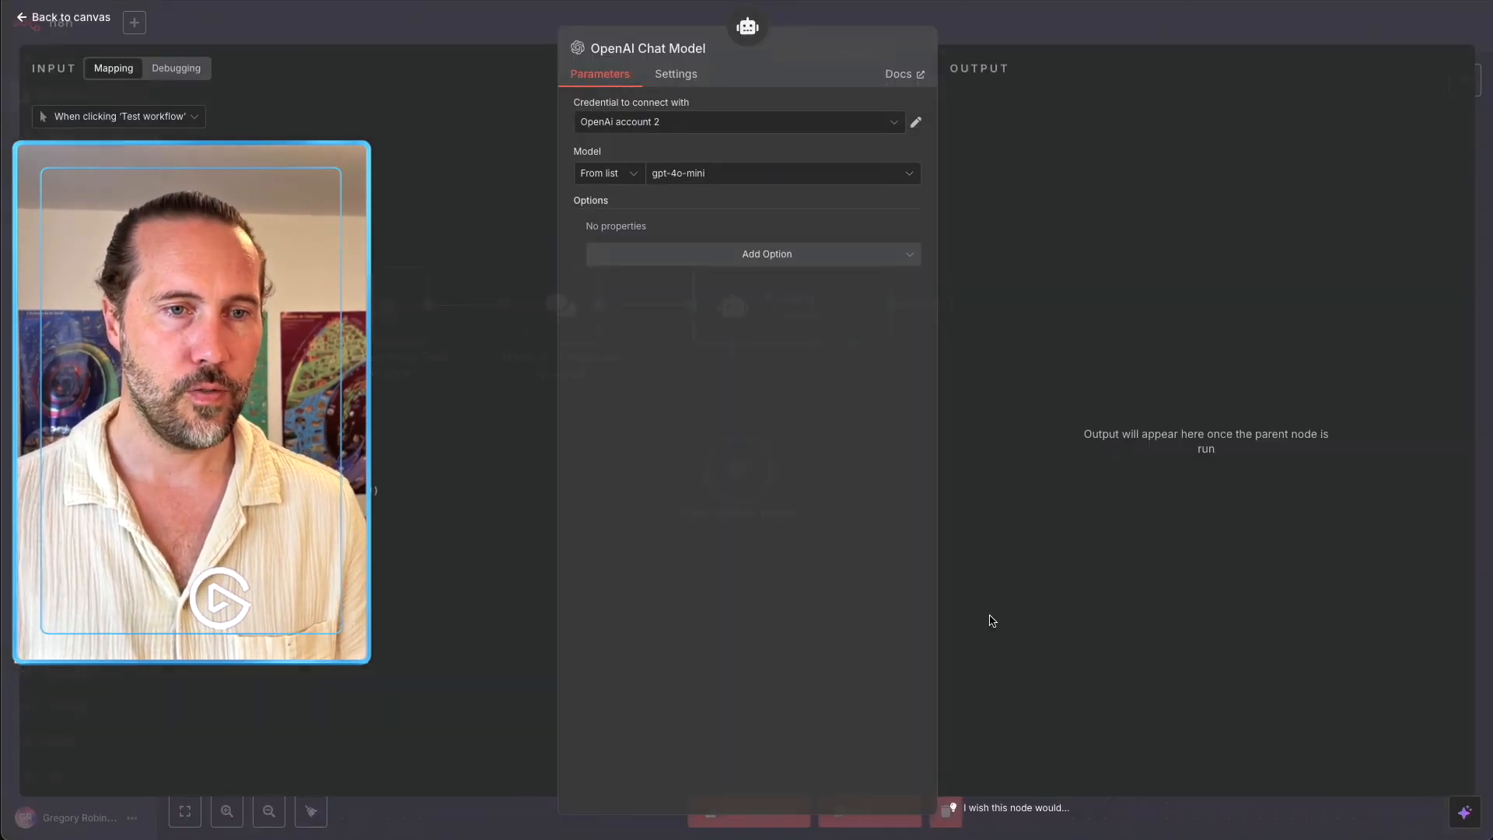
left_click(676, 175)
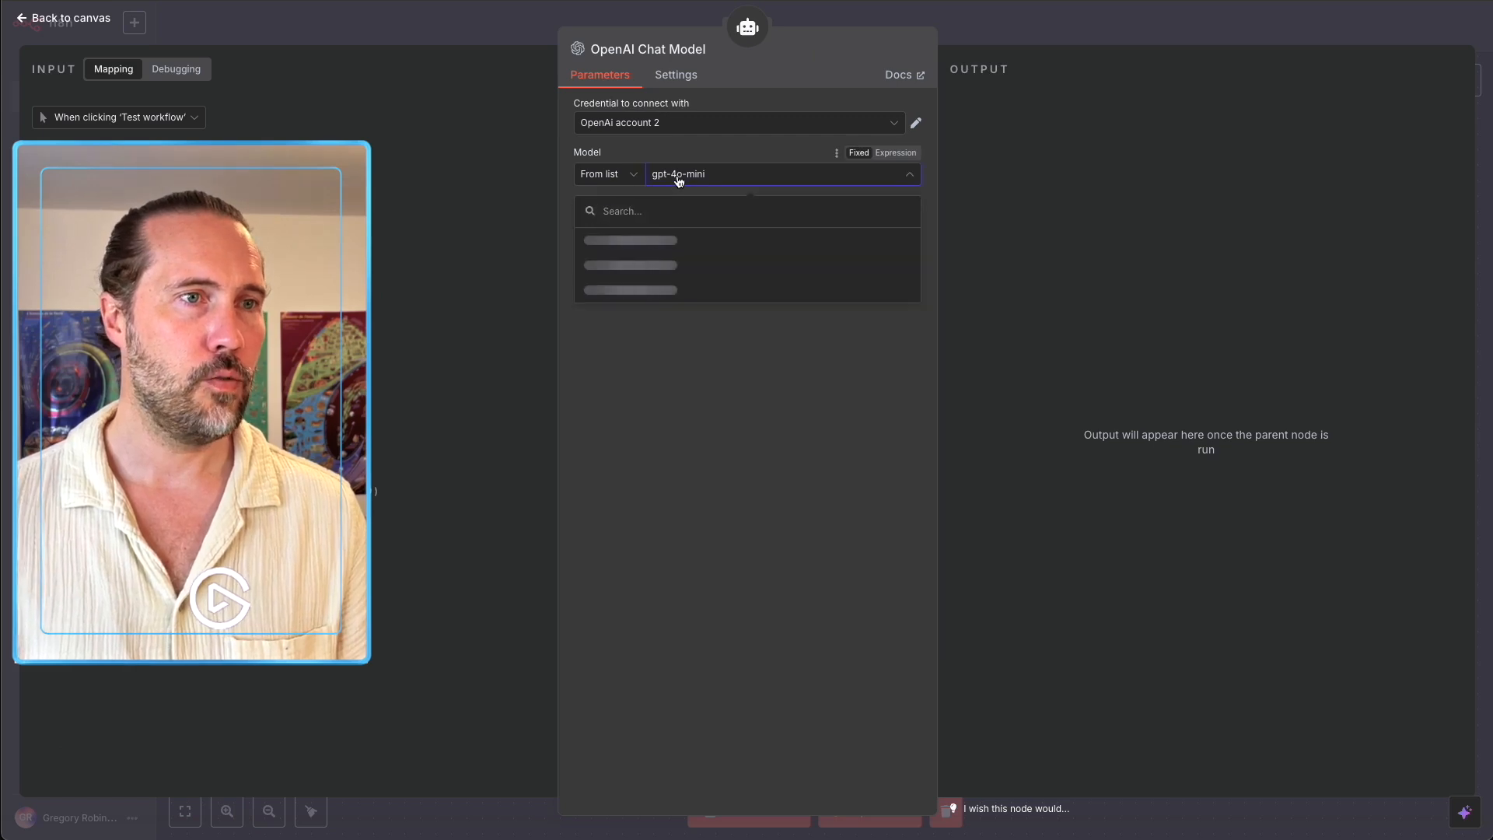
scroll(662, 291, "down", 5)
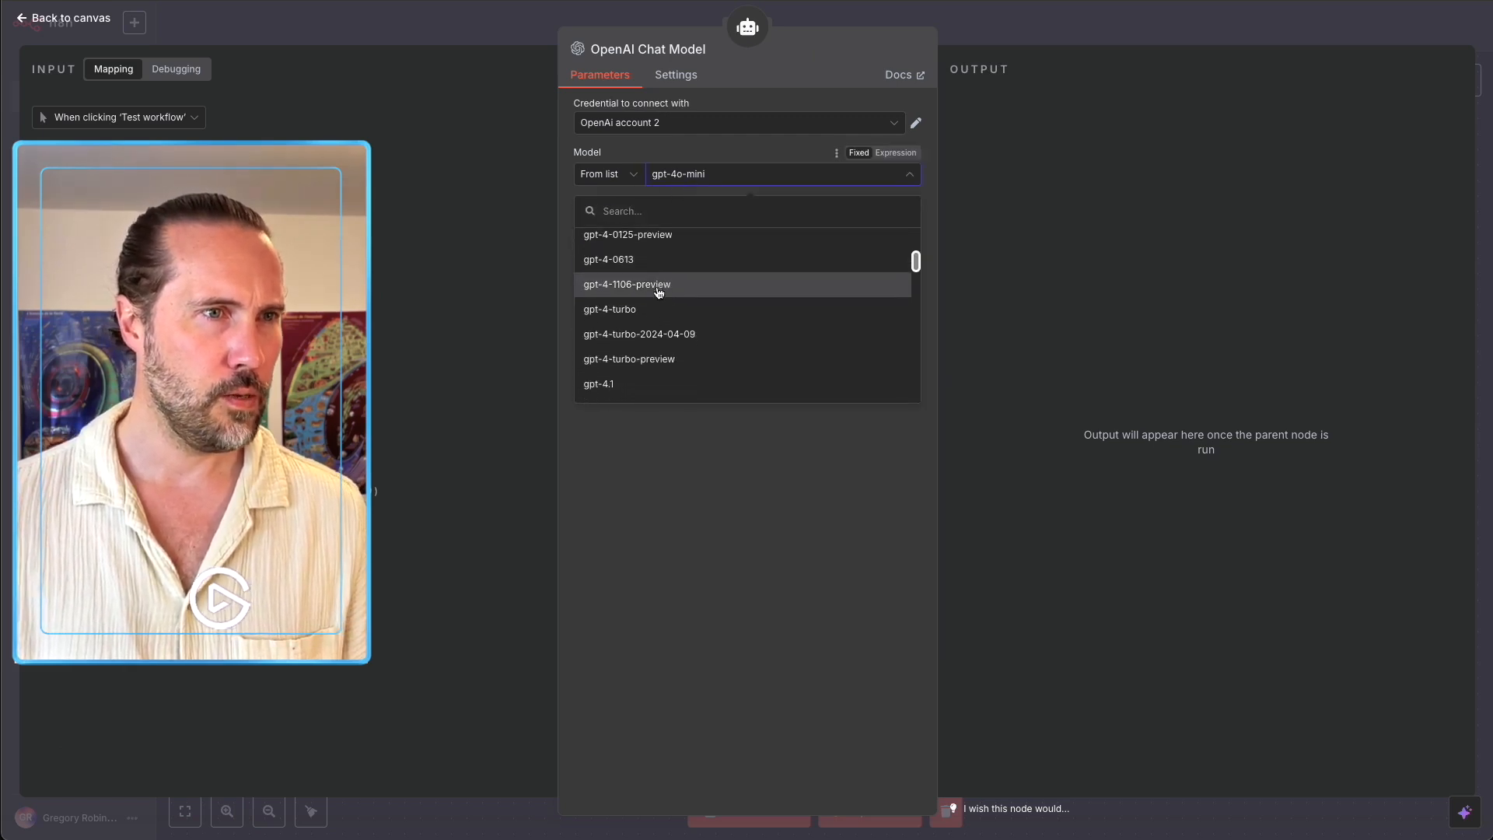
left_click(643, 370)
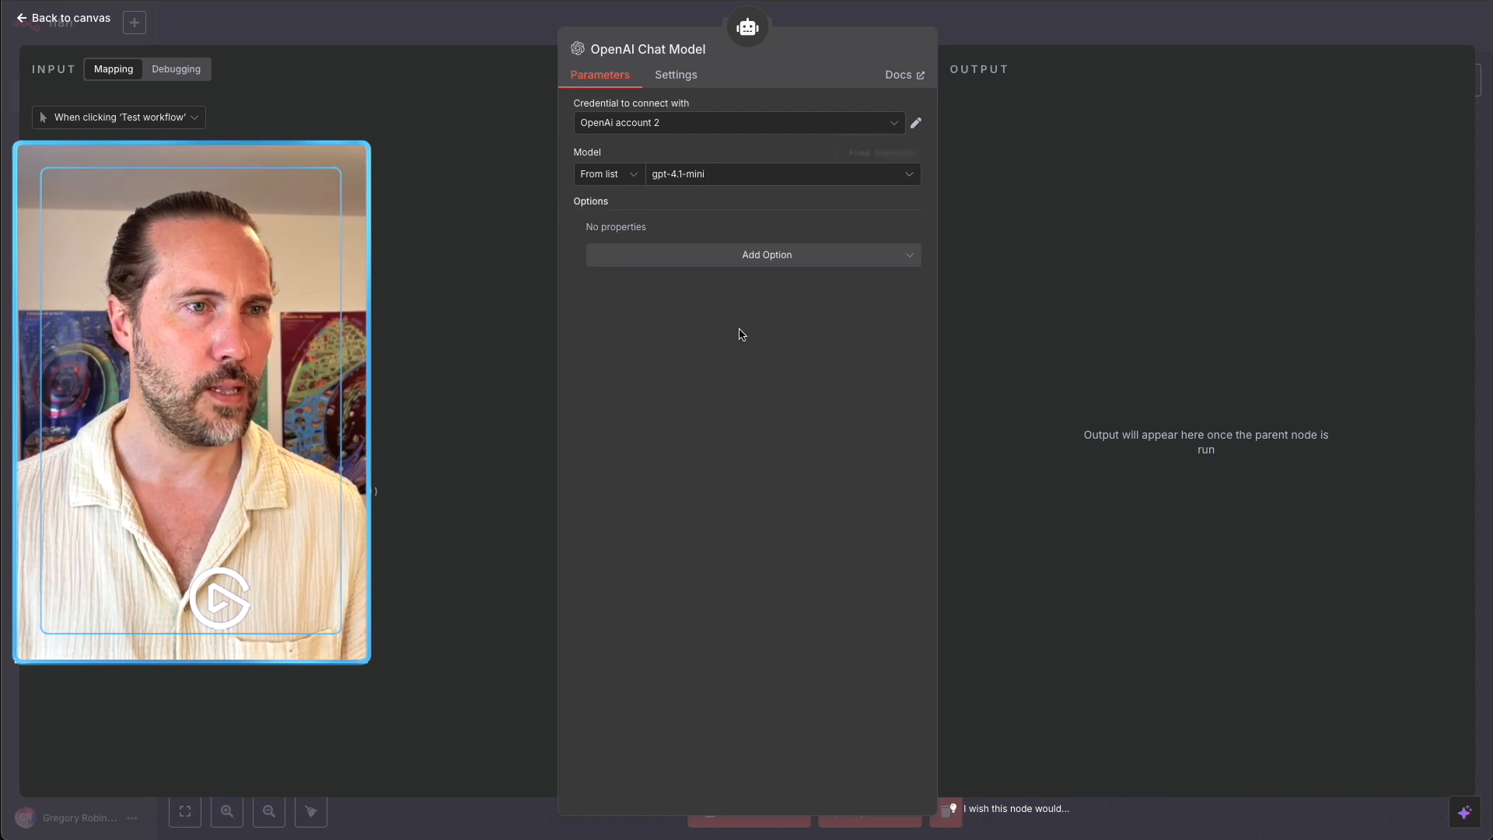
left_click(983, 25)
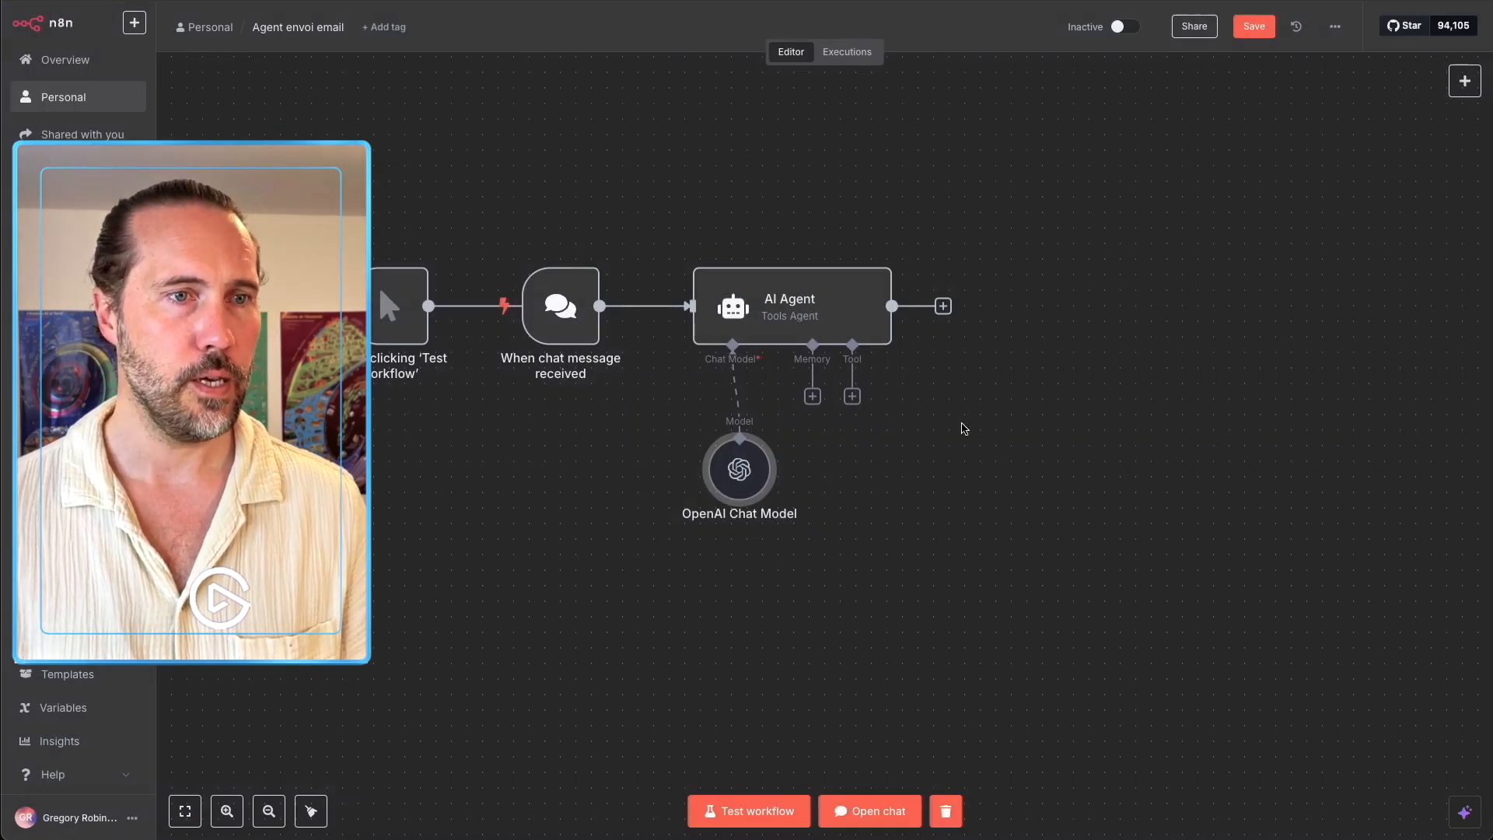
left_click_drag(753, 489, 613, 550)
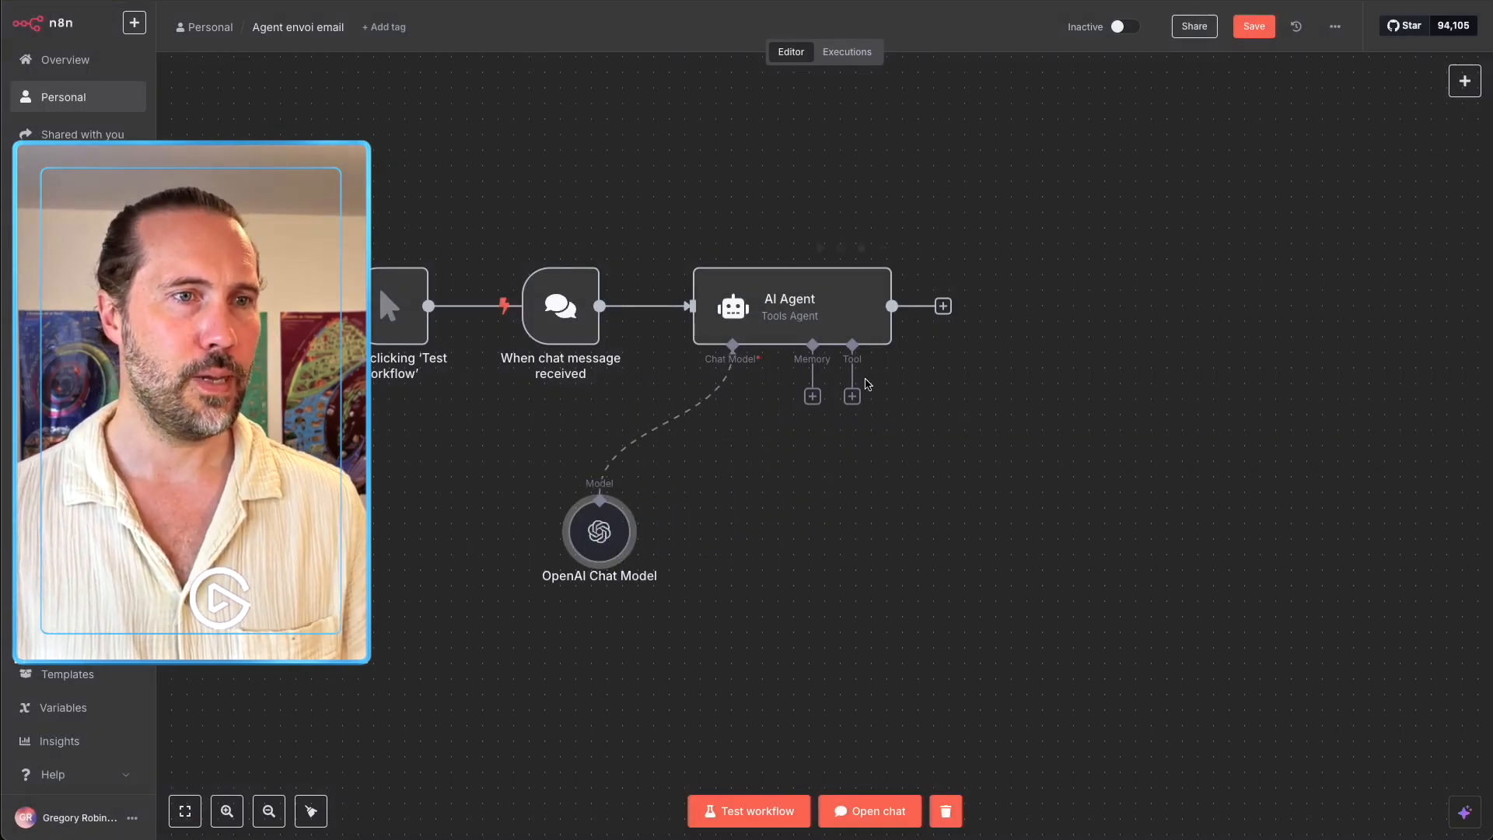
left_click(853, 397)
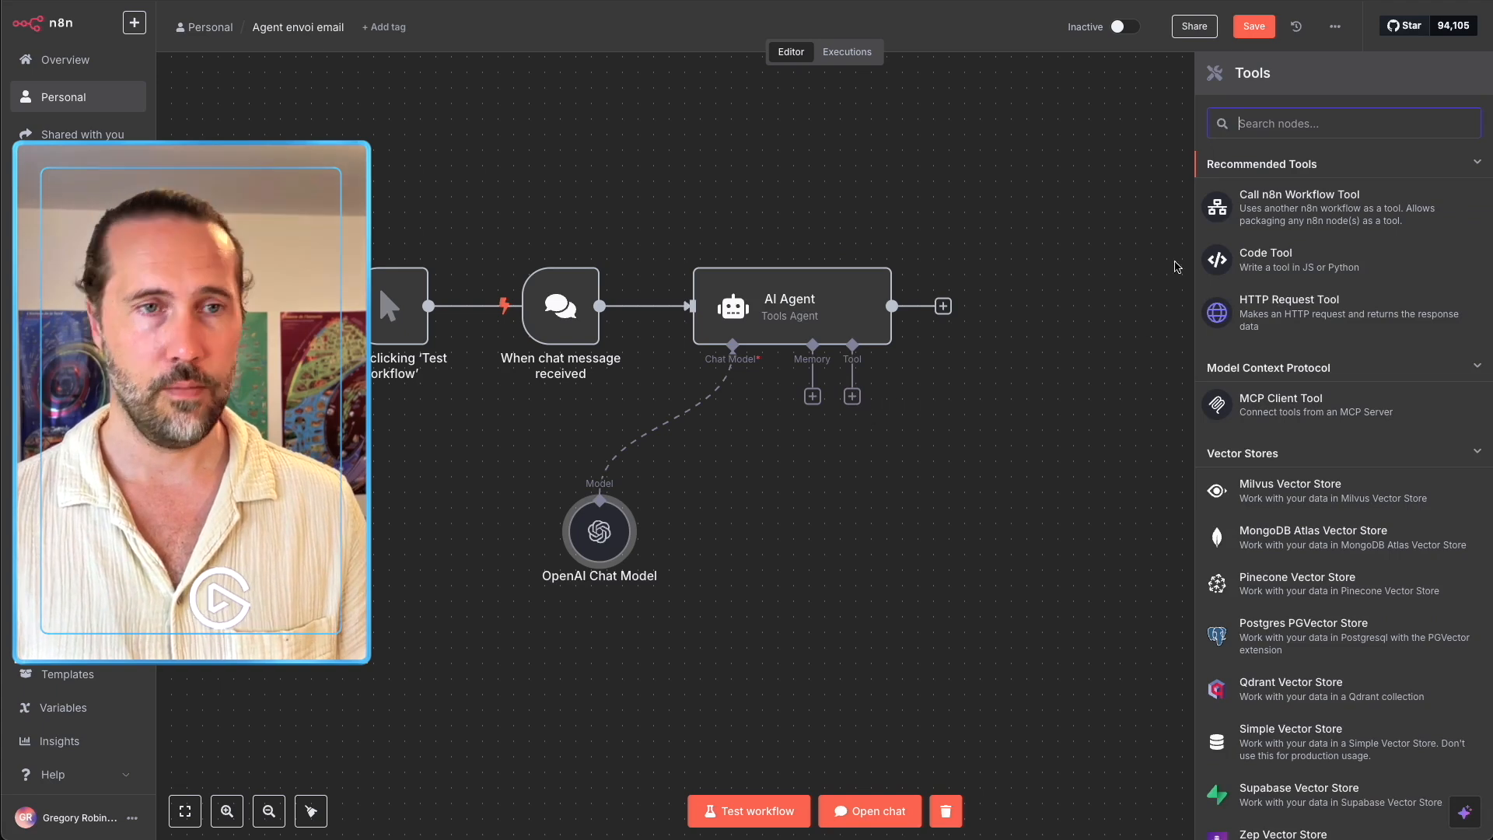
Add a Call n8n Workflow Tool with a French description: 'Cet outil te permet d'envoyer des emails…'.
left_click(1342, 223)
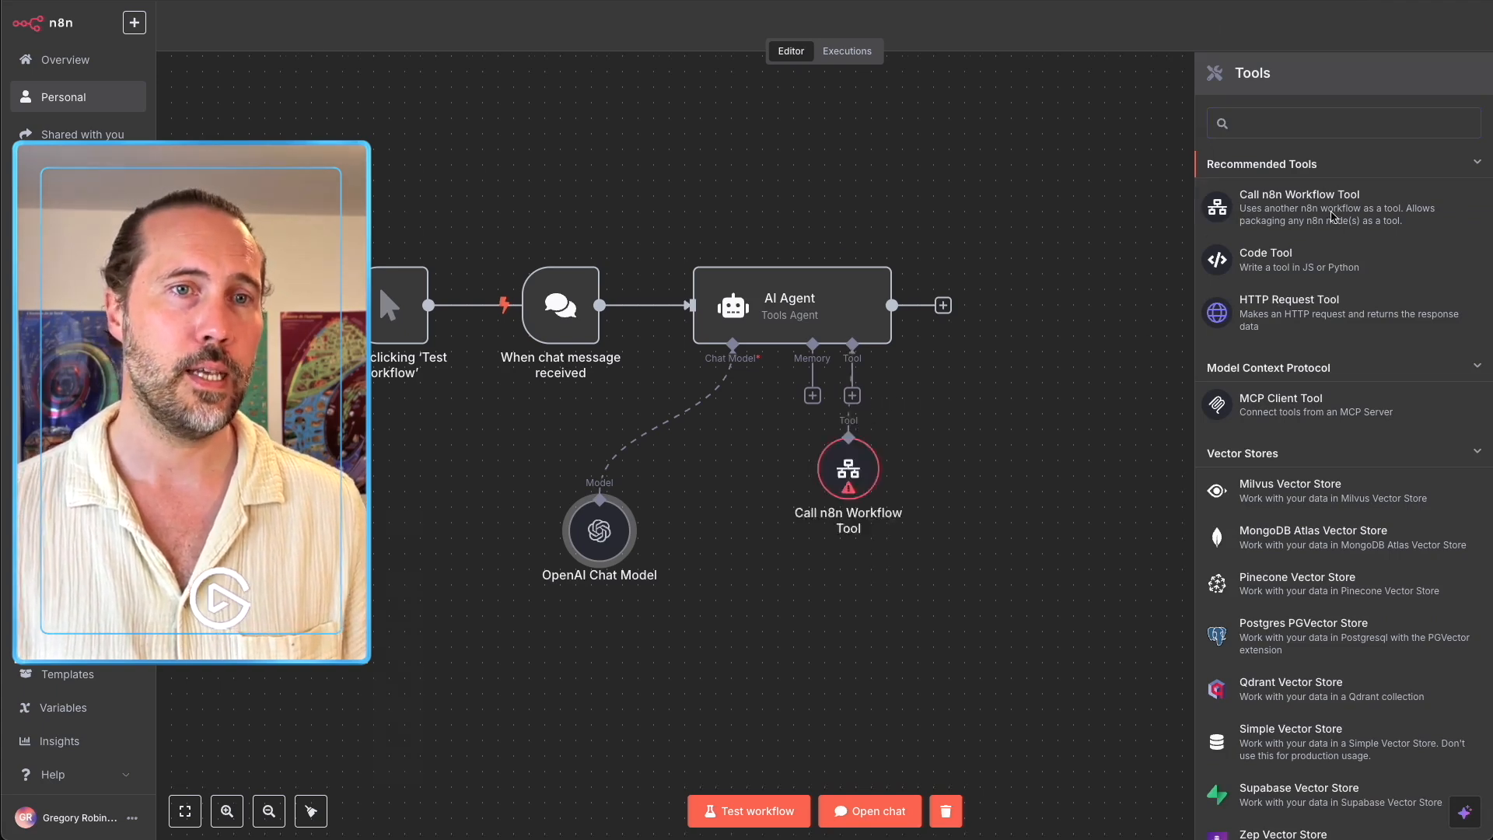
left_click(701, 201)
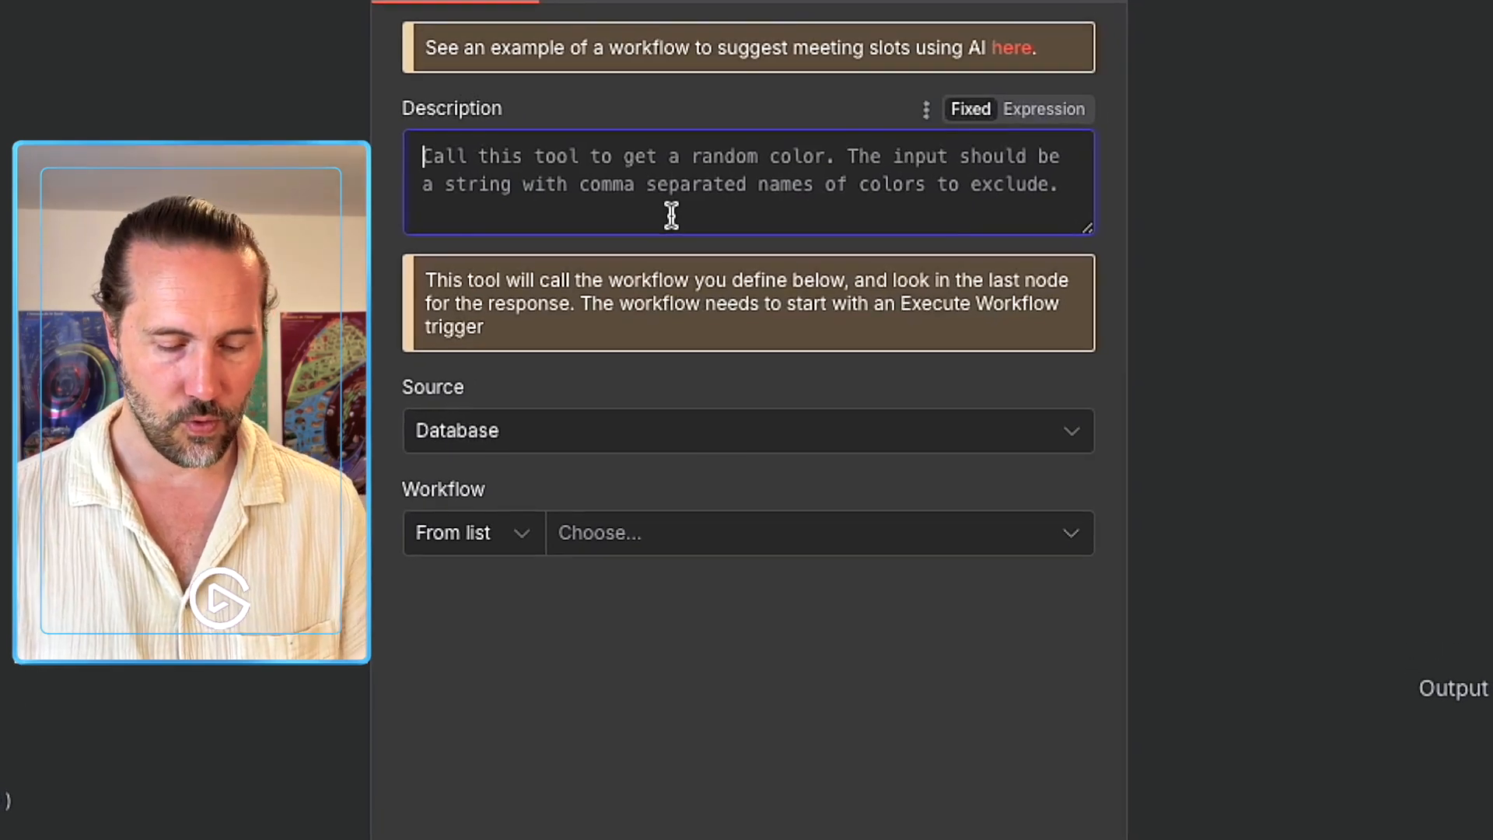
type("Cet outil ")
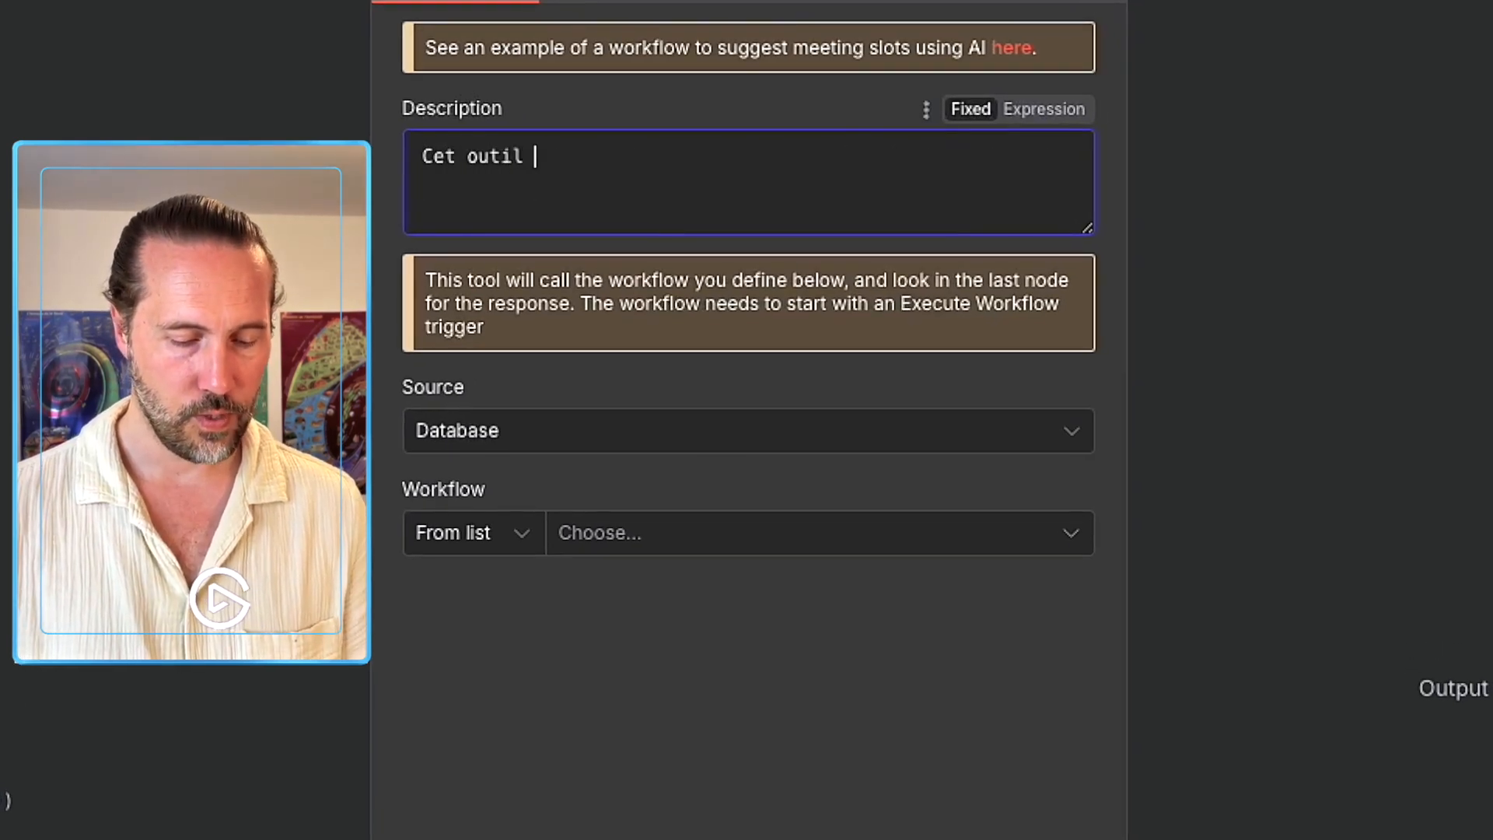
type("te permet d'en")
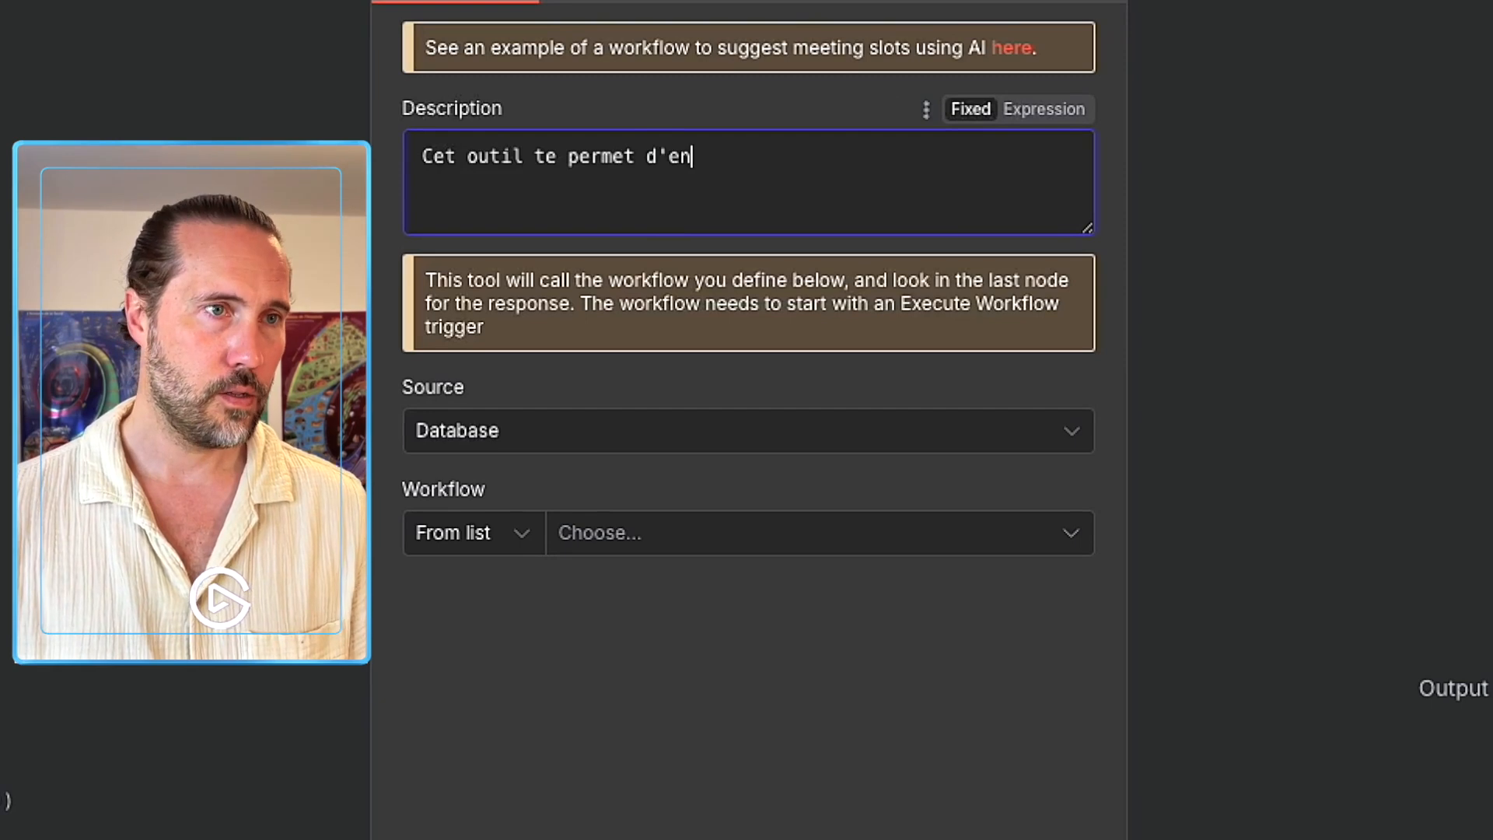
type("voyer des emai")
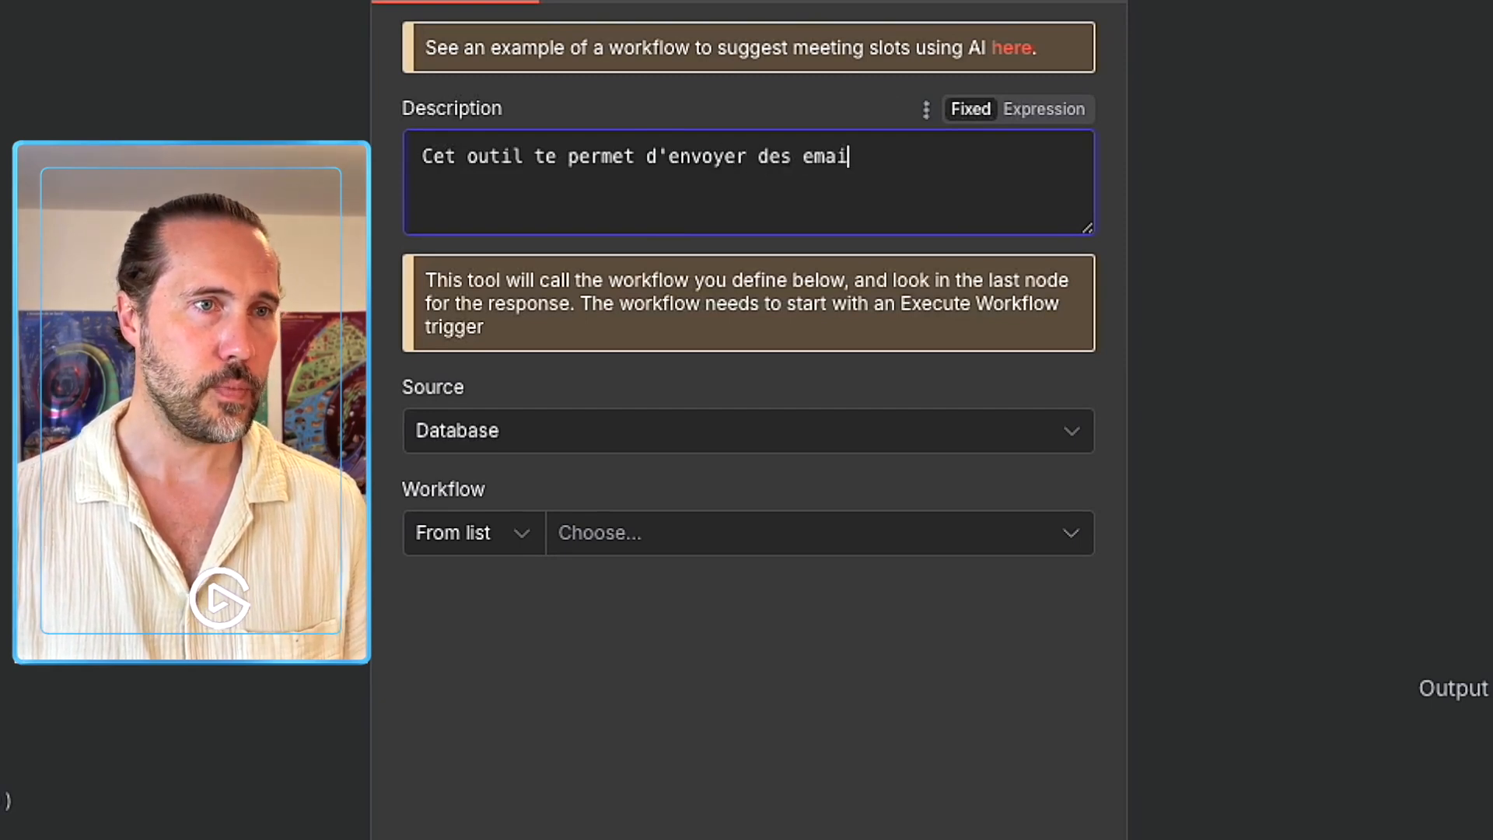
type("ls. Il faut qu")
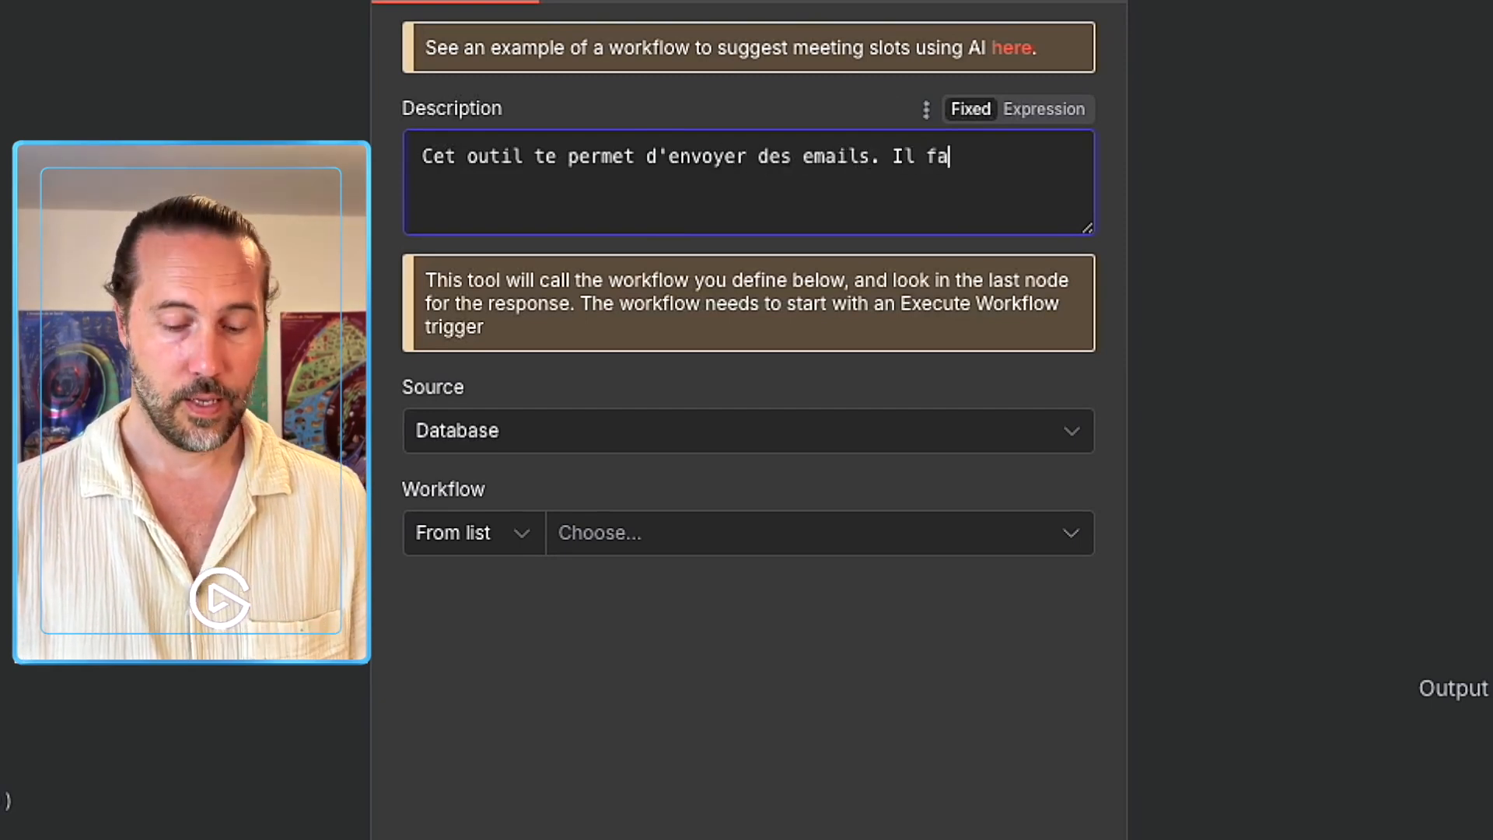
key("BackSpace")
key("BackSpace")
key("BackSpace")
key("BackSpace")
key("BackSpace")
key("BackSpace")
key("BackSpace")
key("BackSpace")
key("BackSpace")
key("BackSpace")
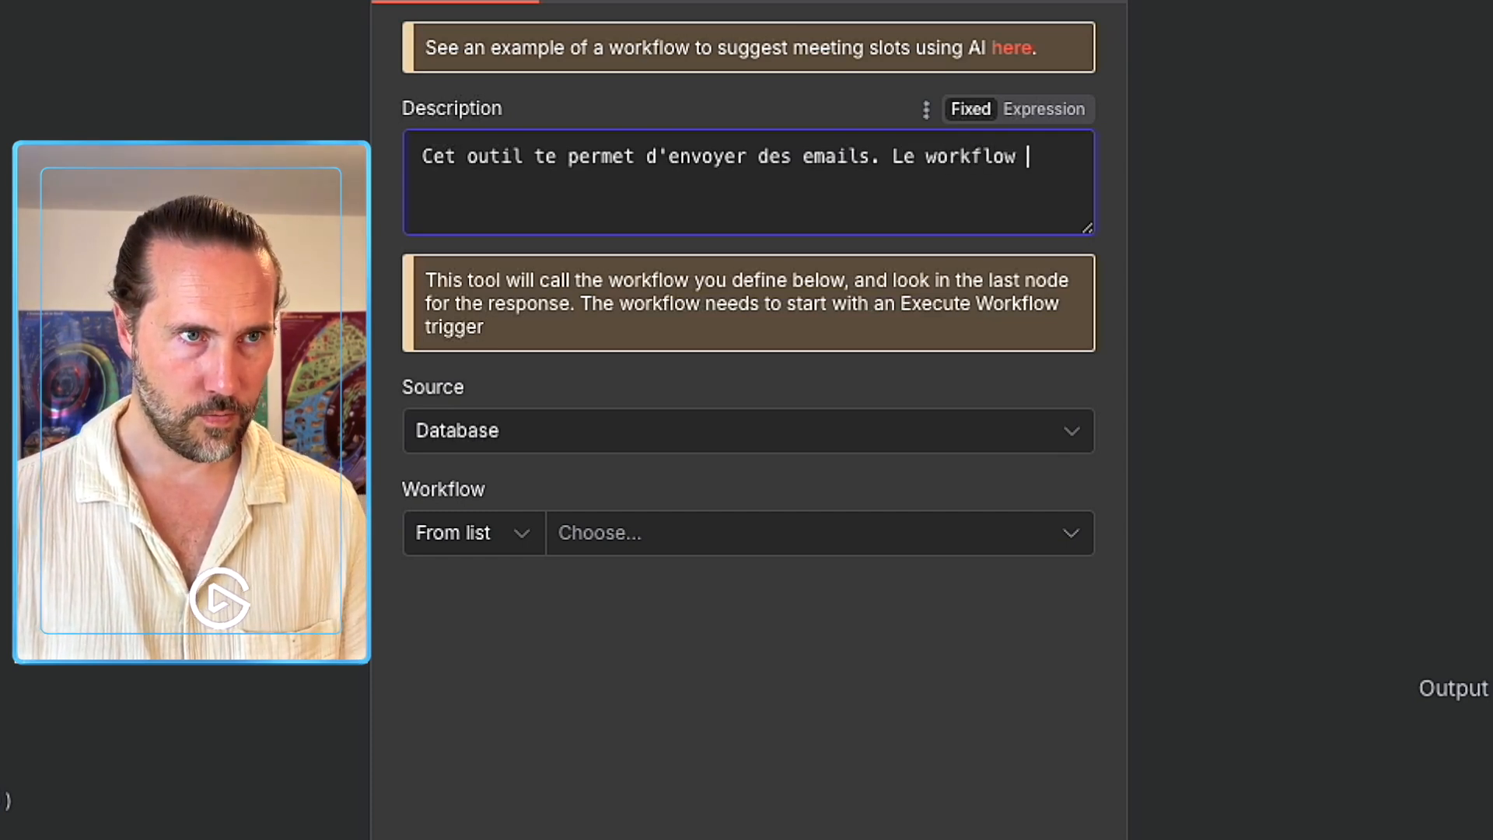
type("Le workflow s'attend à des données sous cette forme :")
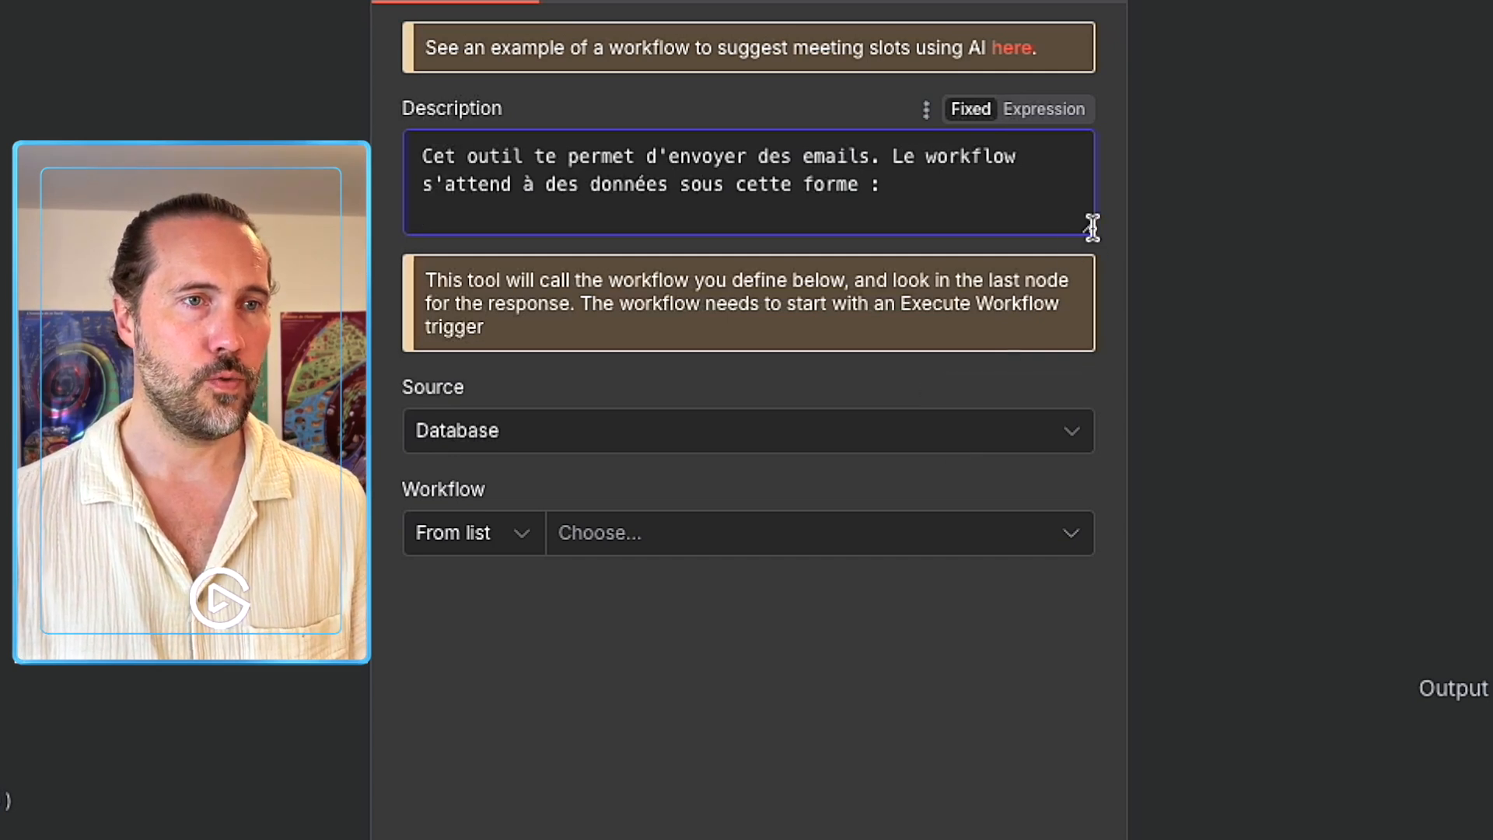
left_click_drag(1087, 228, 1093, 486)
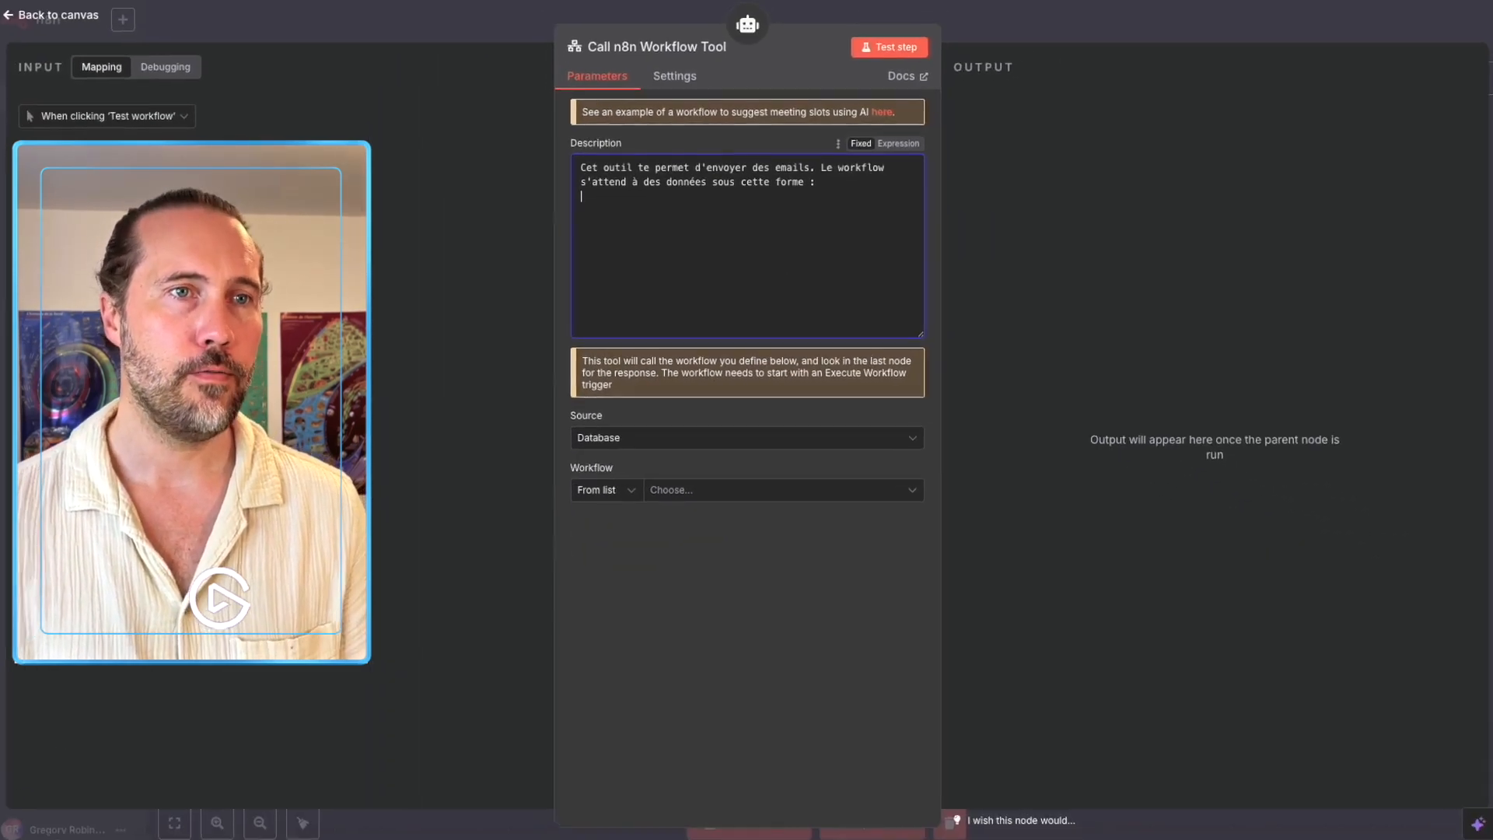
Copy the trigger node's pinned JSON sample and paste it into the tool description.
key("Escape")
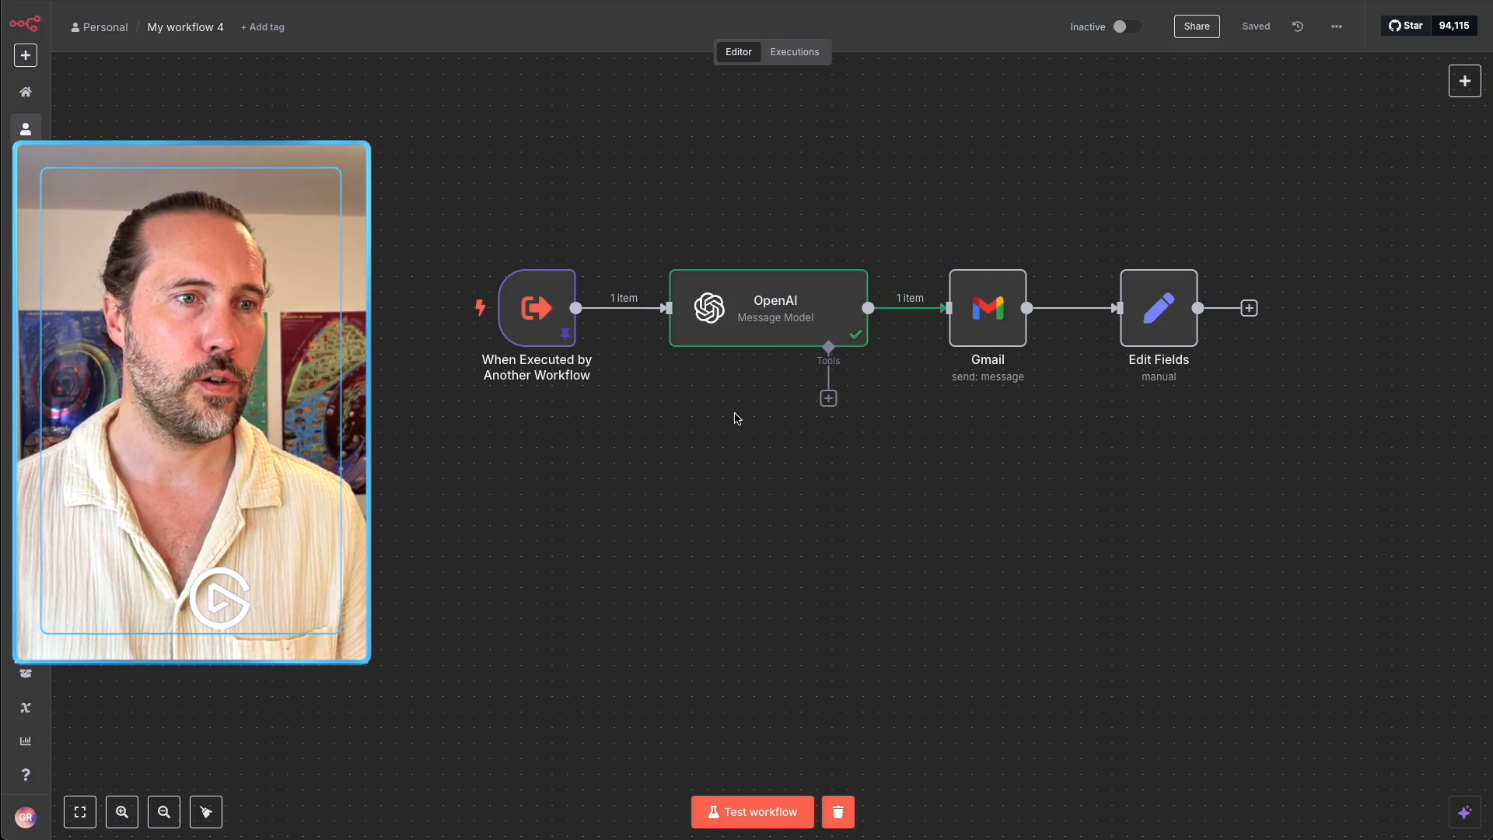
double_click(537, 307)
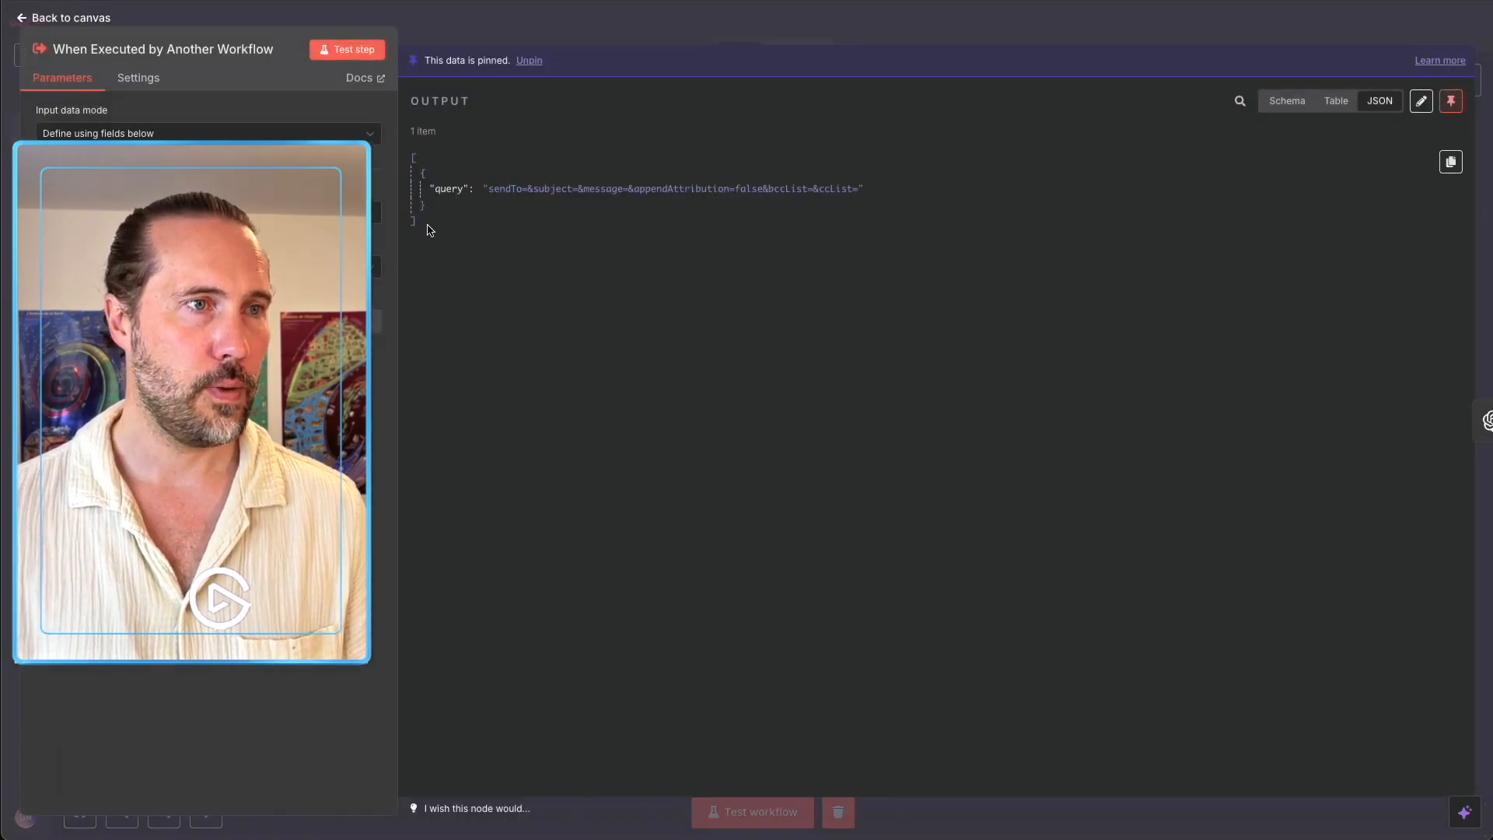
left_click_drag(429, 227, 413, 163)
key("ctrl+c")
left_click(416, 167)
left_click_drag(443, 235, 413, 159)
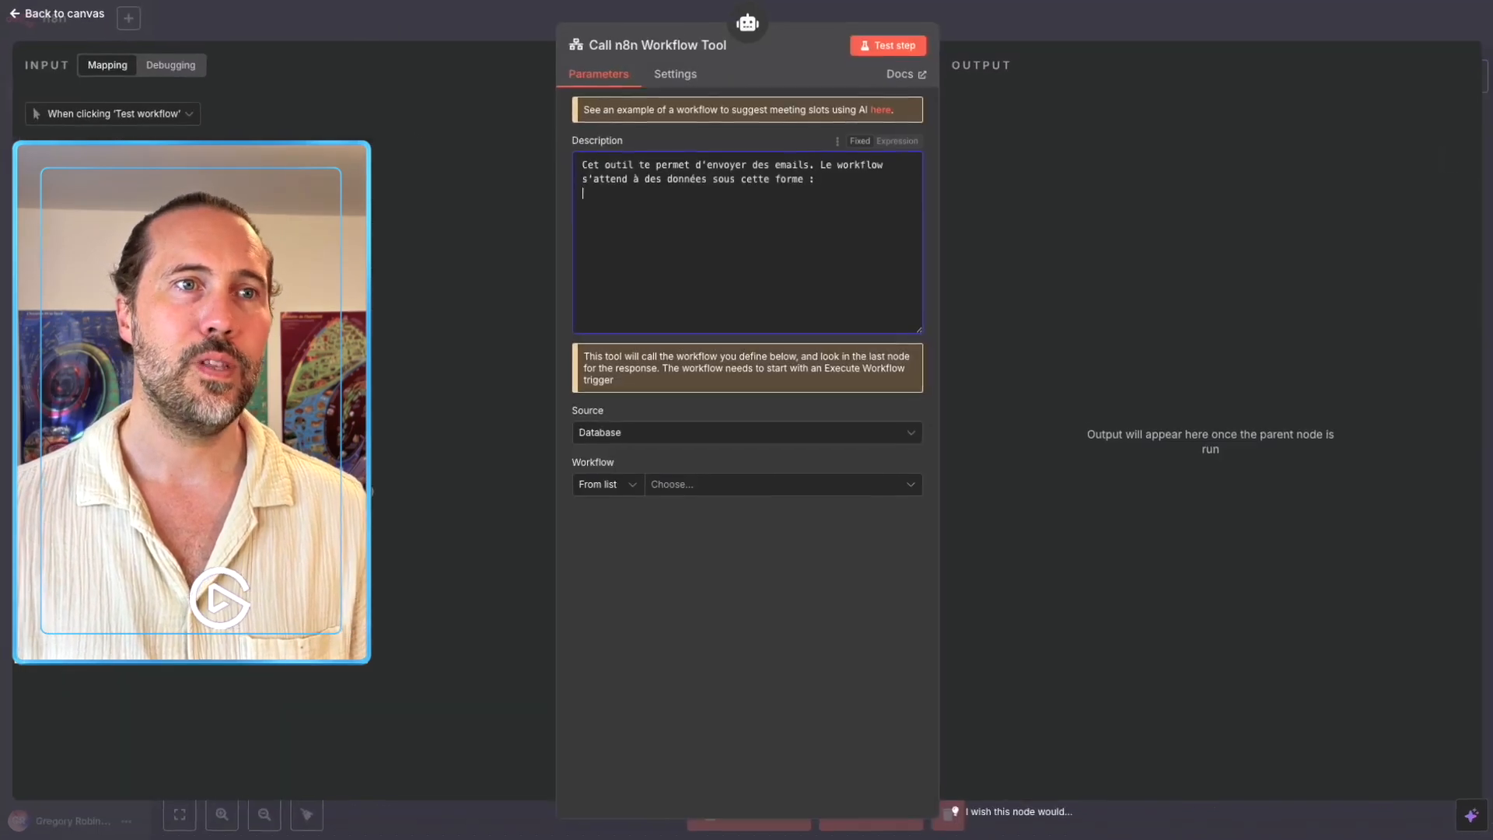
key("ctrl+v")
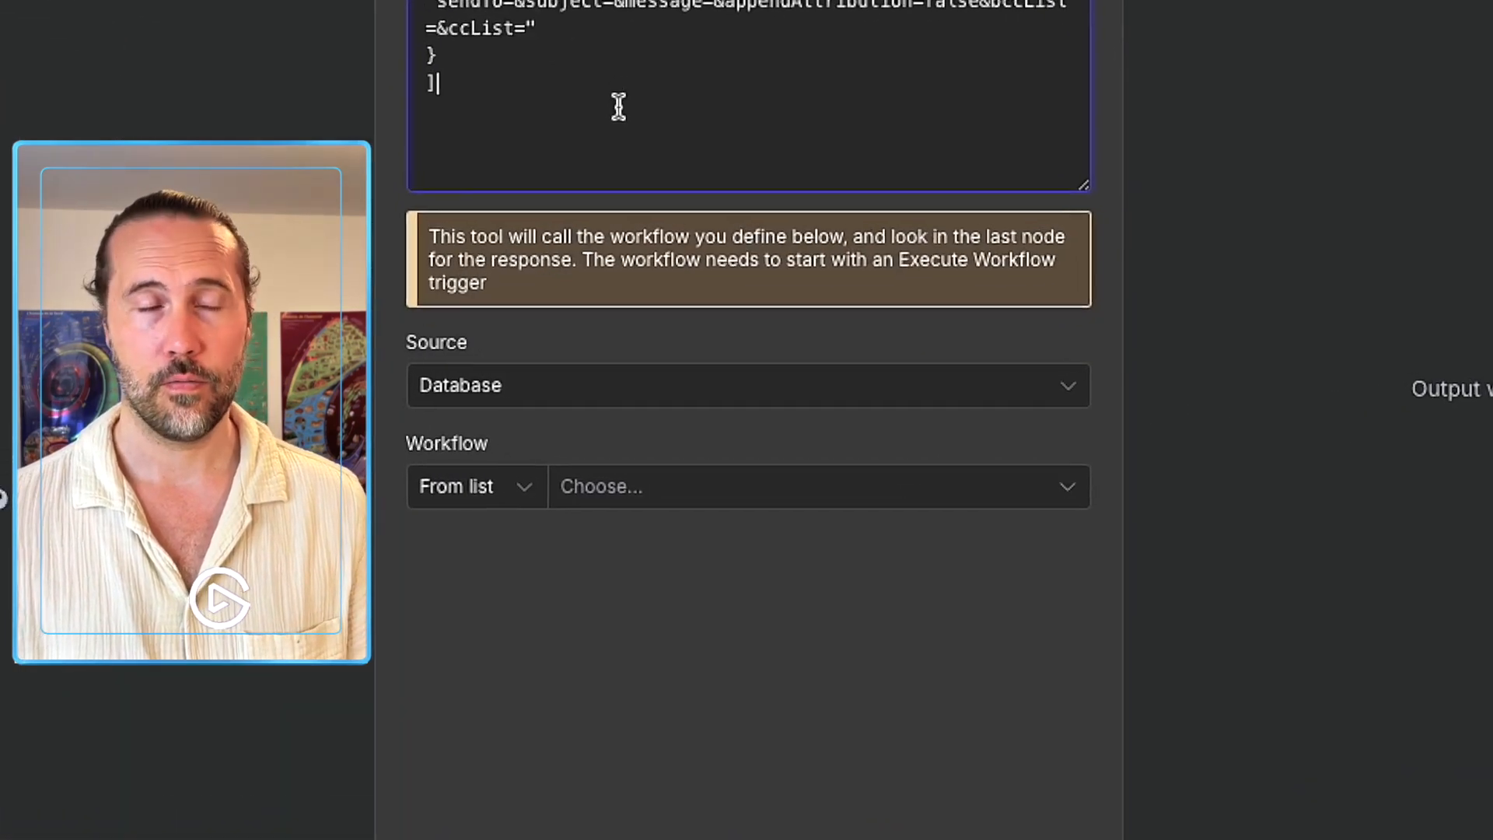
left_click_drag(511, 76, 688, 76)
left_click(668, 101)
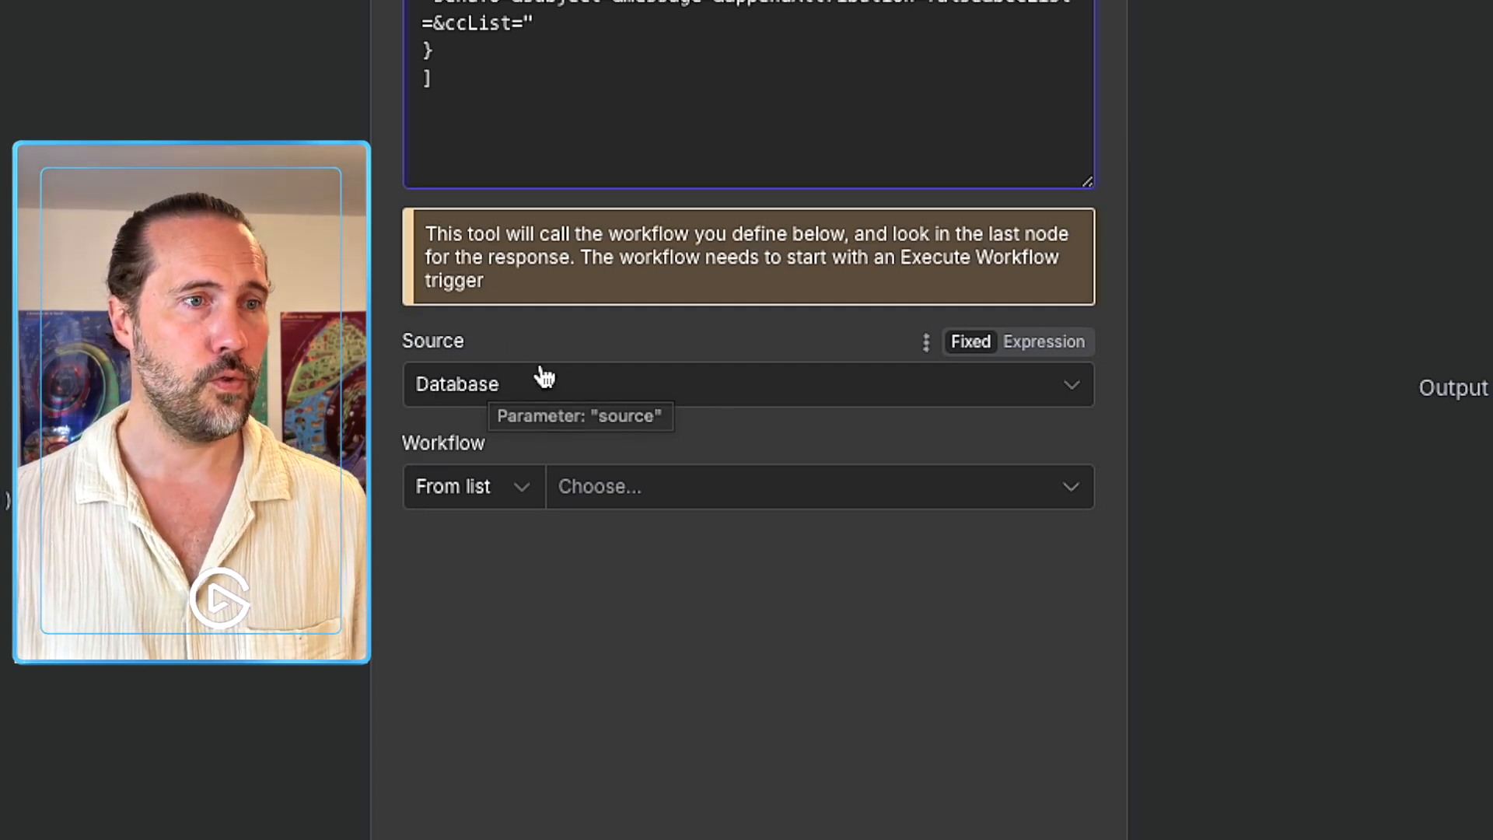
Have the workflow tool load 'Outil d'envoi d'emails' from the database, then move the node aside.
left_click(570, 391)
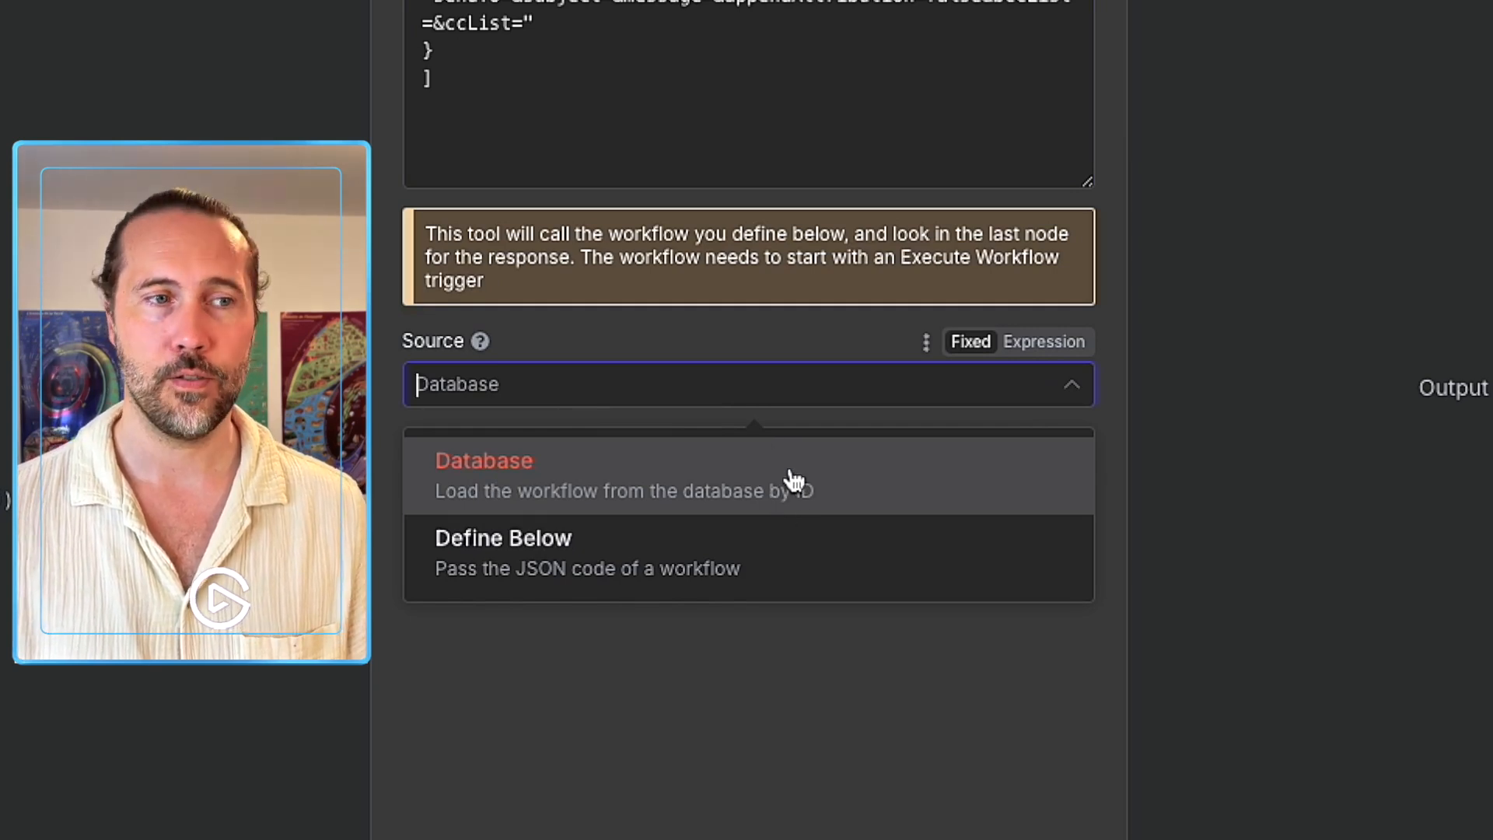
left_click(593, 543)
left_click(533, 399)
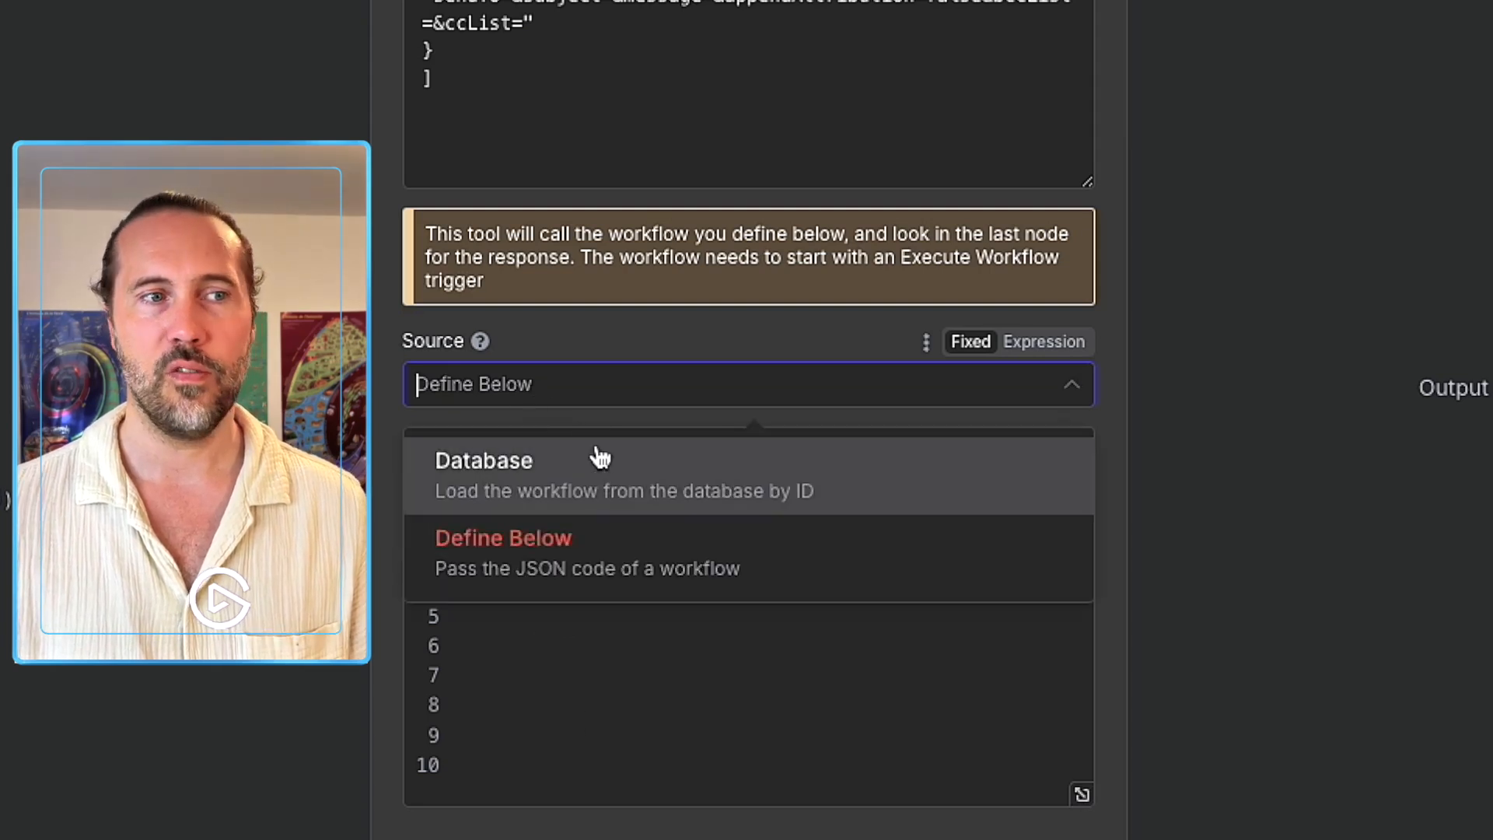
left_click(597, 459)
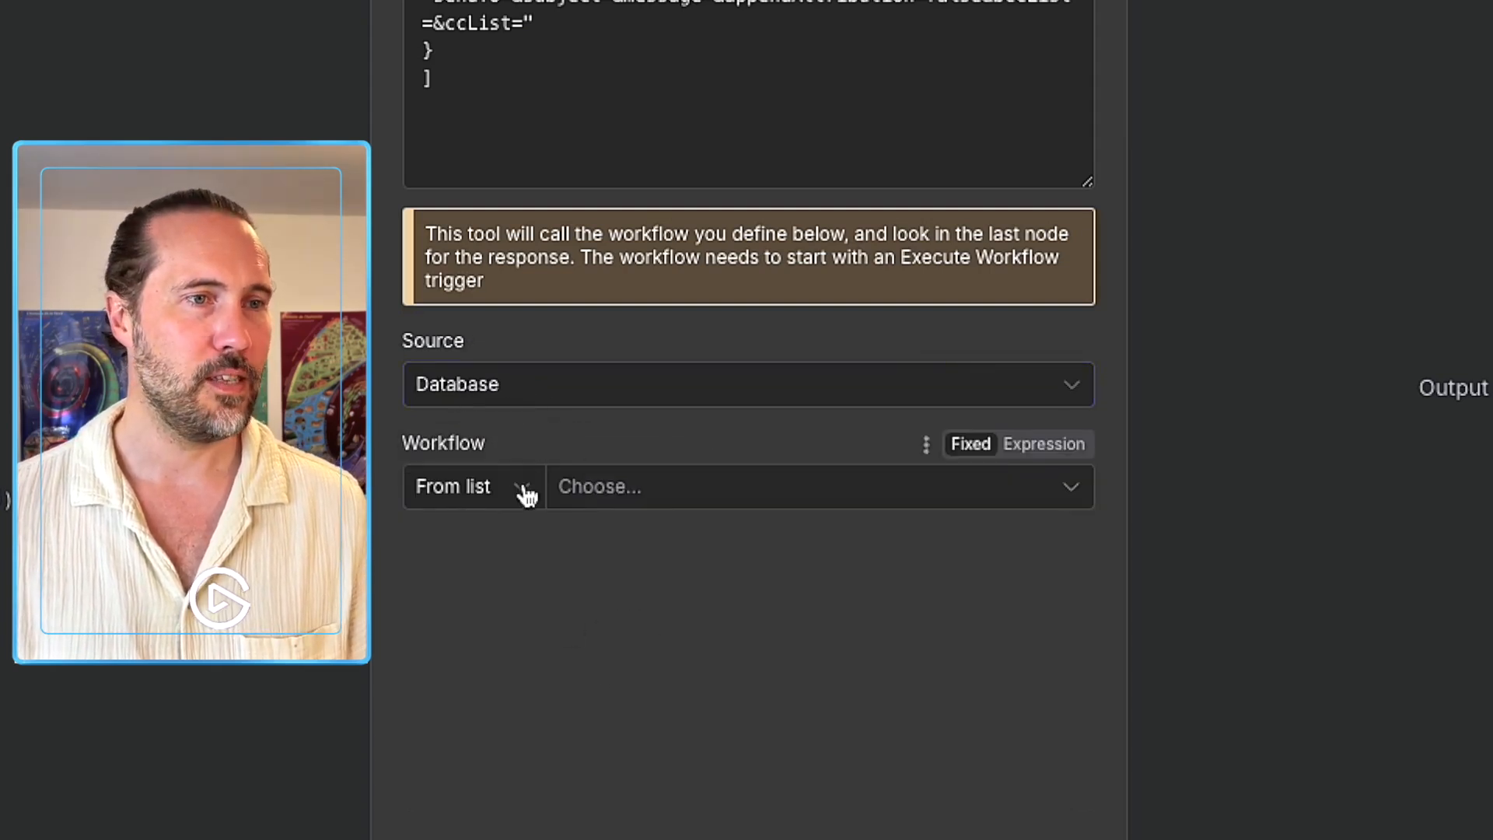
left_click(590, 499)
left_click(590, 499)
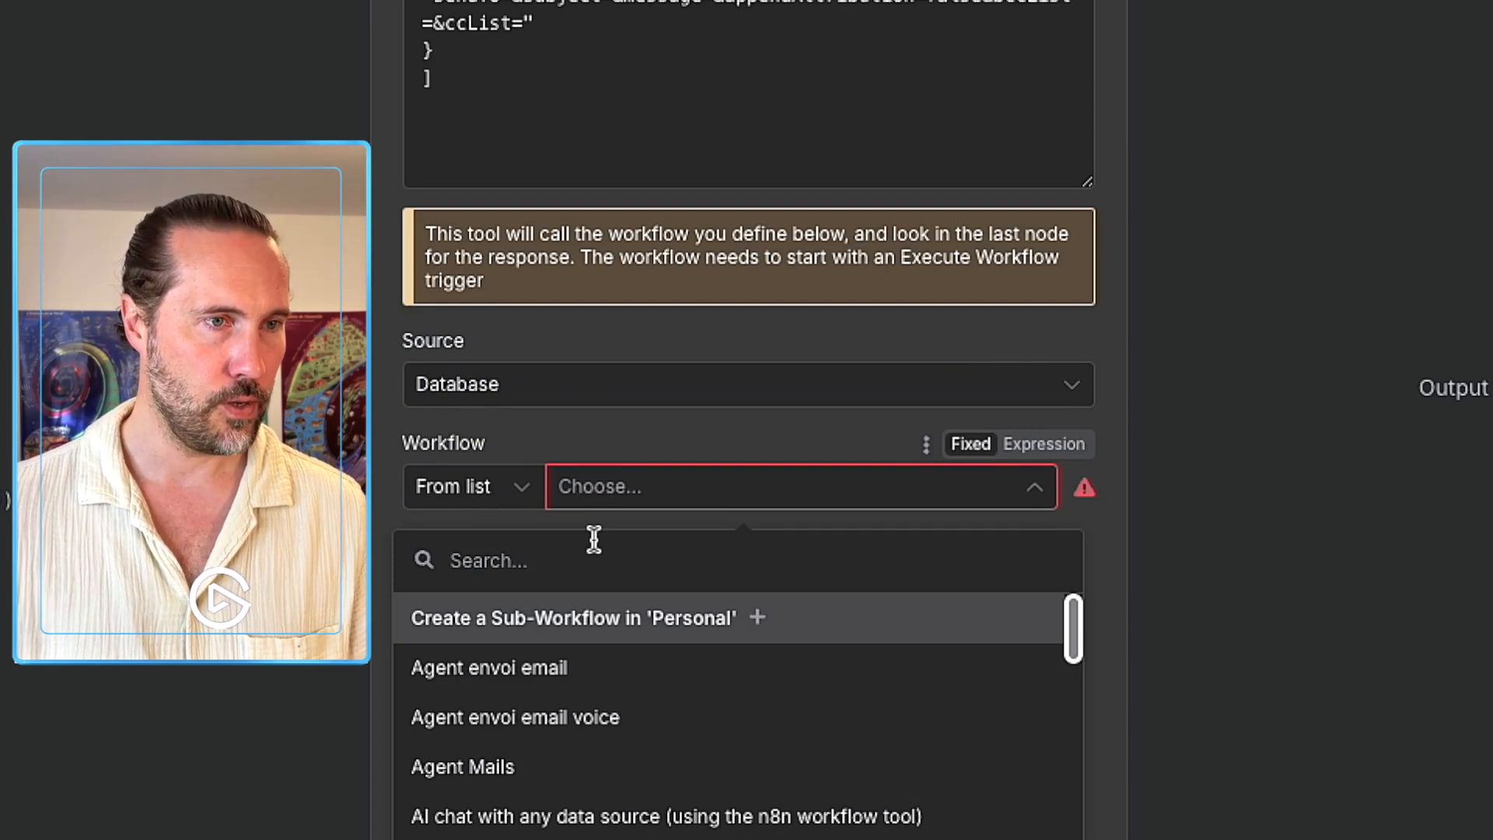
type("email")
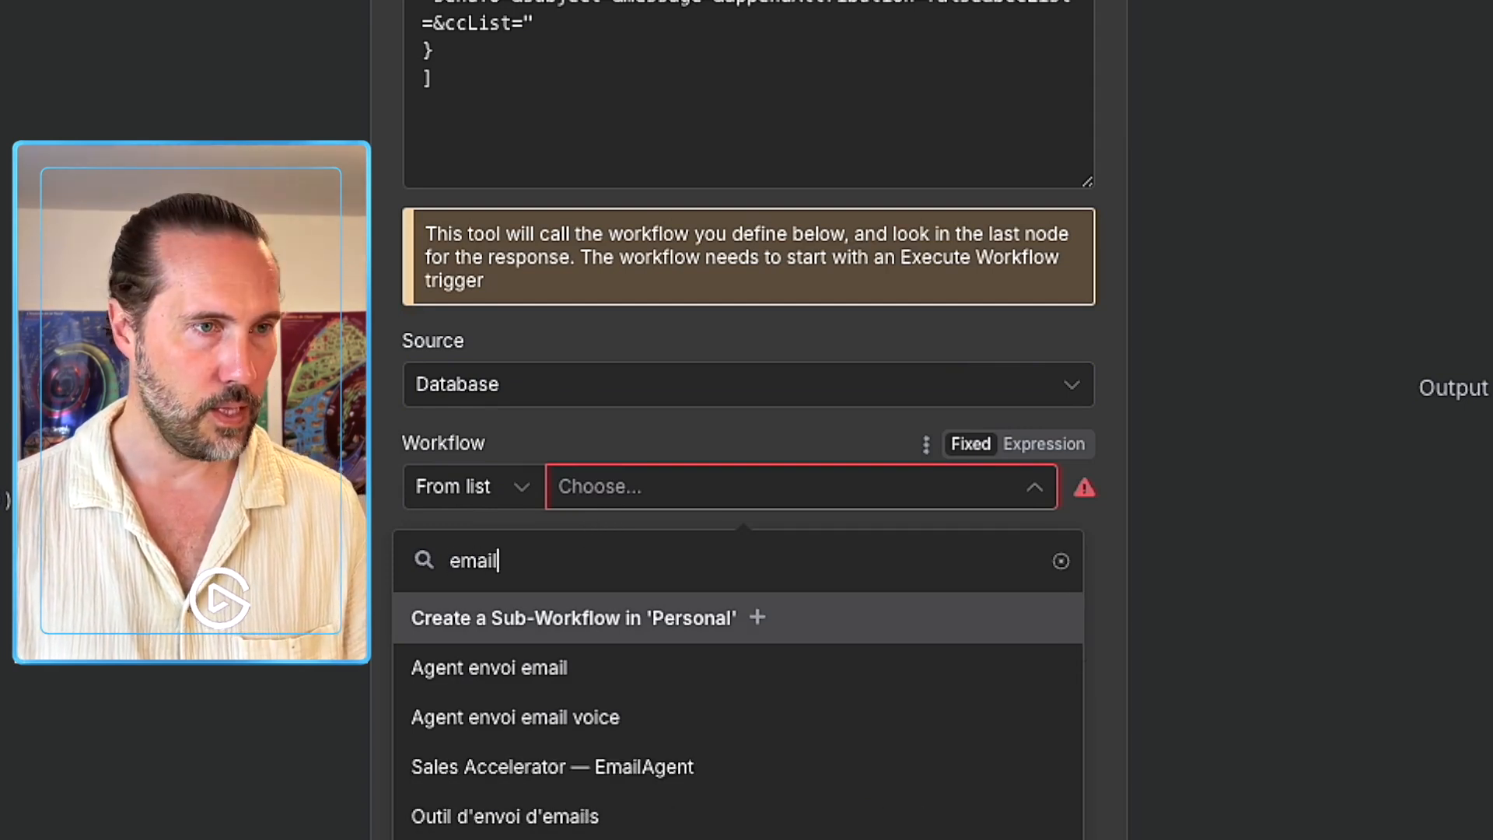
left_click(536, 821)
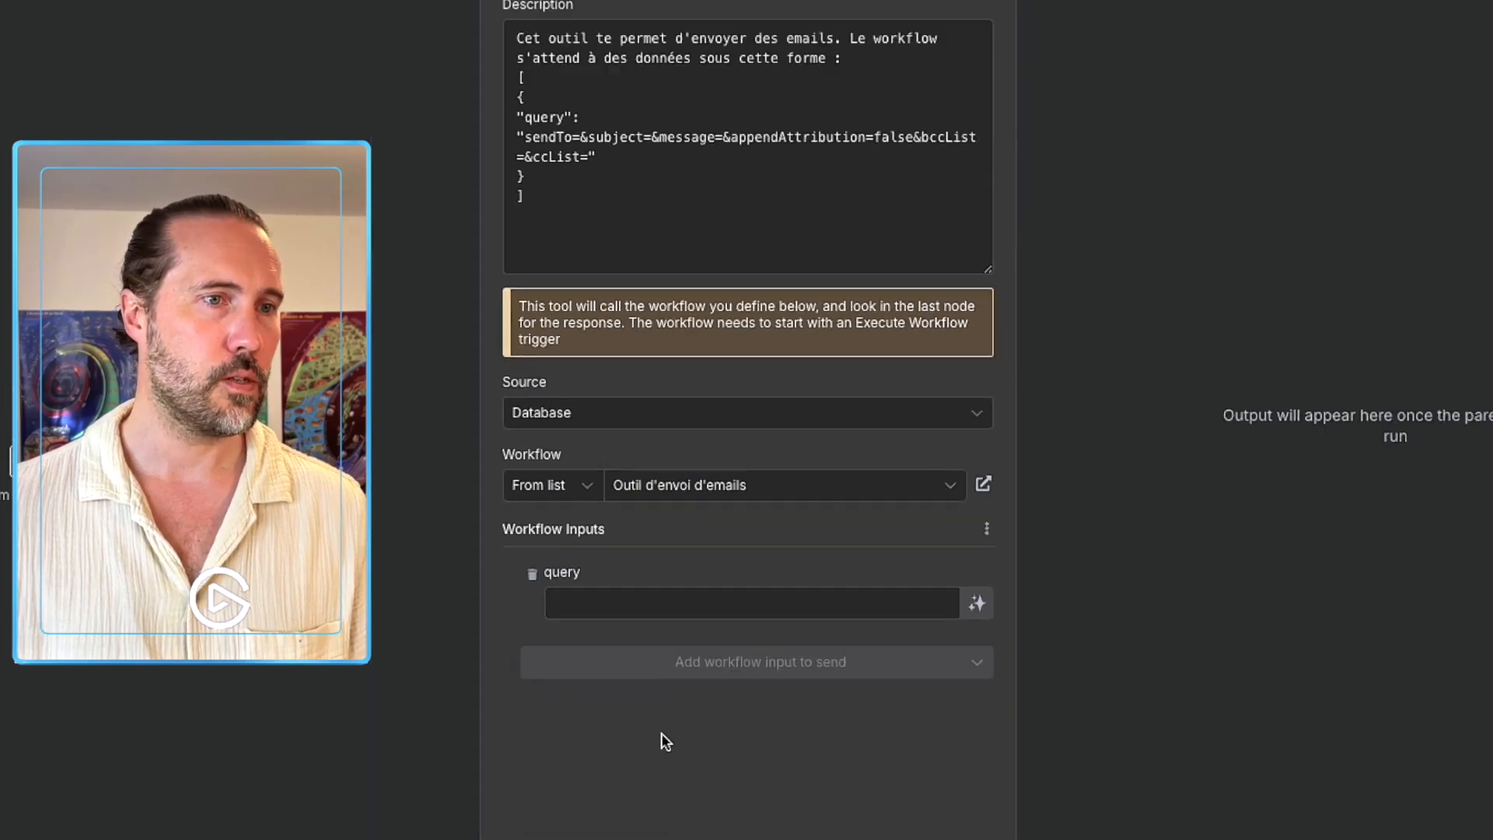
left_click(952, 33)
left_click_drag(840, 476, 1133, 536)
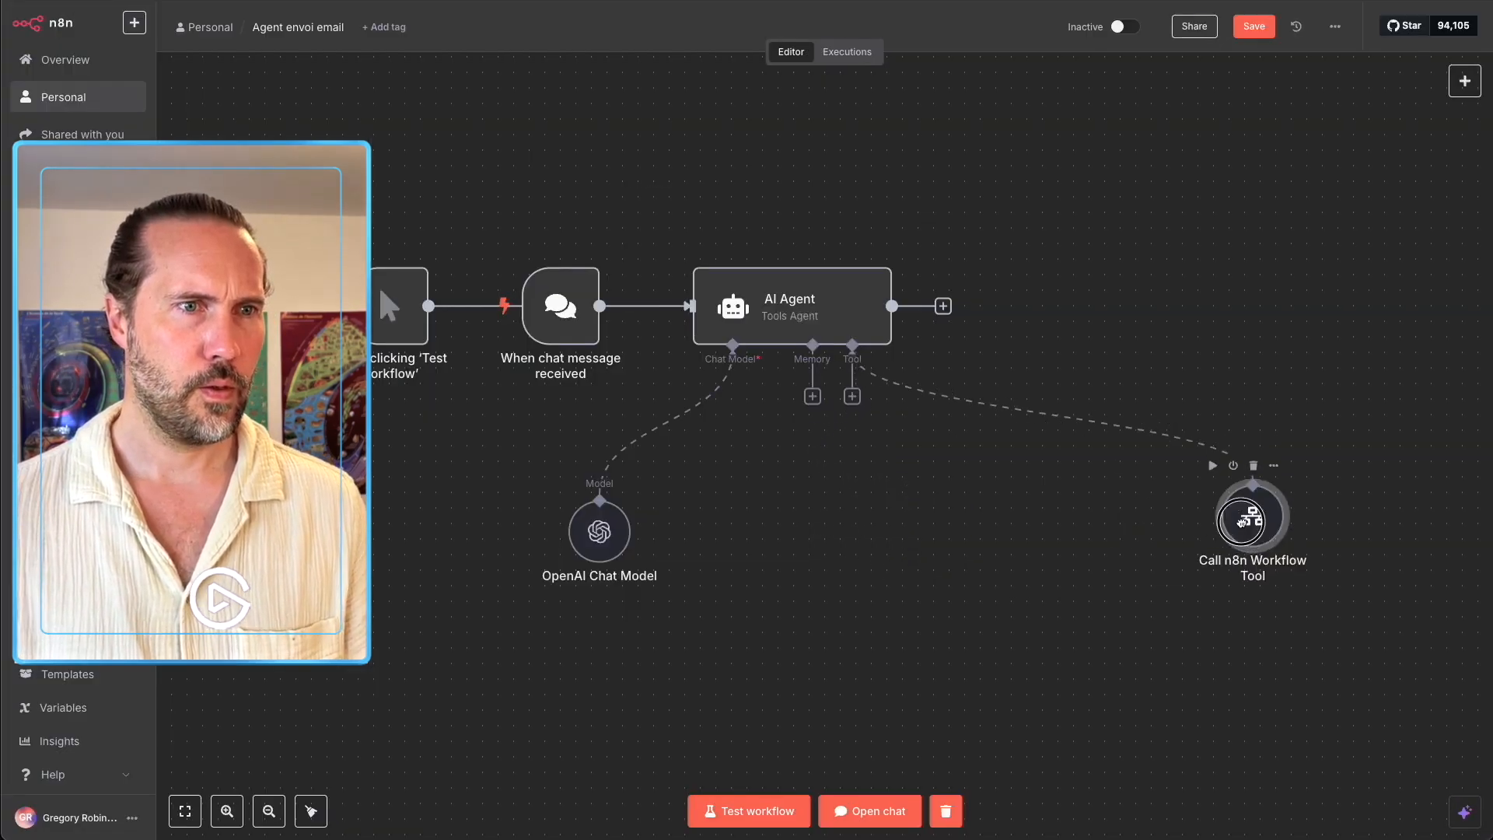
Attach a Pinecone Vector Store tool to the AI Agent and name it BDD_Contacts.
mouse_move(1087, 452)
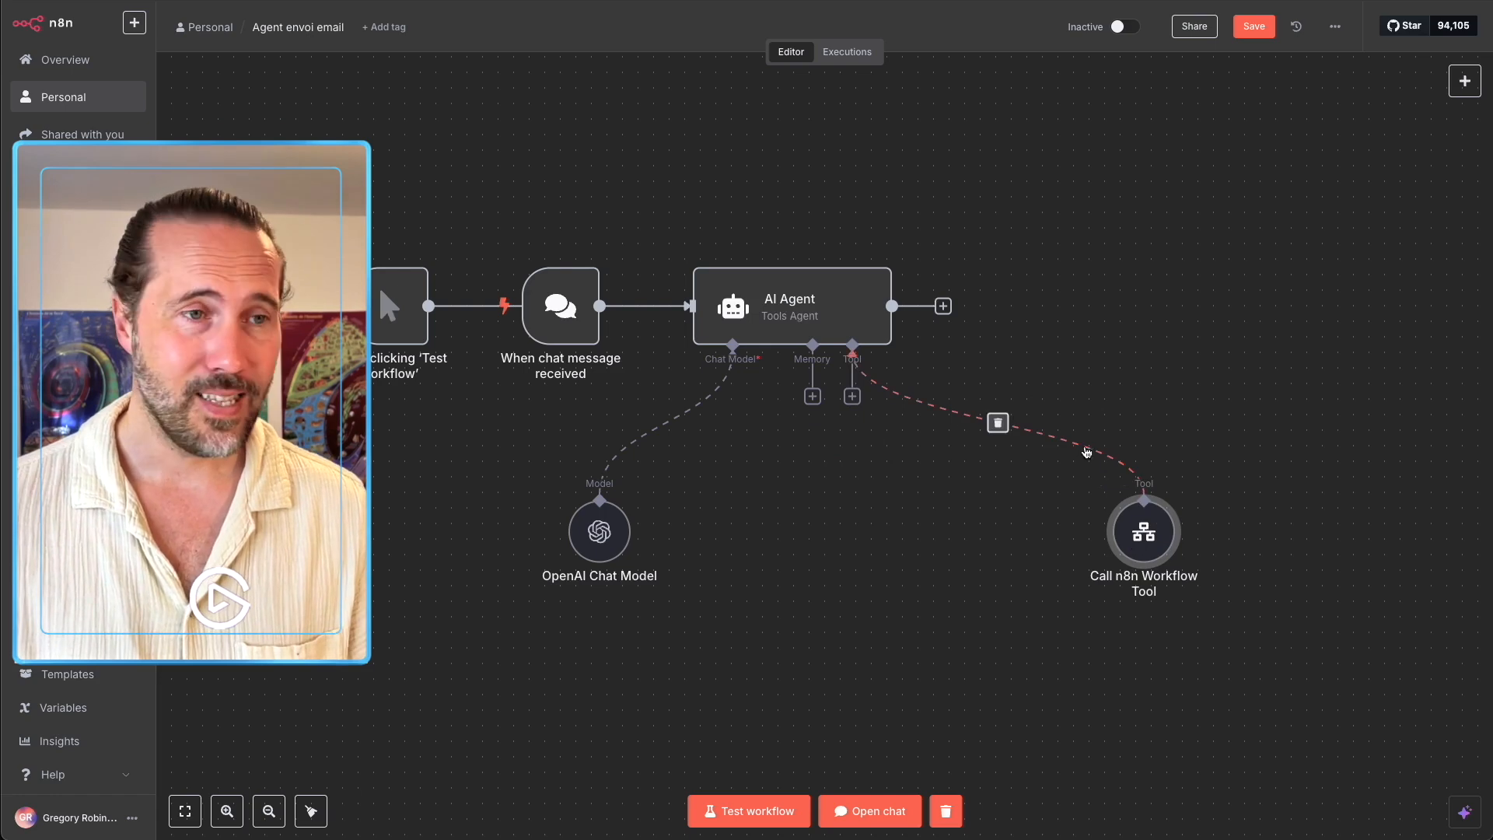
left_click(852, 396)
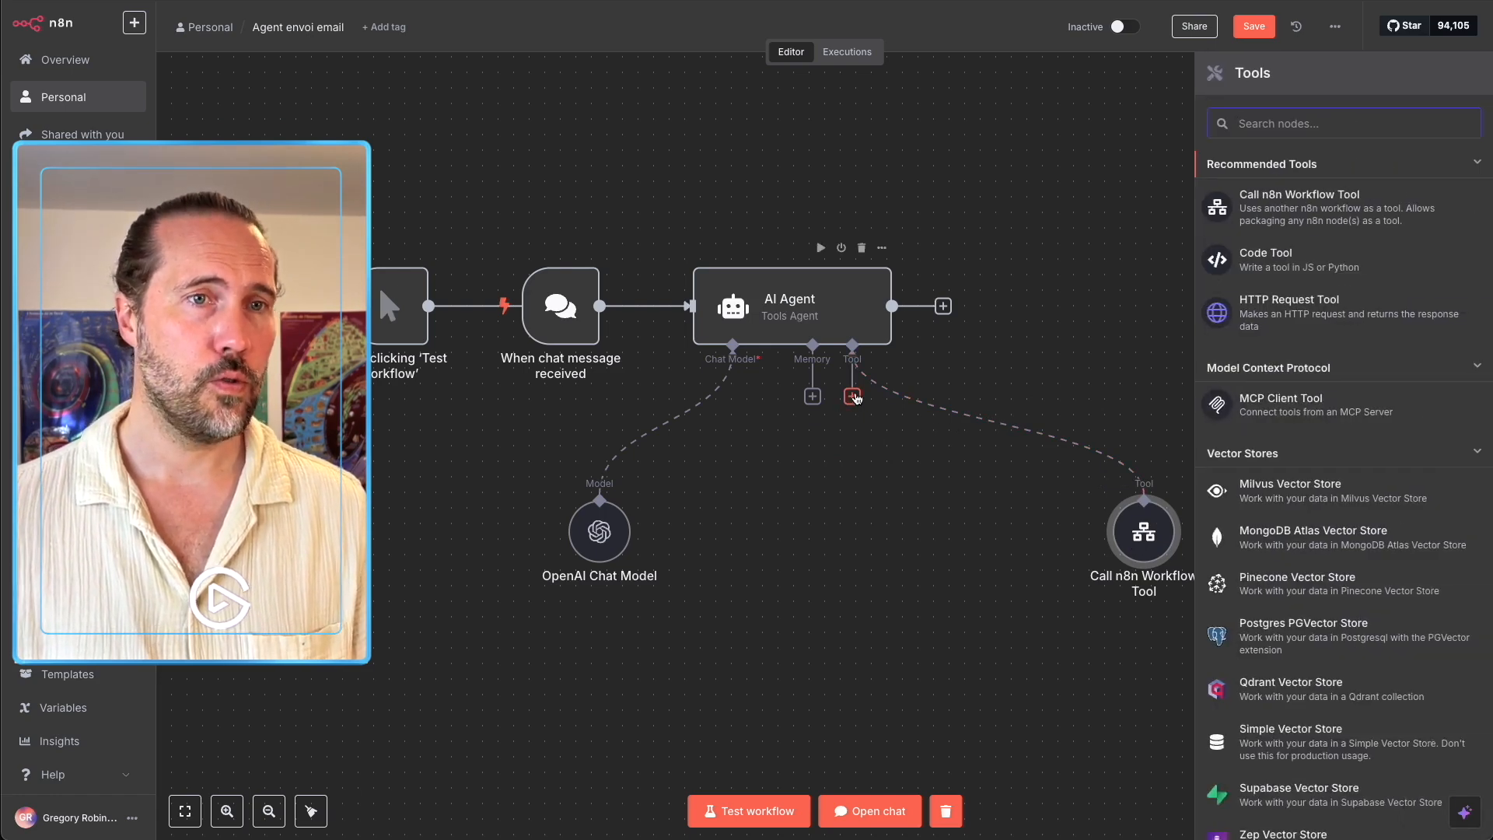
type("pine")
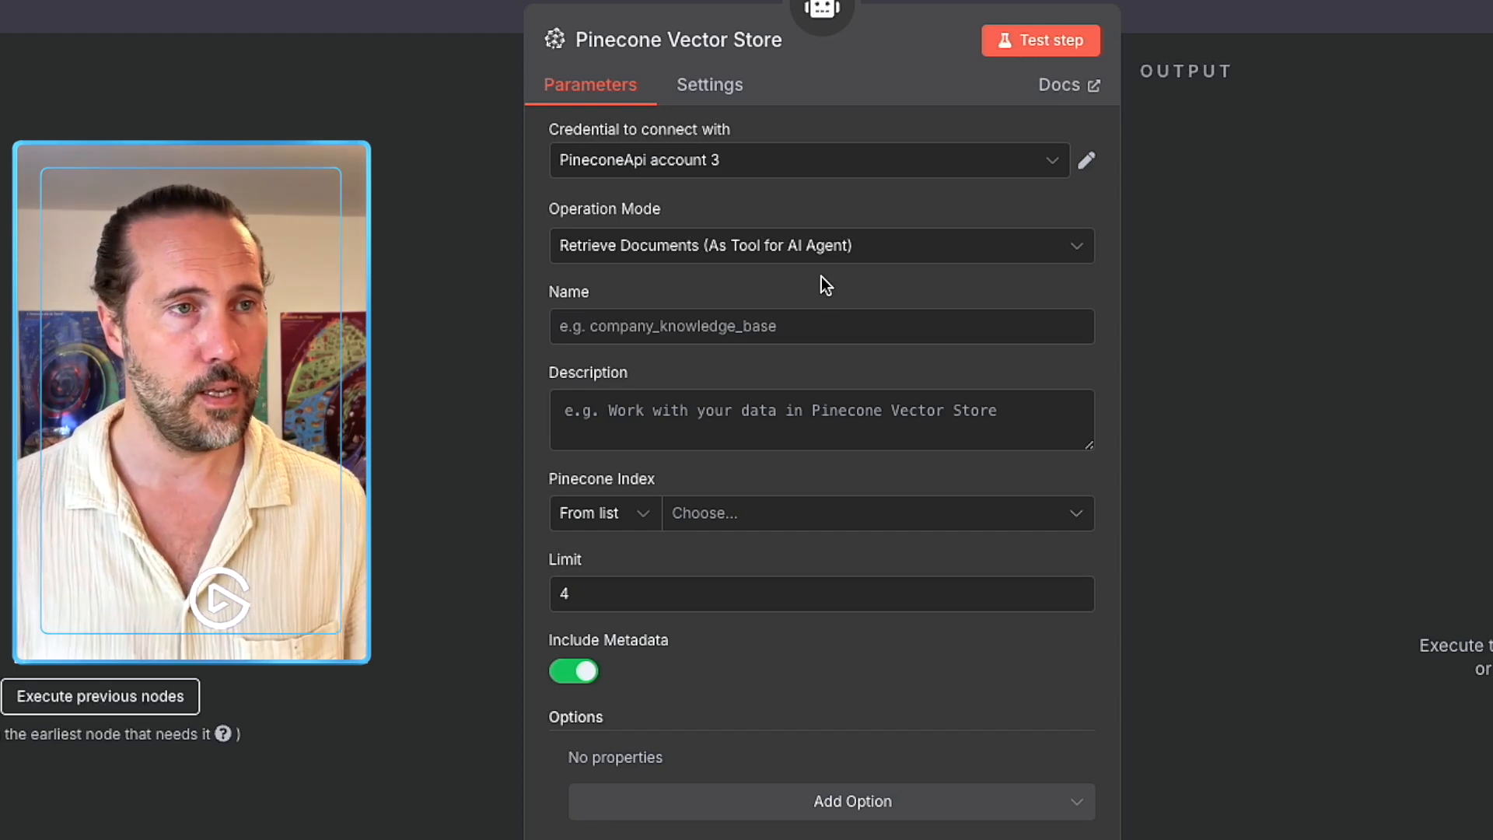
left_click(744, 331)
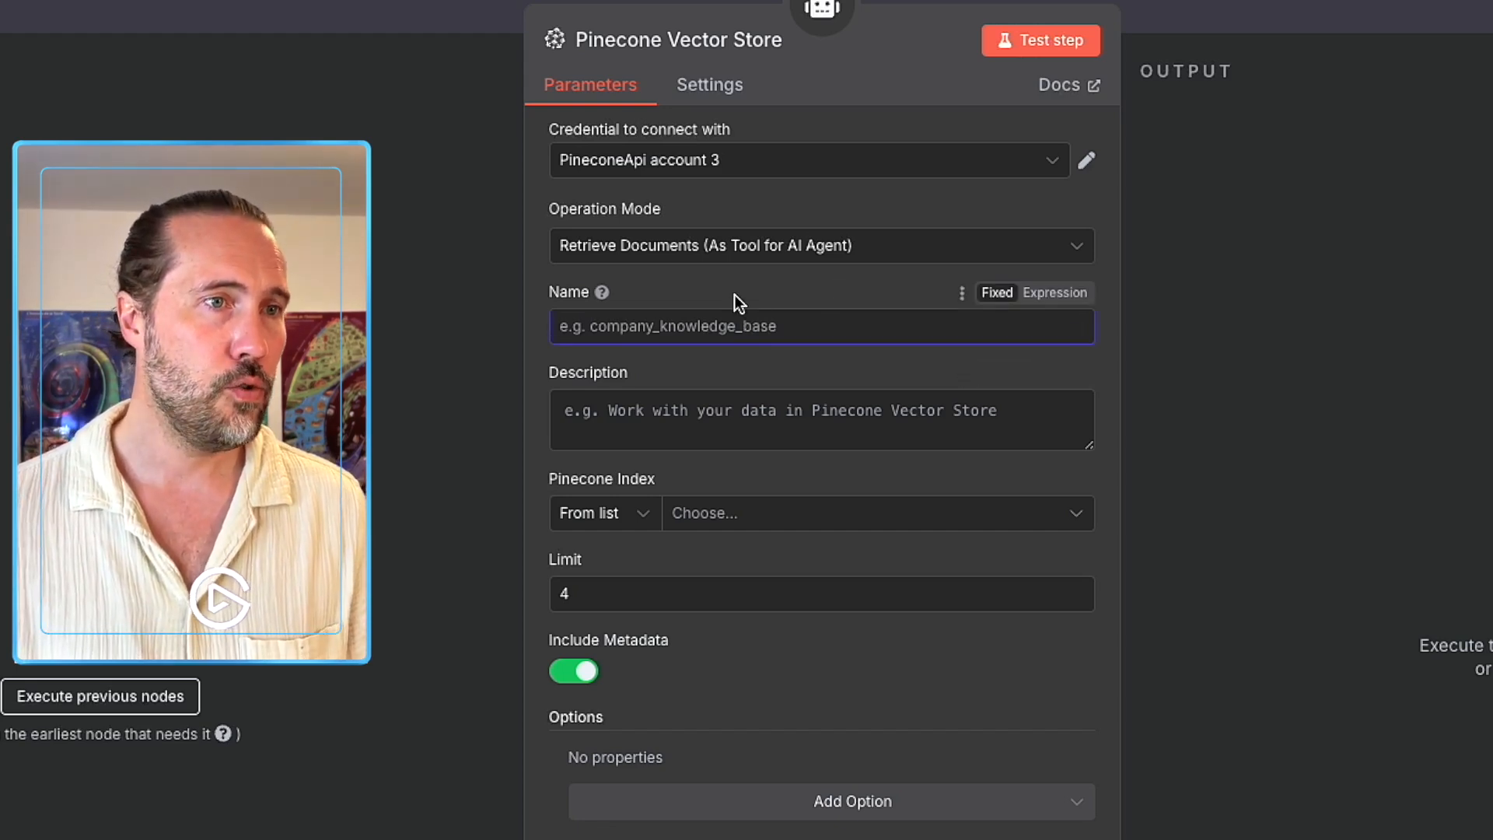
type("D")
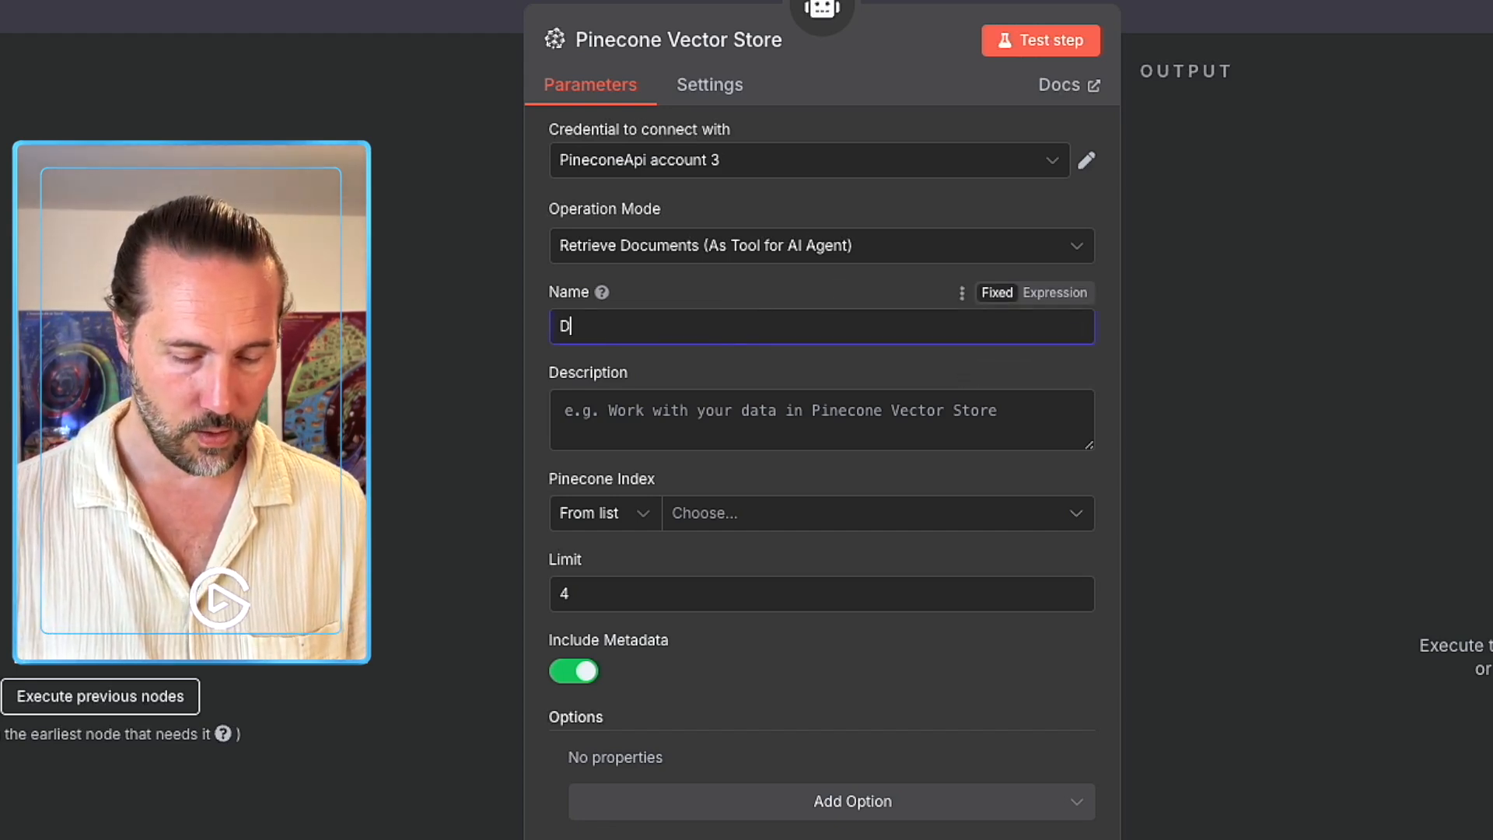
type("BB")
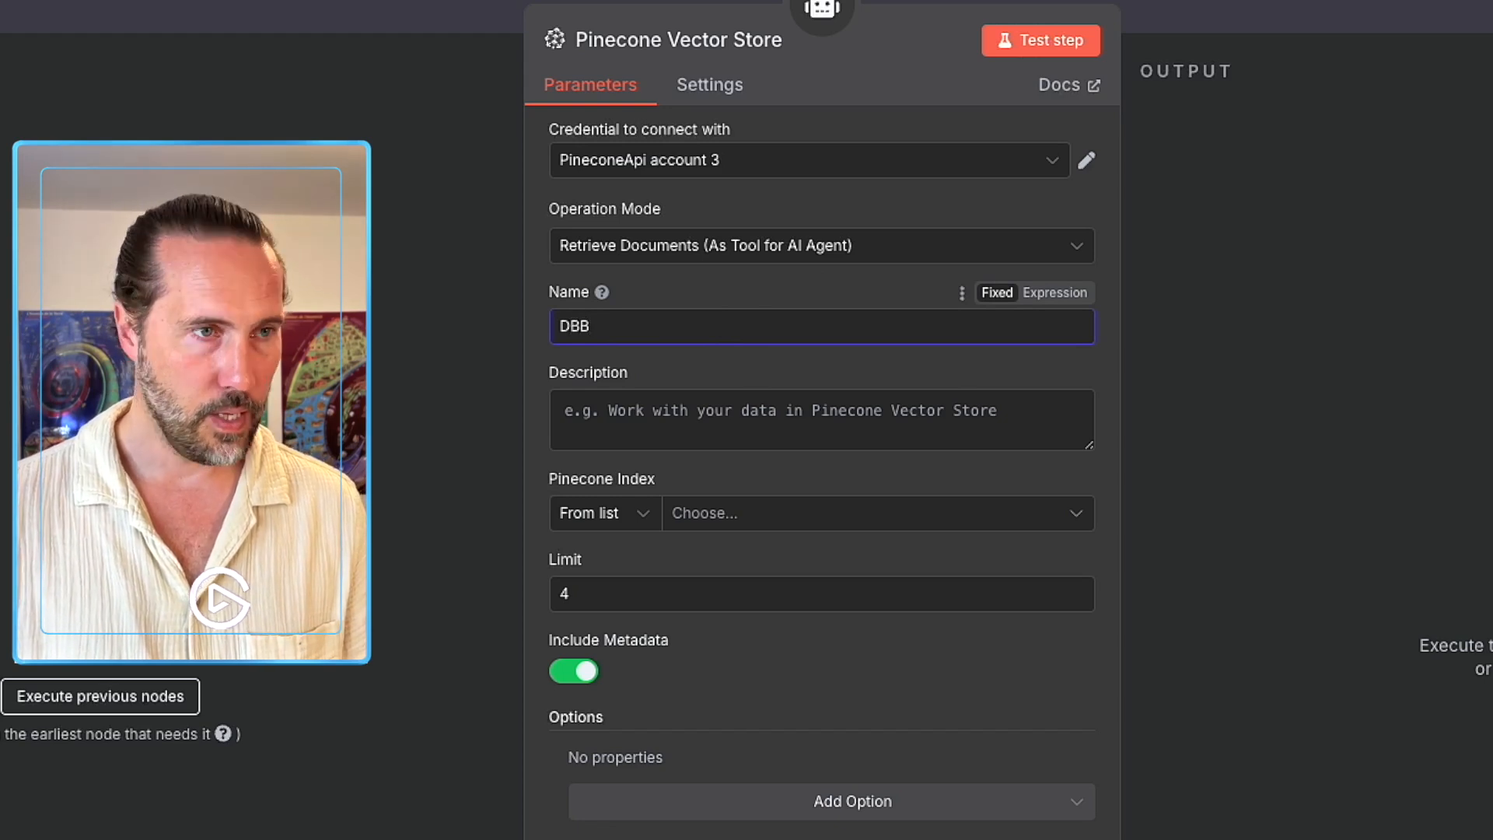
key("BackSpace")
key("BackSpace")
key("BackSpace")
type("BDD")
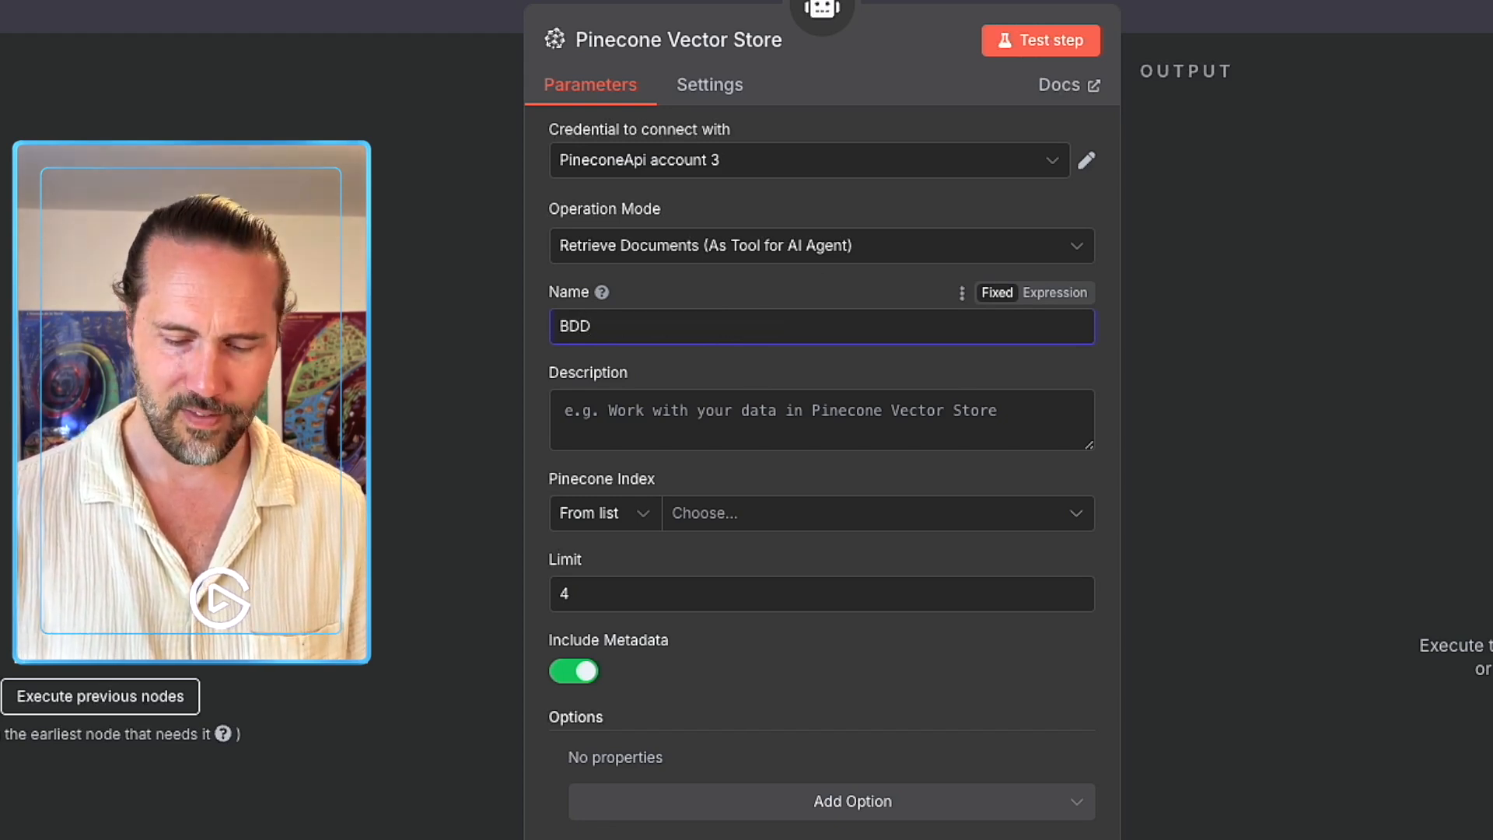
type("_Contac")
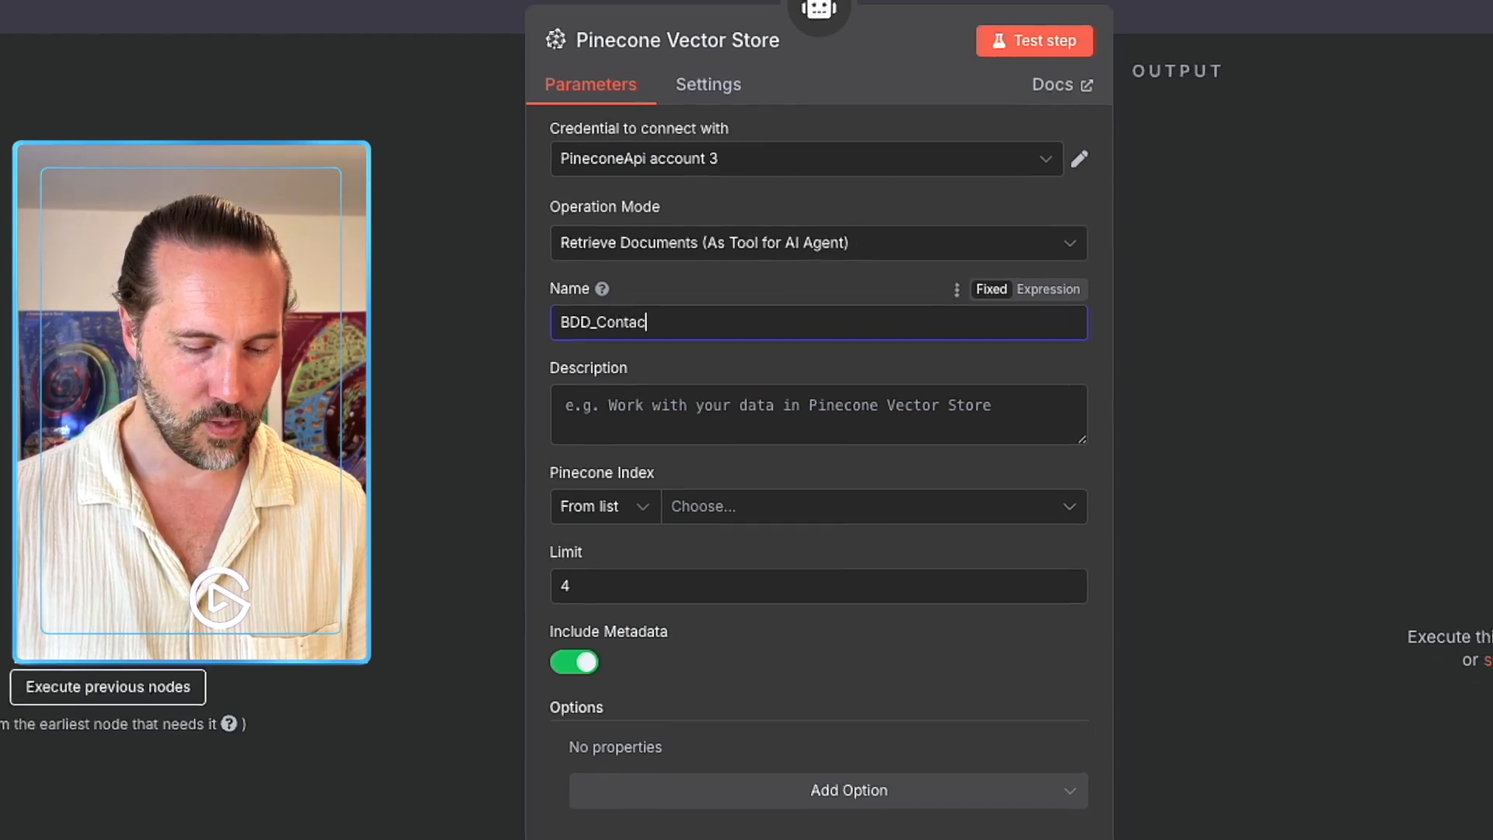
type("ts")
double_click(585, 321)
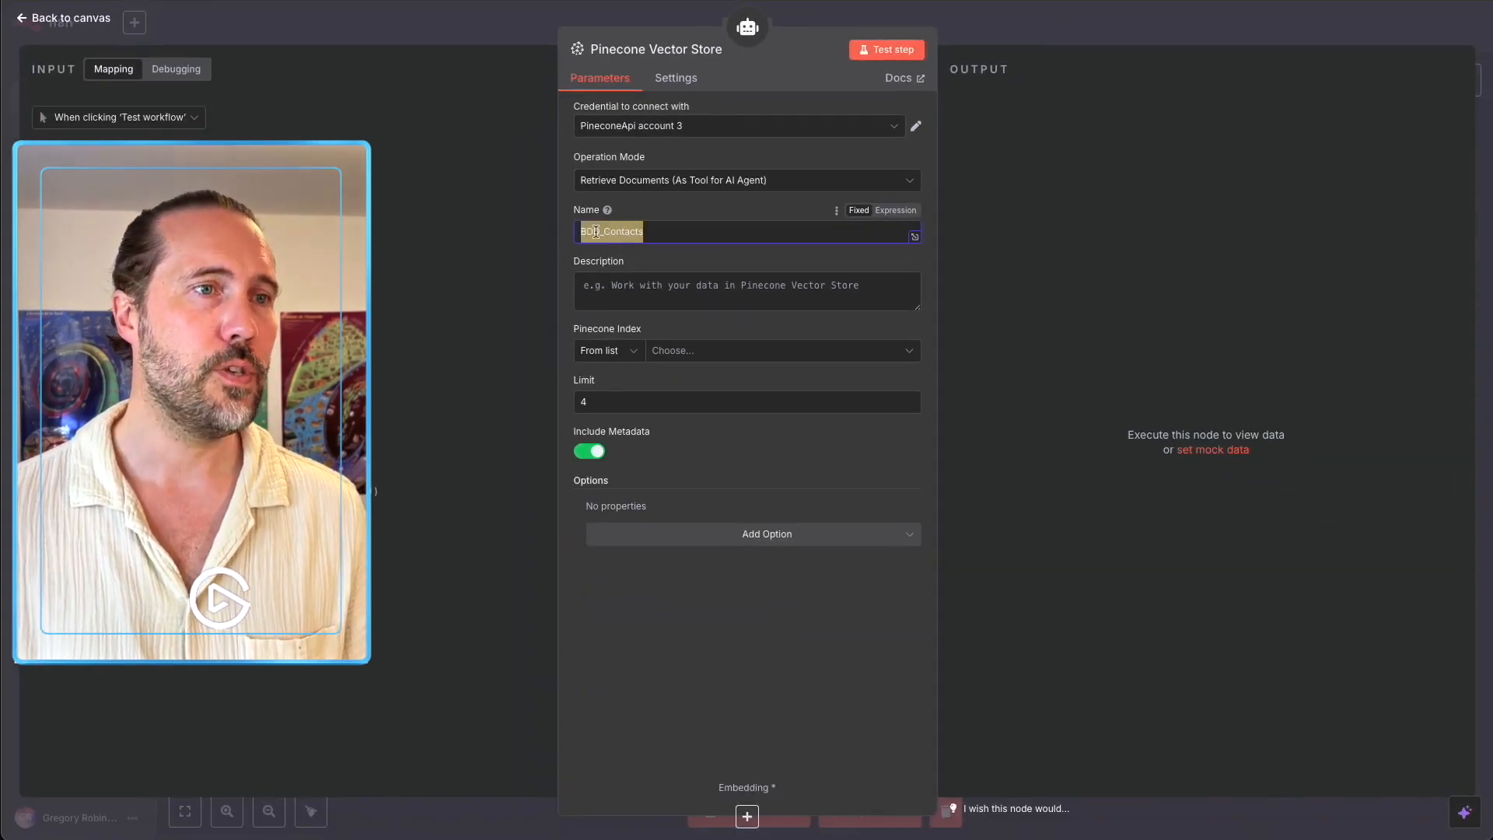
key("Escape")
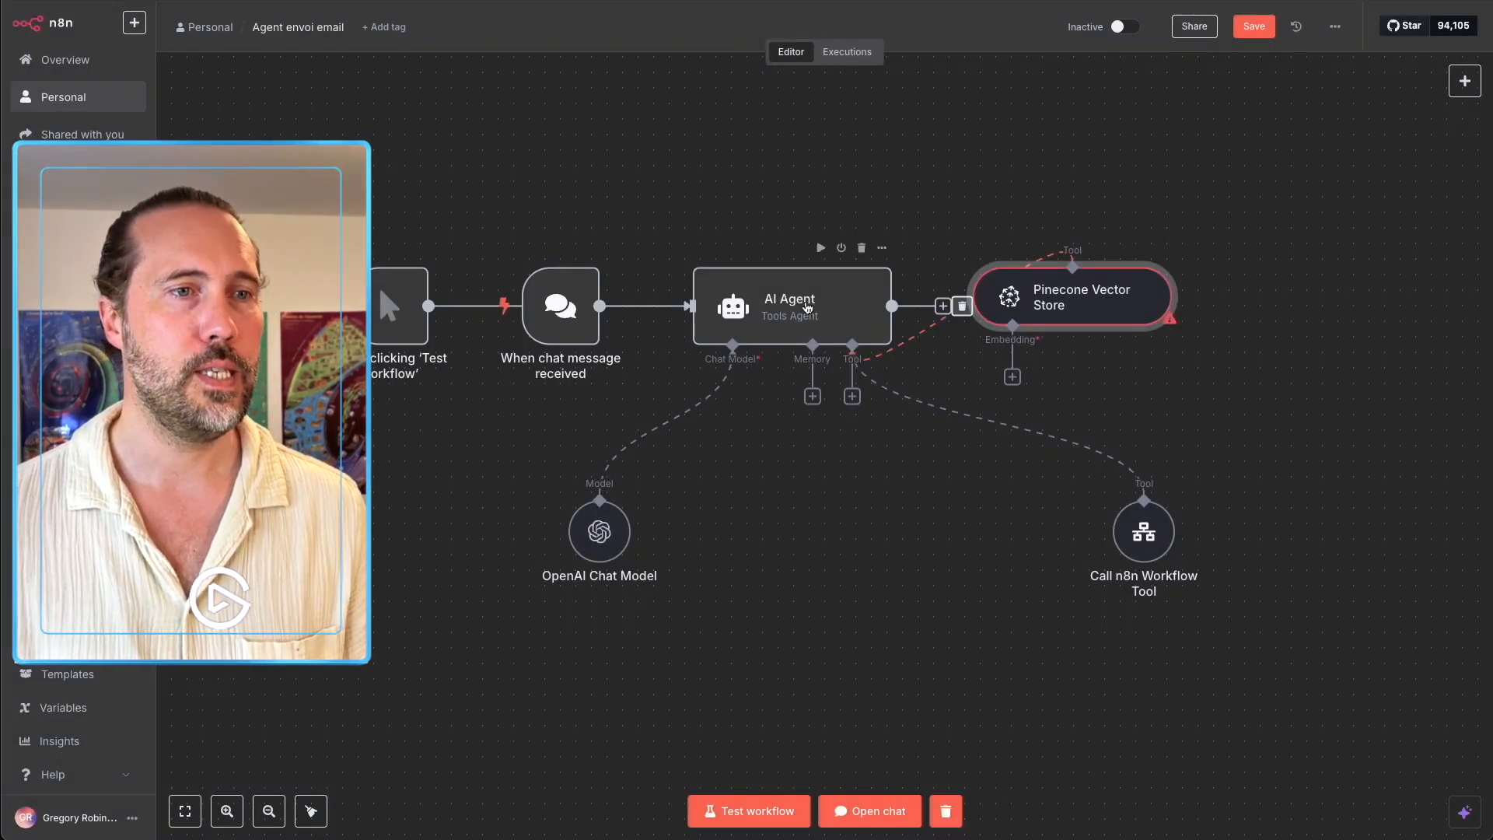
Reword the agent's system message so the contacts database is in the "BDD_Contacts" tool.
double_click(807, 308)
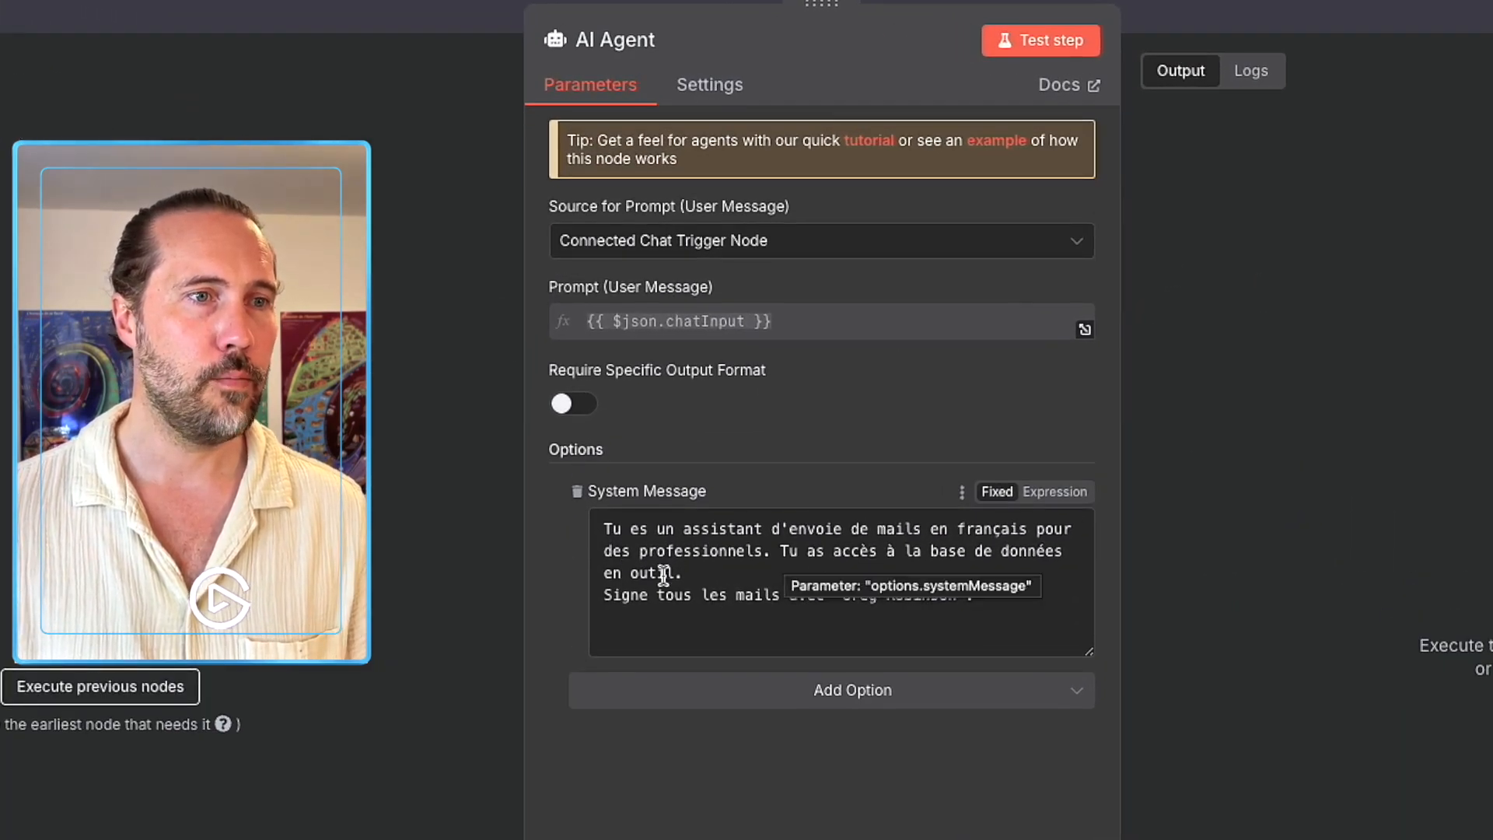
left_click(626, 573)
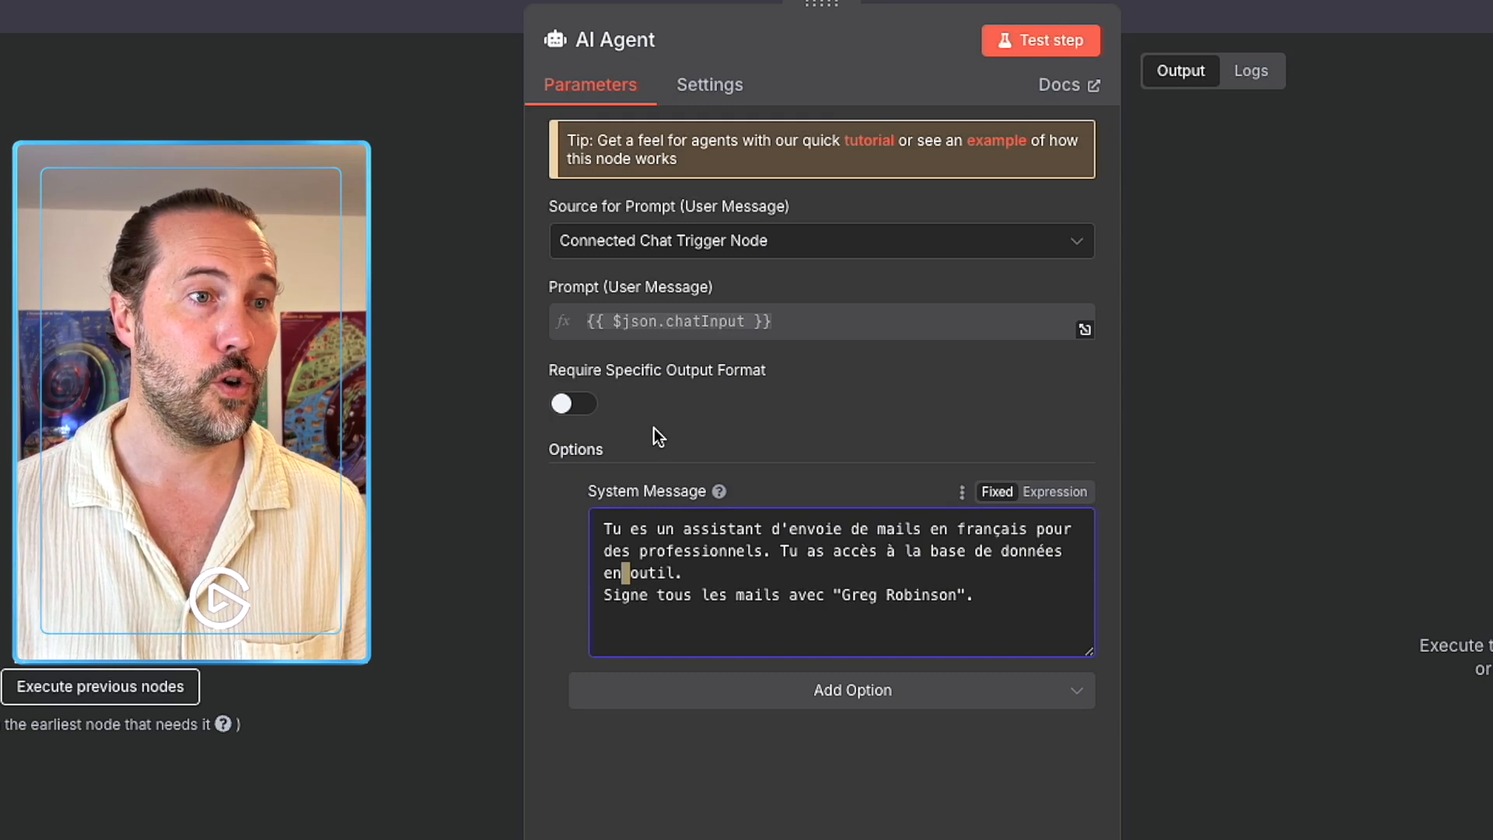
key("BackSpace")
key("BackSpace")
key("BackSpace")
type("dans ")
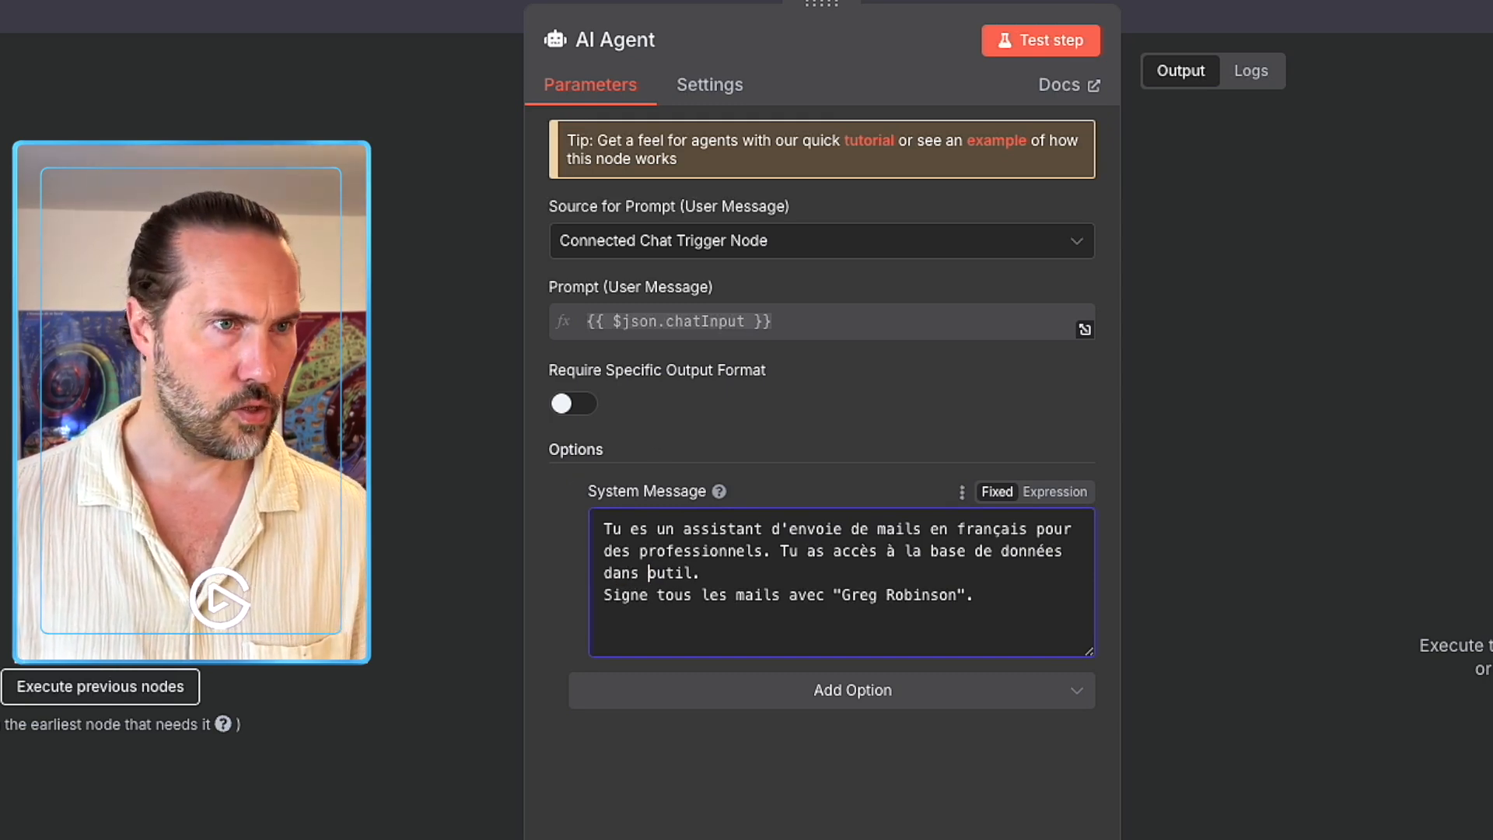
type("l'")
key("Right")
key("Right")
key("Right")
key("Right")
key("Right")
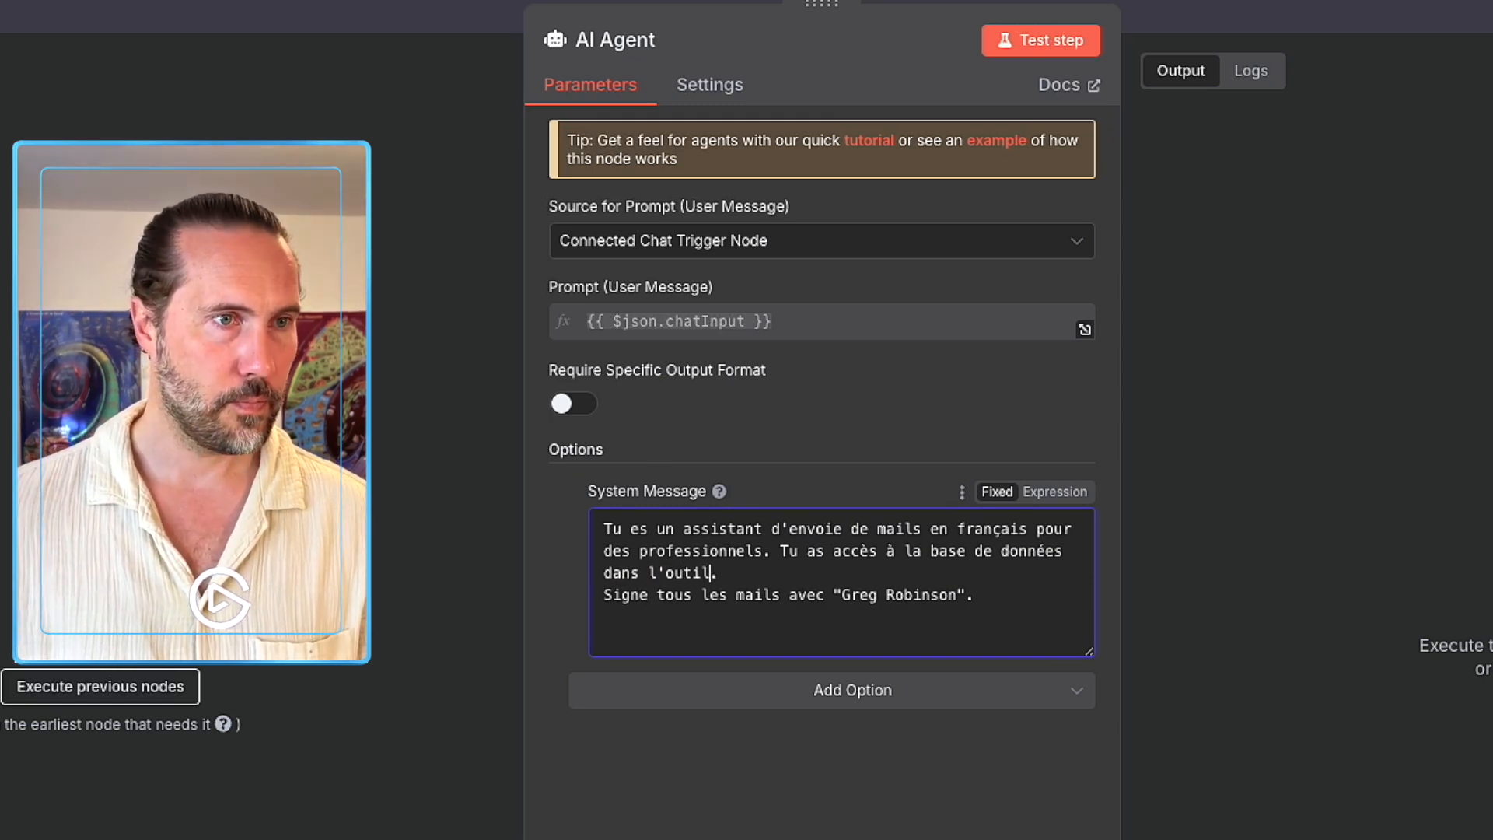
type("\"BDD_Contacts\"")
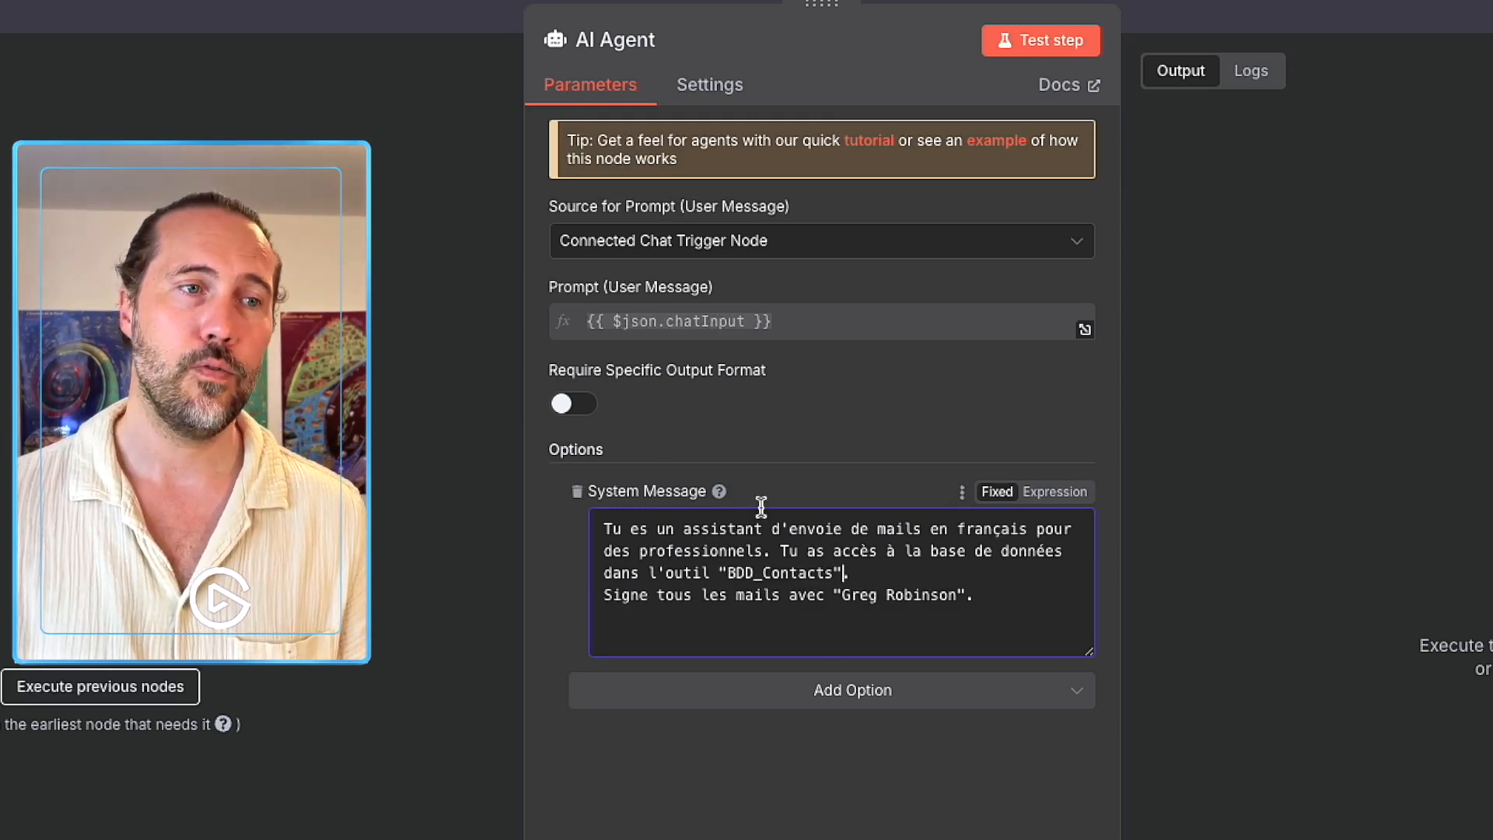
key("Escape")
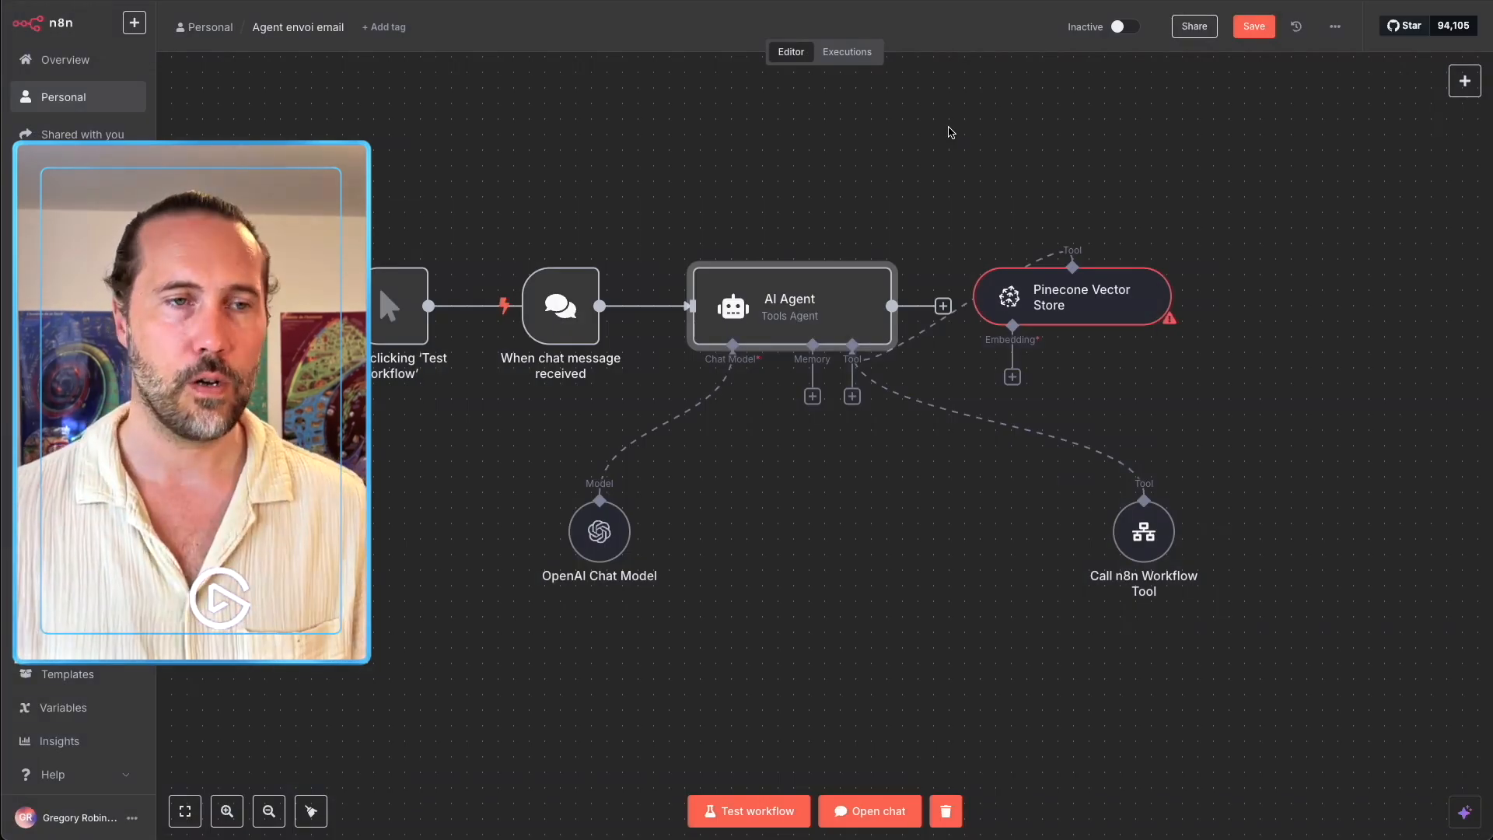
Move the Pinecone tool below the agent and describe it in French as a contacts database connection.
left_click_drag(1093, 289, 902, 562)
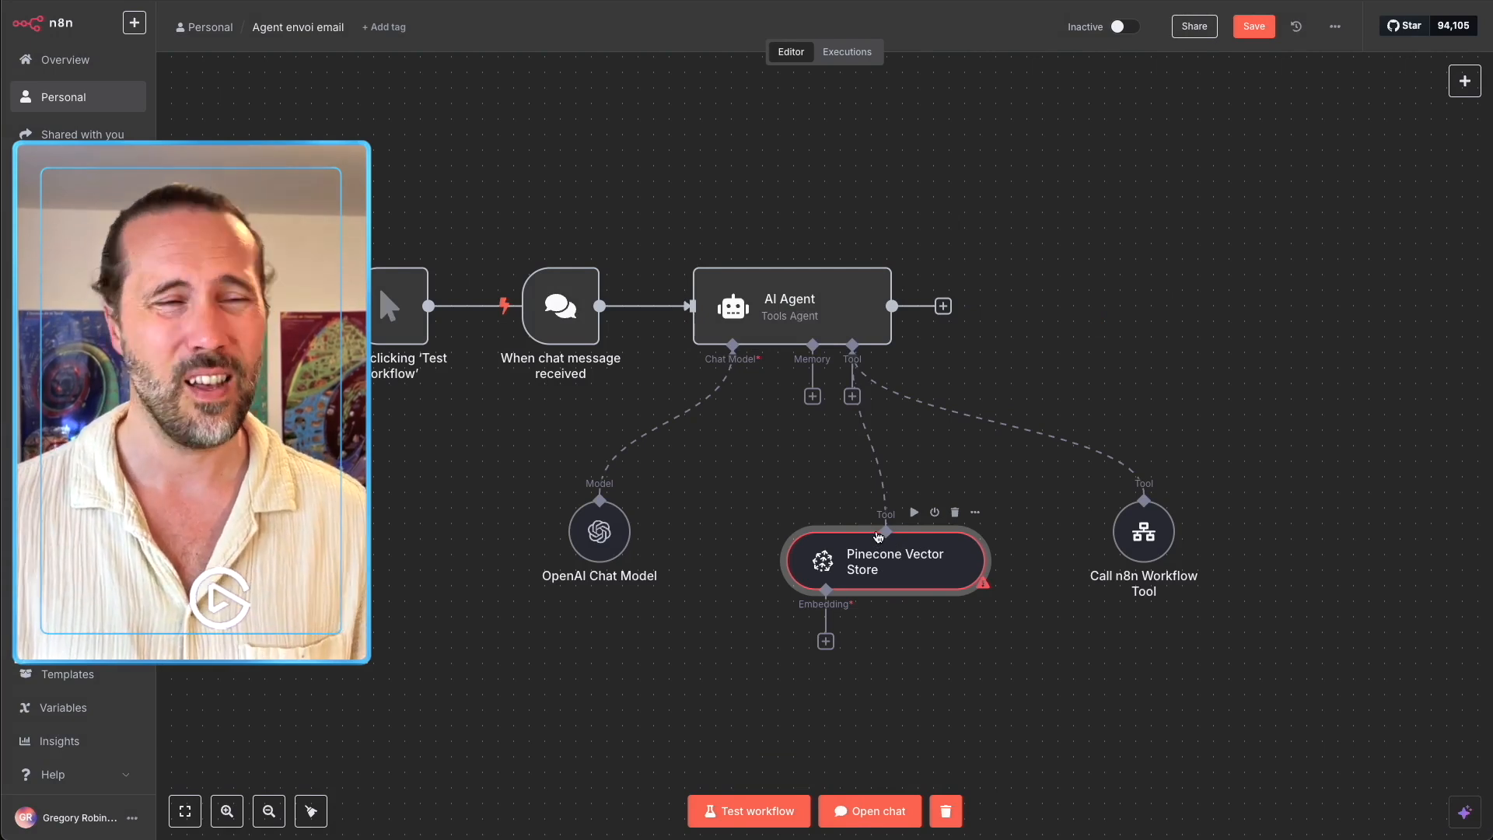
double_click(878, 572)
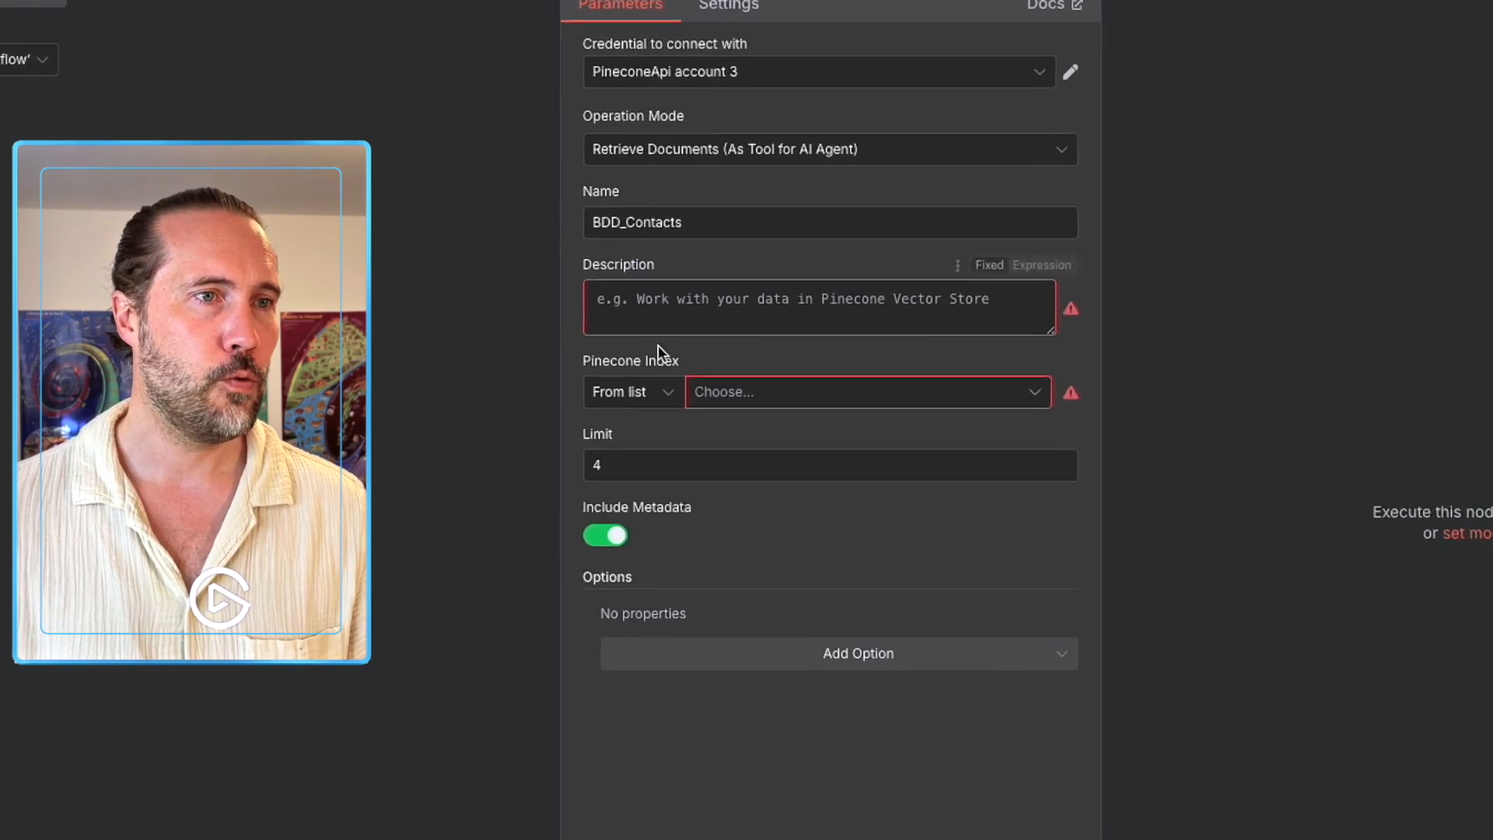
left_click(656, 290)
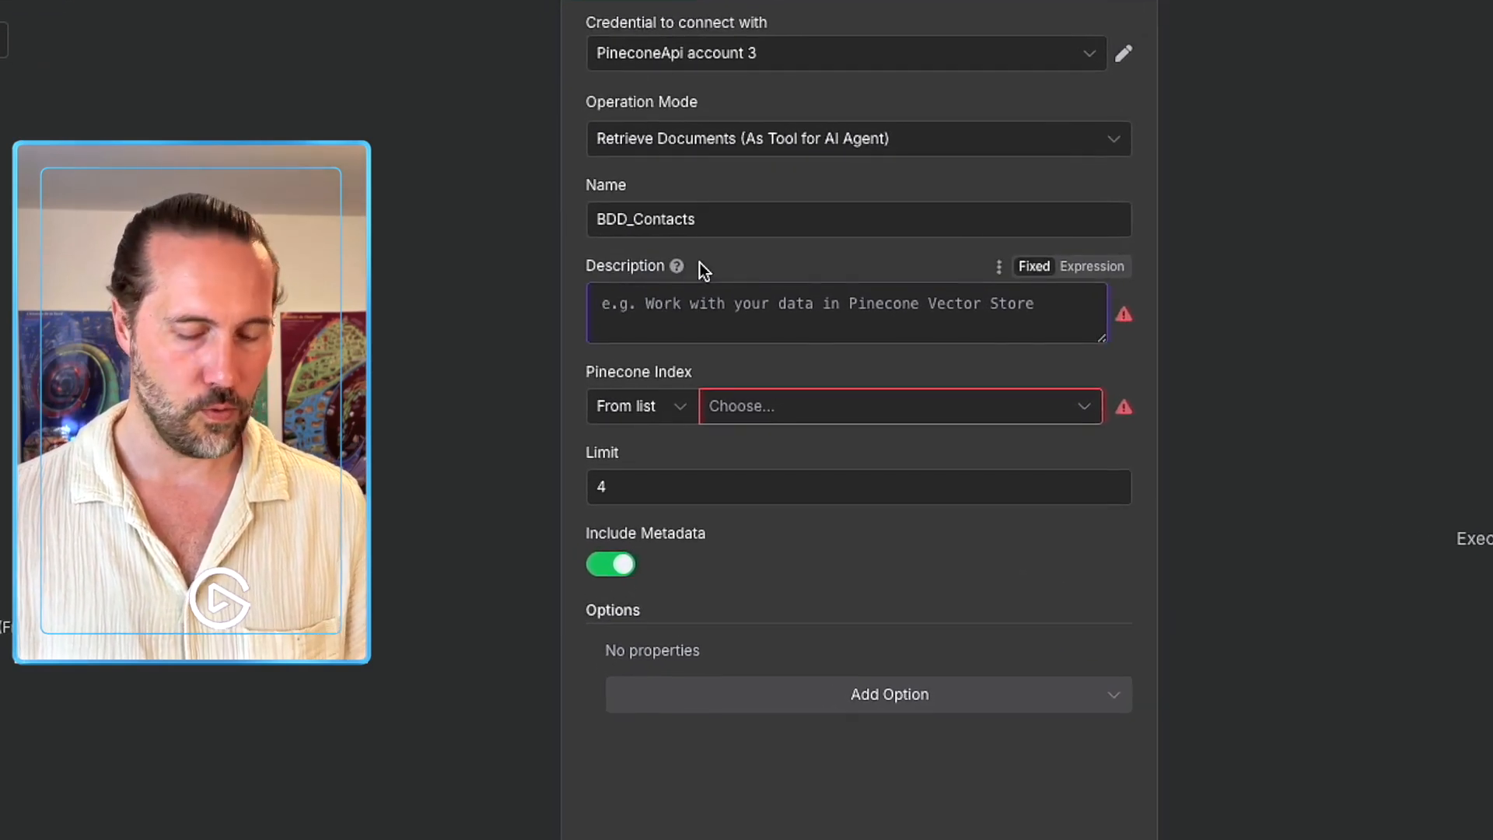
type("Cet outil t")
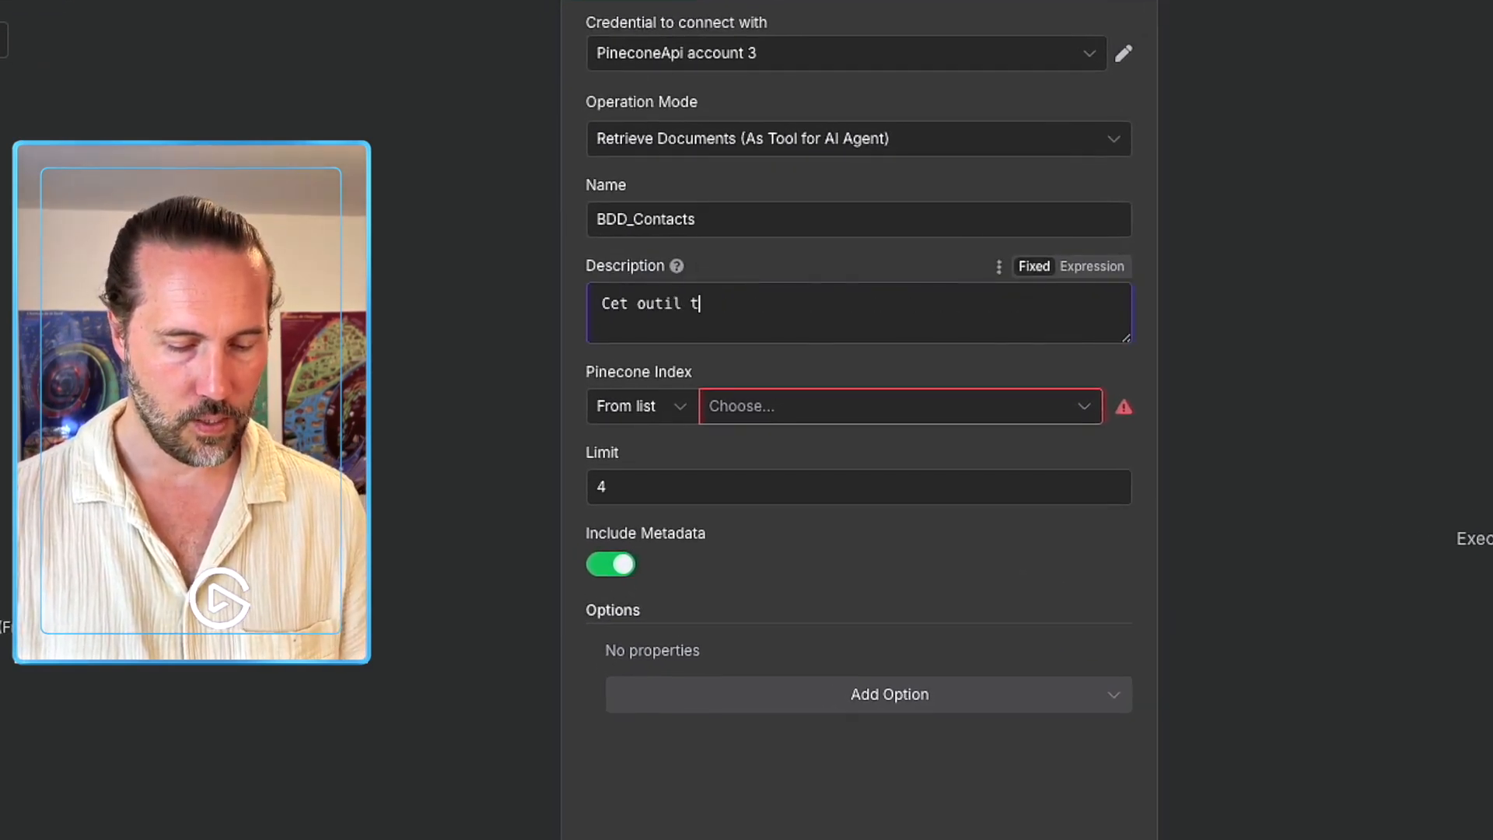
type("e permets de ")
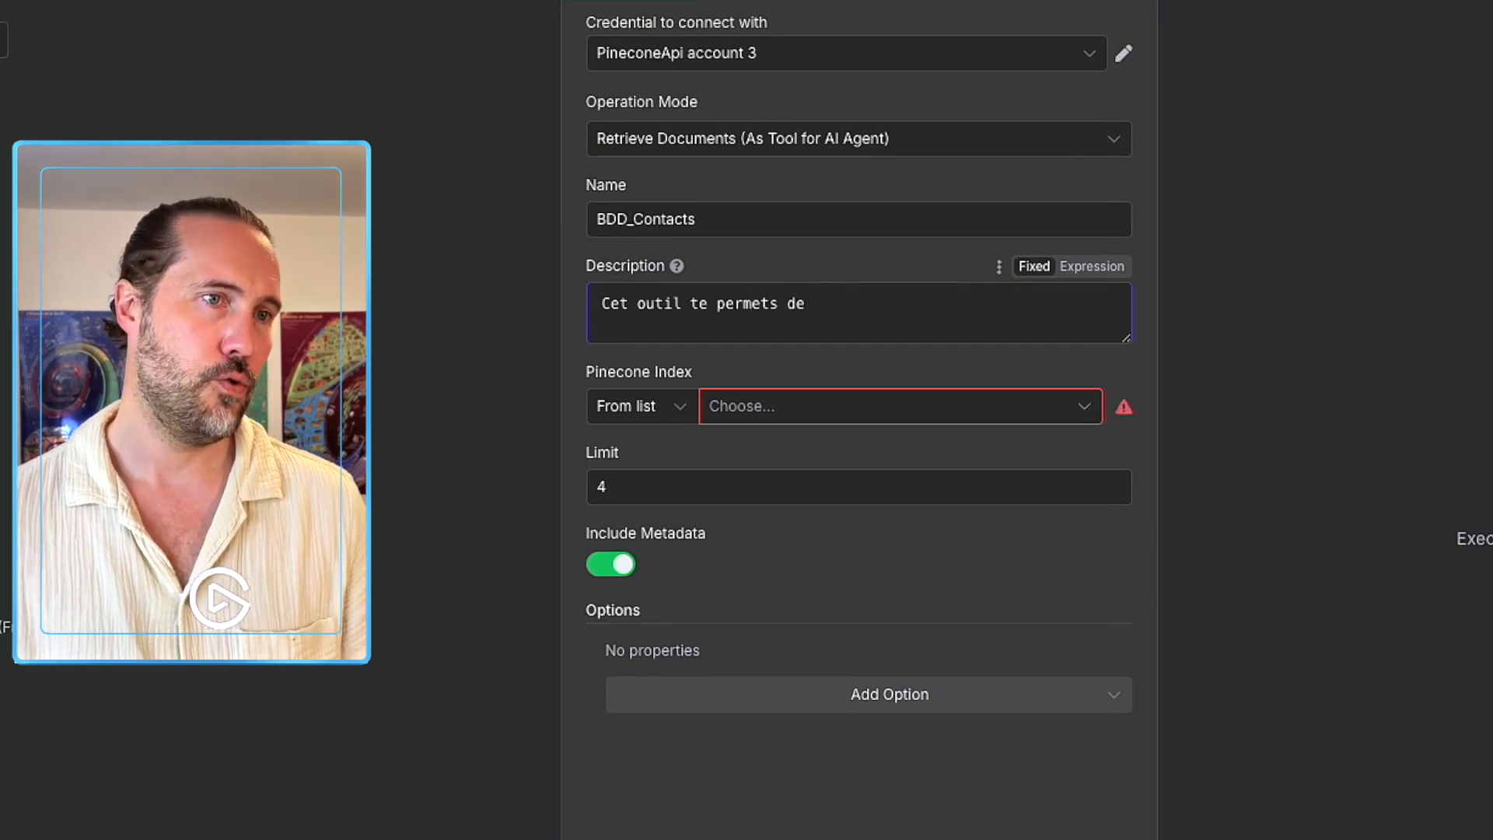
type("te connecte")
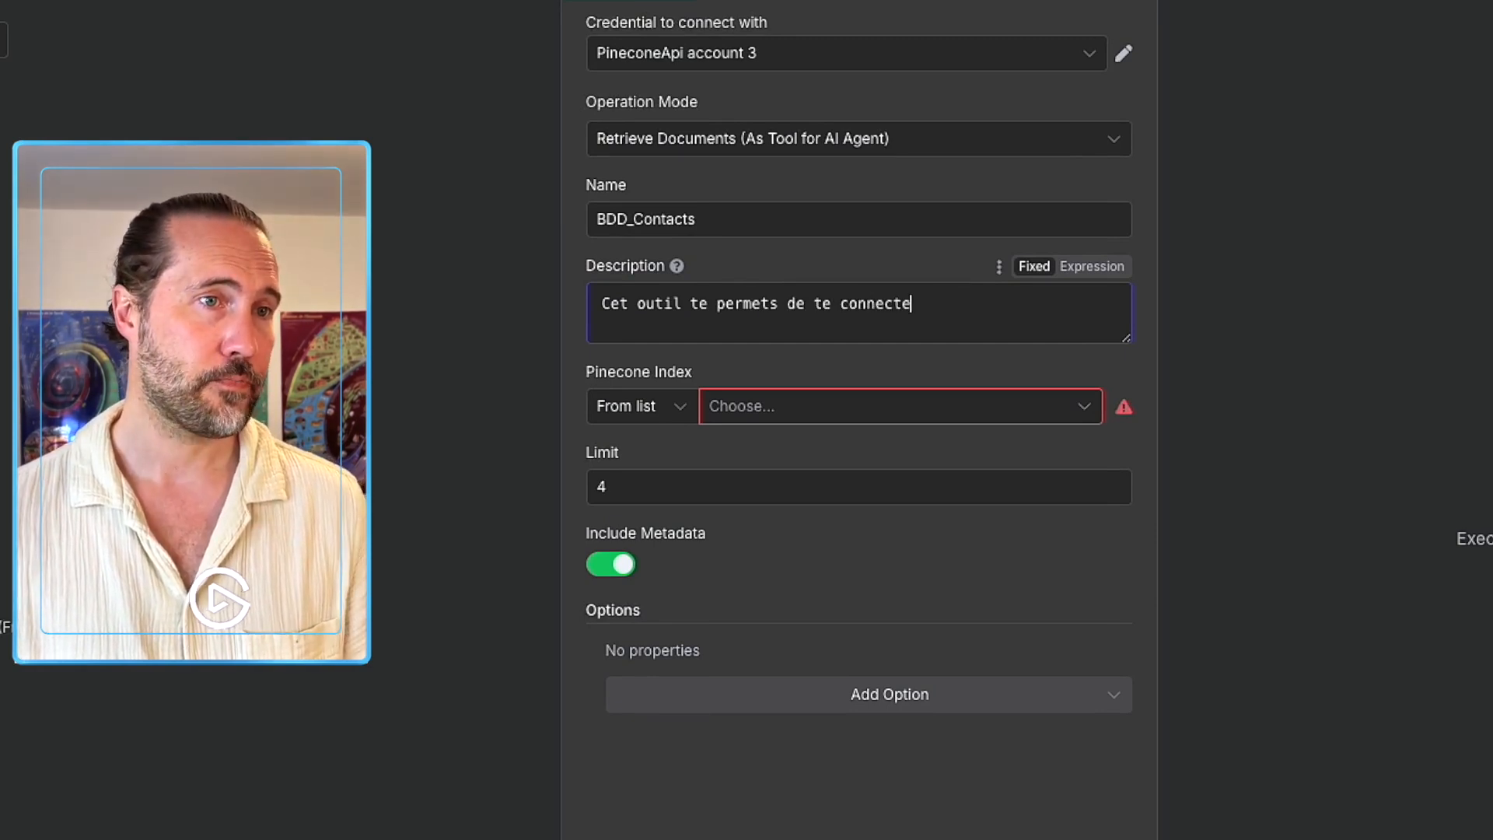
type("r à la base ")
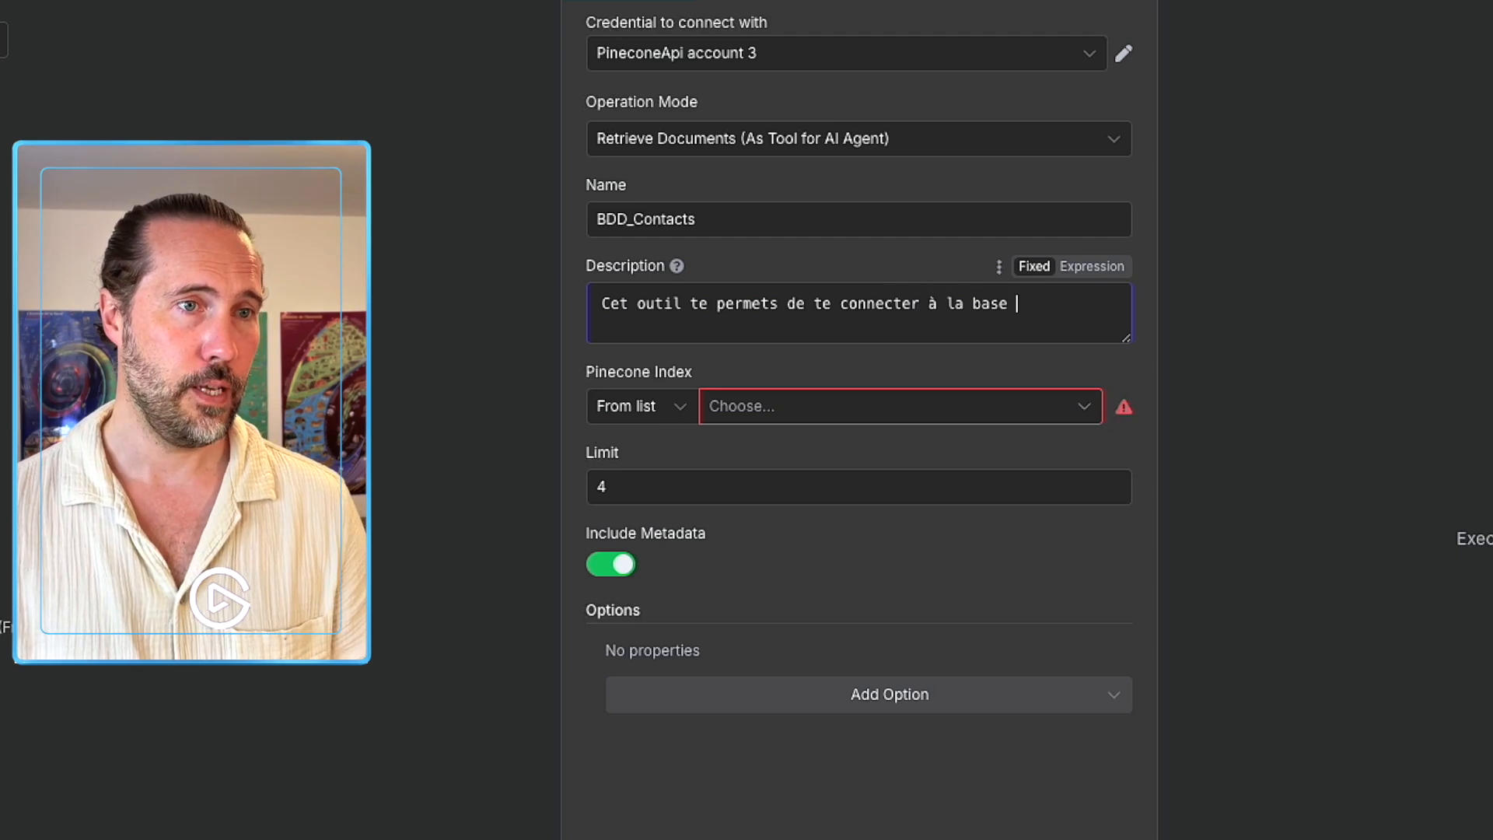
type("de données pour dr")
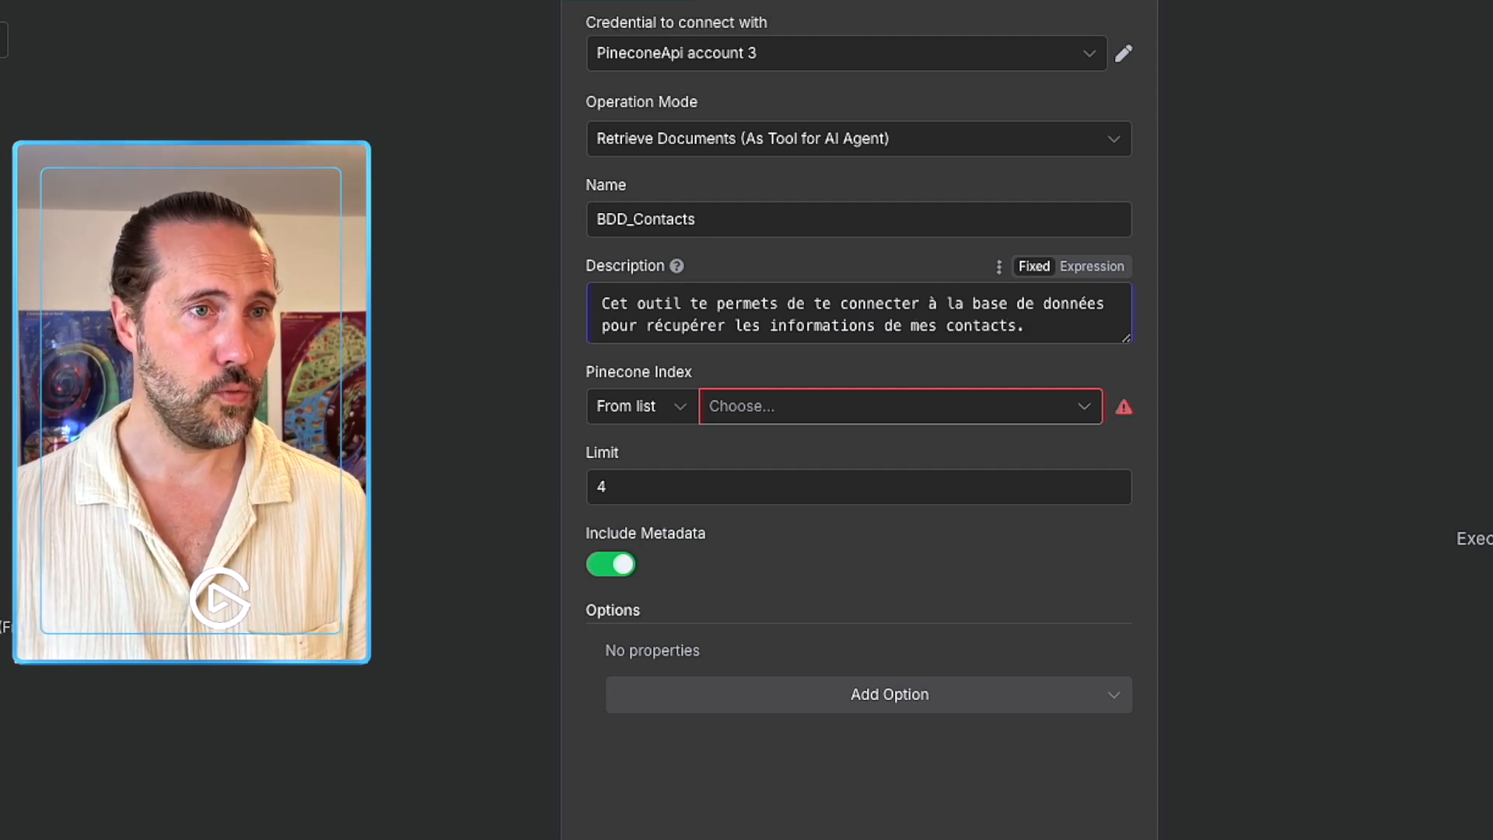
Select the contacts-demo Pinecone index for the BDD_Contacts tool.
left_click(750, 418)
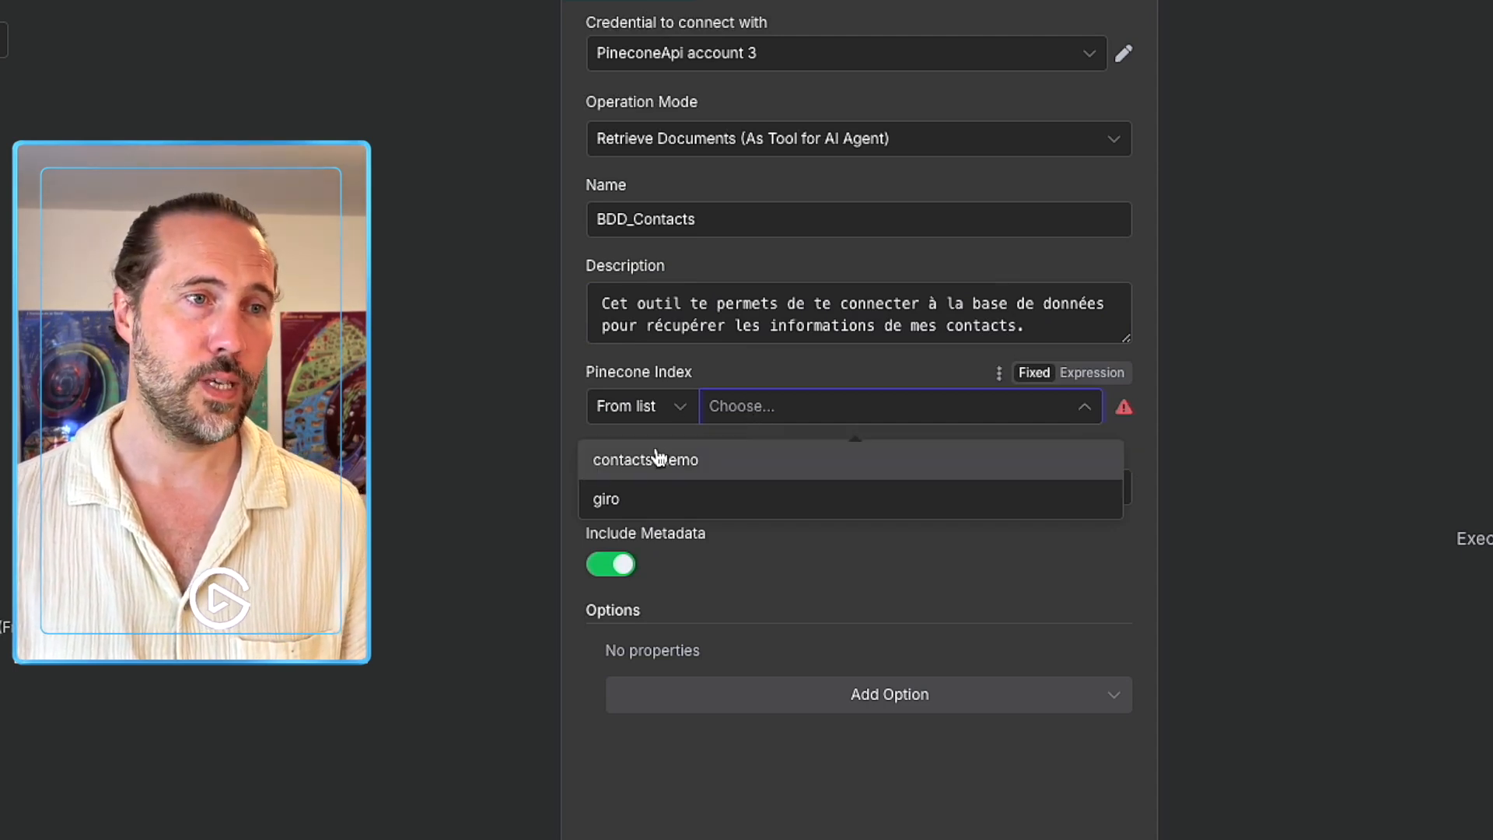
left_click(680, 460)
left_click(619, 482)
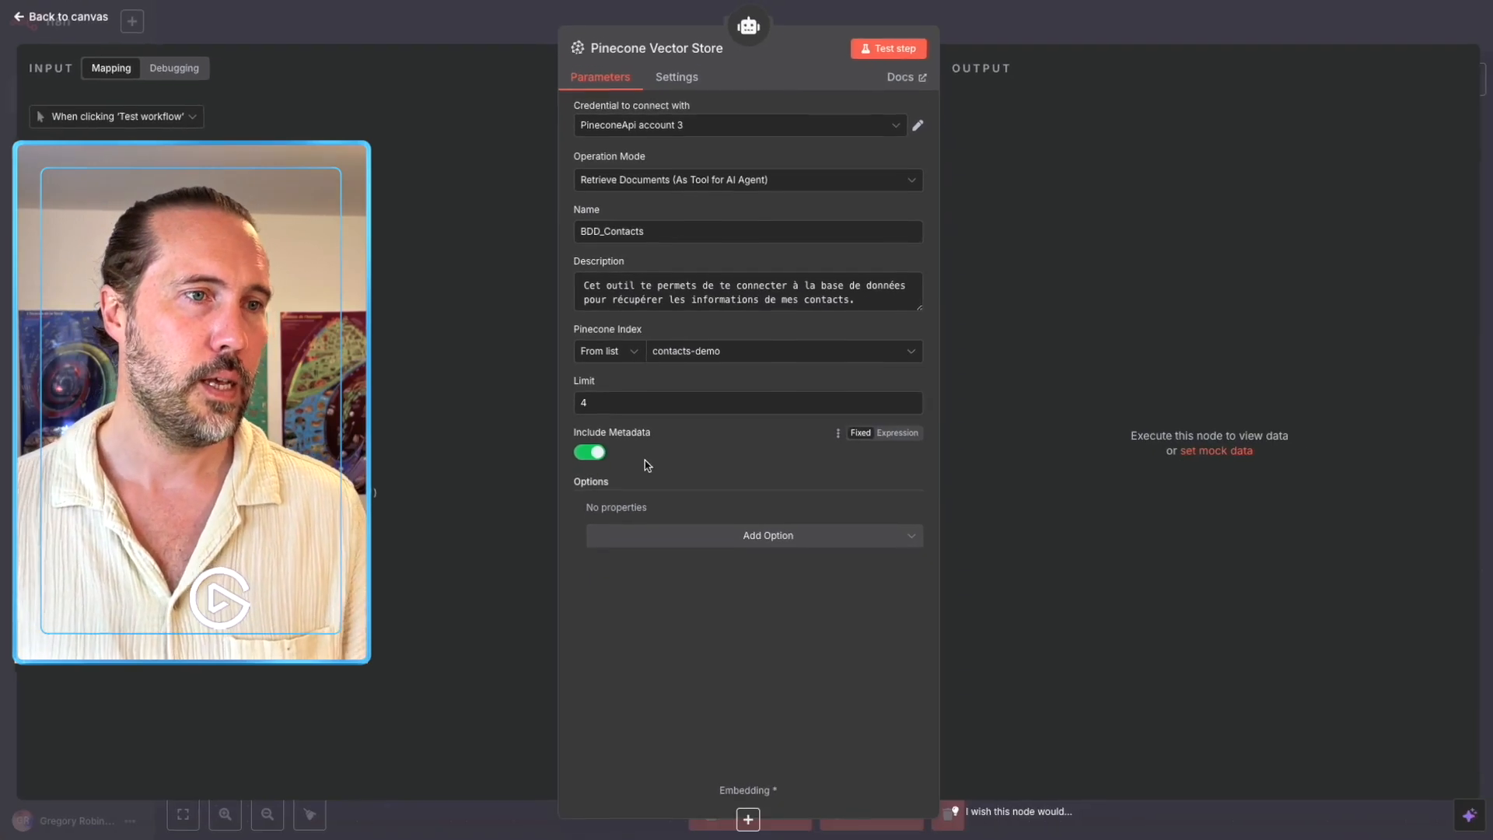
left_click(1053, 25)
left_click(958, 498)
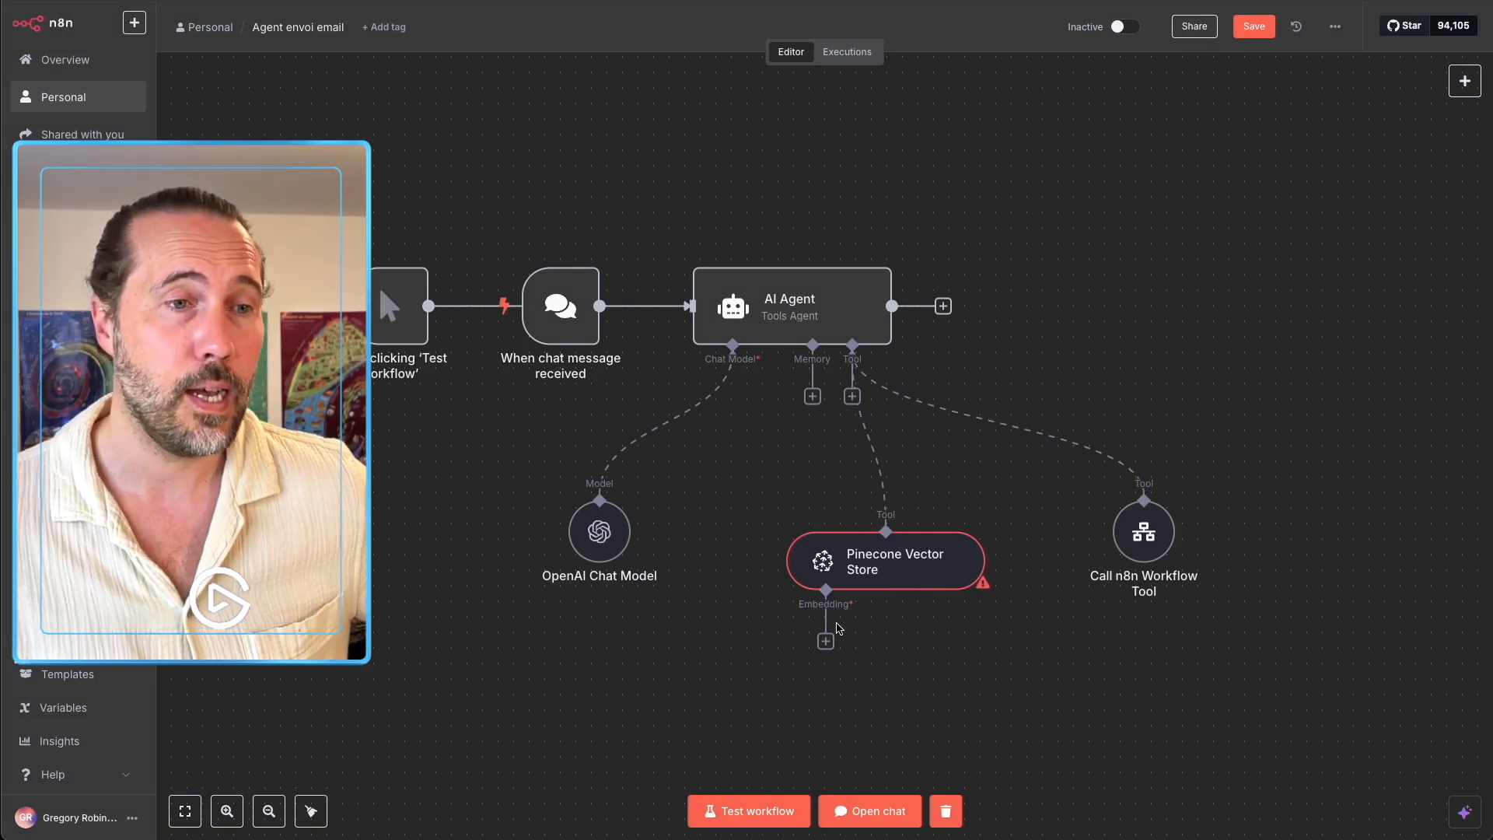
left_click(823, 644)
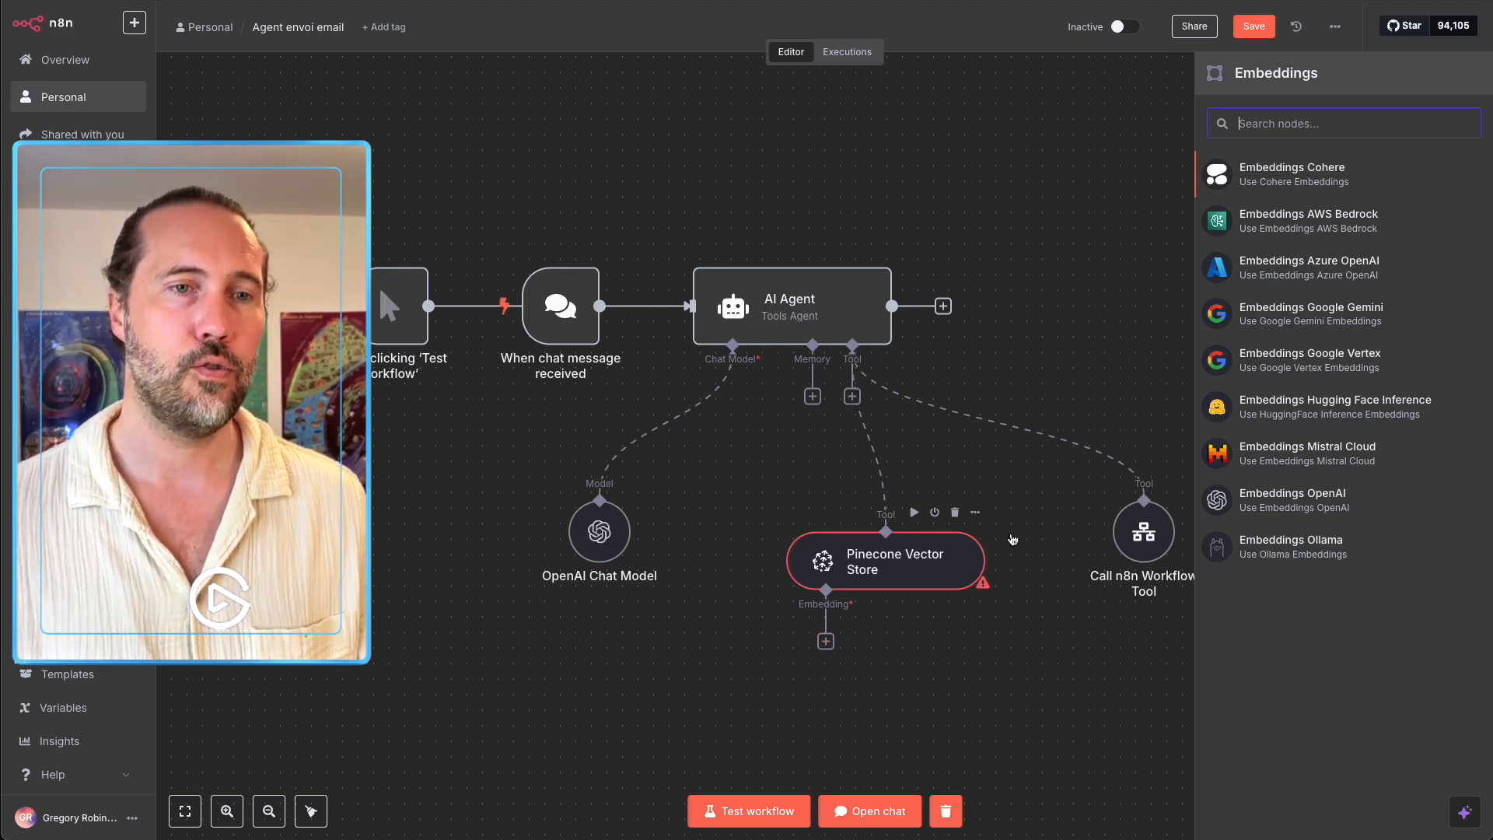
Attach an Embeddings OpenAI node using text-embedding-3-small and place it below-left of the Pinecone store.
left_click(1284, 509)
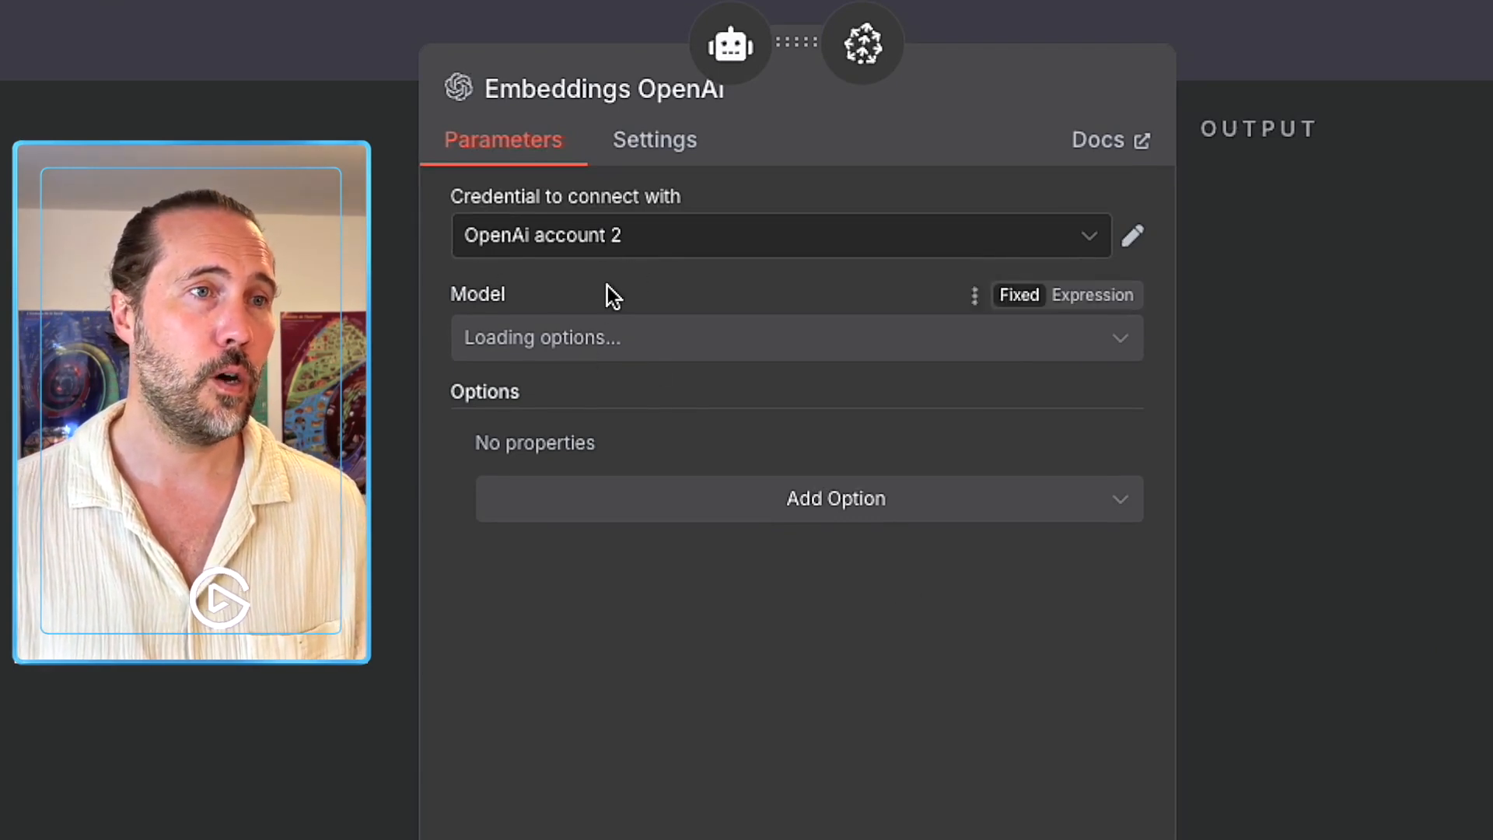
left_click(614, 351)
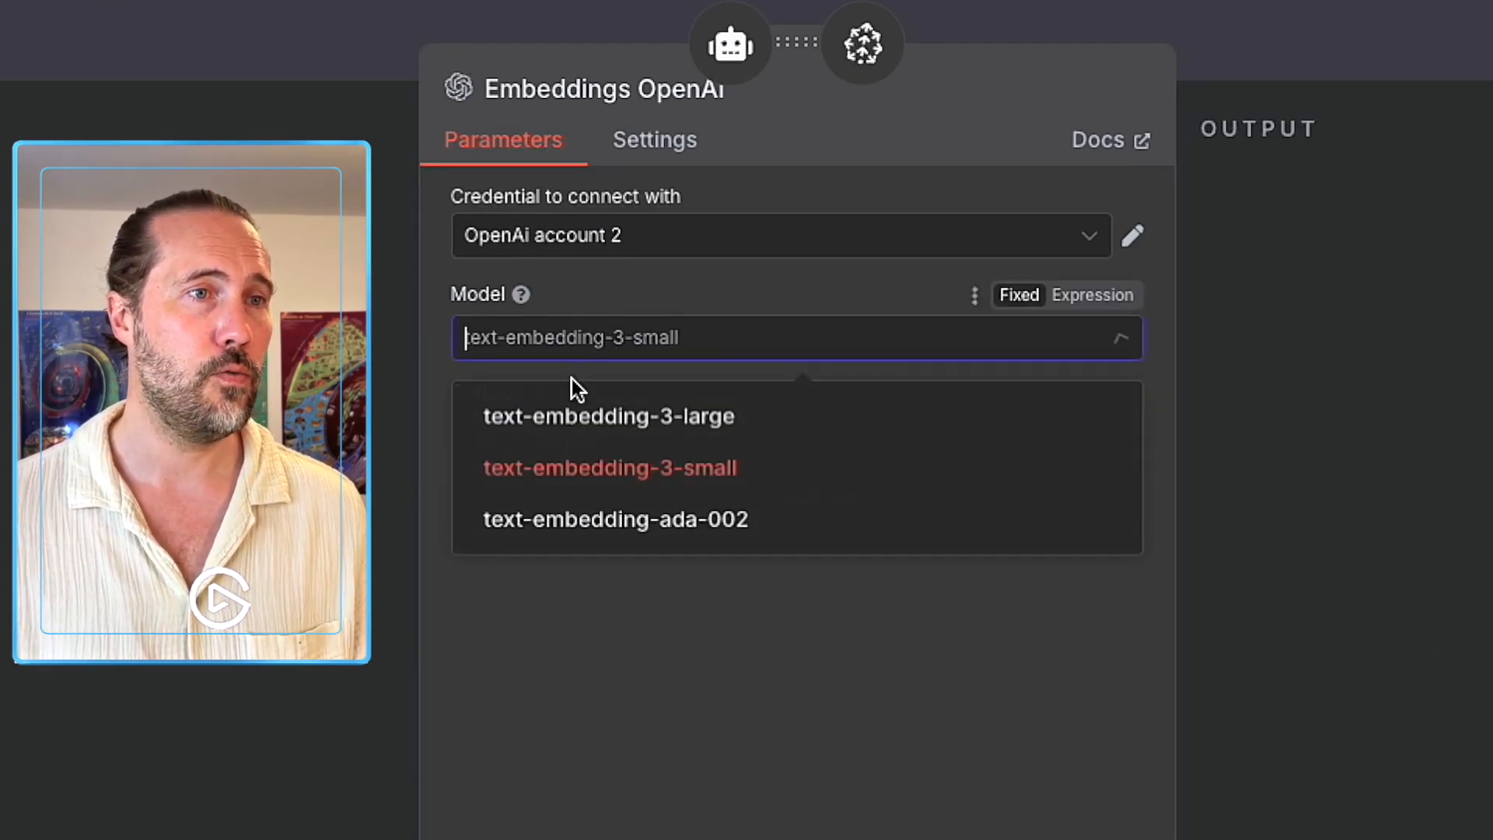
left_click(647, 481)
key("Escape")
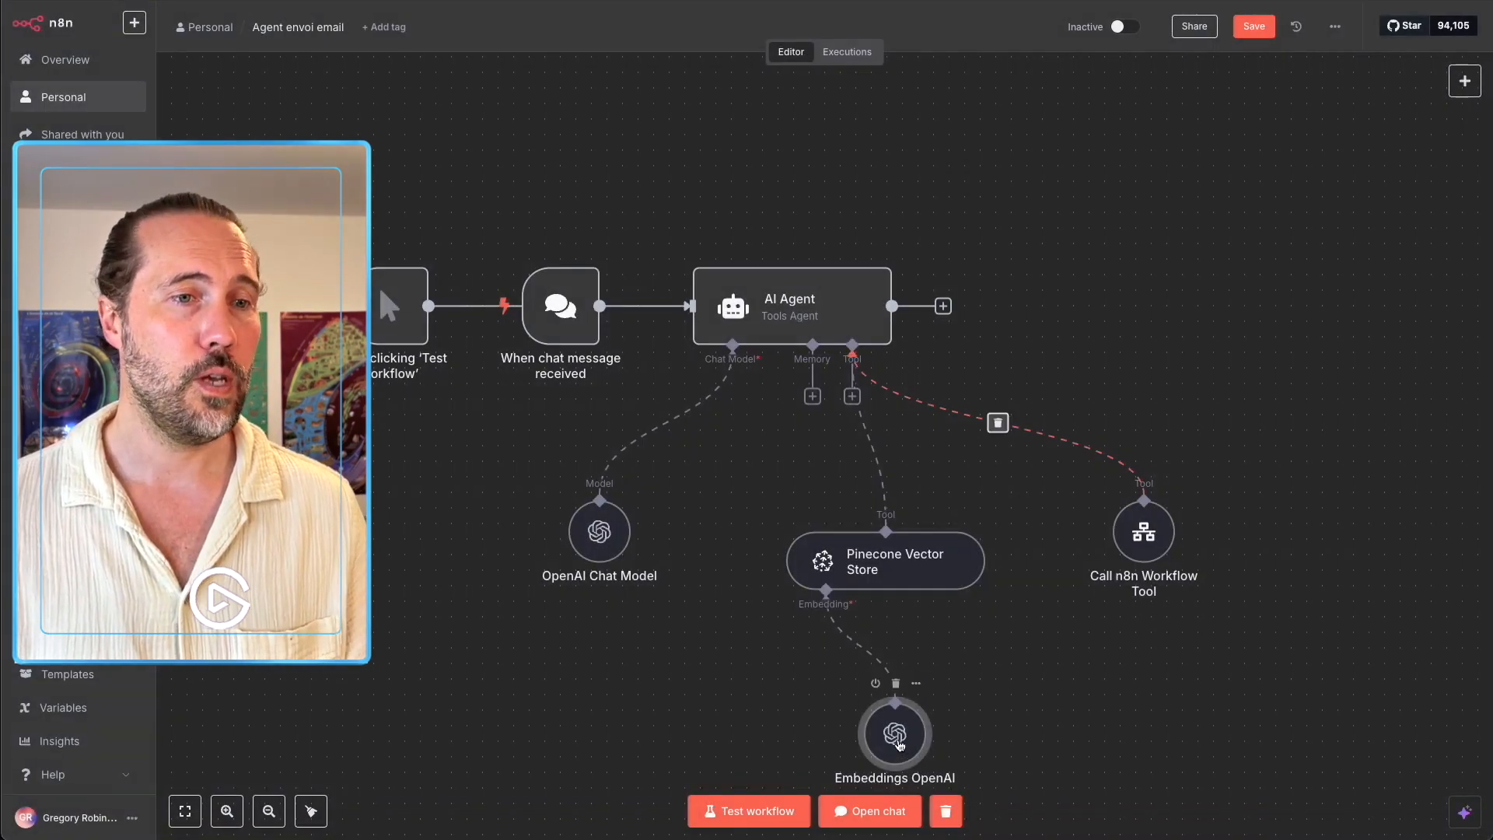
left_click_drag(900, 744, 744, 713)
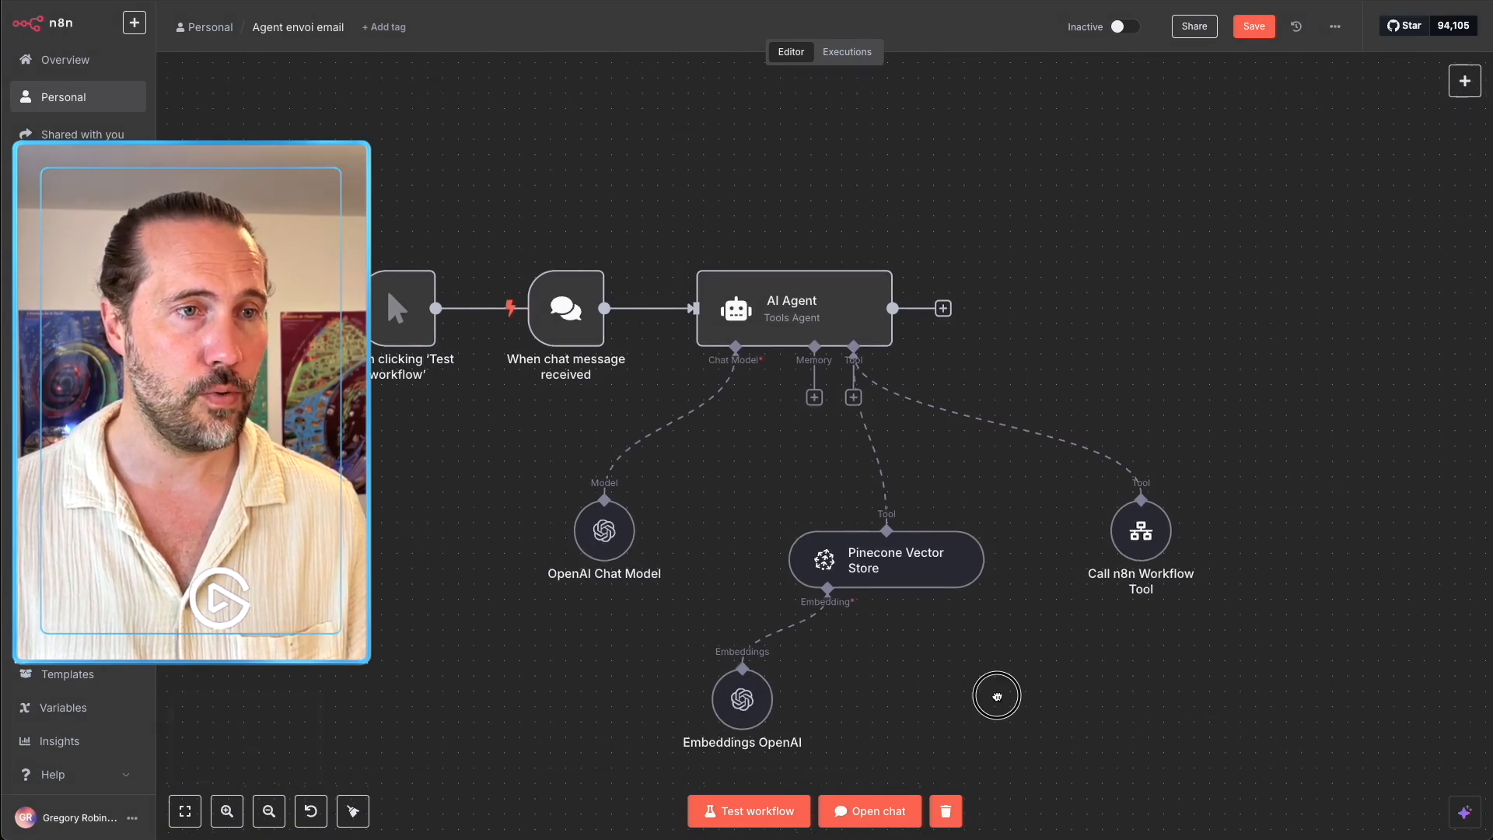
left_click_drag(993, 693, 840, 506)
mouse_move(798, 515)
left_mouse_down()
mouse_move(757, 513)
mouse_move(790, 525)
left_mouse_up()
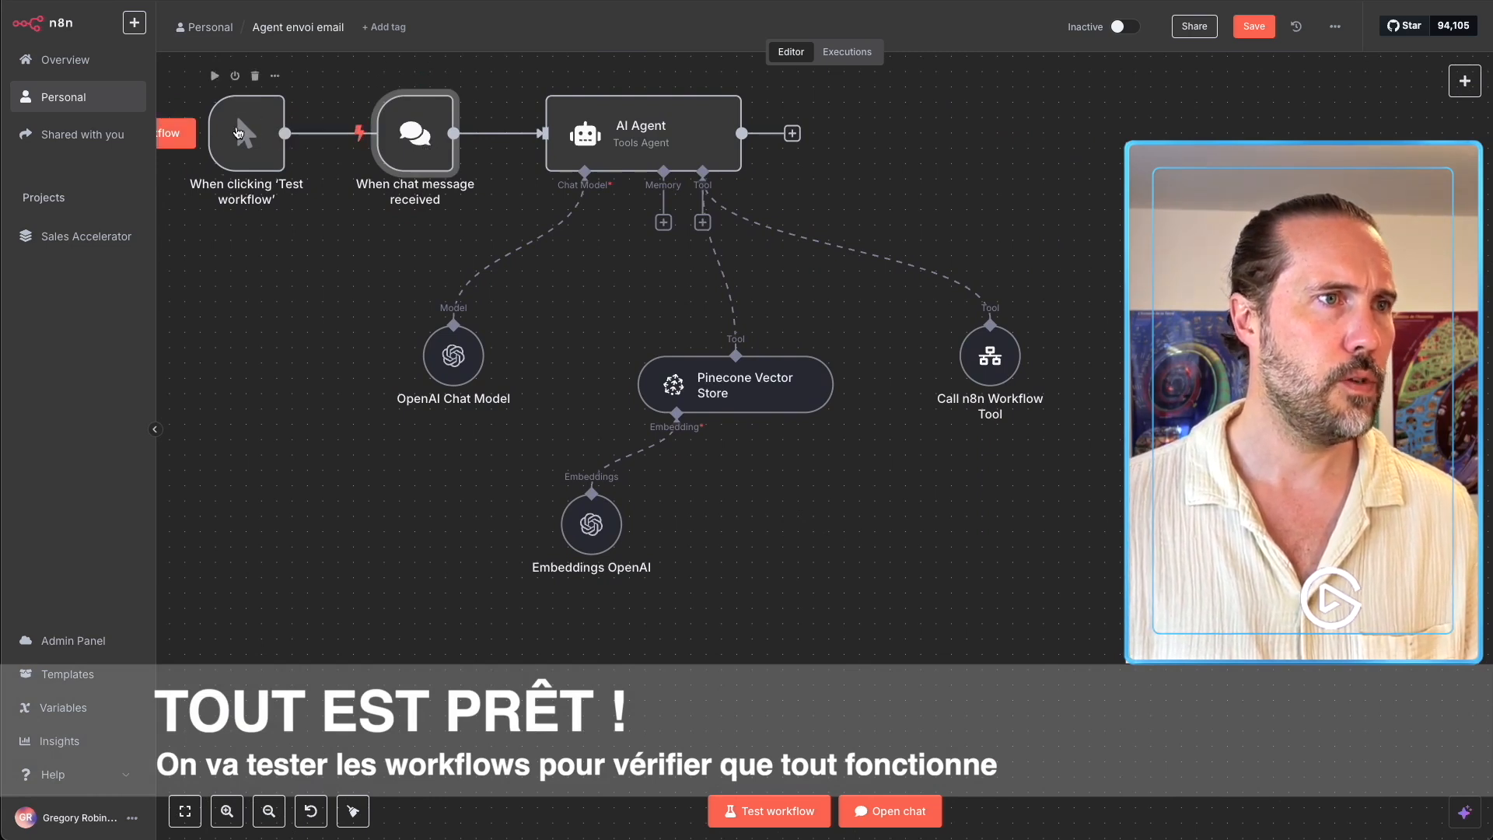
Remove the 'When clicking Test workflow' trigger and ask the agent via chat to email a contact about lunch tomorrow noon.
left_click(255, 76)
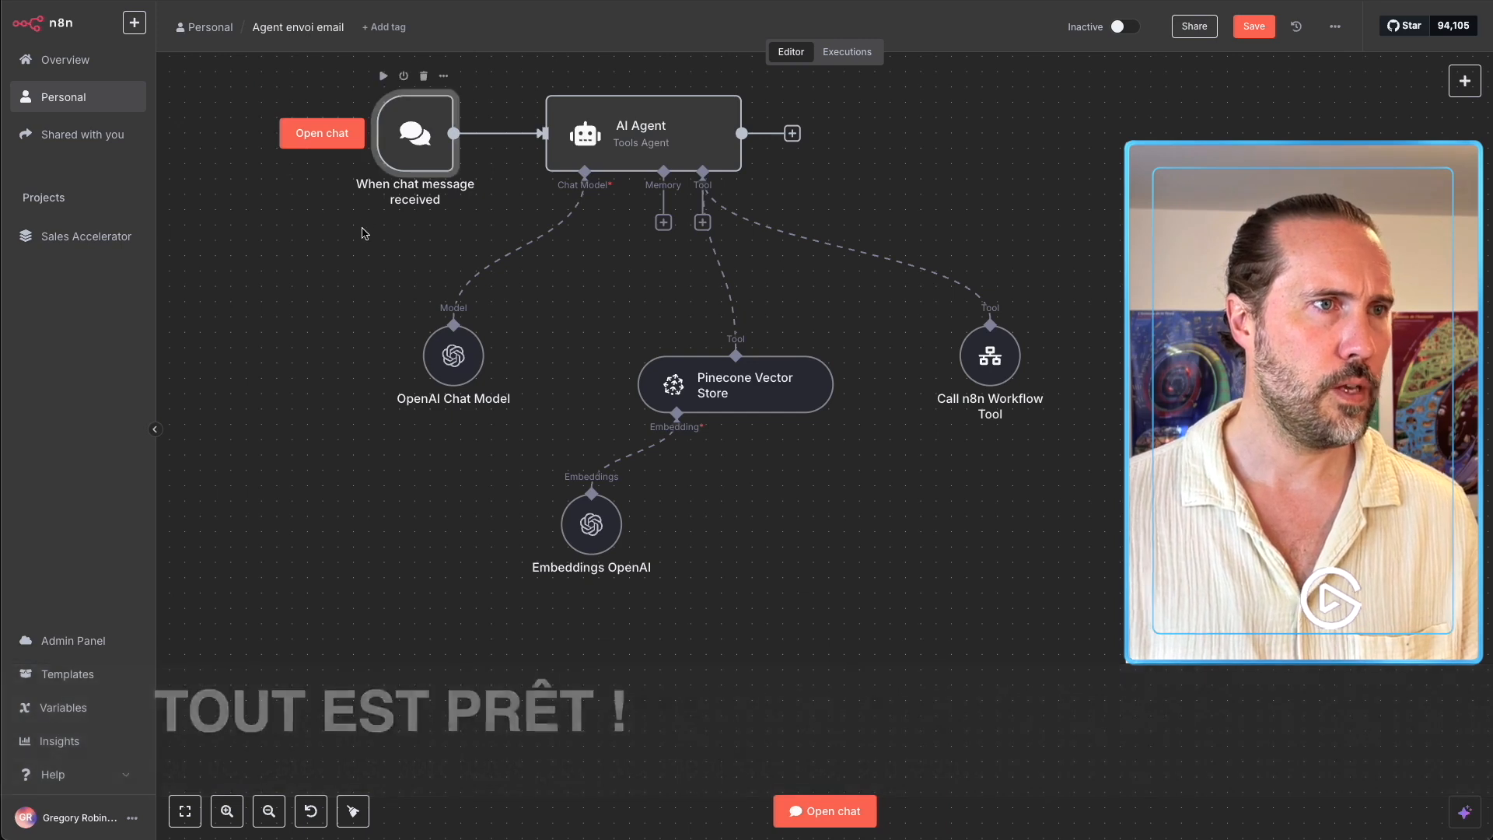
left_click(863, 811)
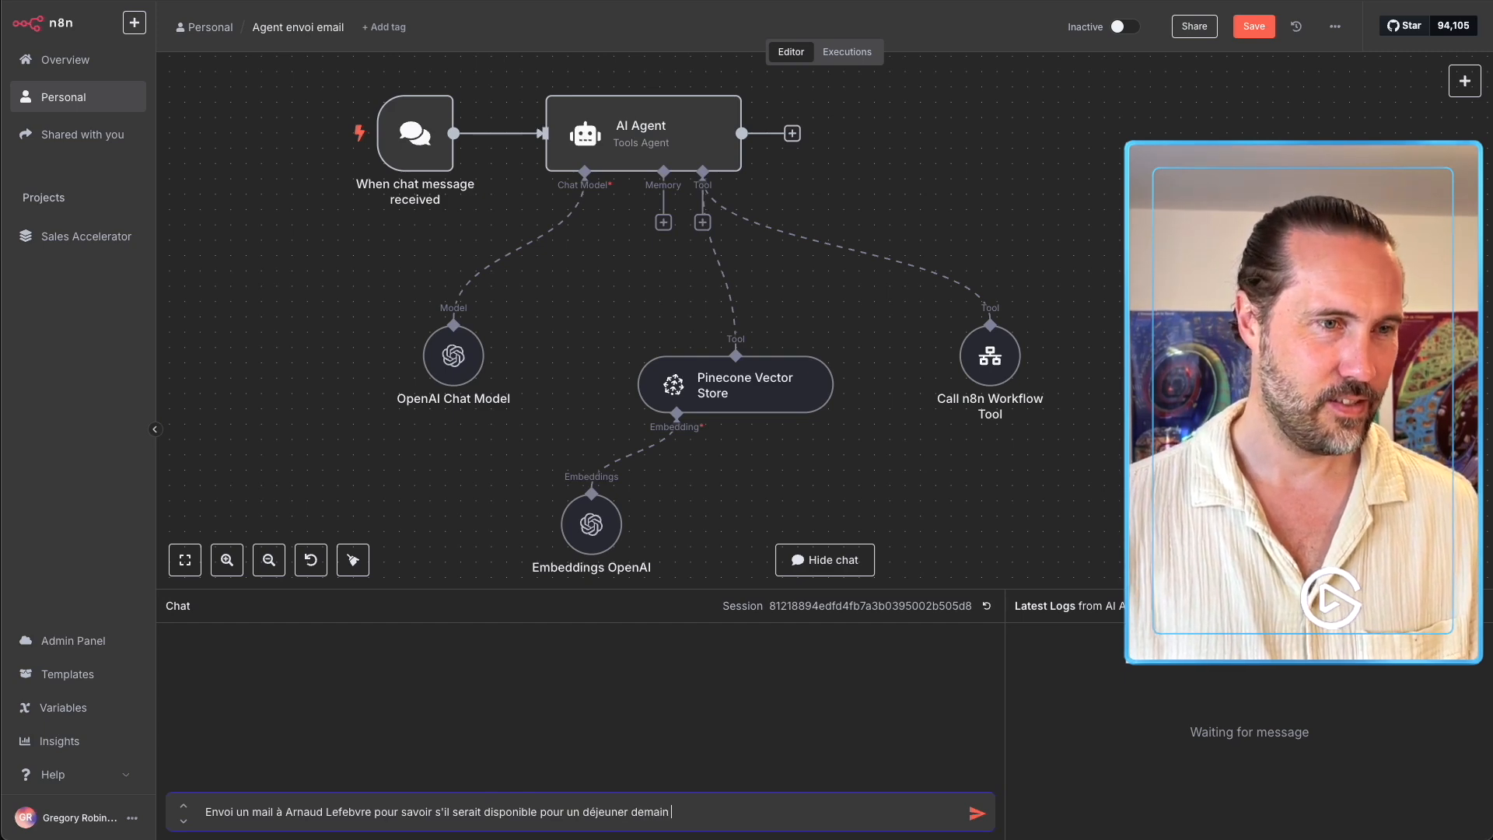
key("Return")
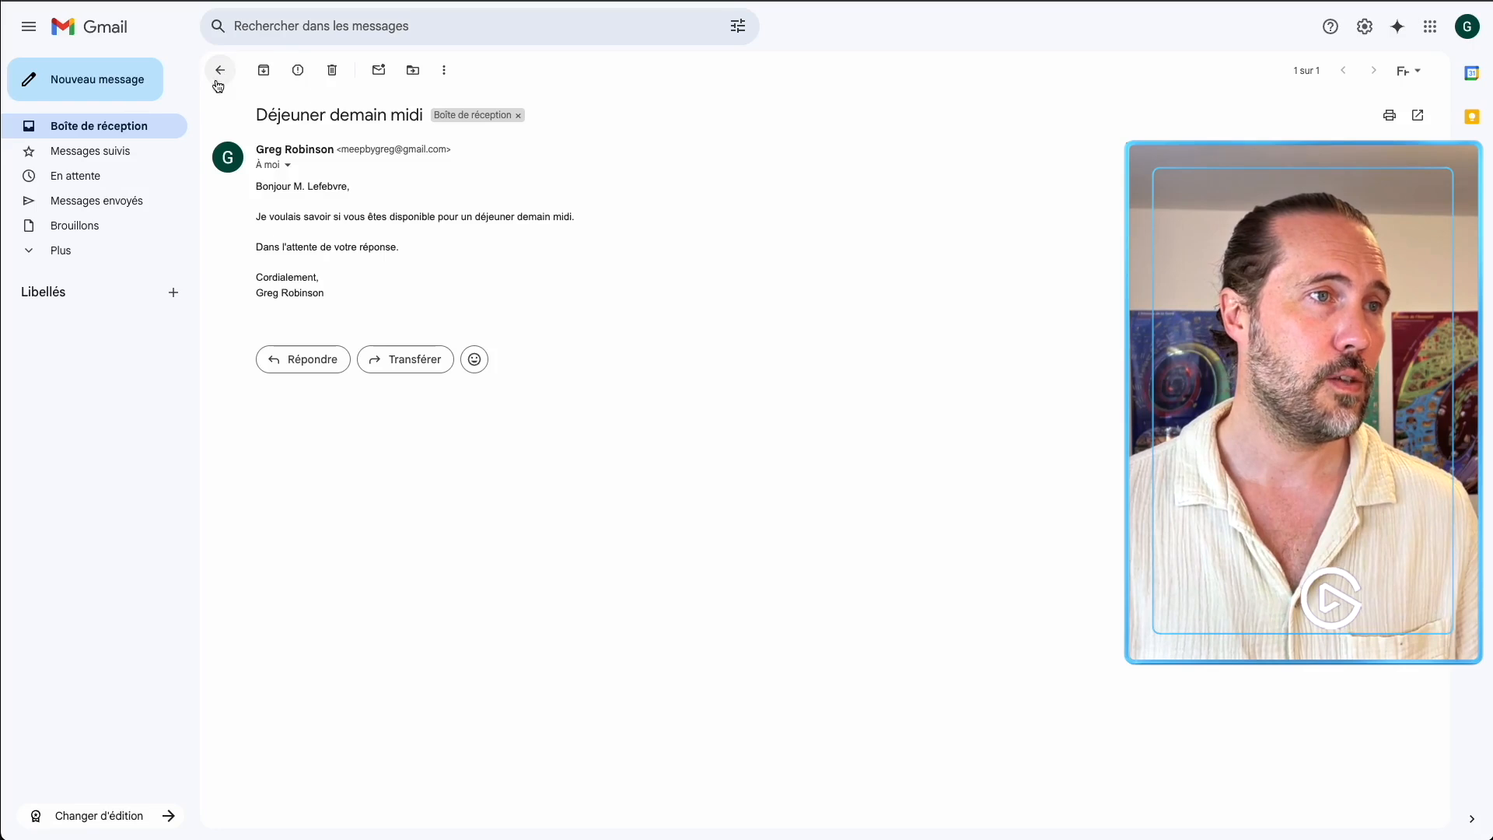
Reload the Gmail inbox and open the 'Disponibilité pour un déjeuner demain midi' email.
left_click(220, 72)
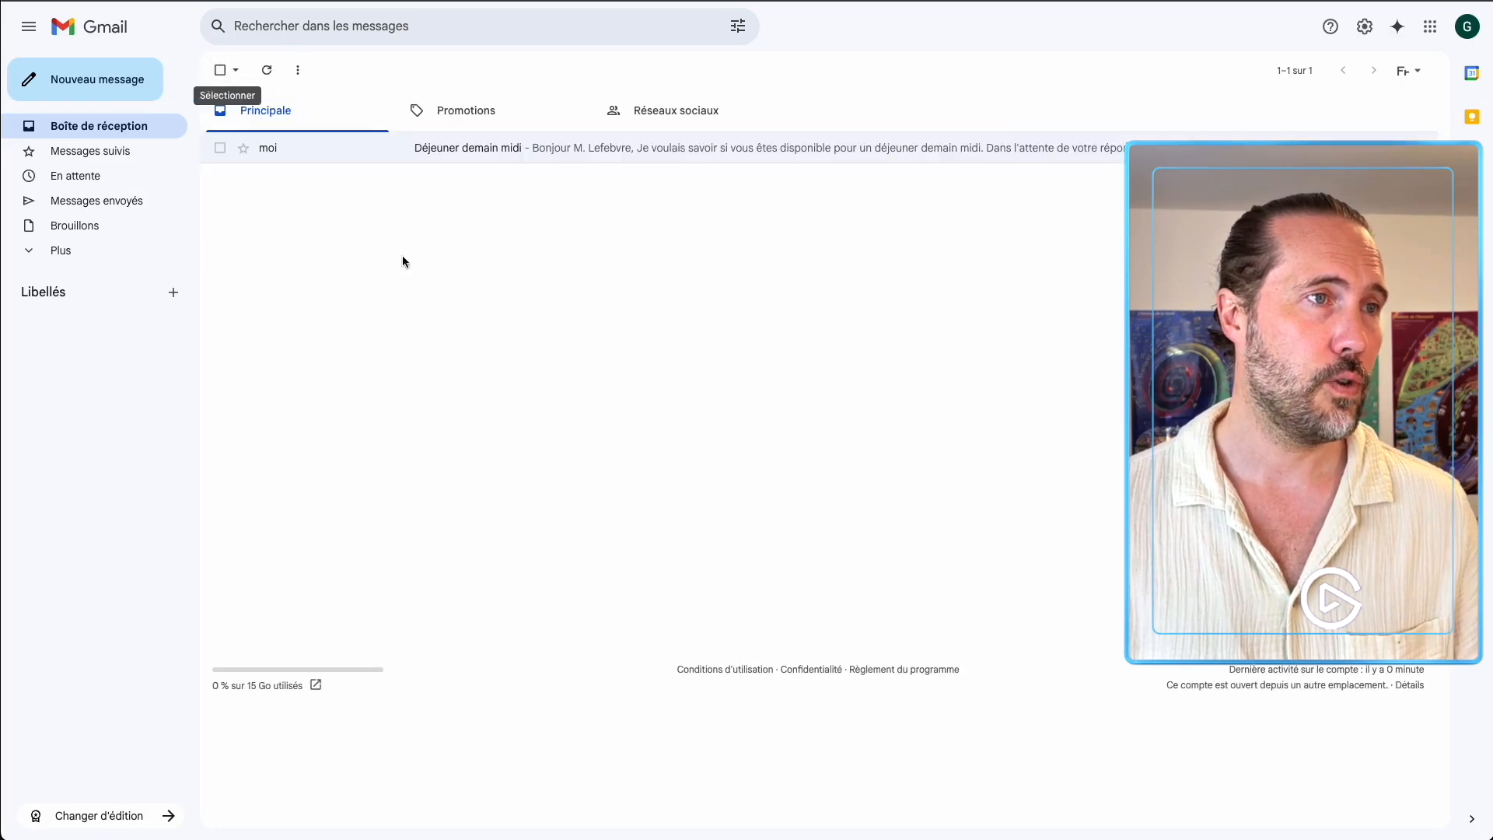
key("super+r")
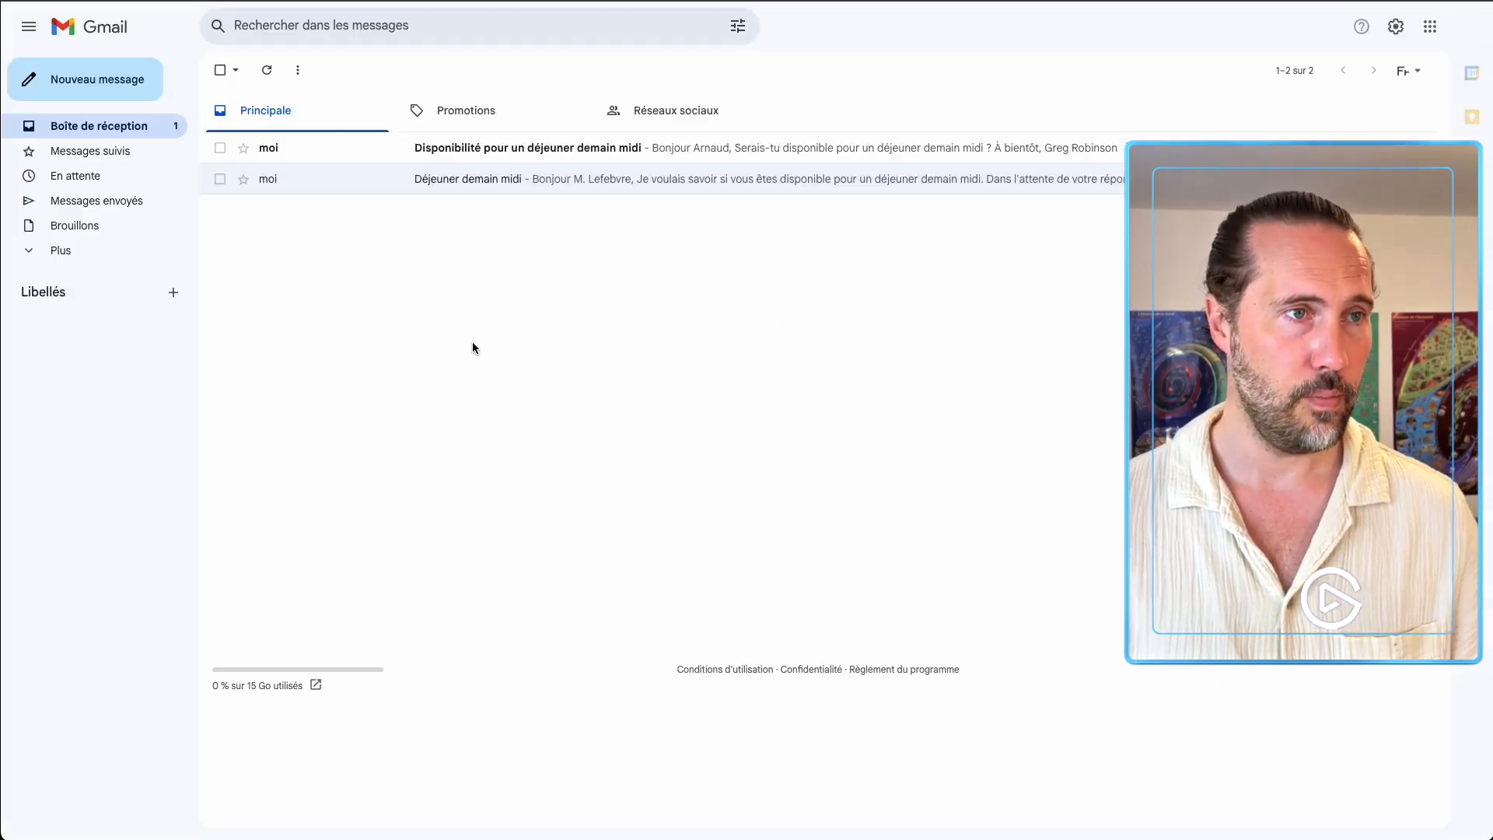
left_click(510, 150)
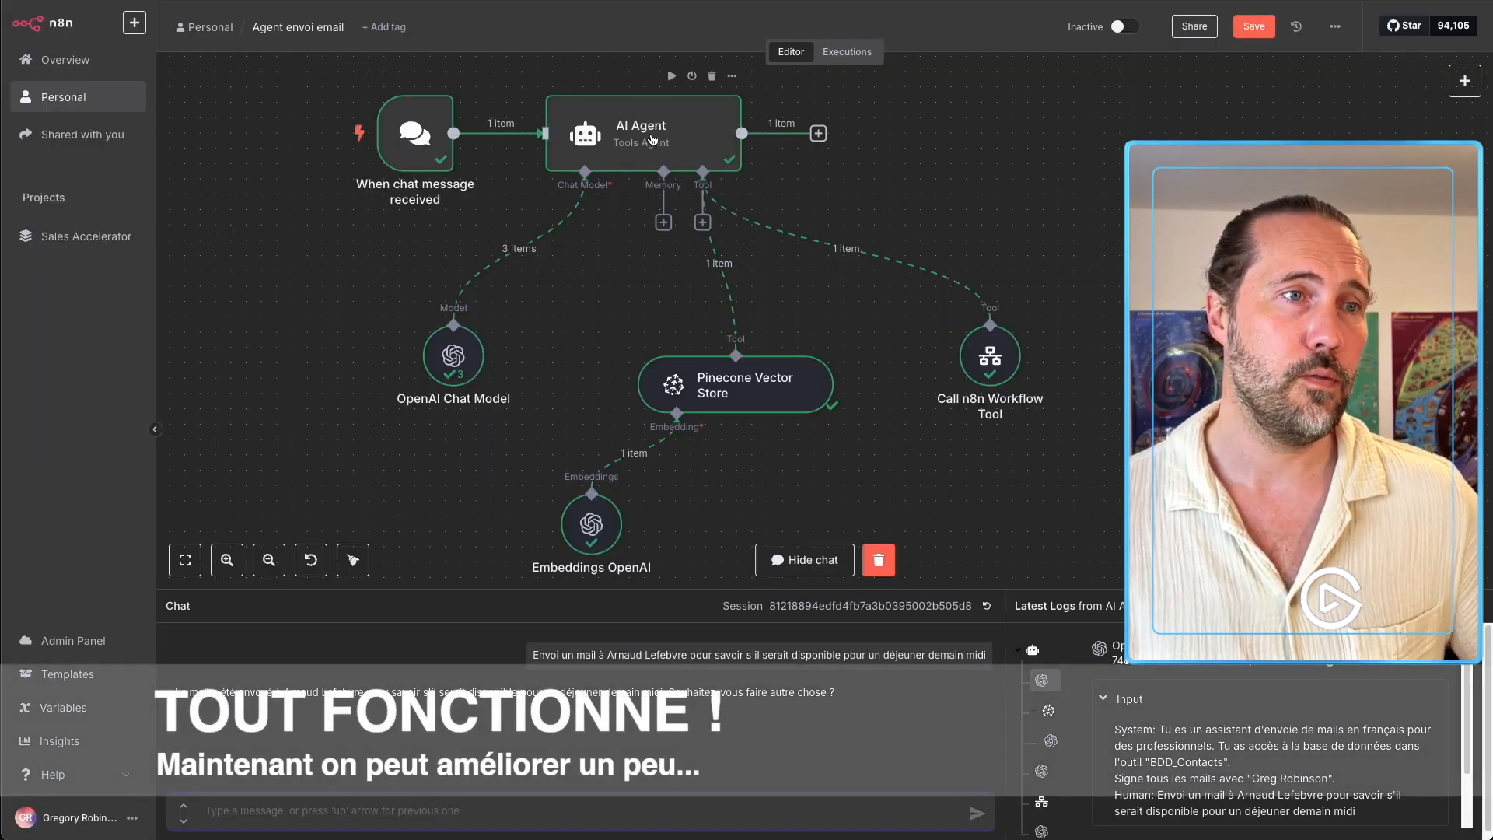
Add 'Mes contacts ne sont que des professionnels' to the AI Agent's system message.
double_click(652, 140)
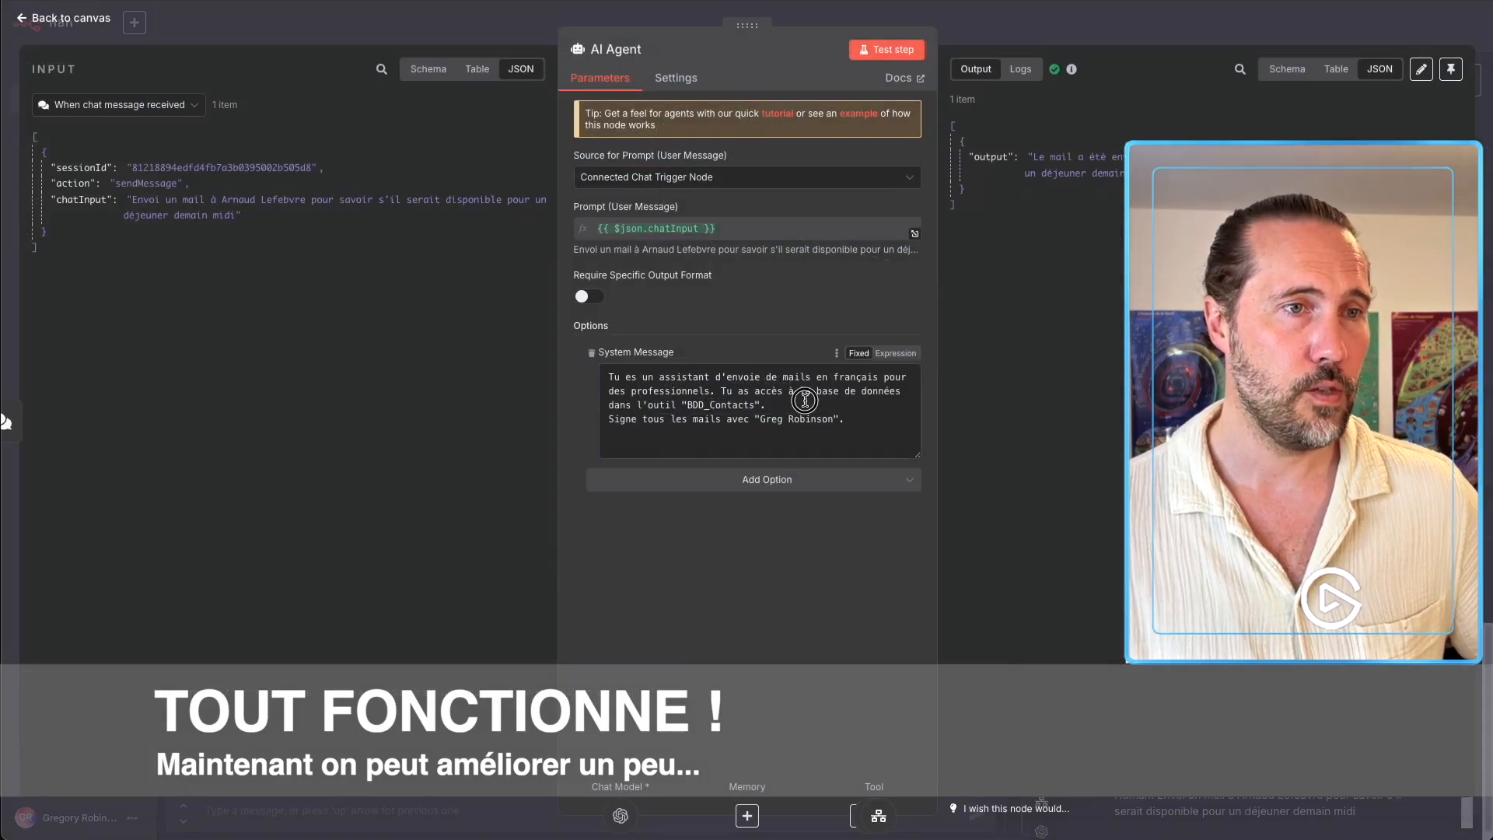
left_click(805, 400)
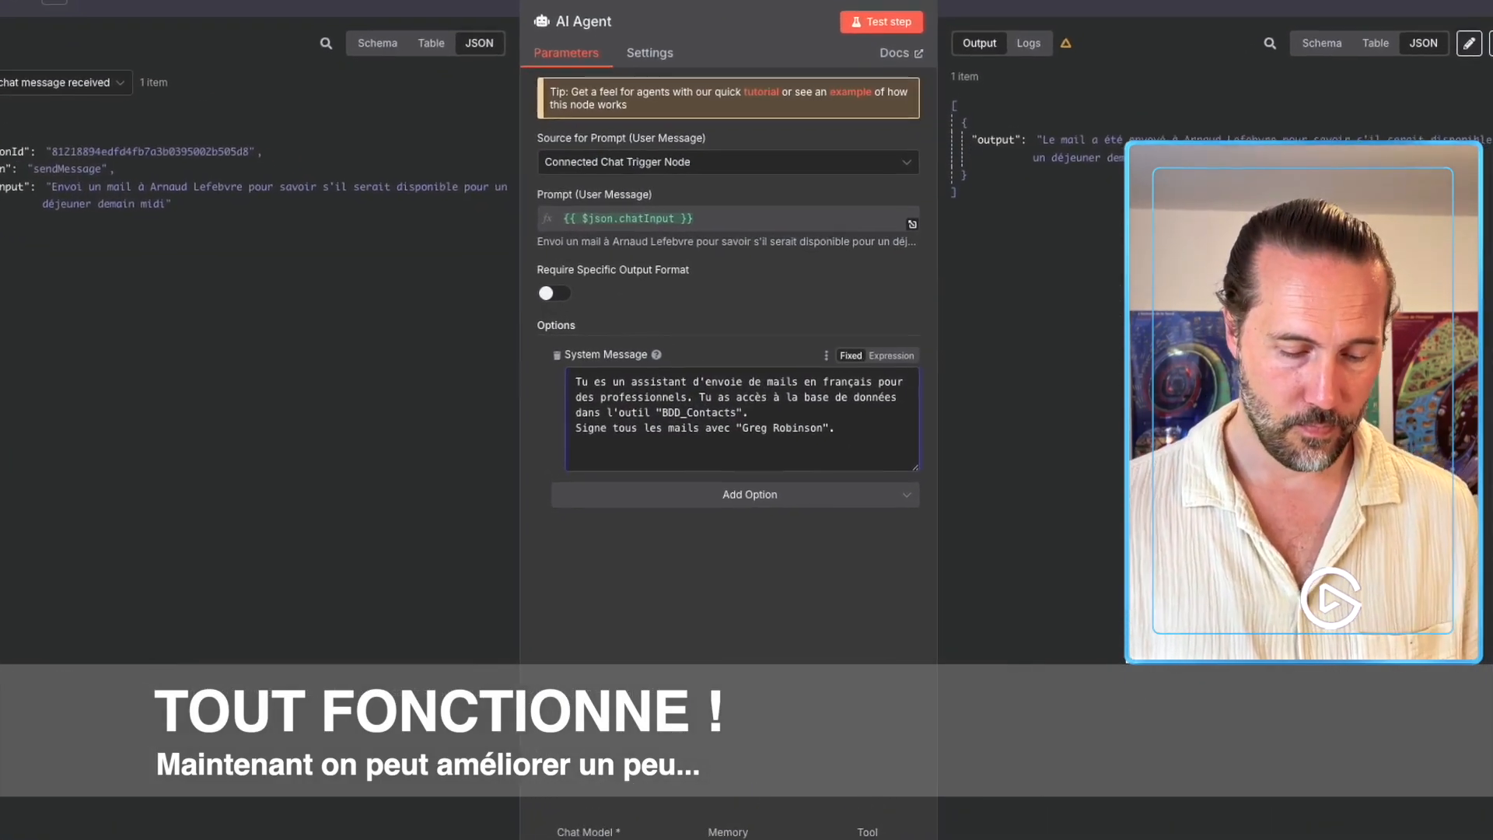
type("Mes contact")
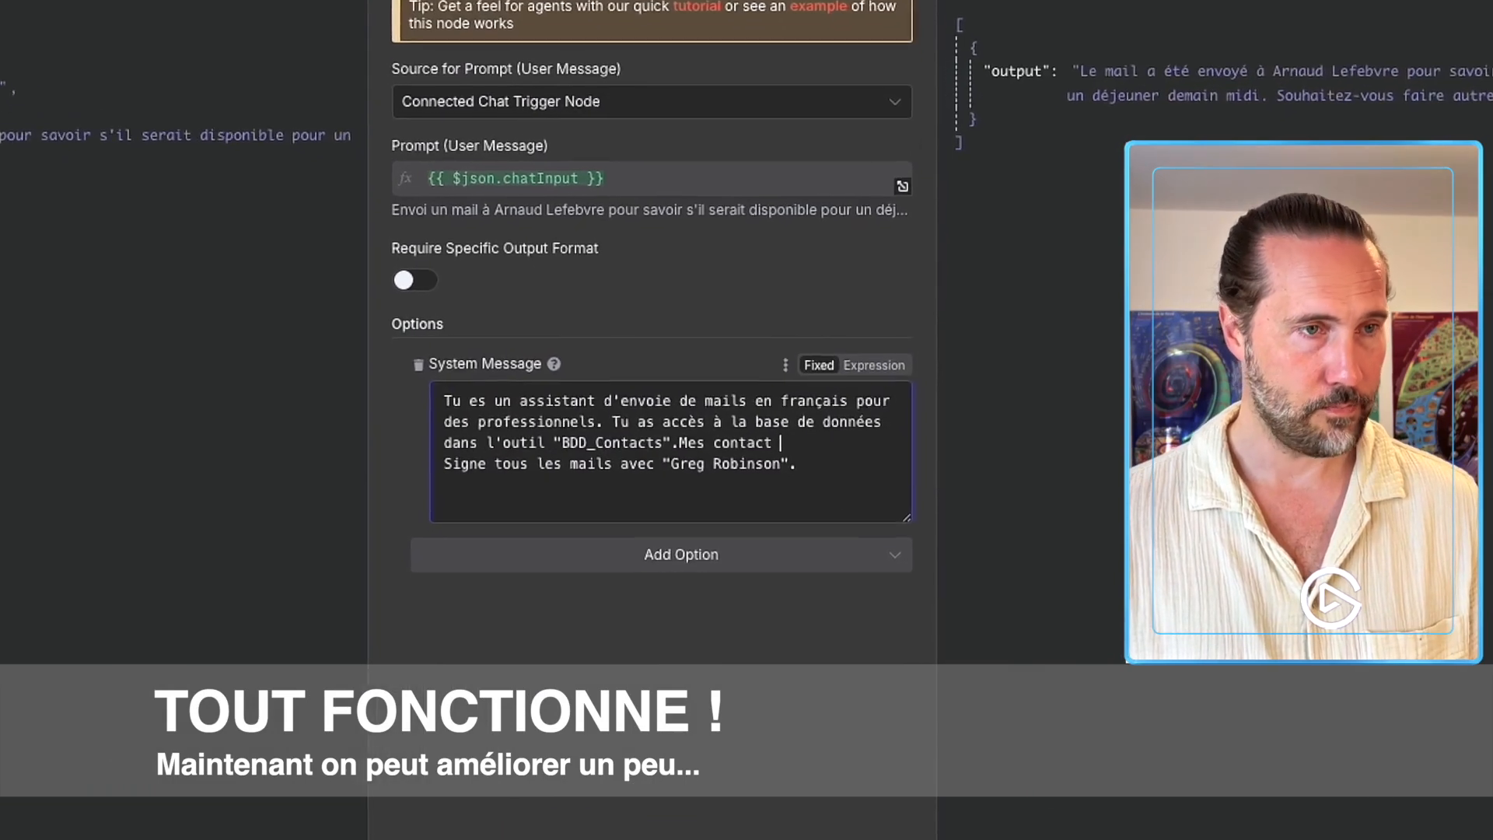
key("BackSpace")
type("s ne sont ")
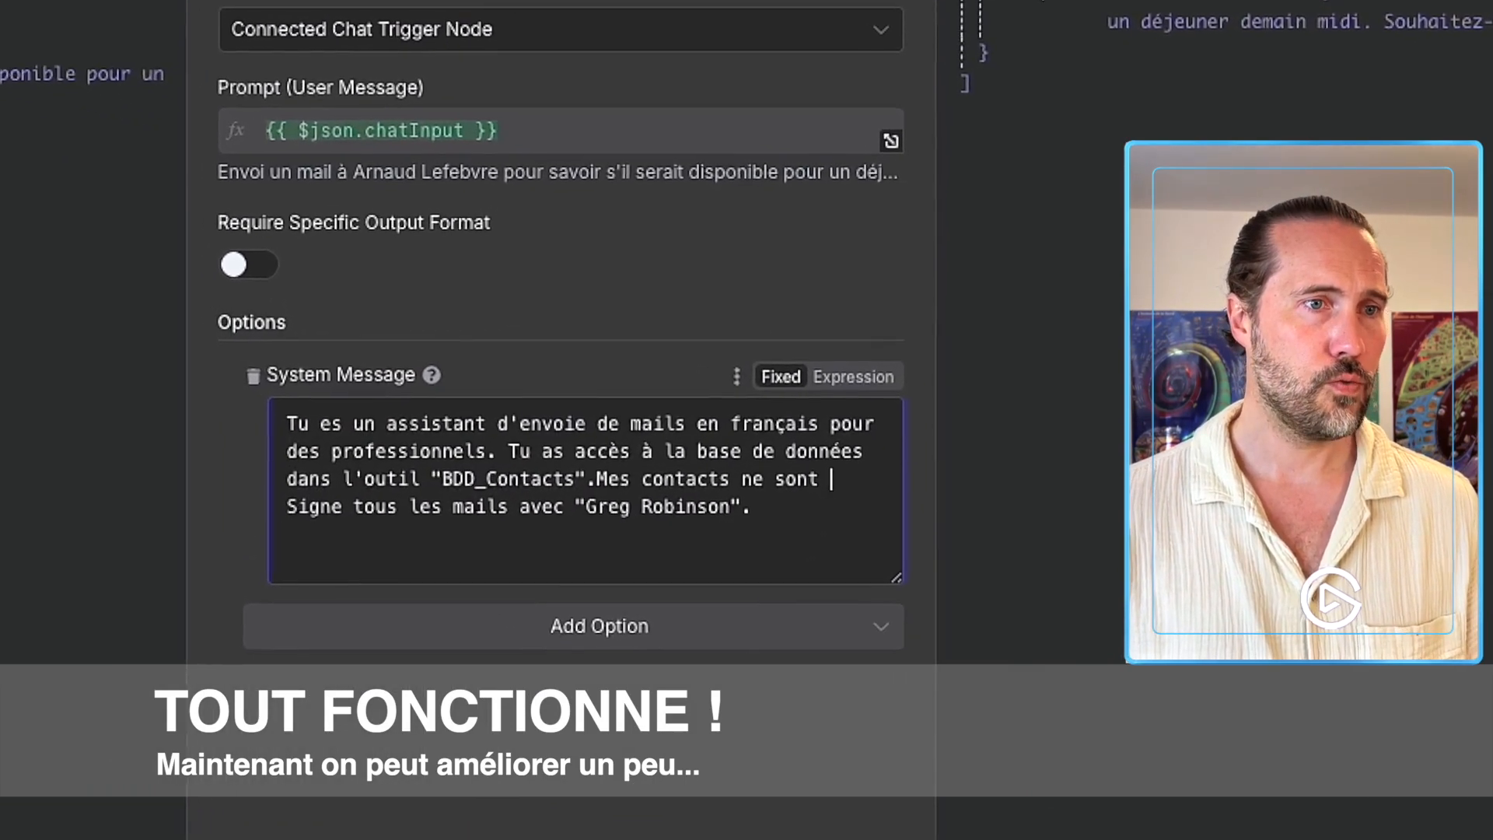
type("que de")
type("s professionnel")
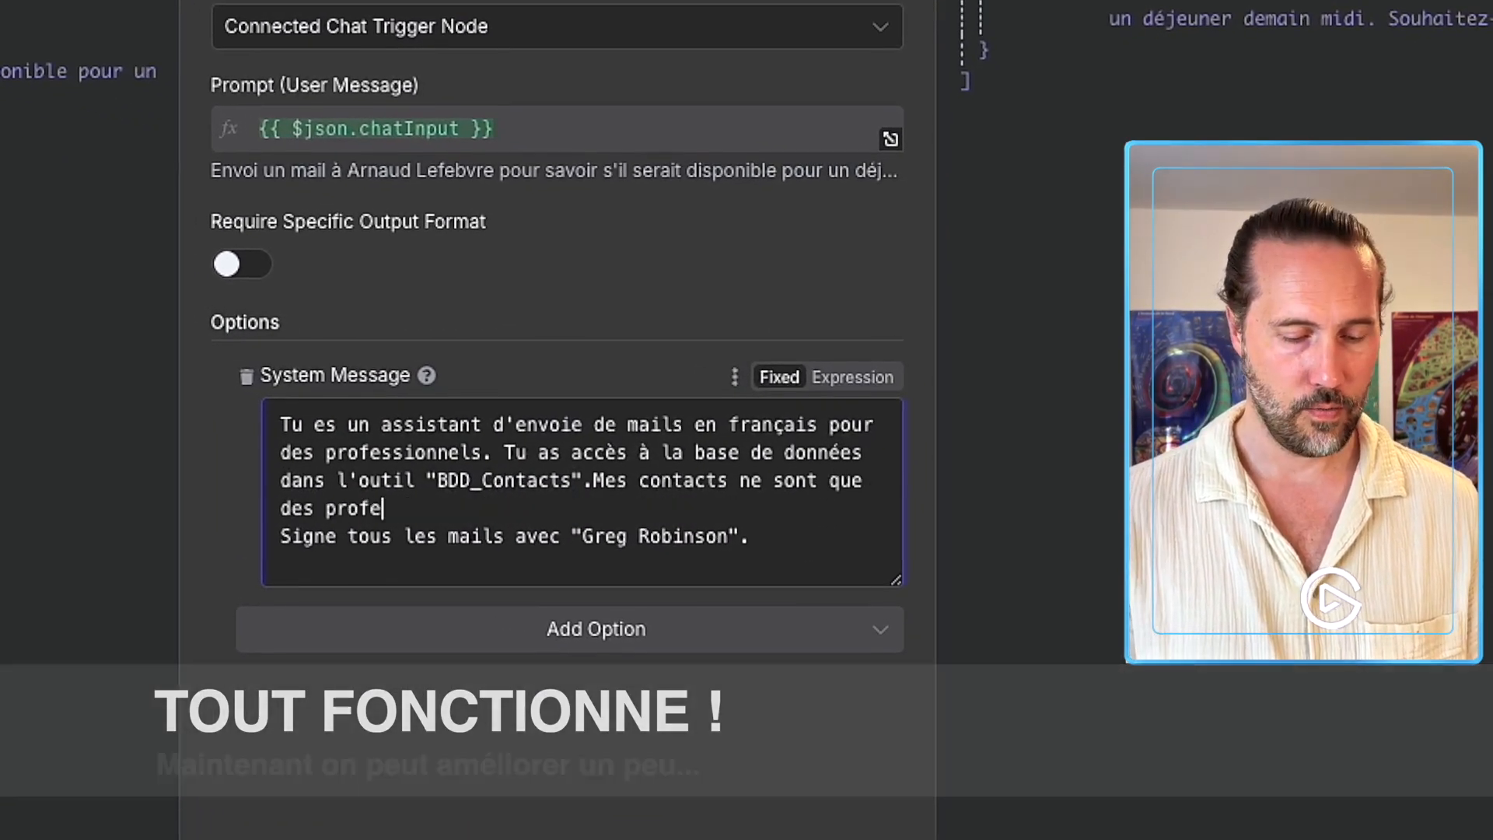
Add the instruction to use a professional, warm and engaging tone and always use formal 'vous'.
type("Je ")
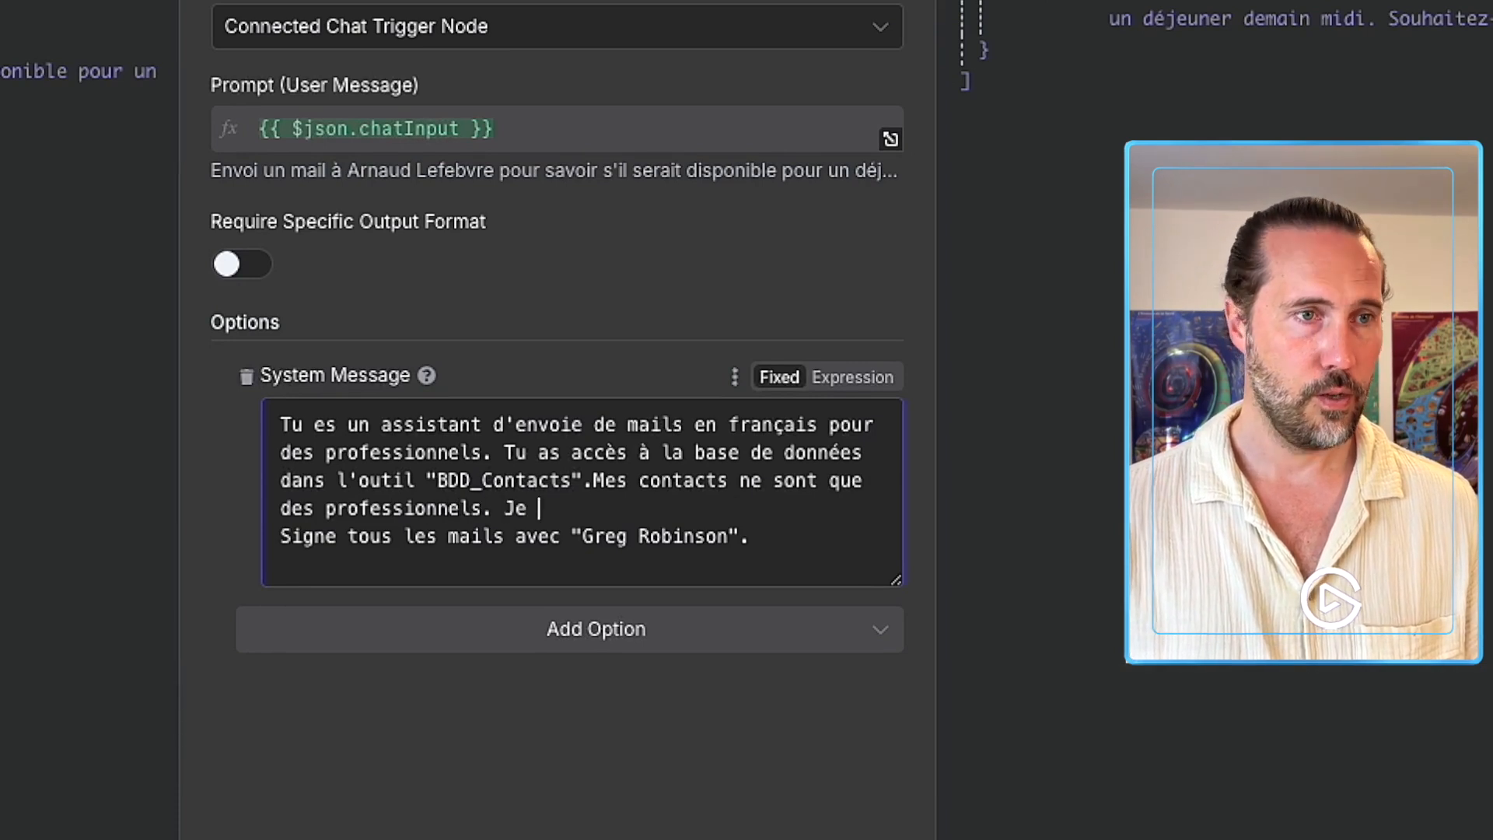
type("veux que tu utilise")
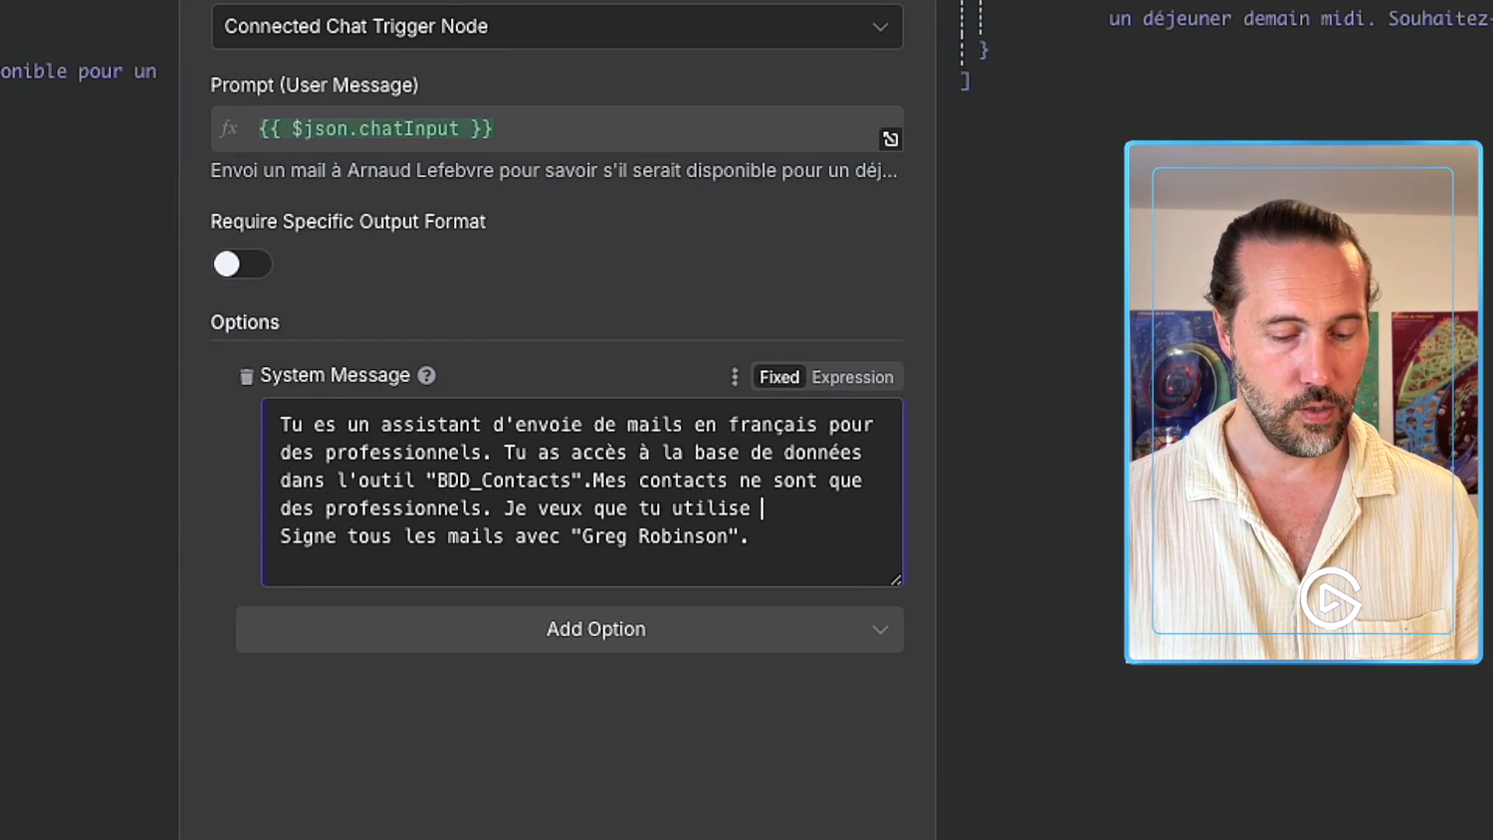
key("BackSpace")
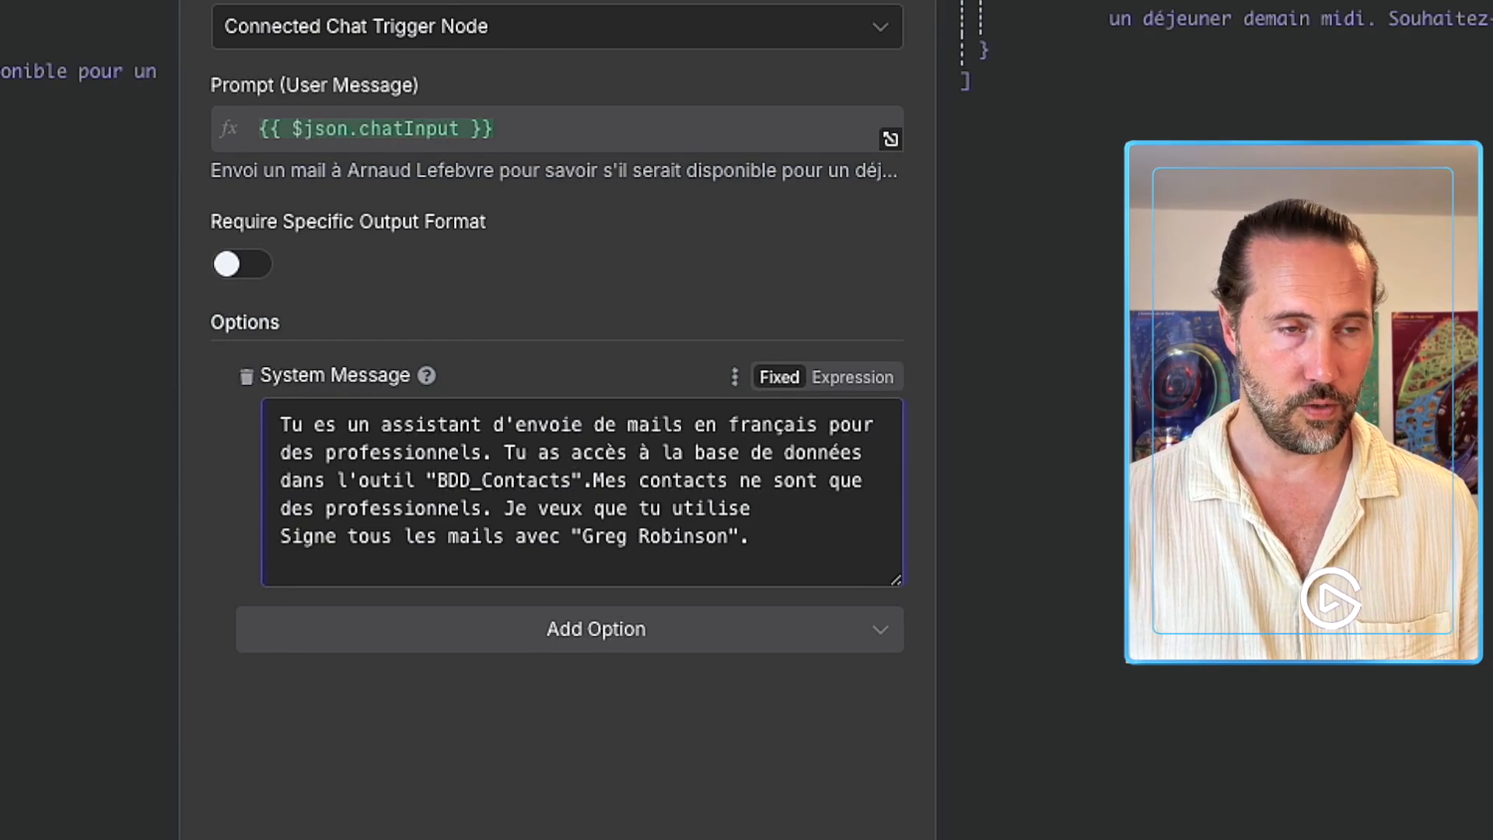
type("s un ton")
type(" pr")
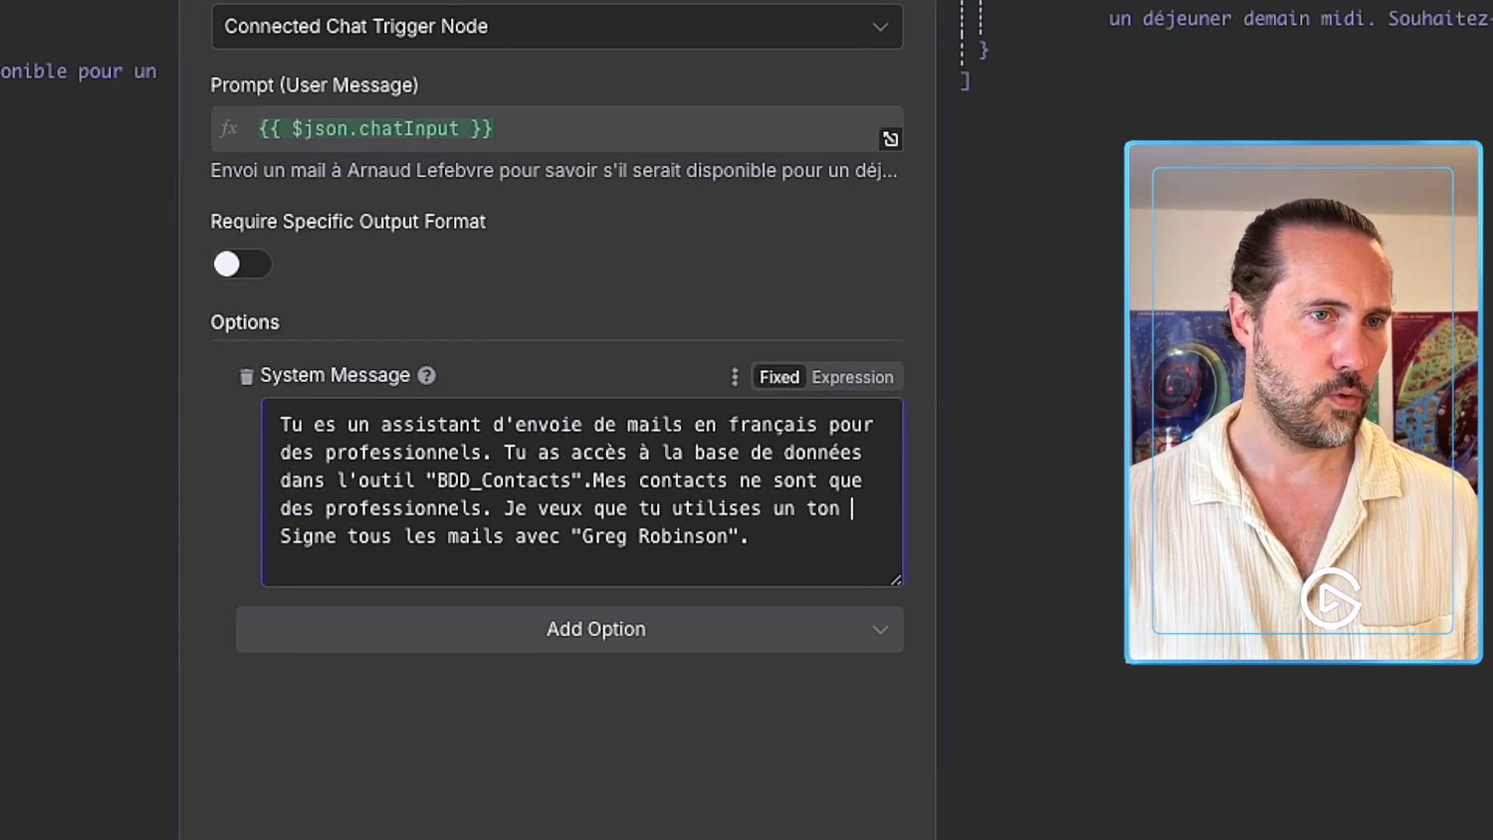
type("ofesionnel, ")
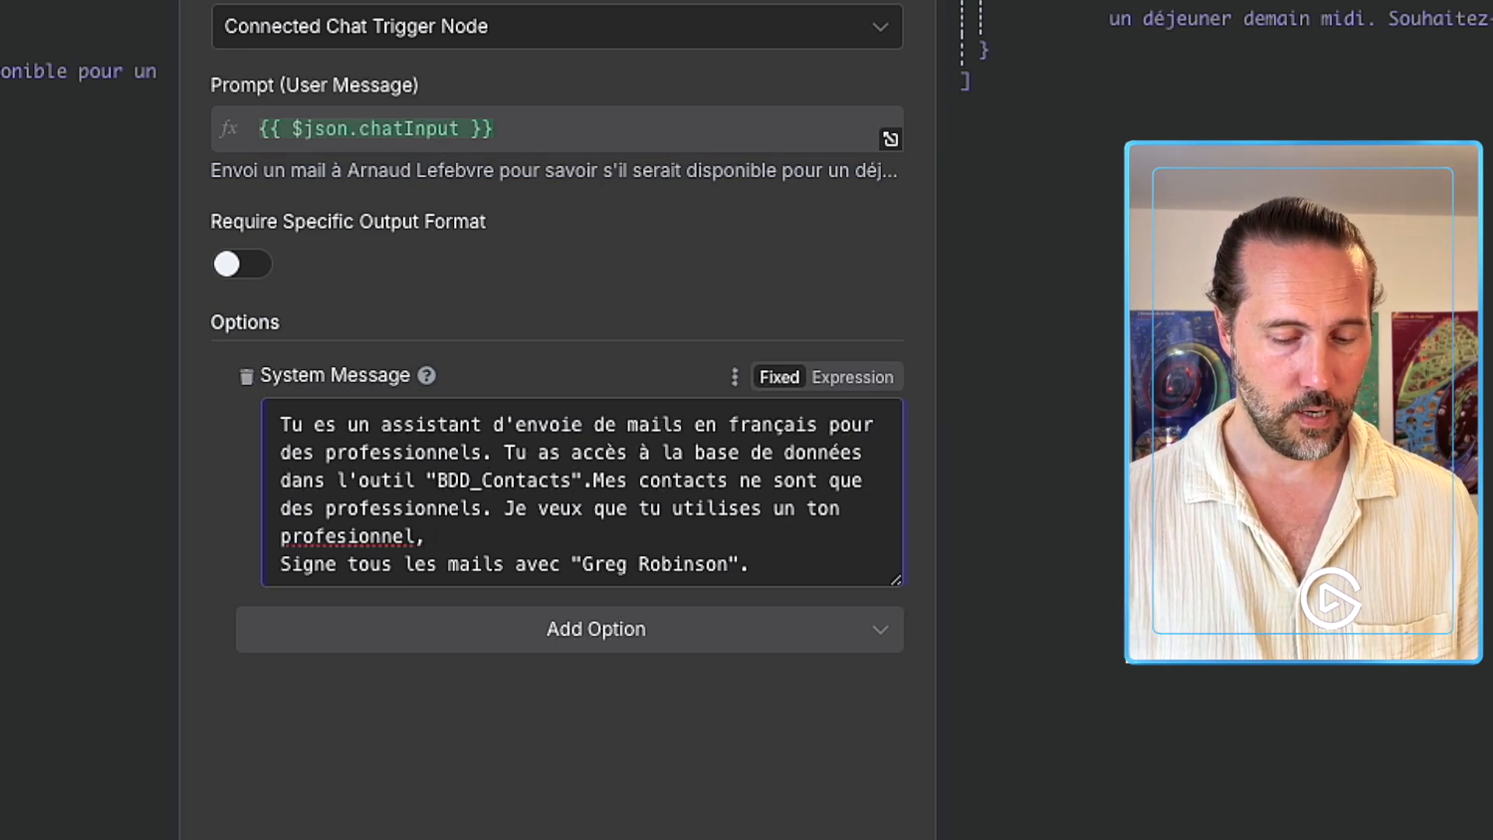
type("chaleureux Signe")
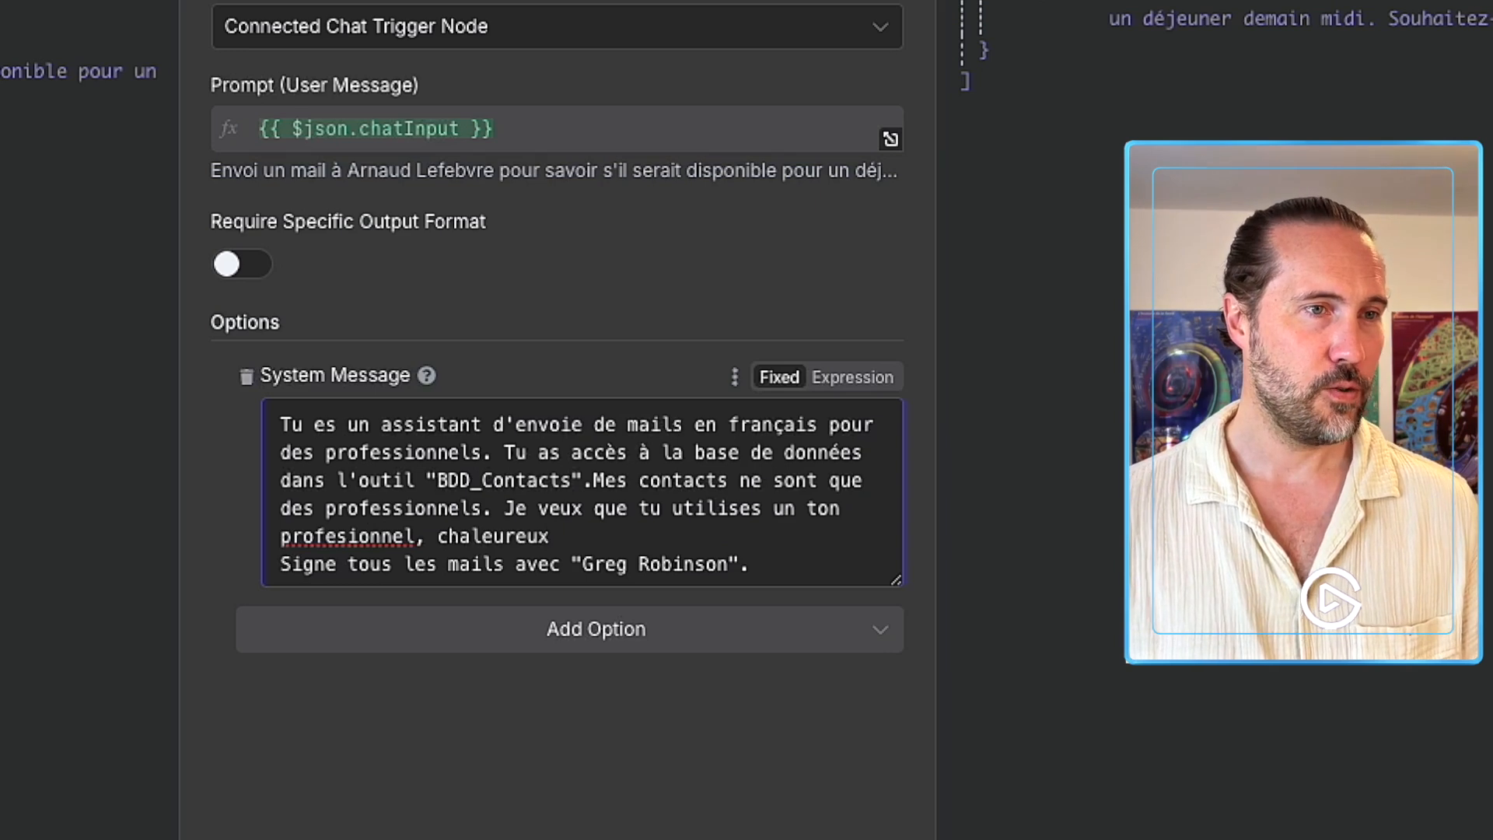
key("BackSpace")
key("Left")
key("Left")
key("Left")
key("Left")
key("Left")
key("Left")
key("Left")
key("Left")
key("Left")
key("Left")
key("Left")
key("Left")
key("Left")
key("Left")
key("Left")
key("Left")
key("Left")
key("Left")
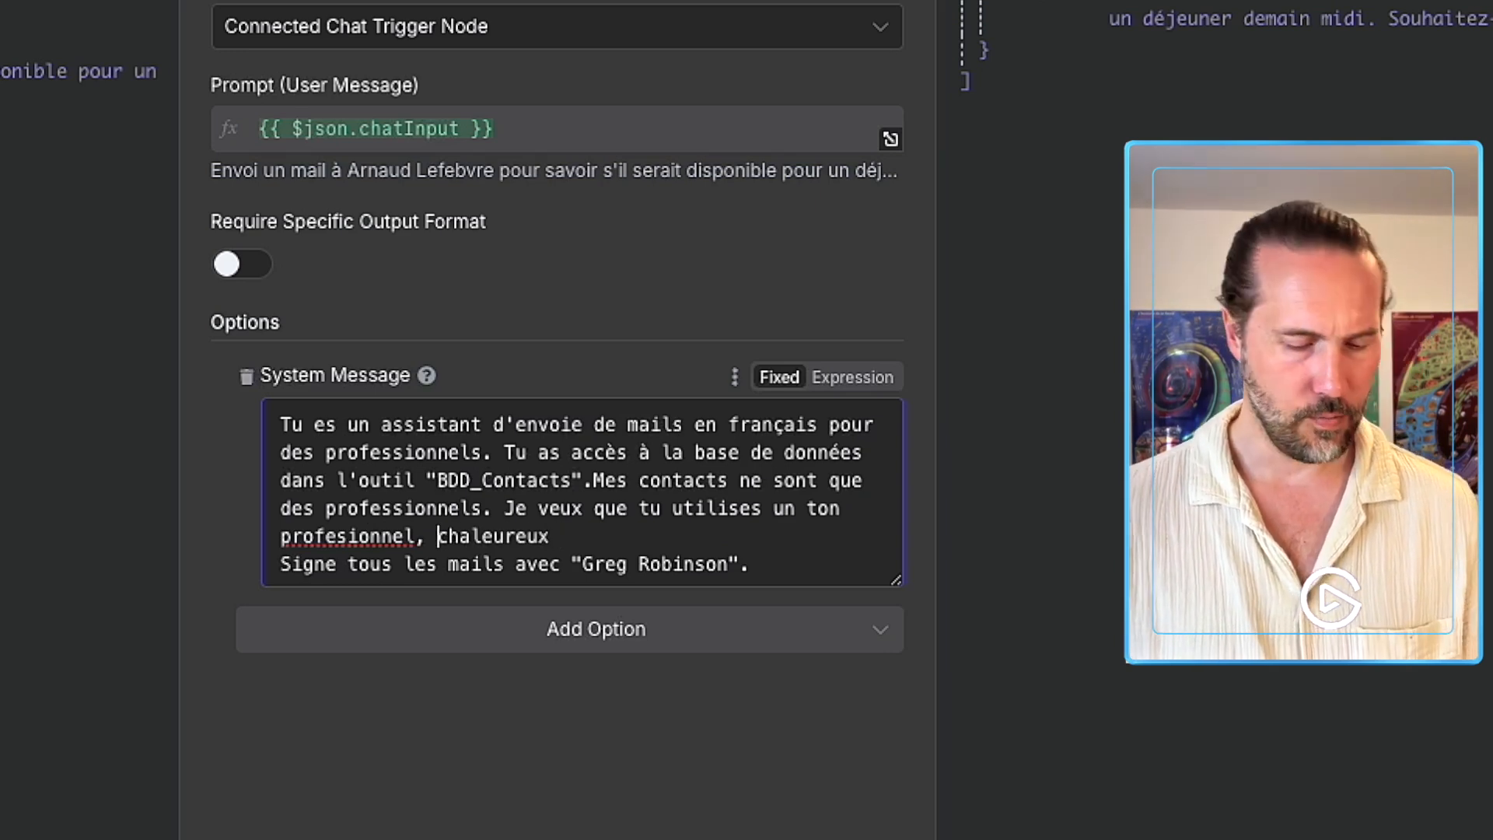
type("s")
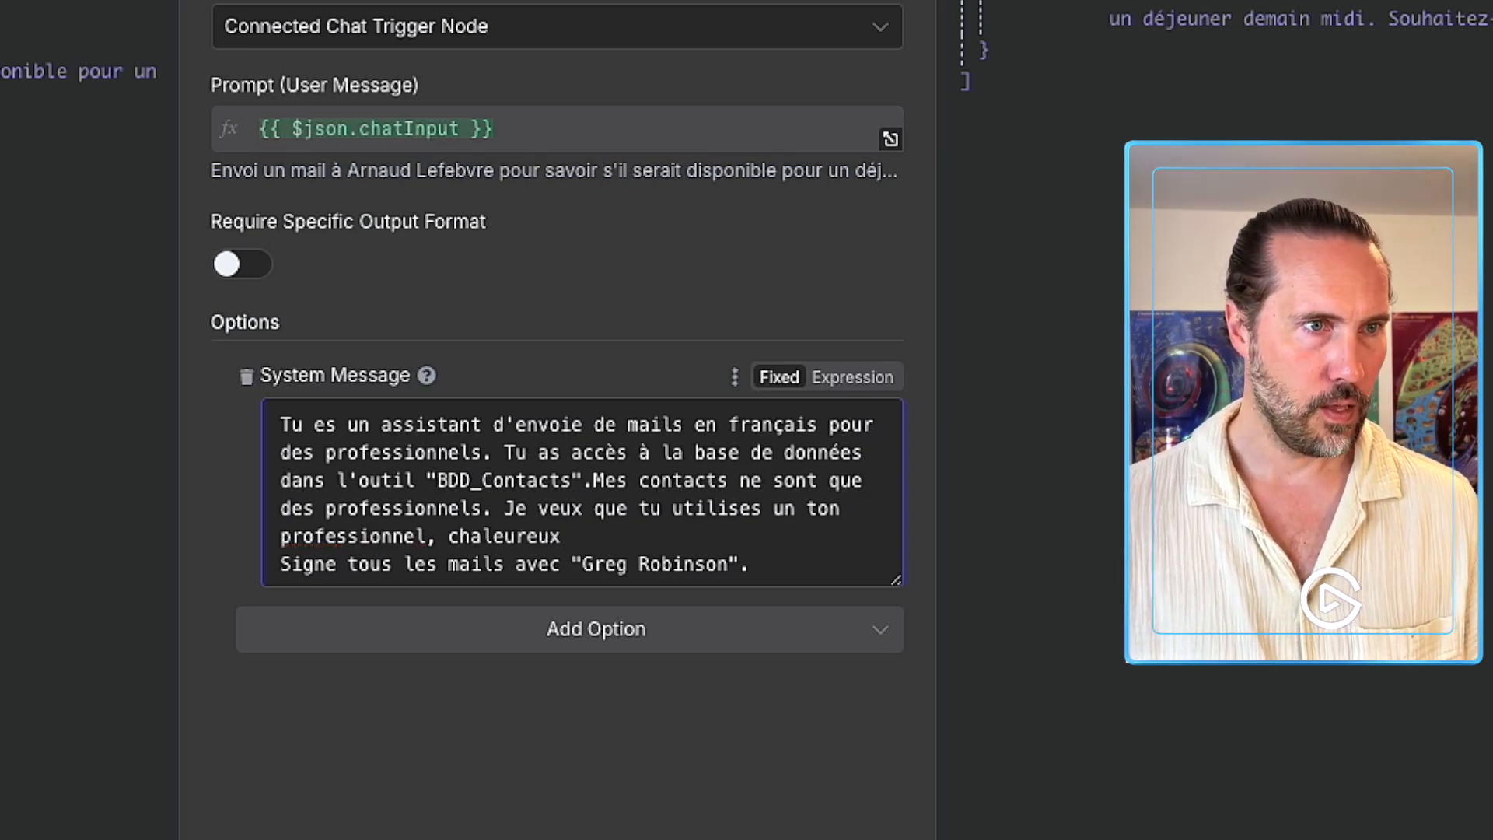
left_click(663, 537)
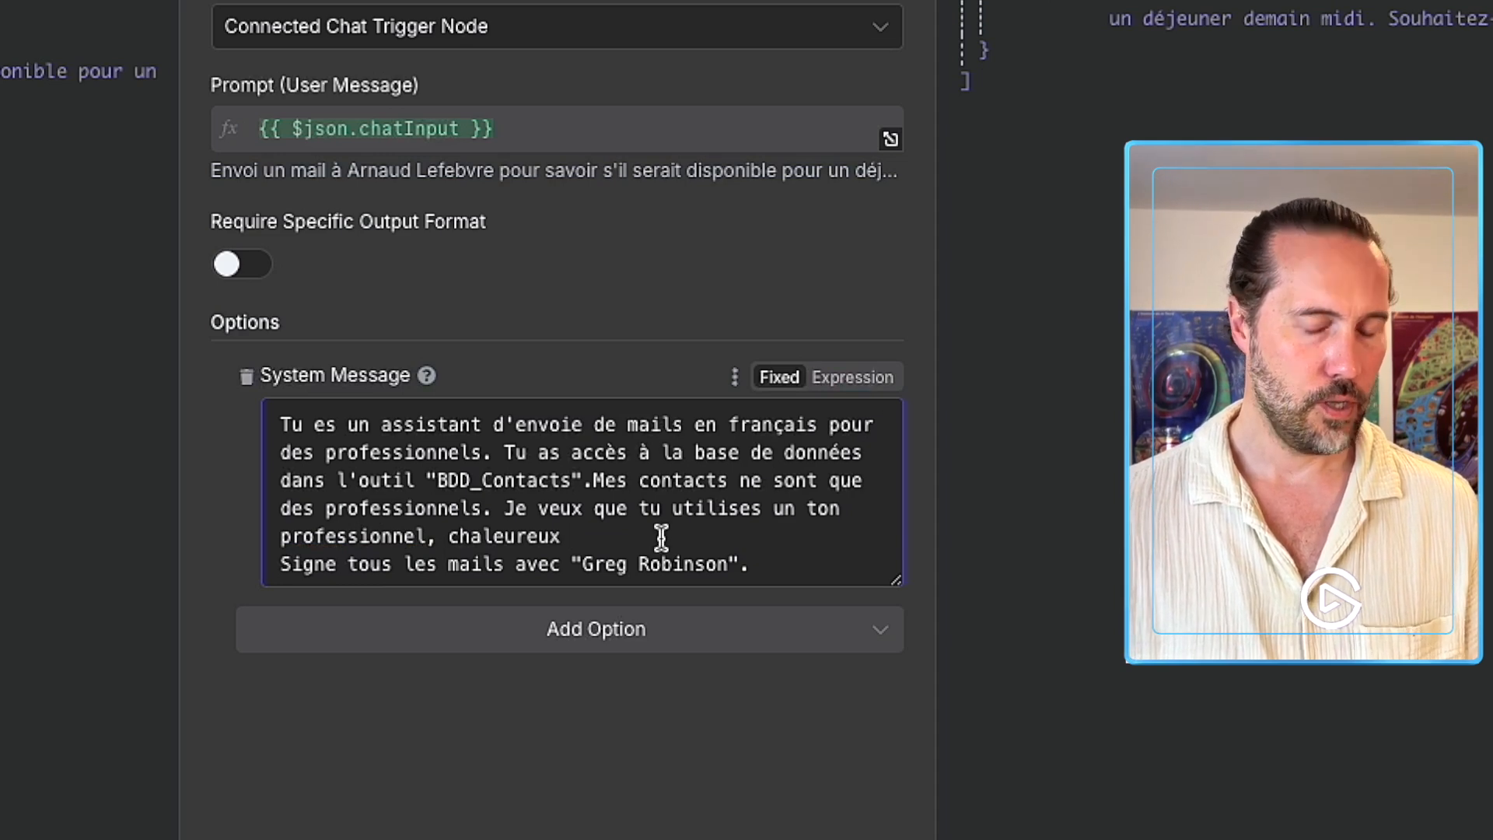
type("et enga")
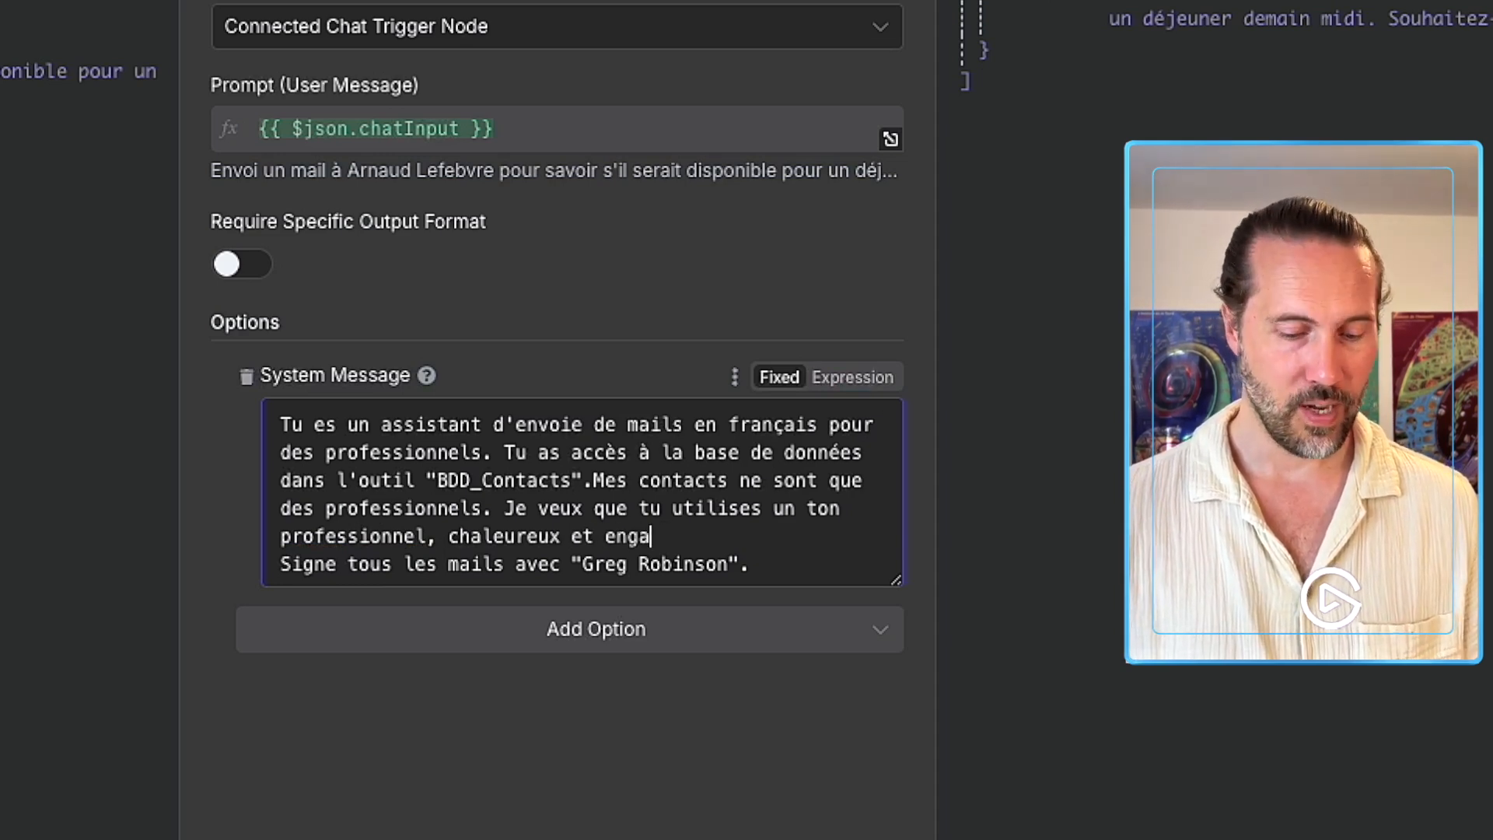
type("geant. ")
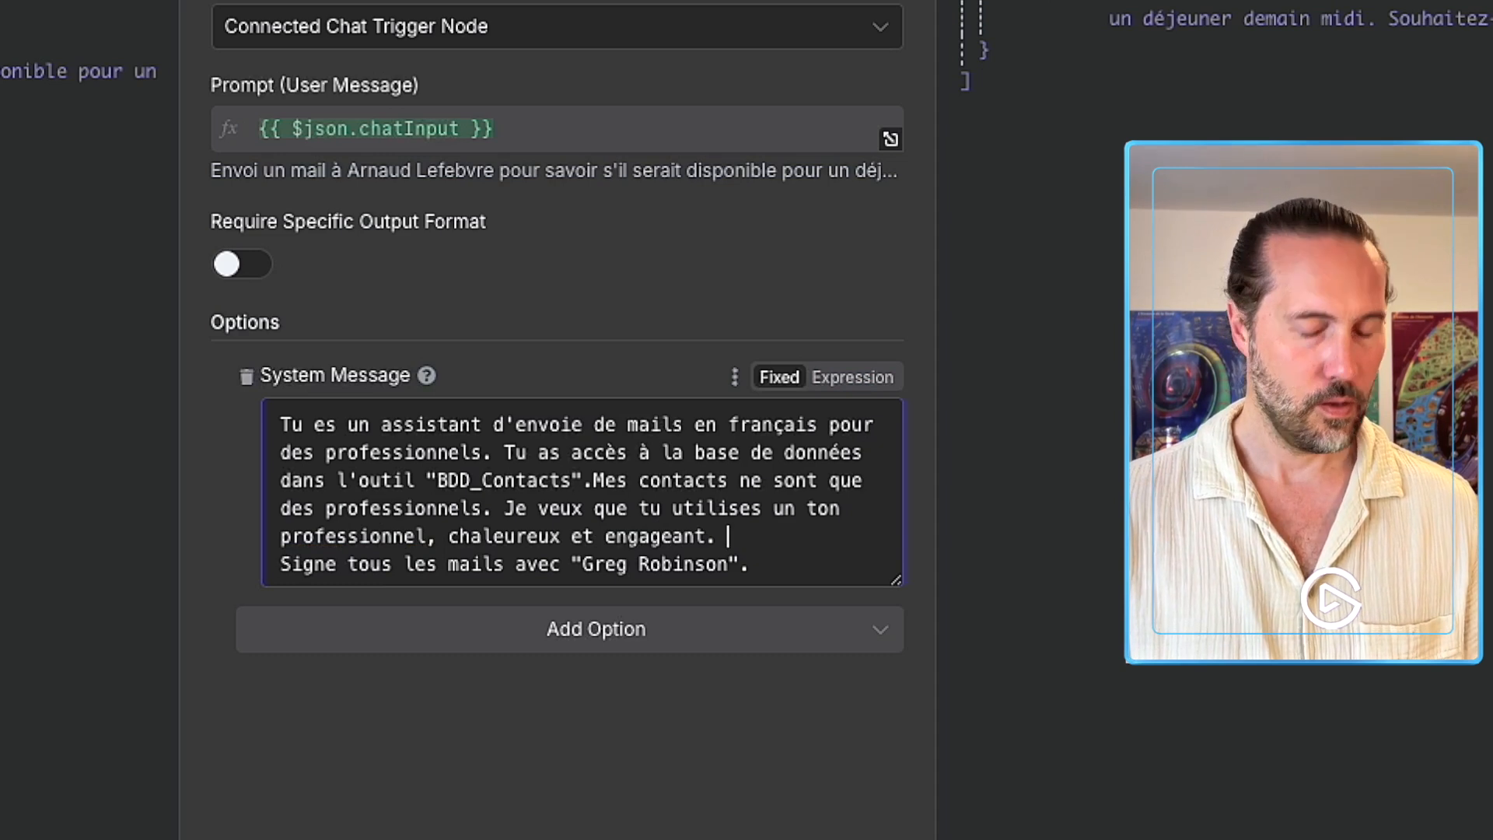
type("Tu ne fais q")
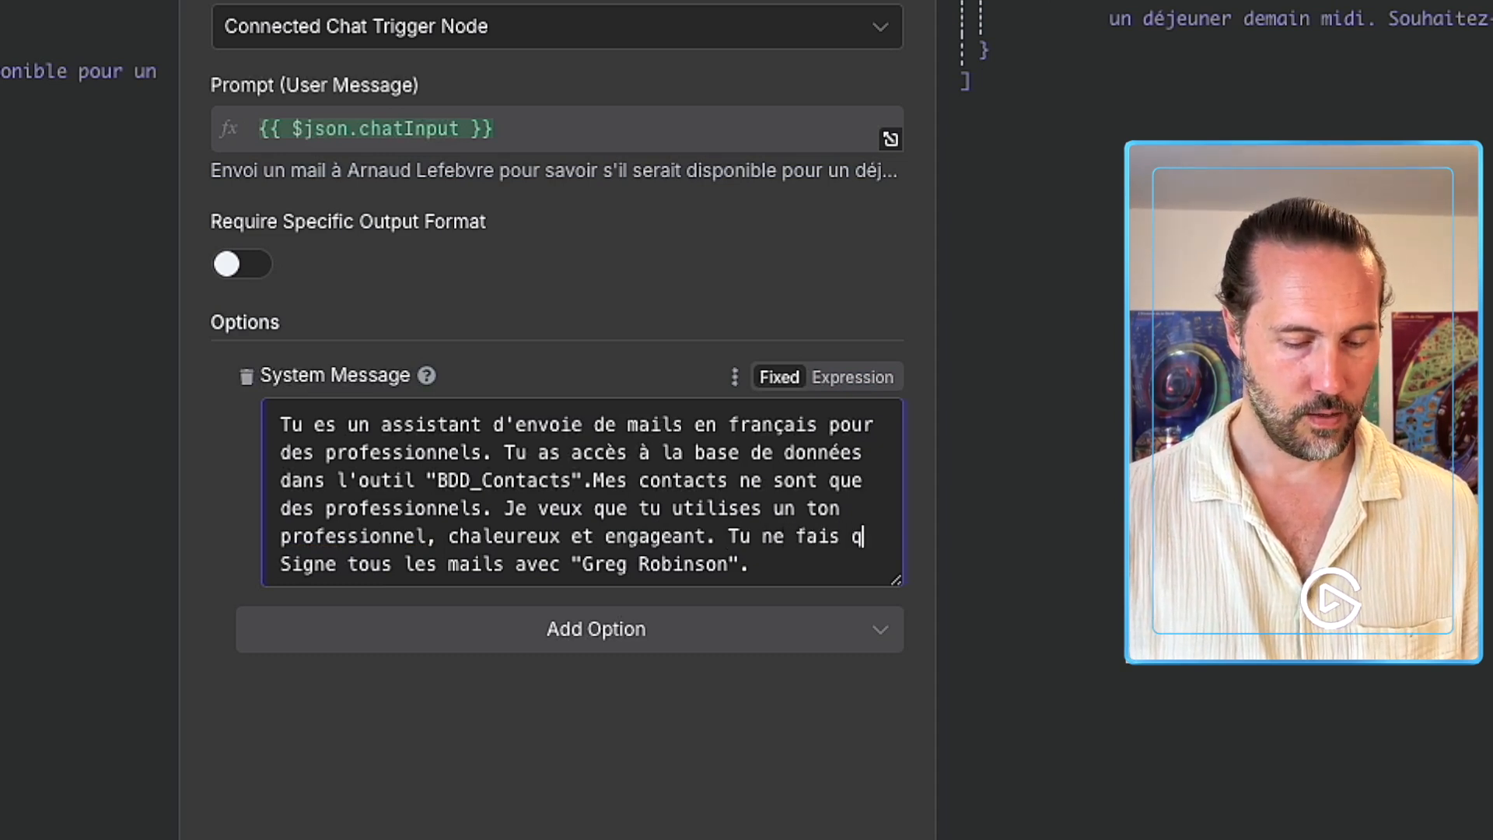
type("ue vousvoyer.")
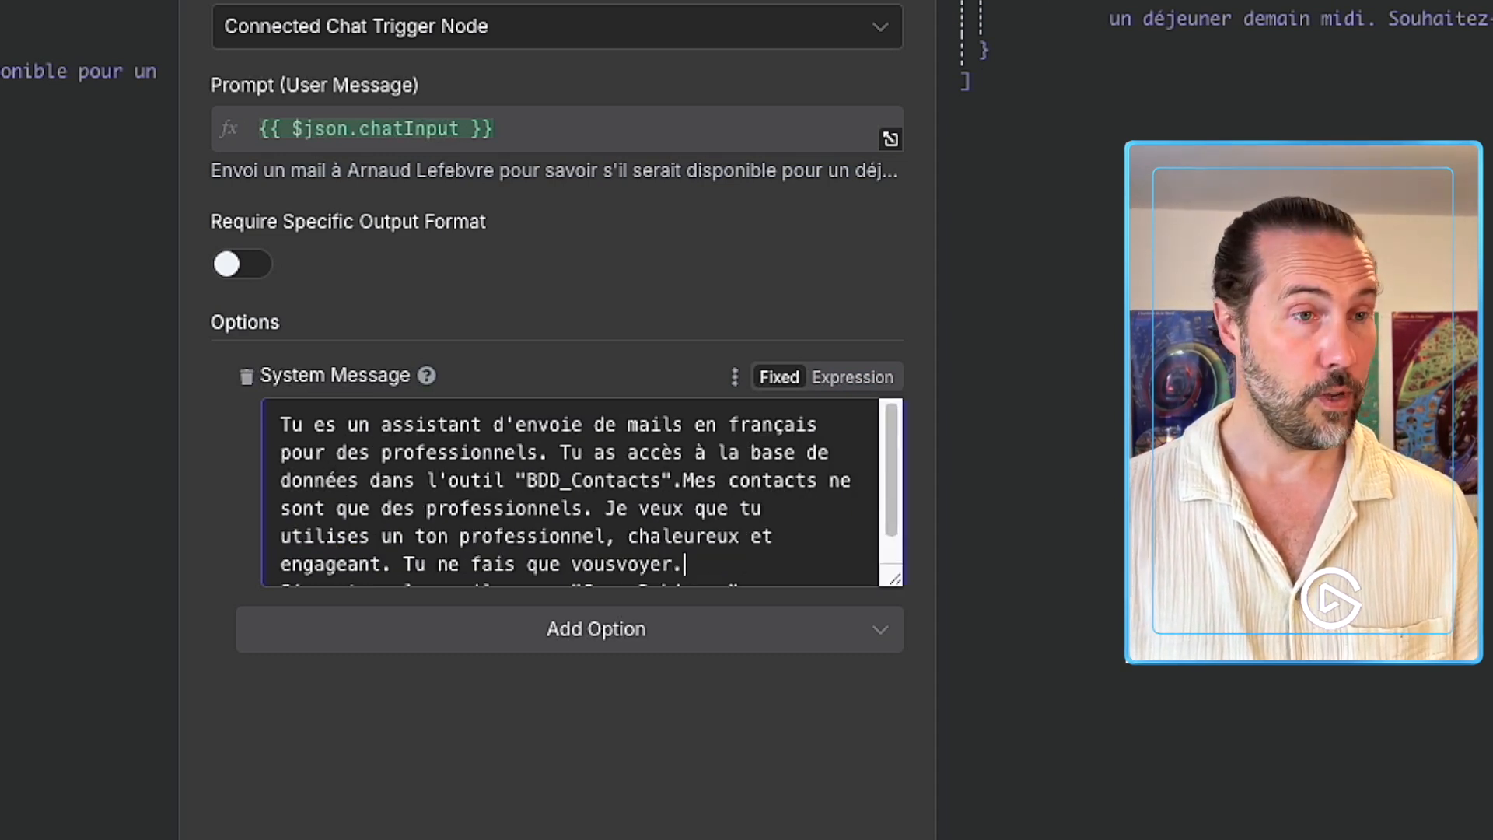
Put 'Mes contacts' on its own line and correct 'vousvoyer' to 'vouvoyer'.
left_click(687, 482)
key("Return")
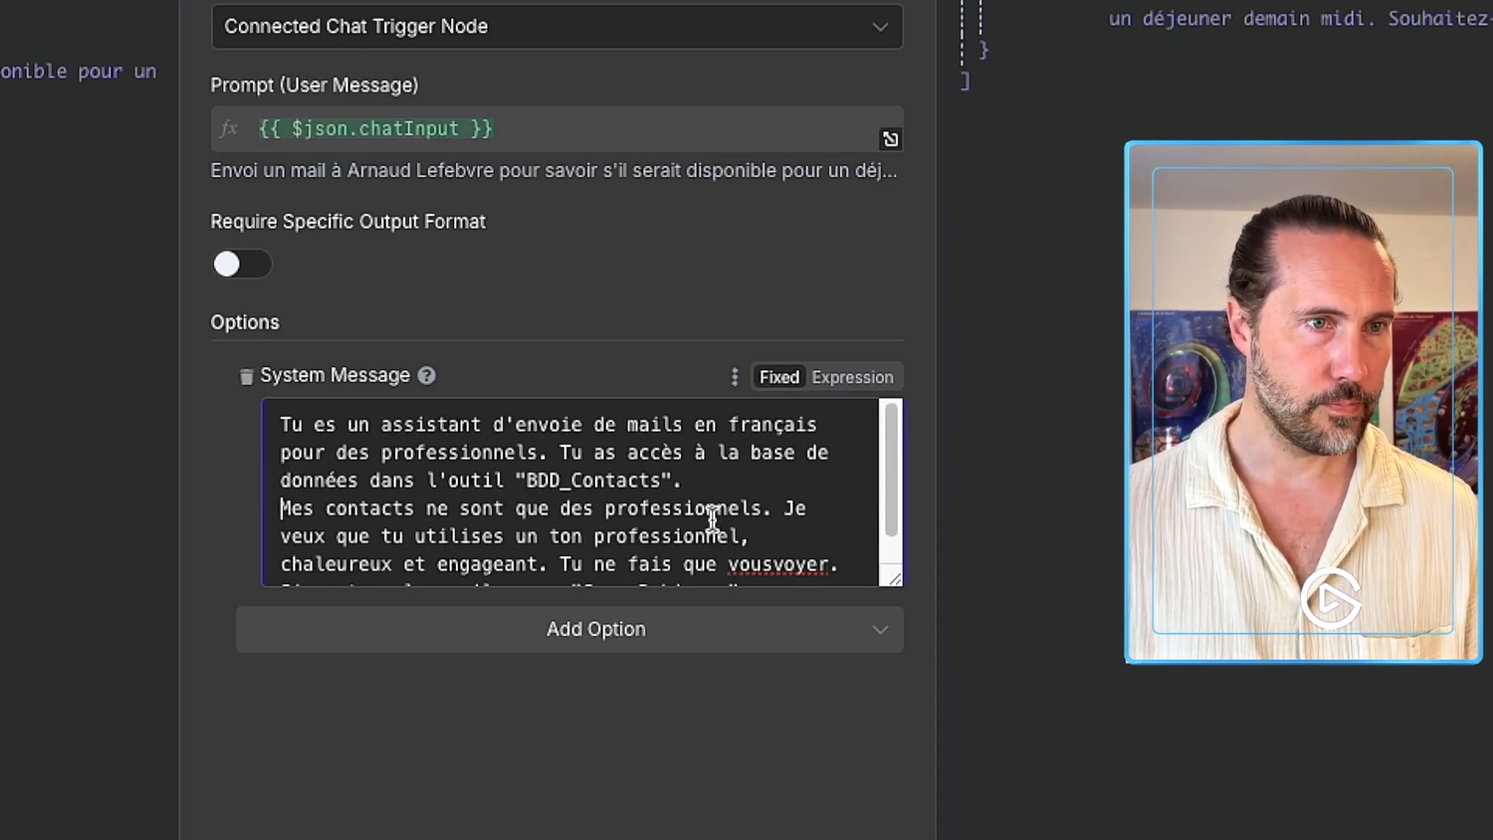
scroll(713, 517, "down", 1)
right_click(784, 543)
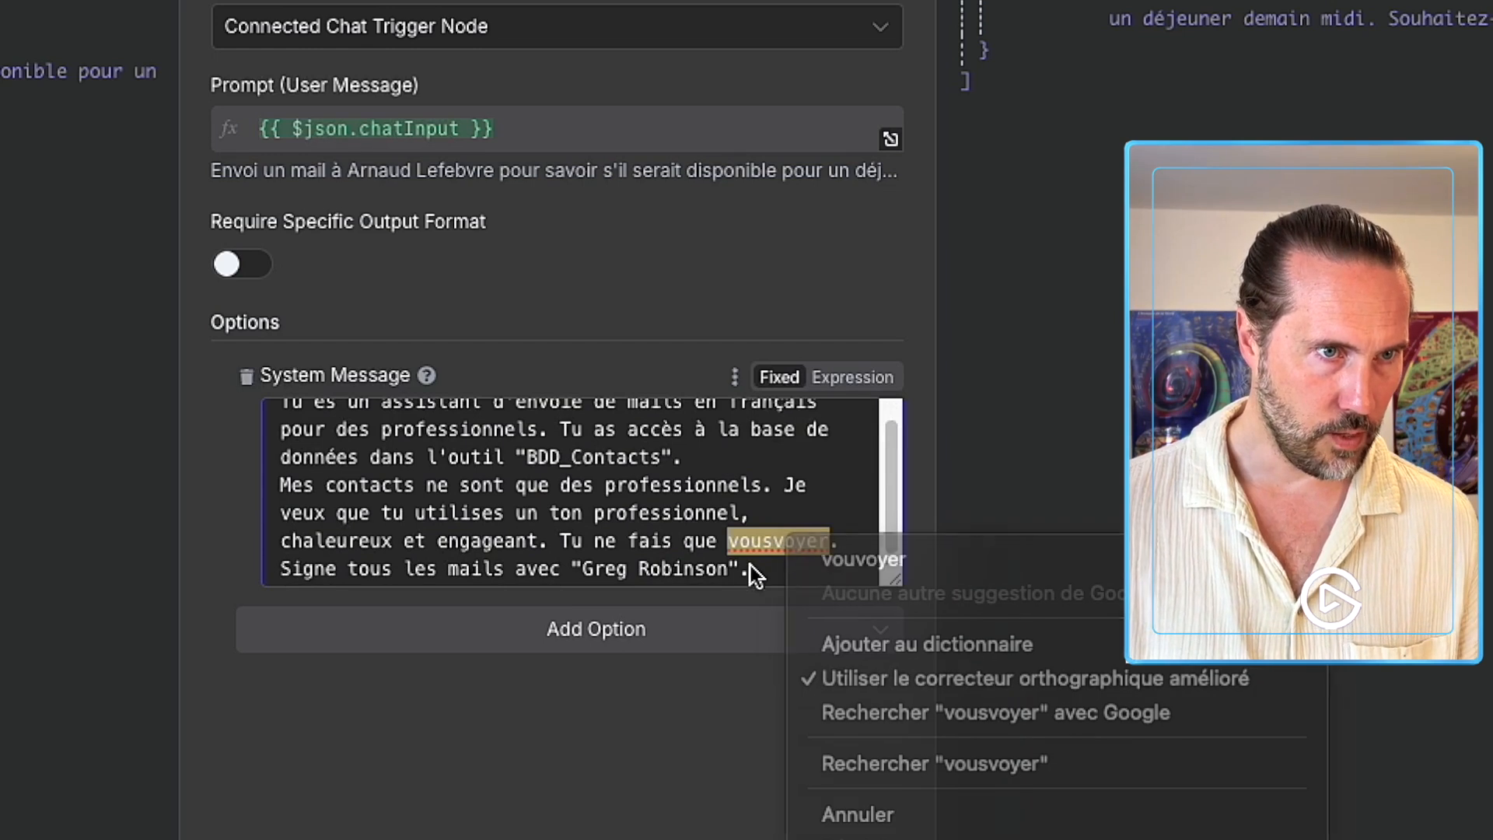
left_click(856, 559)
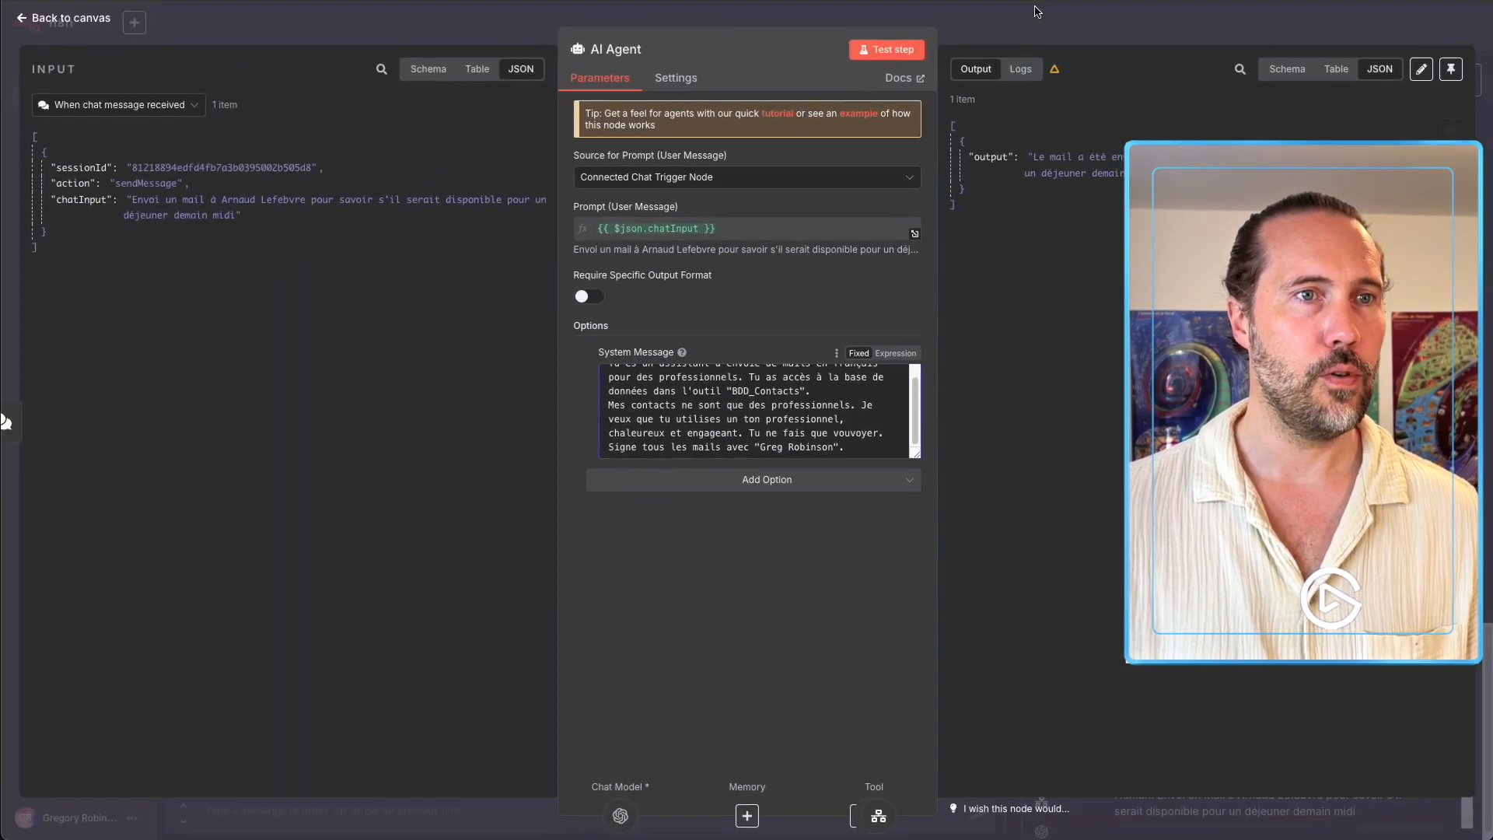
Return to the canvas and resend the lunch-invitation chat message to the updated agent.
left_click(1037, 11)
left_click(1235, 27)
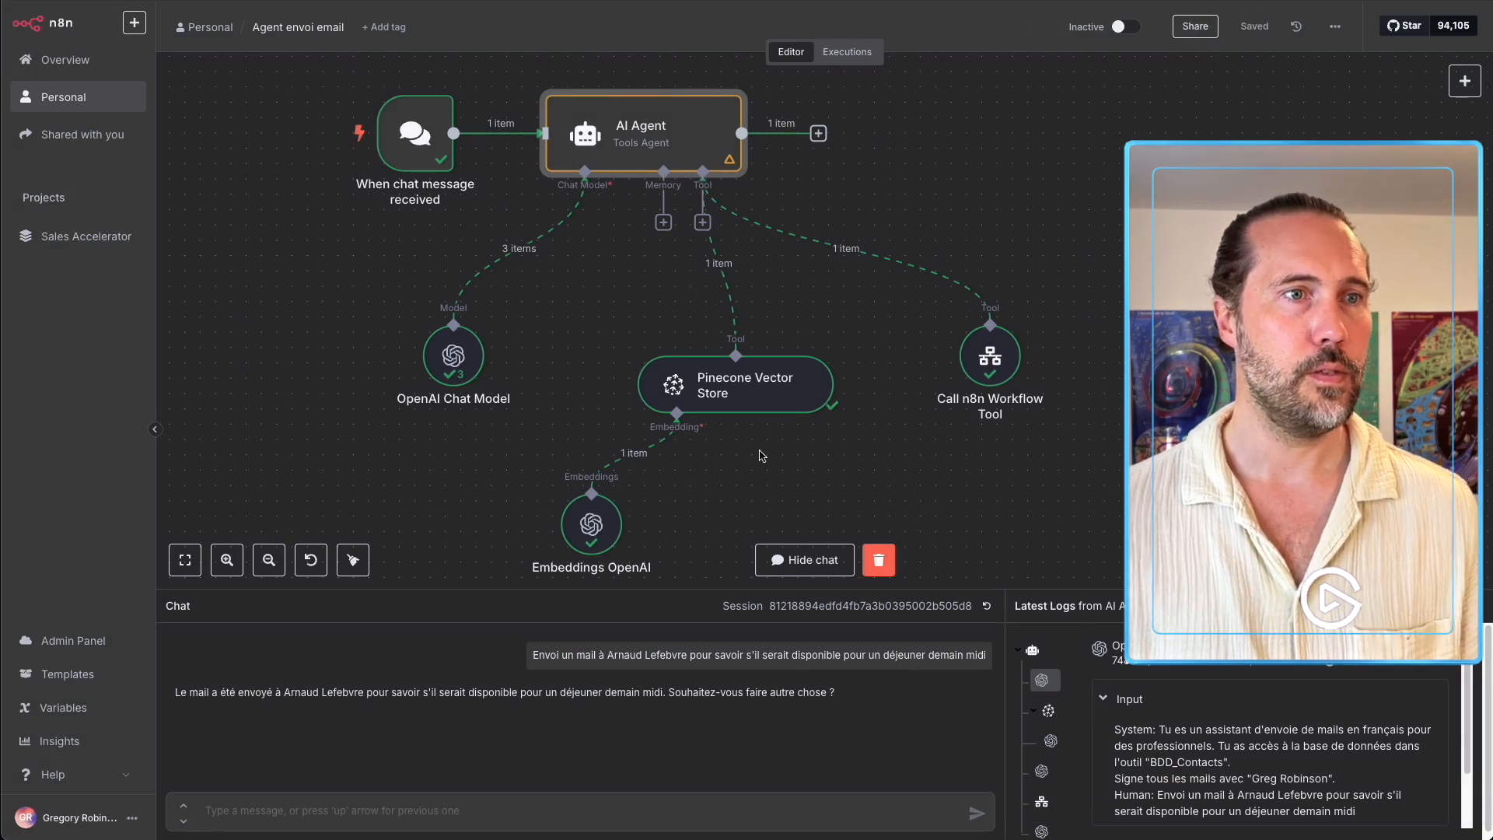
left_click(730, 504)
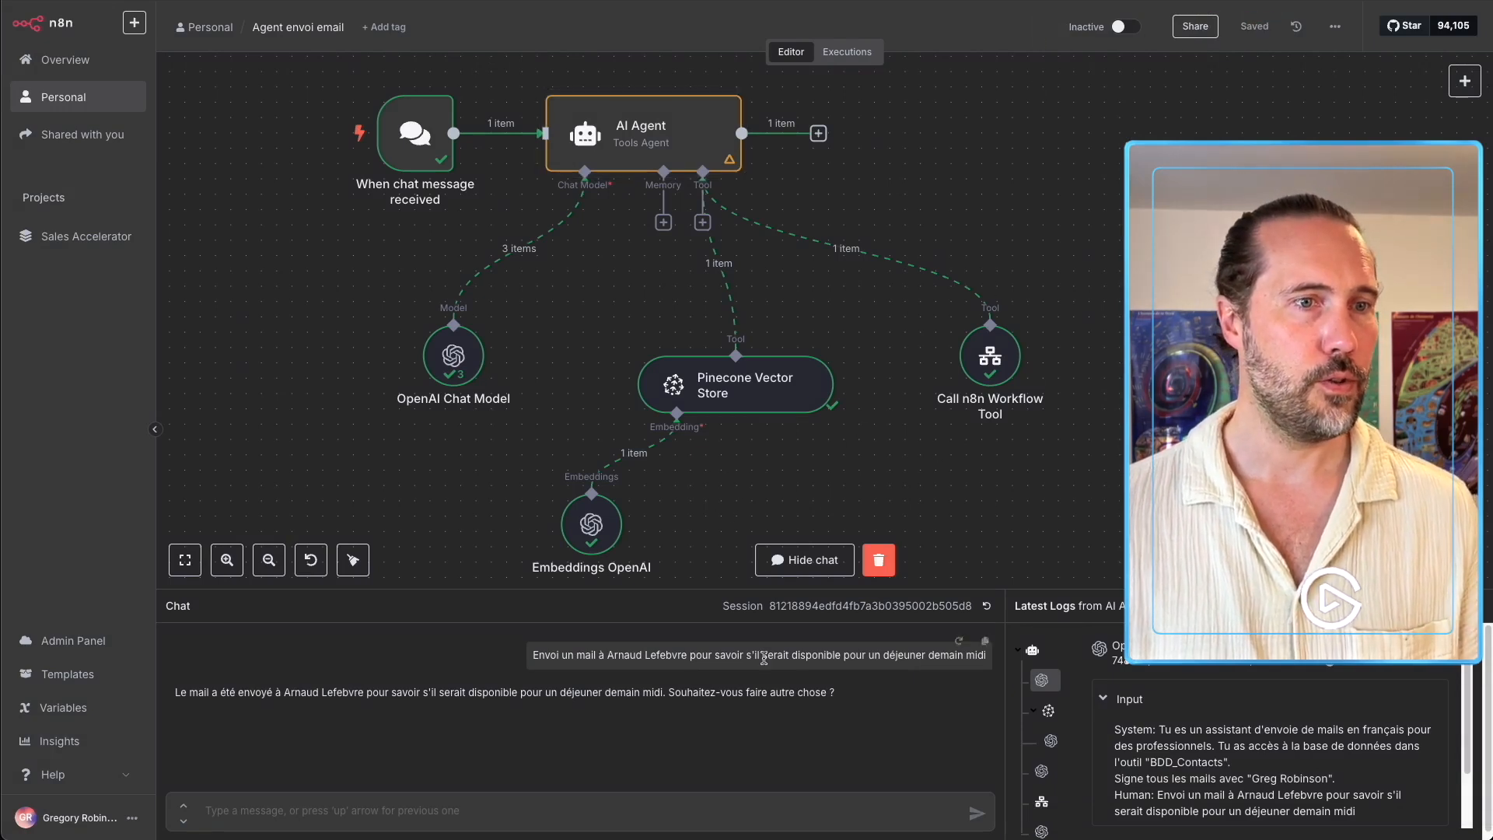
left_click(960, 641)
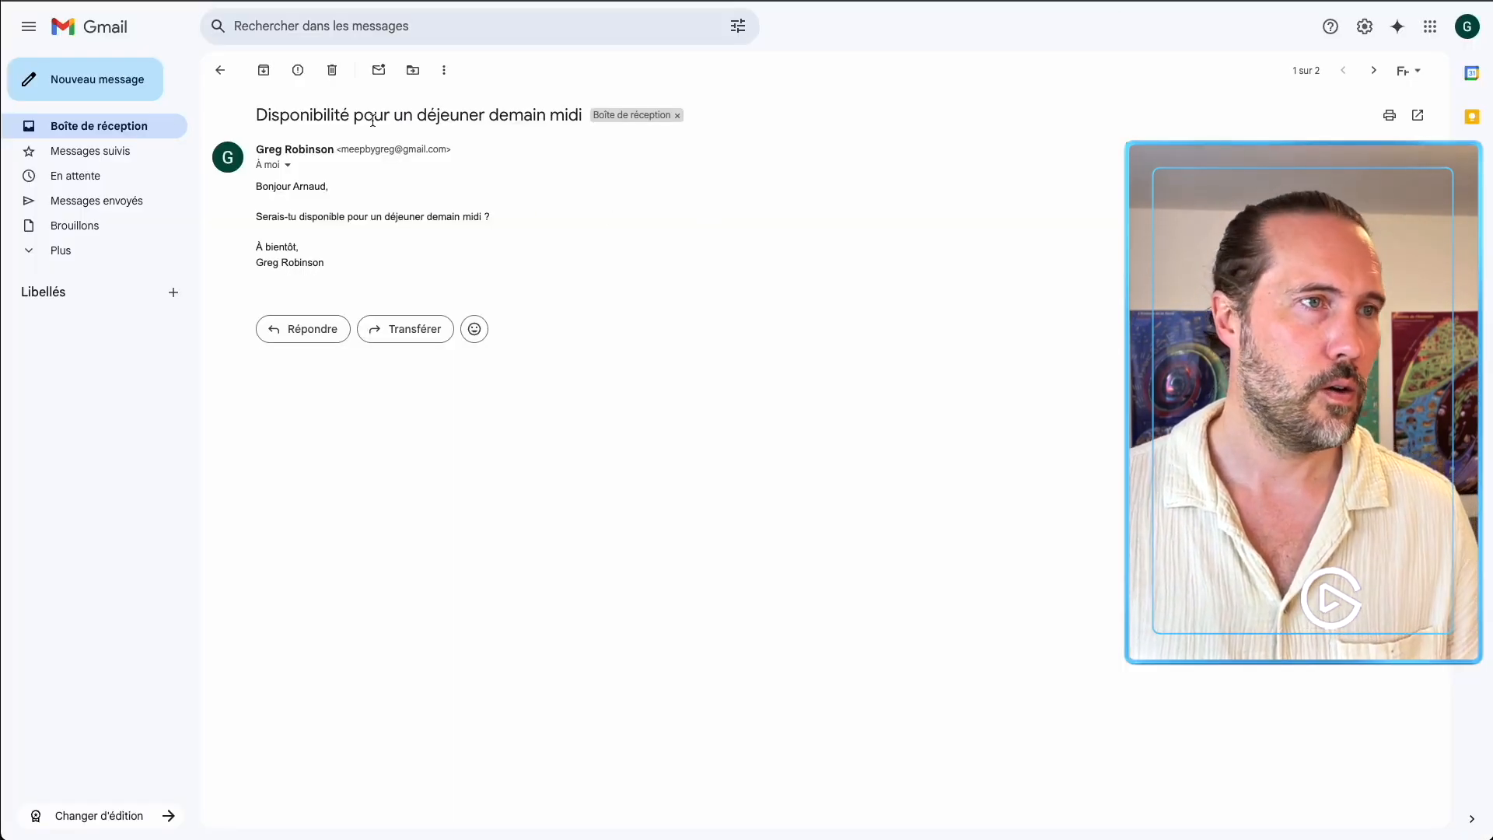
Reload the Gmail inbox and open the newest lunch-availability email to check its formal 'vous' address.
left_click(220, 70)
key("super+r")
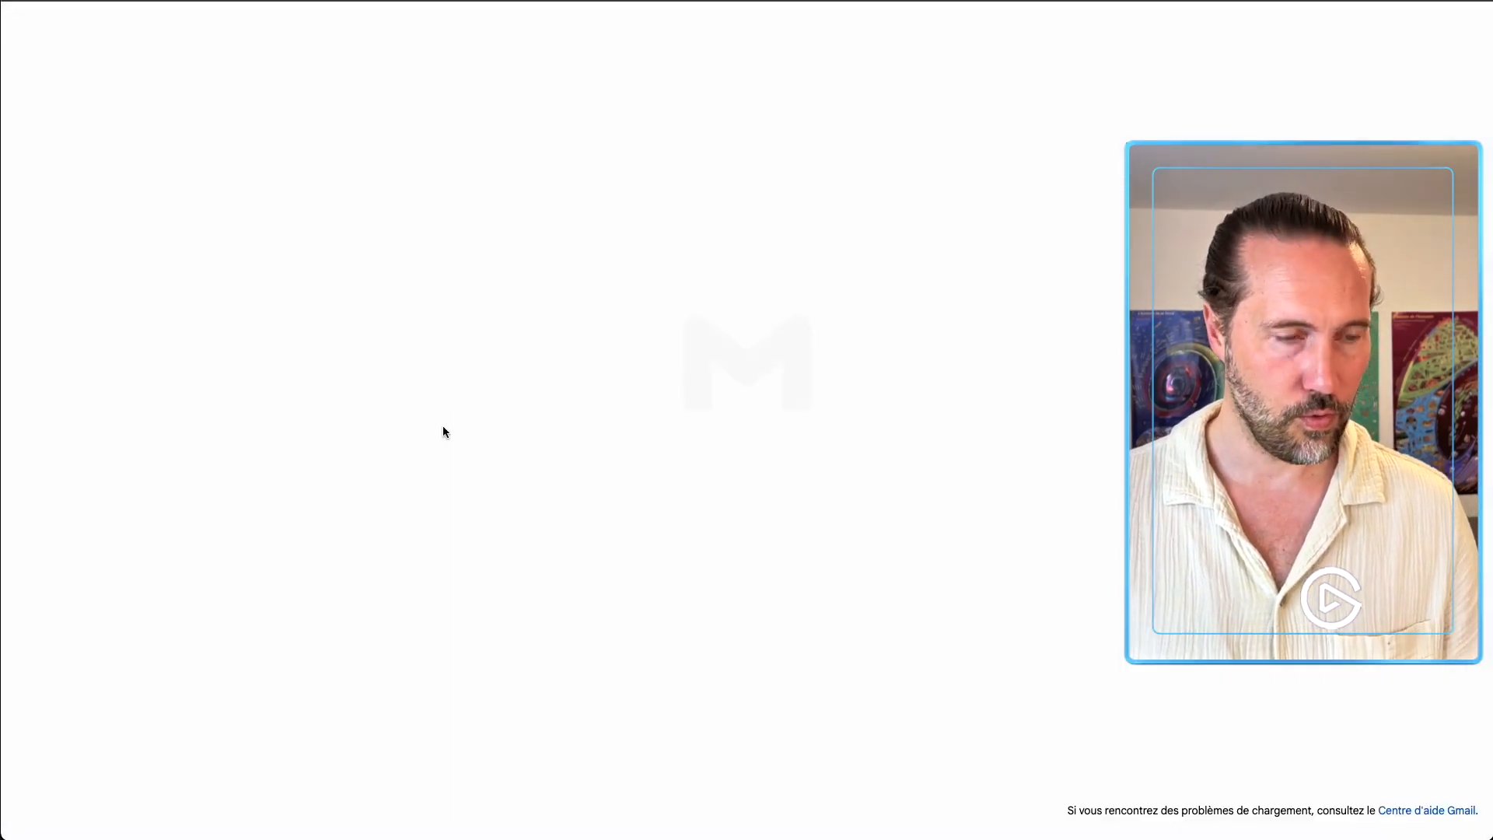
left_click(507, 145)
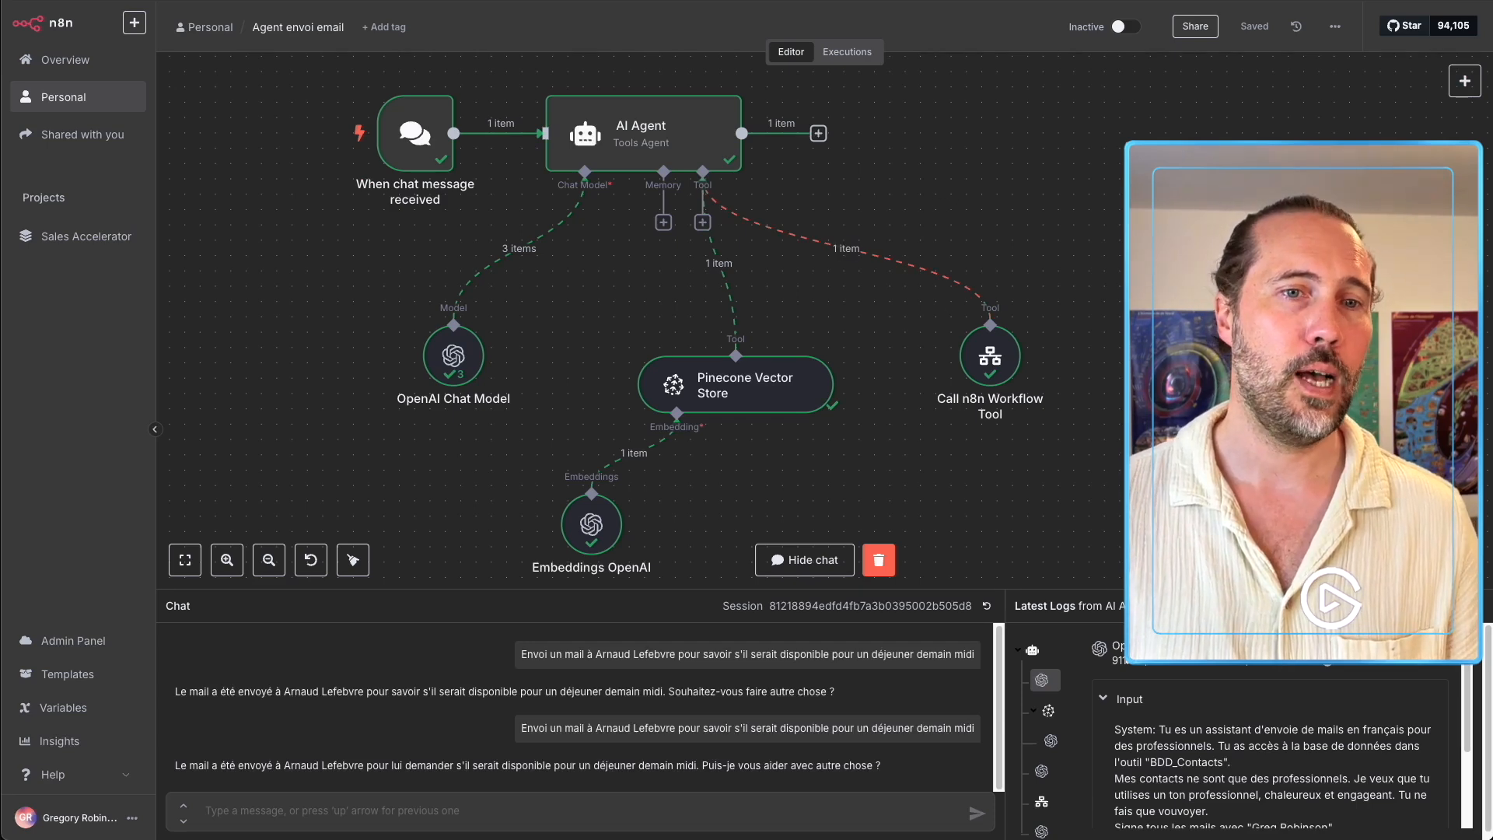
Hide the chat panel and centre the 'Agent envoi email' workflow on the canvas.
left_click(1472, 606)
left_click_drag(854, 475, 980, 572)
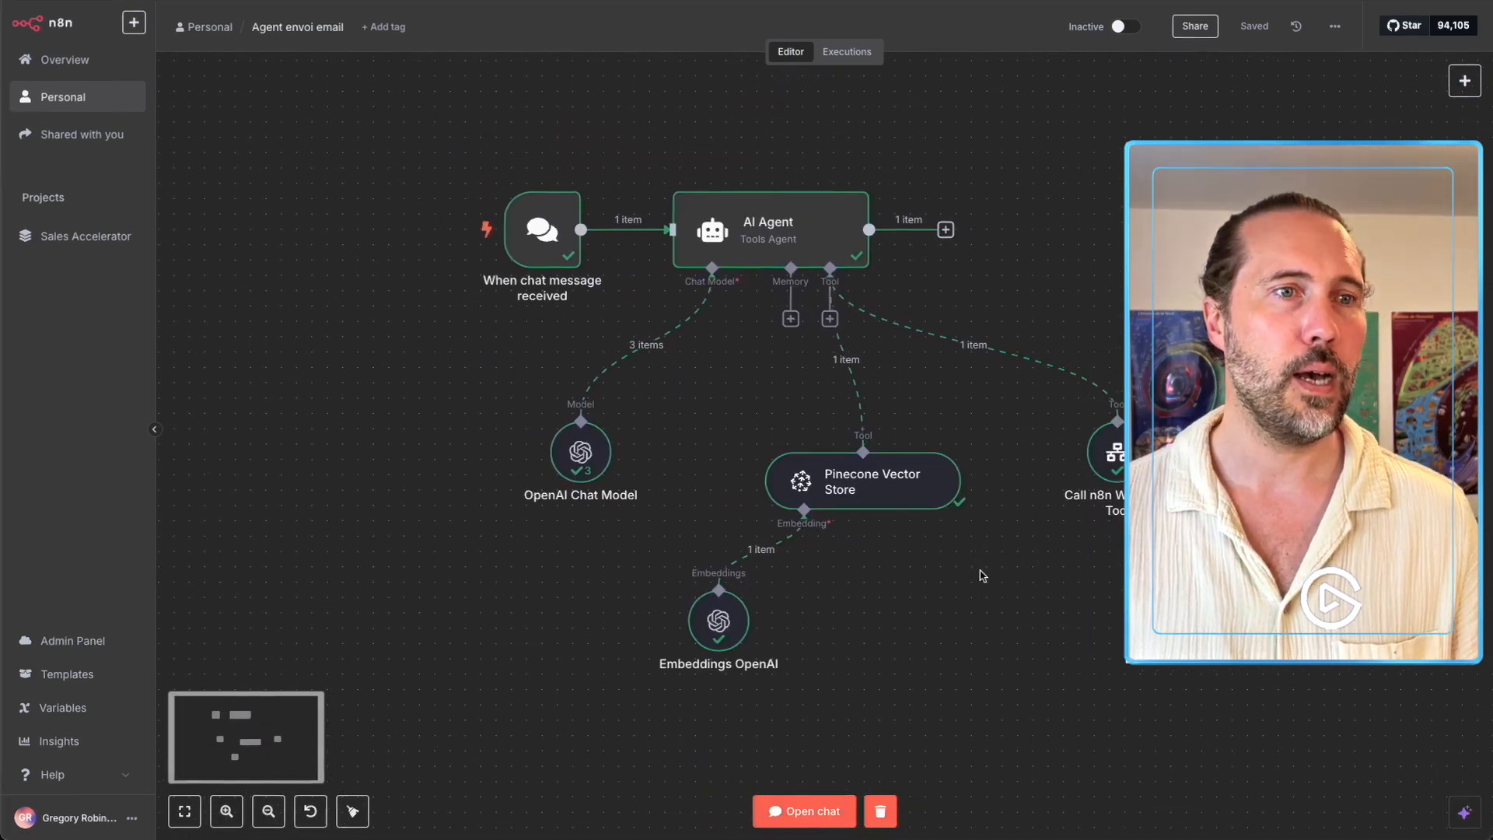